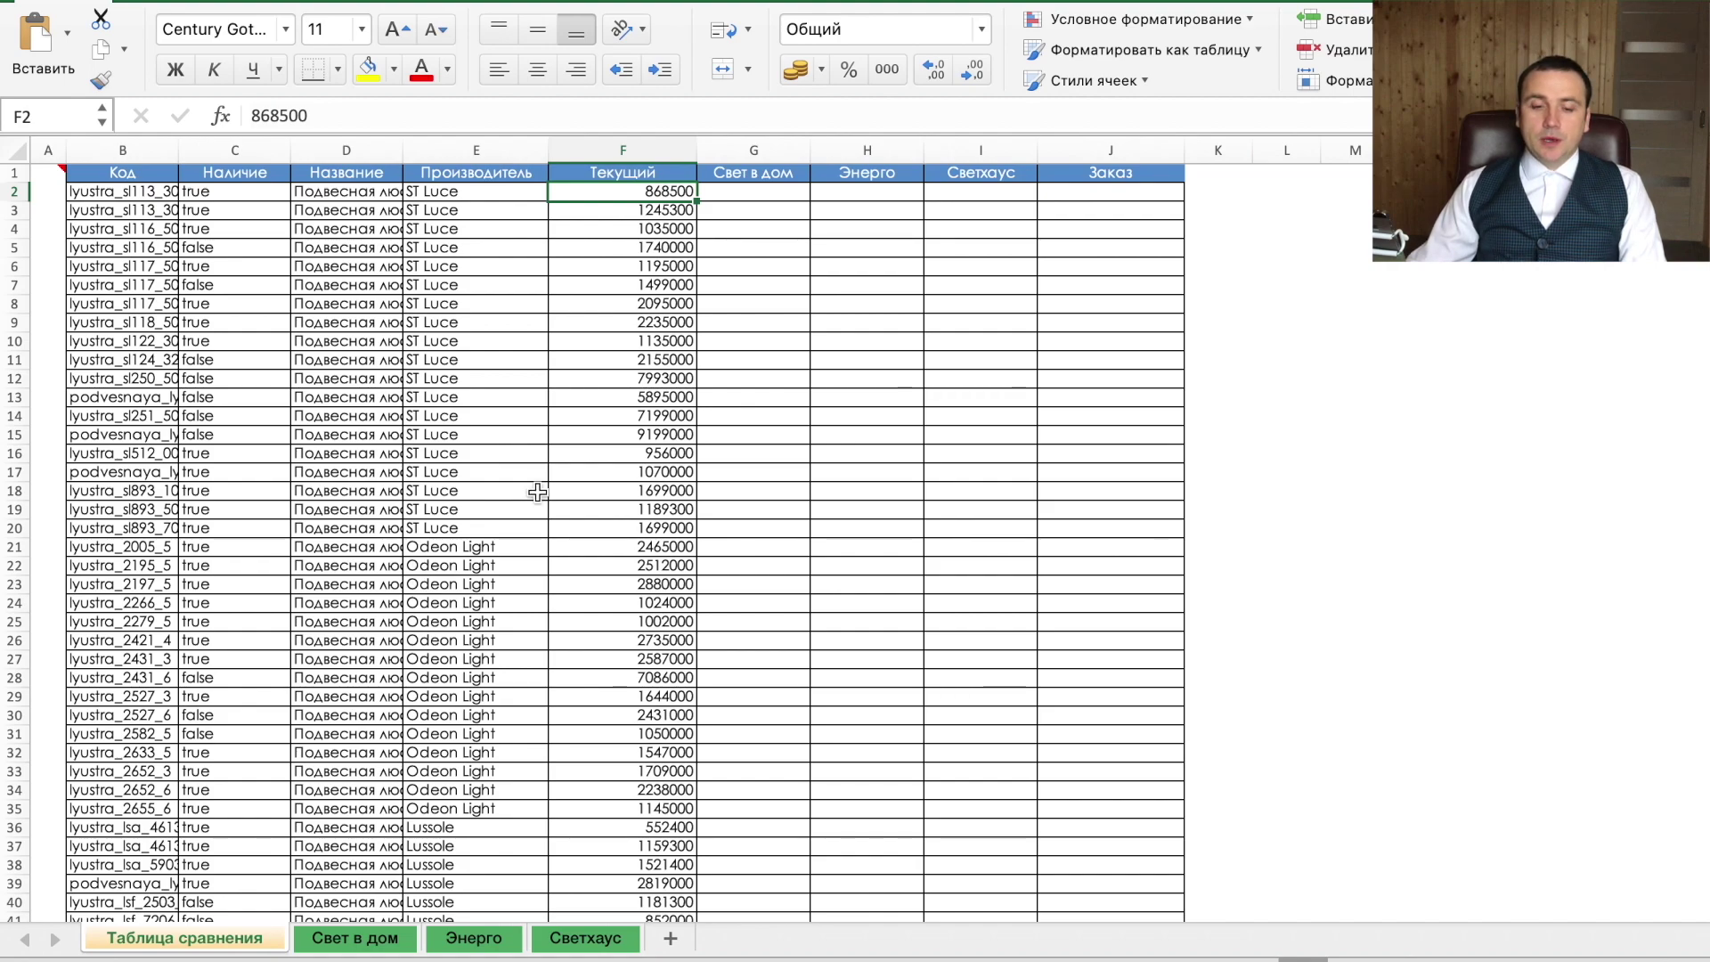
# Point out the Текущий price column and the Свет в дом, Энерго and Светхаус supplier columns.
pyautogui.click(617, 174)
pyautogui.click(752, 181)
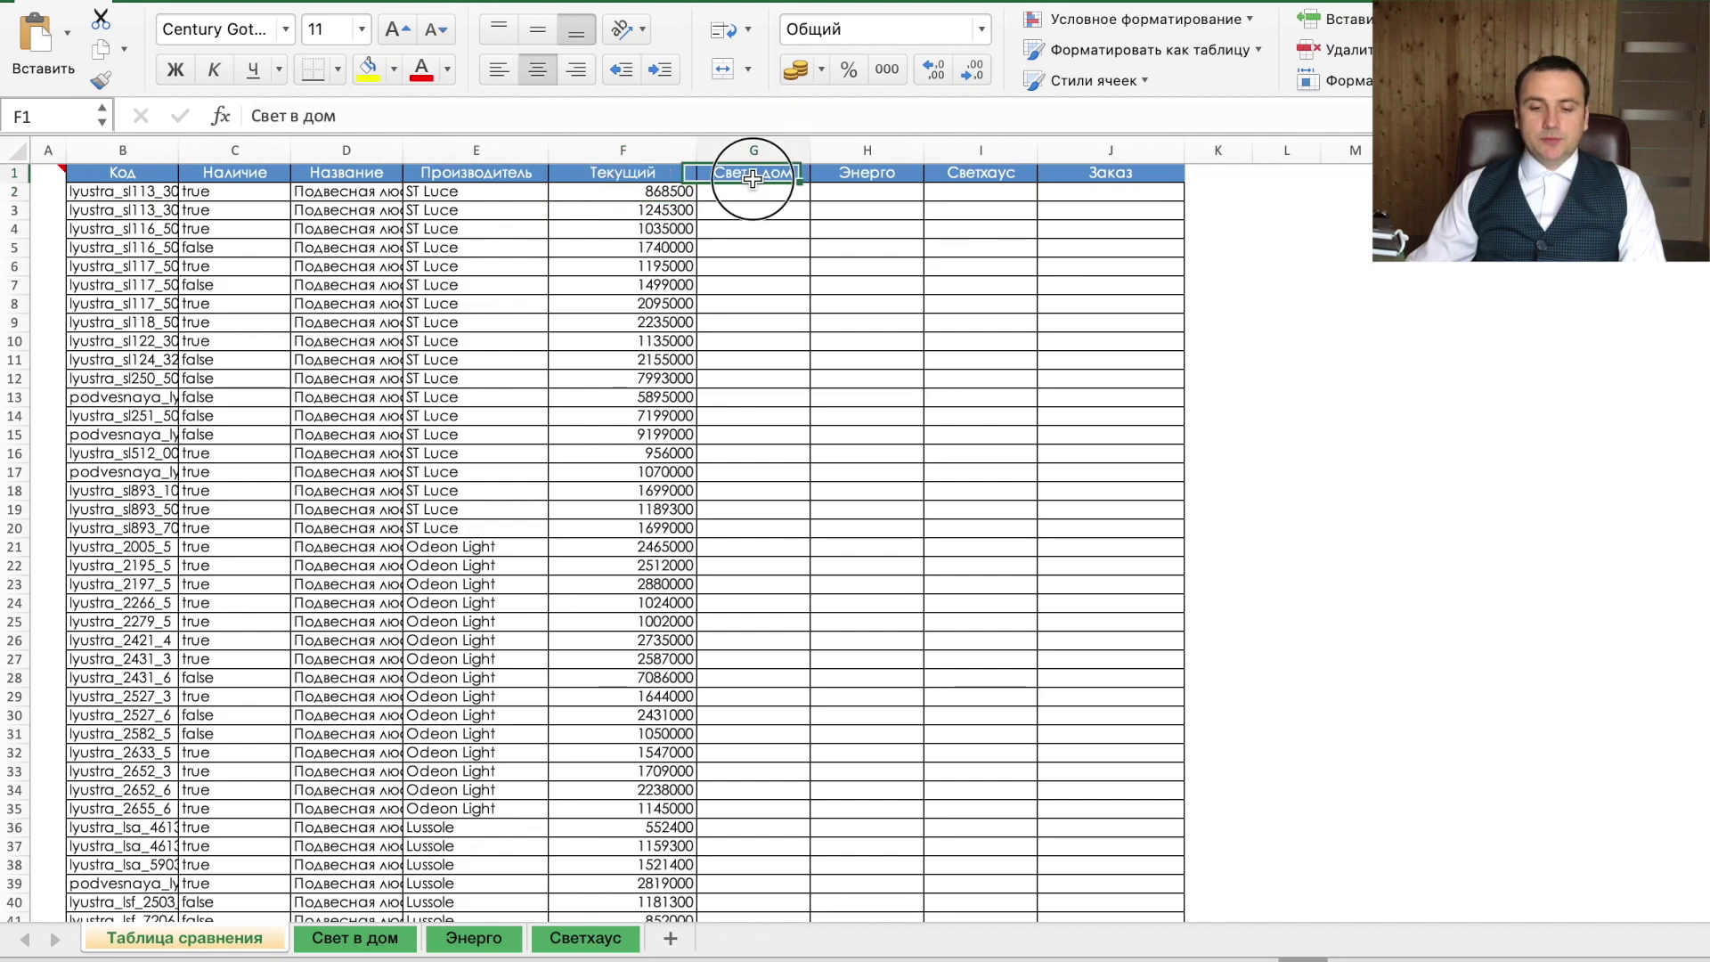
pyautogui.click(850, 181)
pyautogui.click(961, 175)
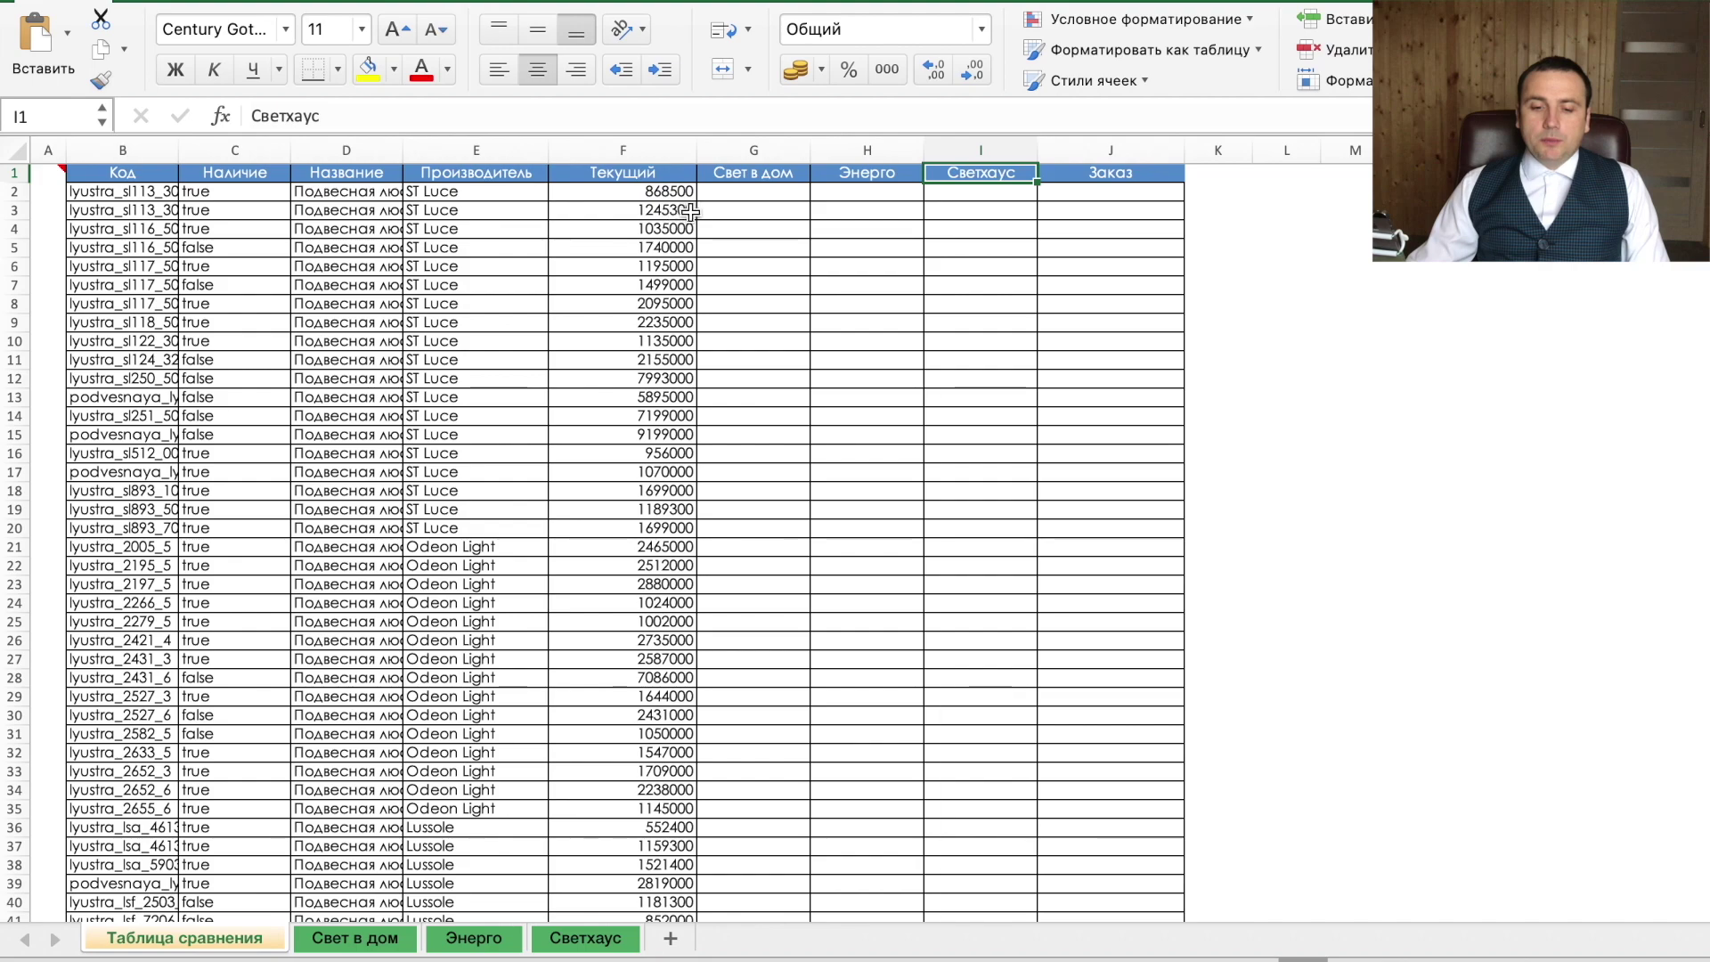
pyautogui.click(746, 191)
pyautogui.click(836, 192)
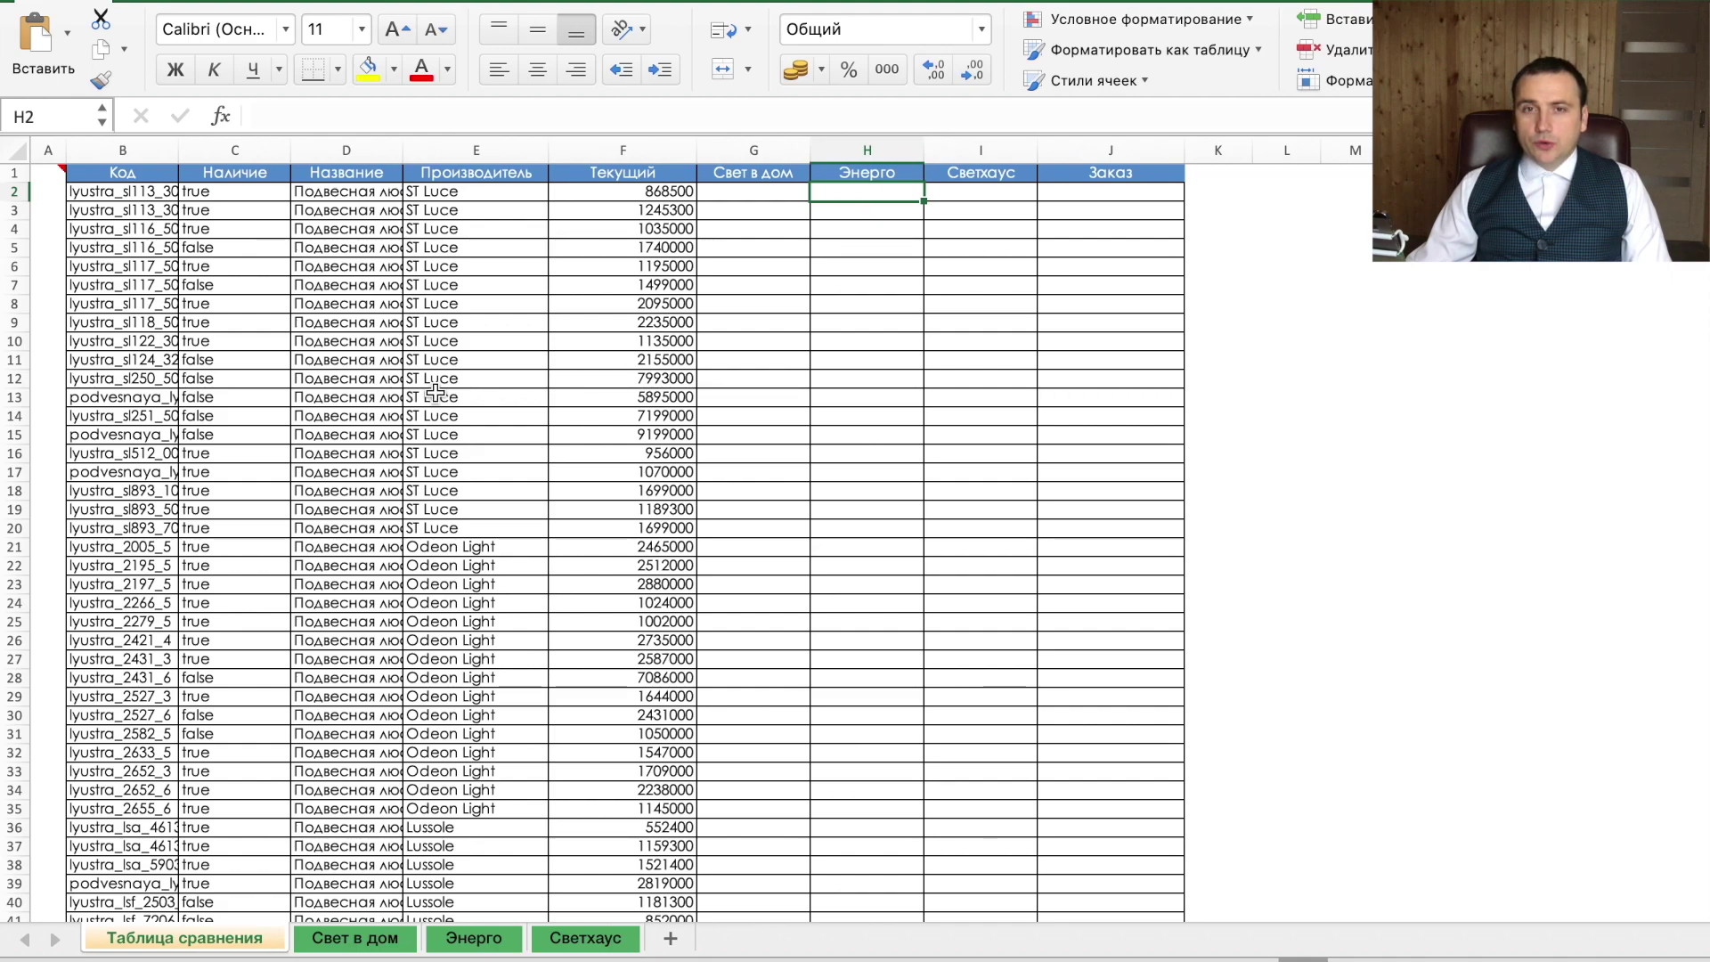
# Point out the empty Заказ column, the first product's full name and the empty supplier price cells.
pyautogui.click(1133, 194)
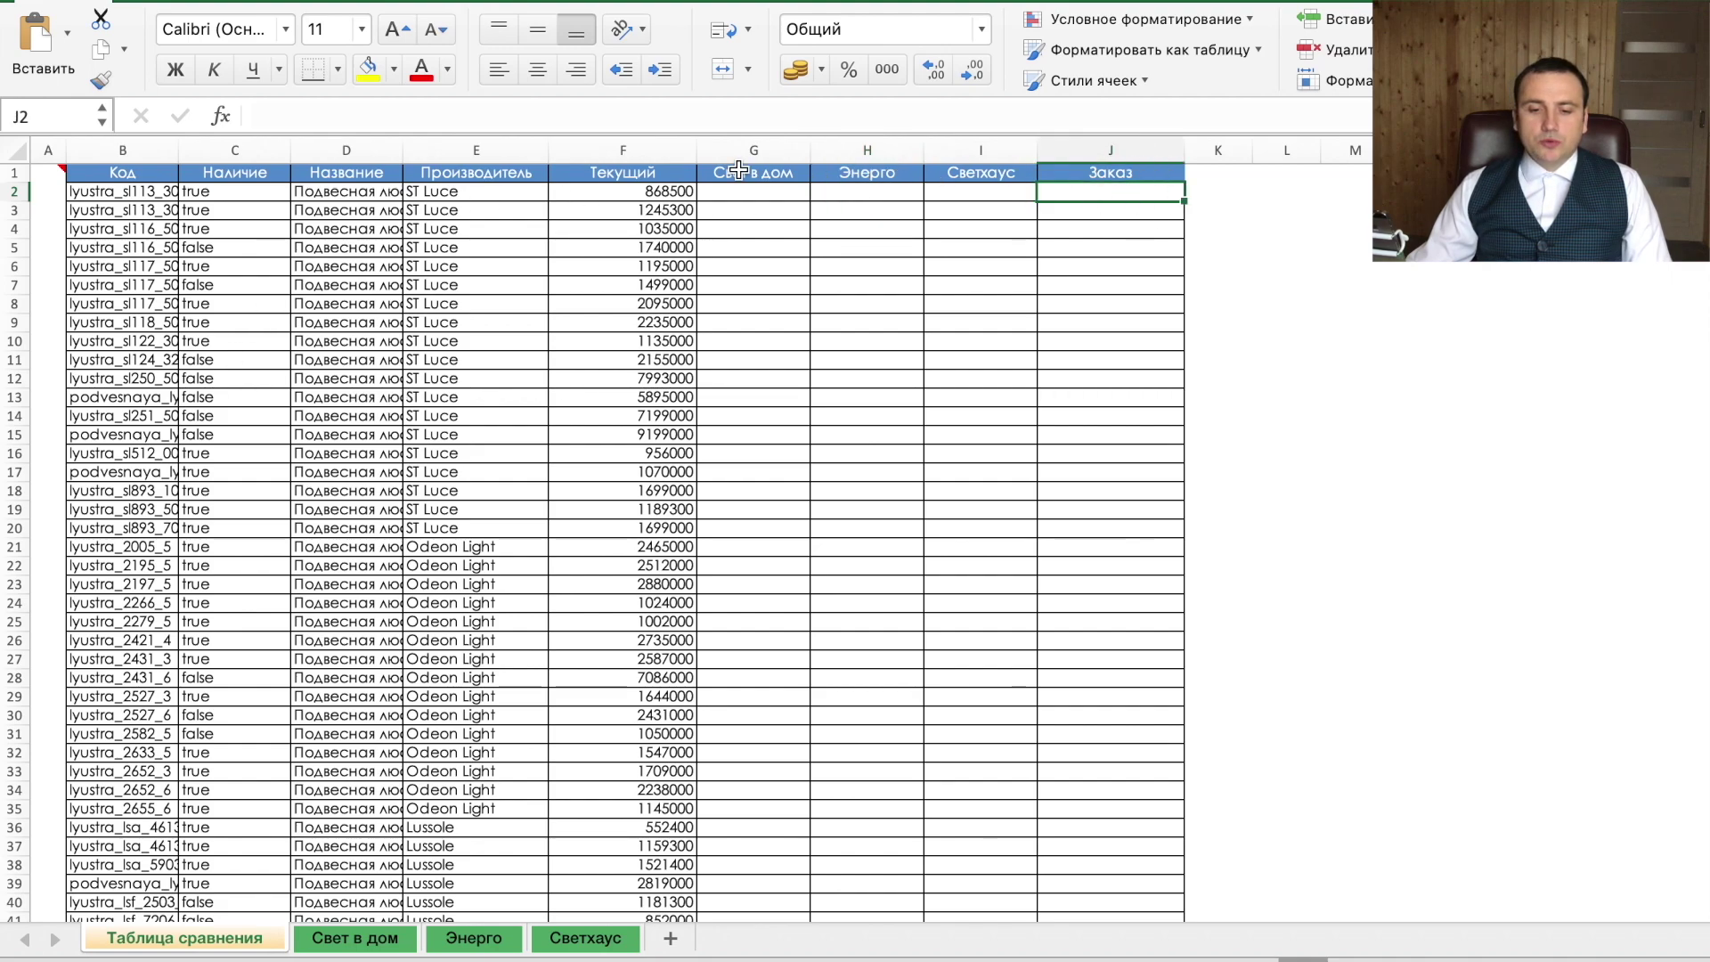
pyautogui.click(886, 171)
pyautogui.click(1015, 175)
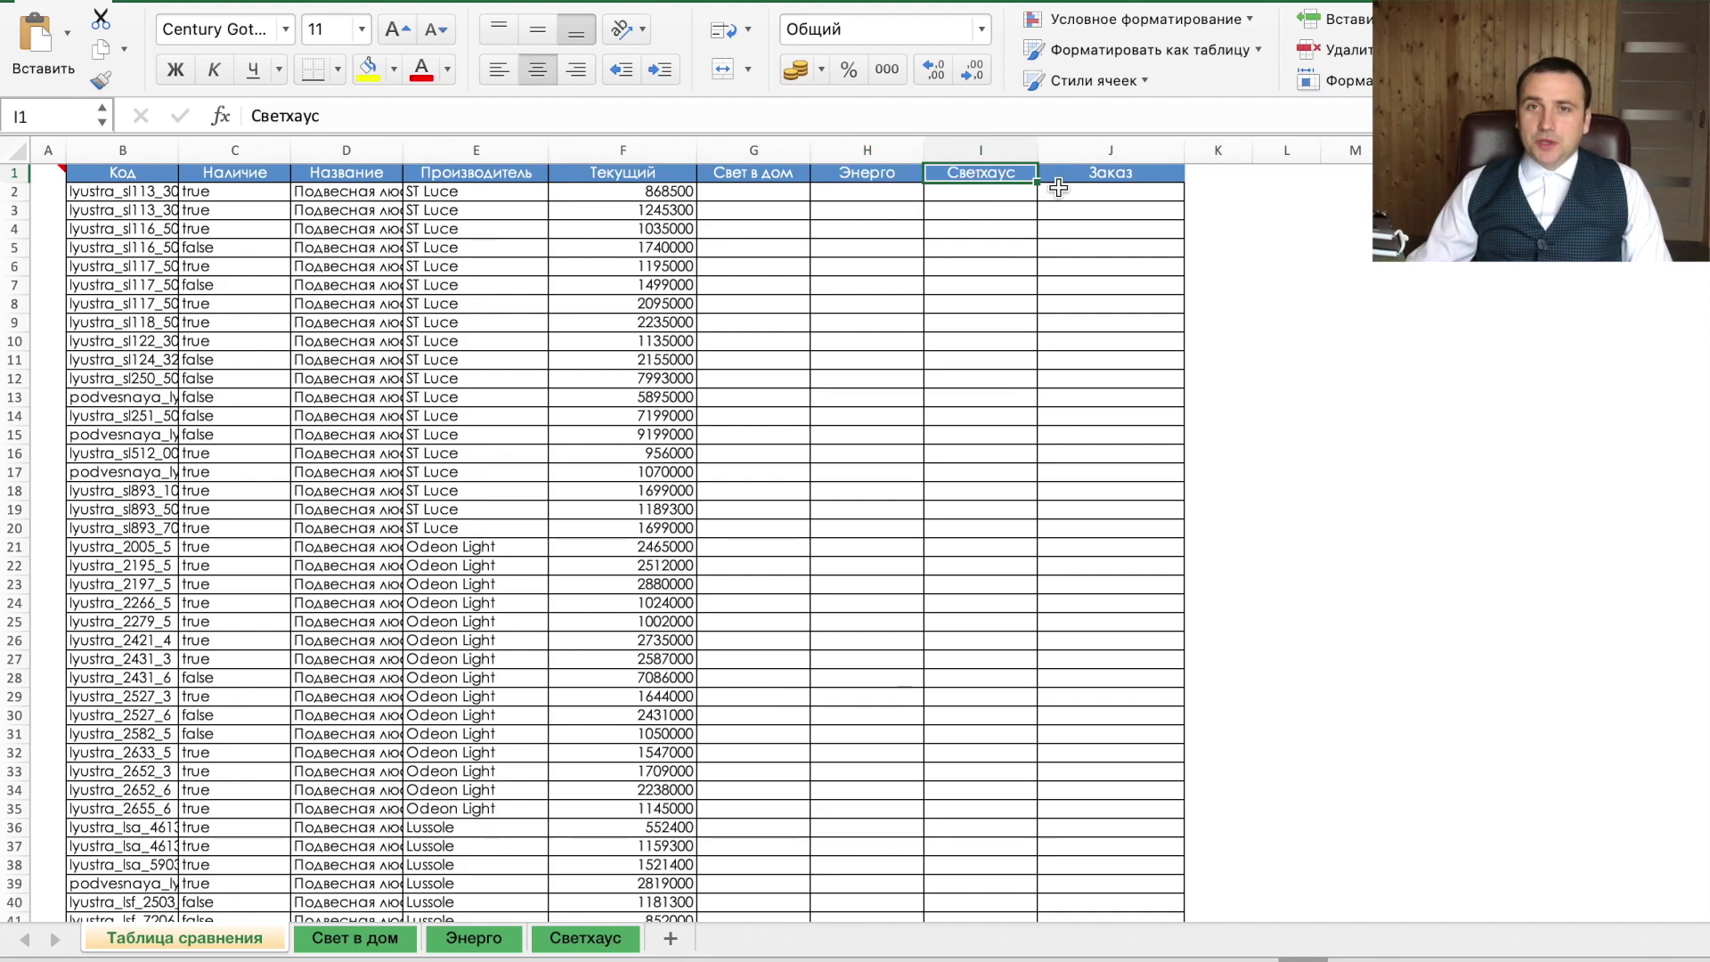
pyautogui.click(1088, 193)
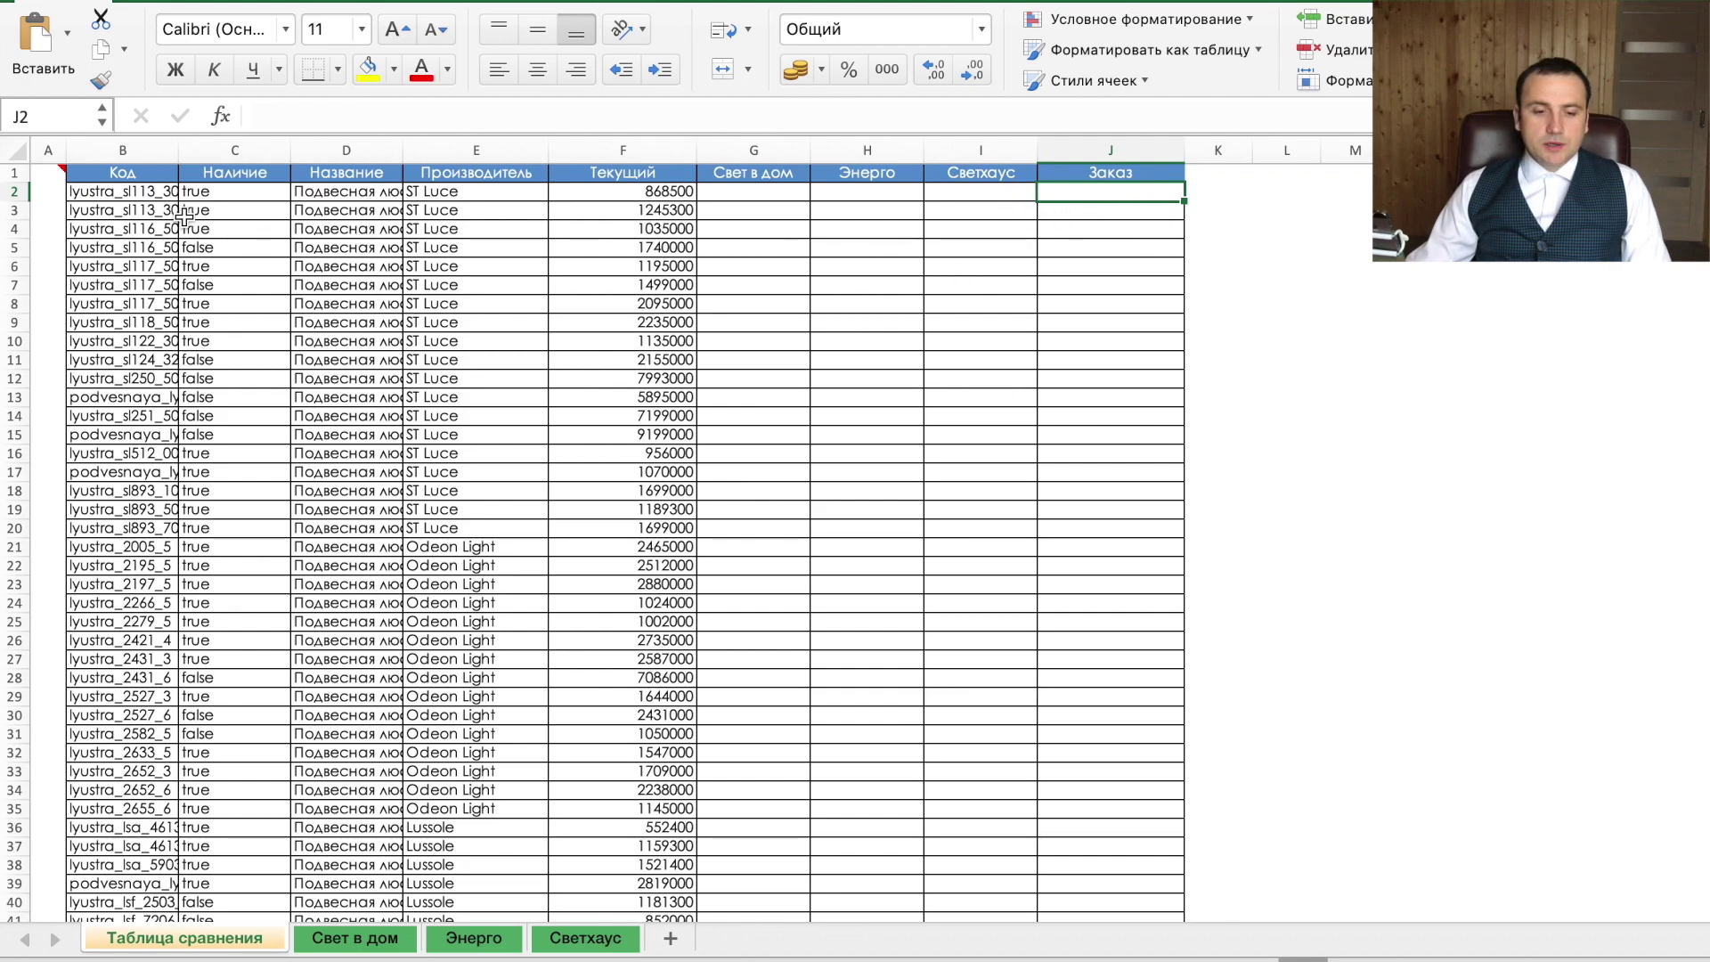
pyautogui.click(396, 198)
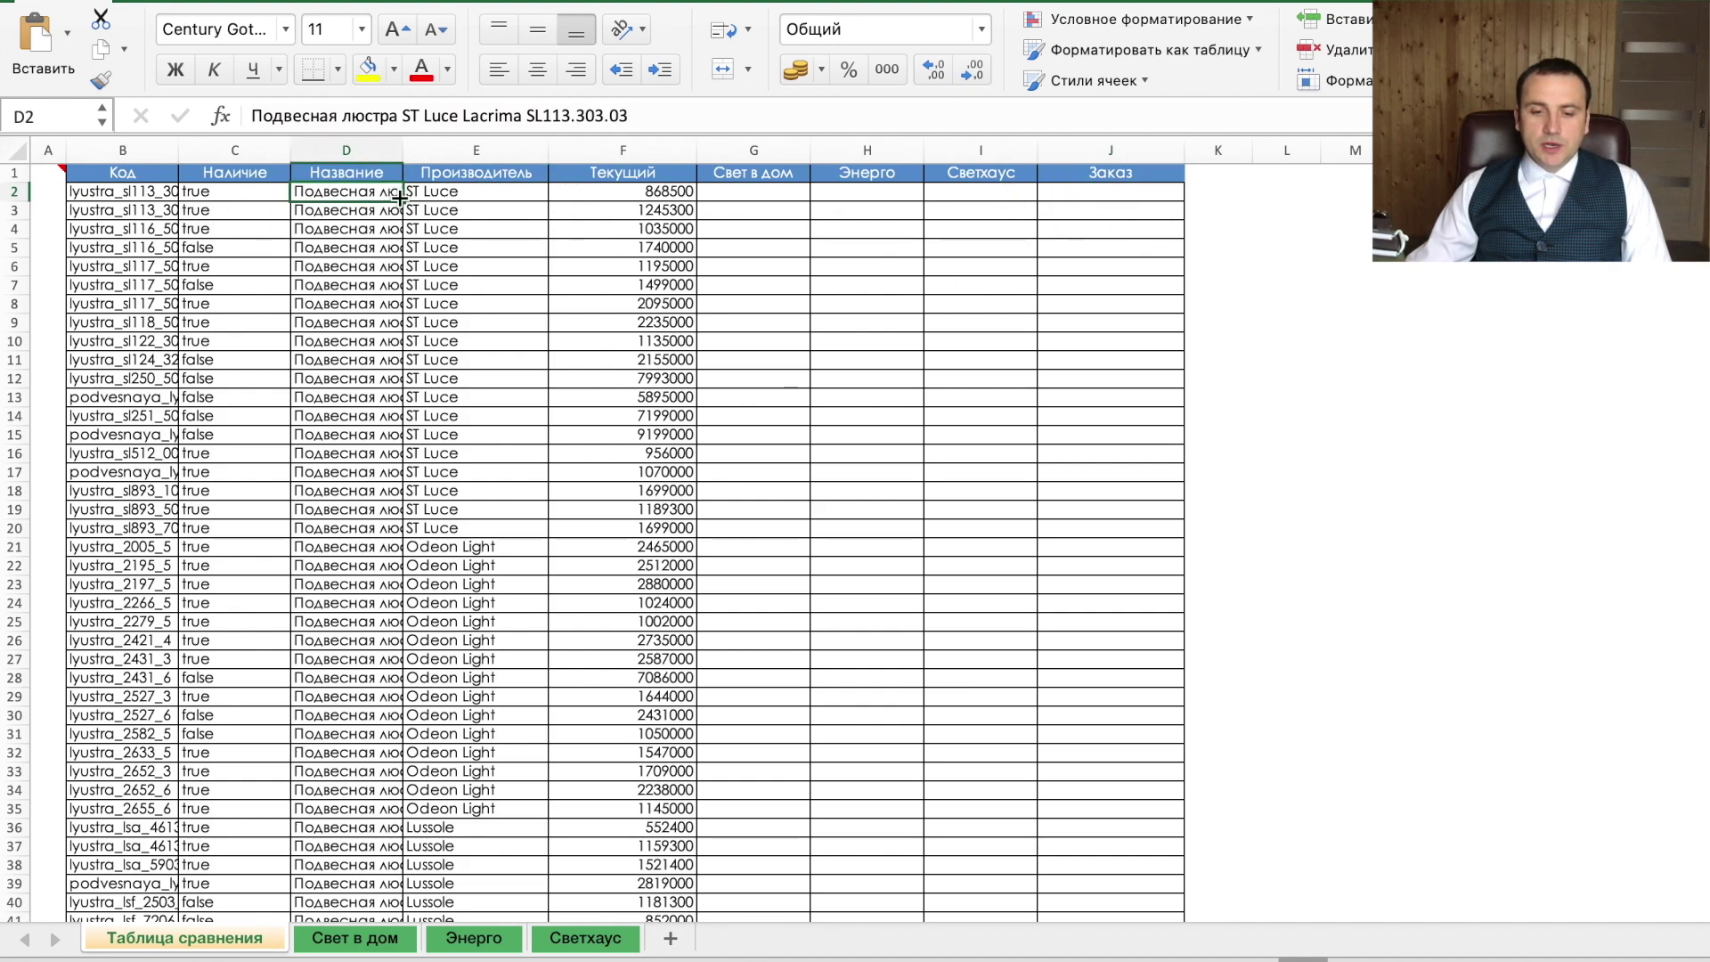
pyautogui.click(984, 188)
pyautogui.click(895, 192)
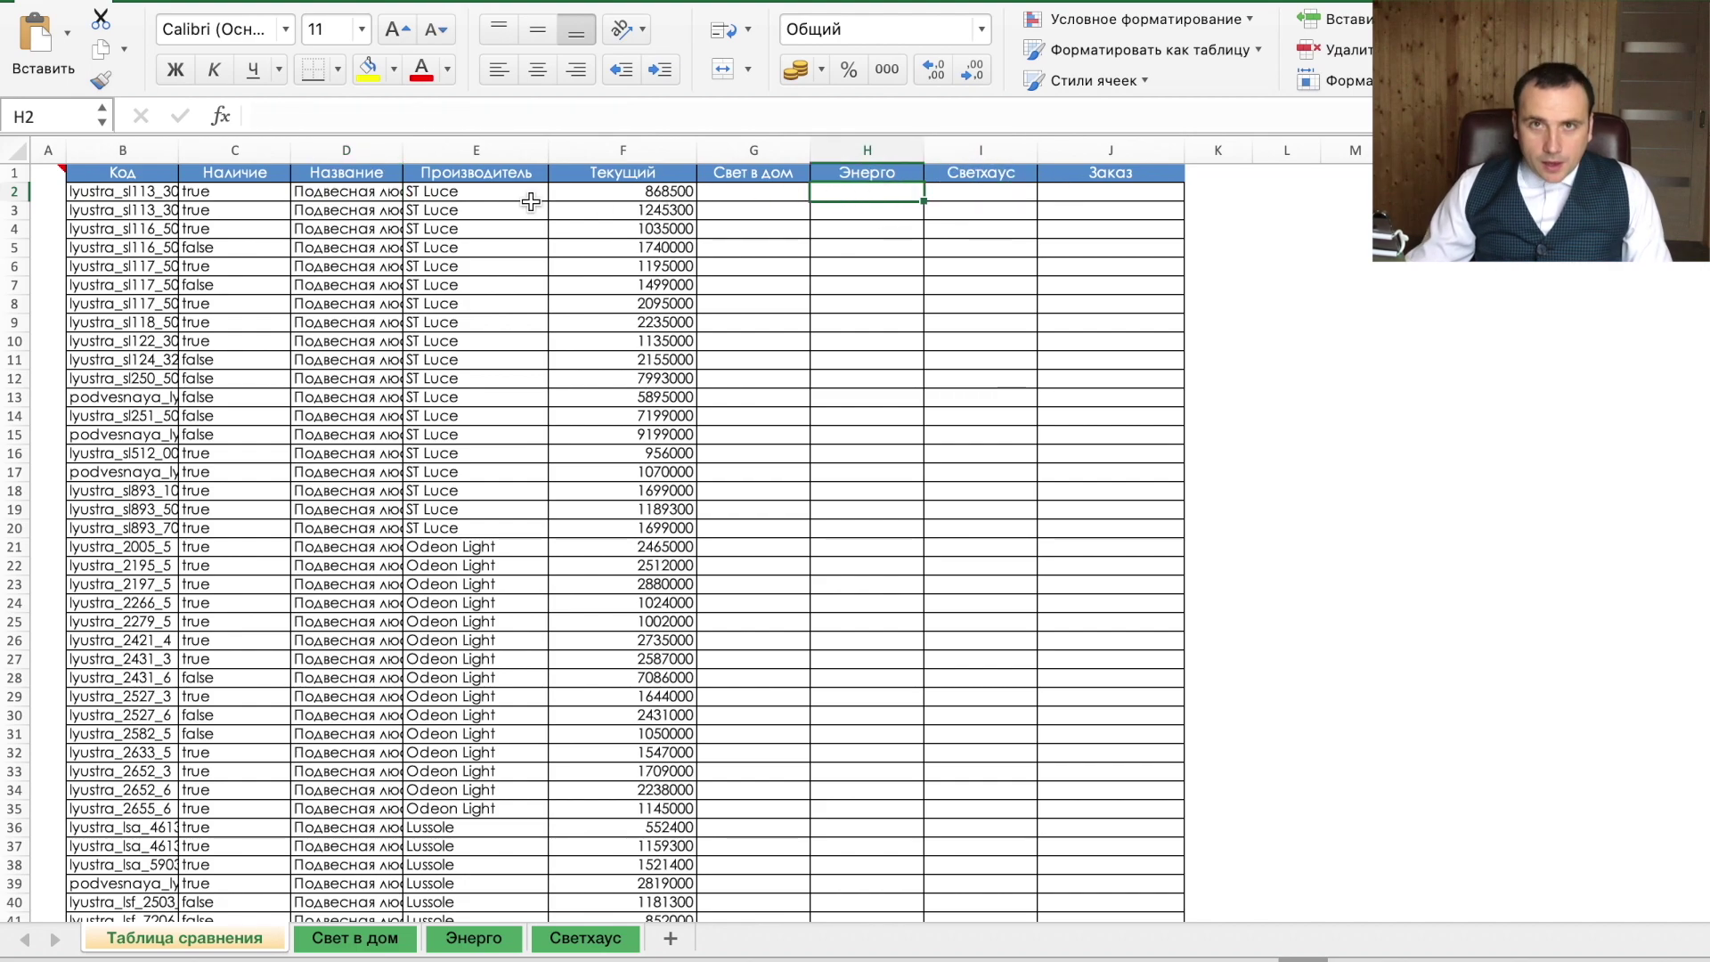
# Go to the Свет в дом sheet and select its whole price table from B4 with Ctrl+A.
pyautogui.click(325, 926)
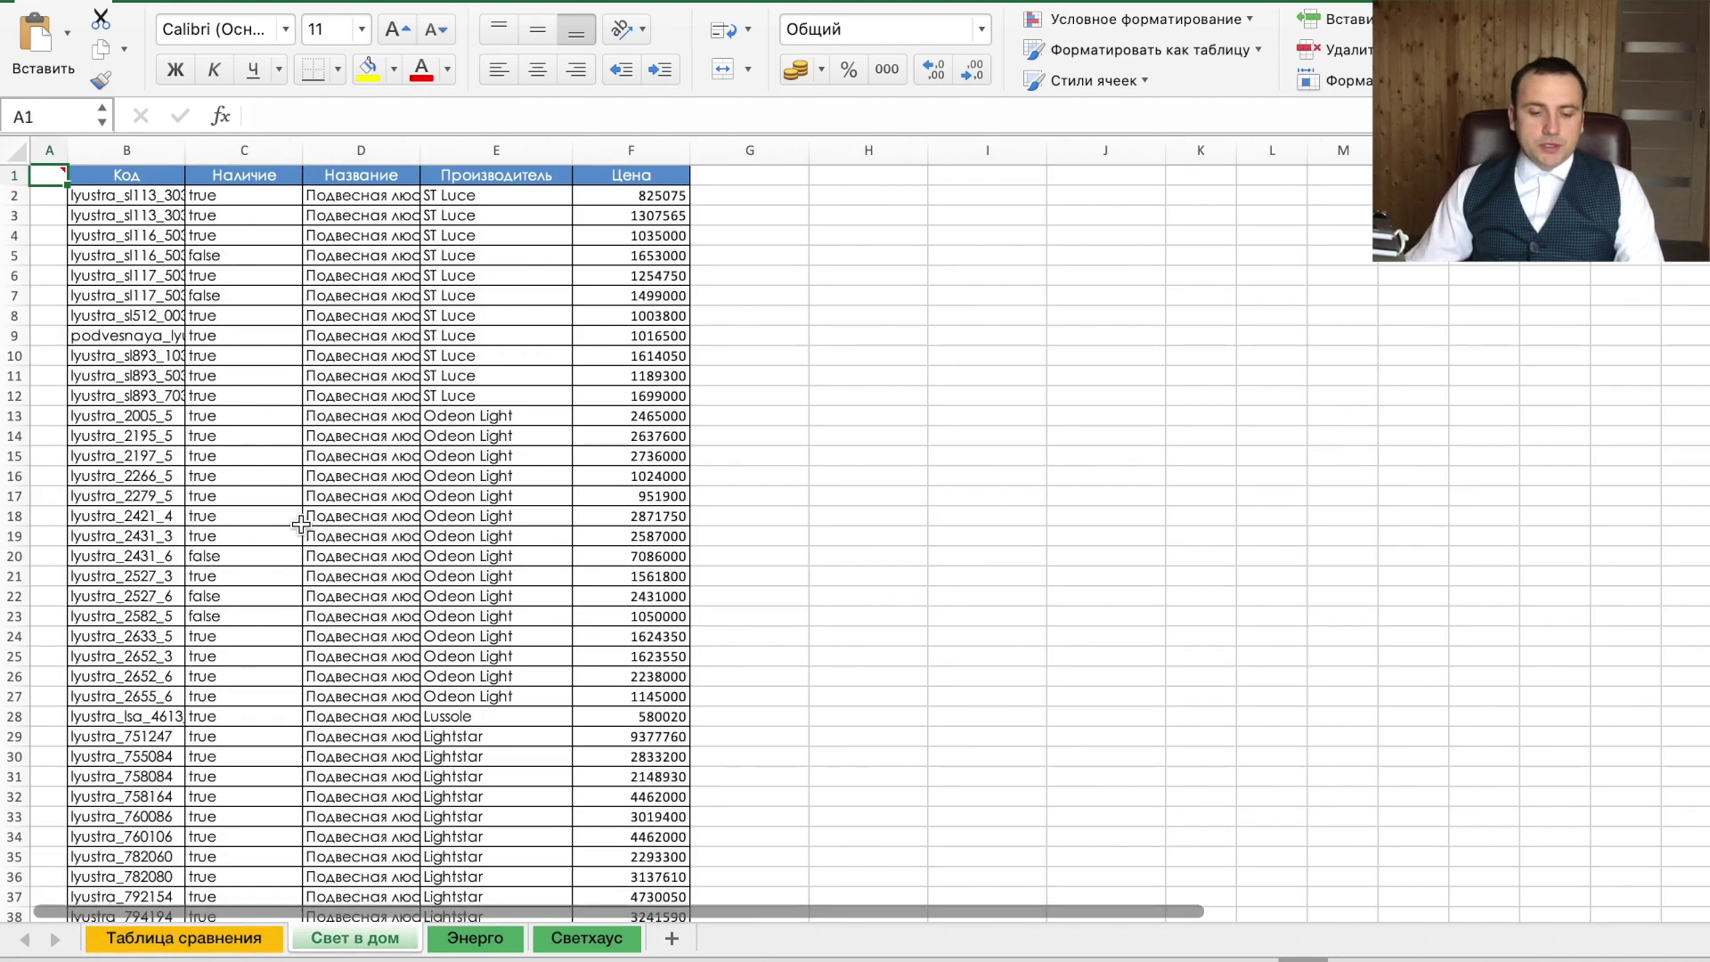
pyautogui.click(181, 944)
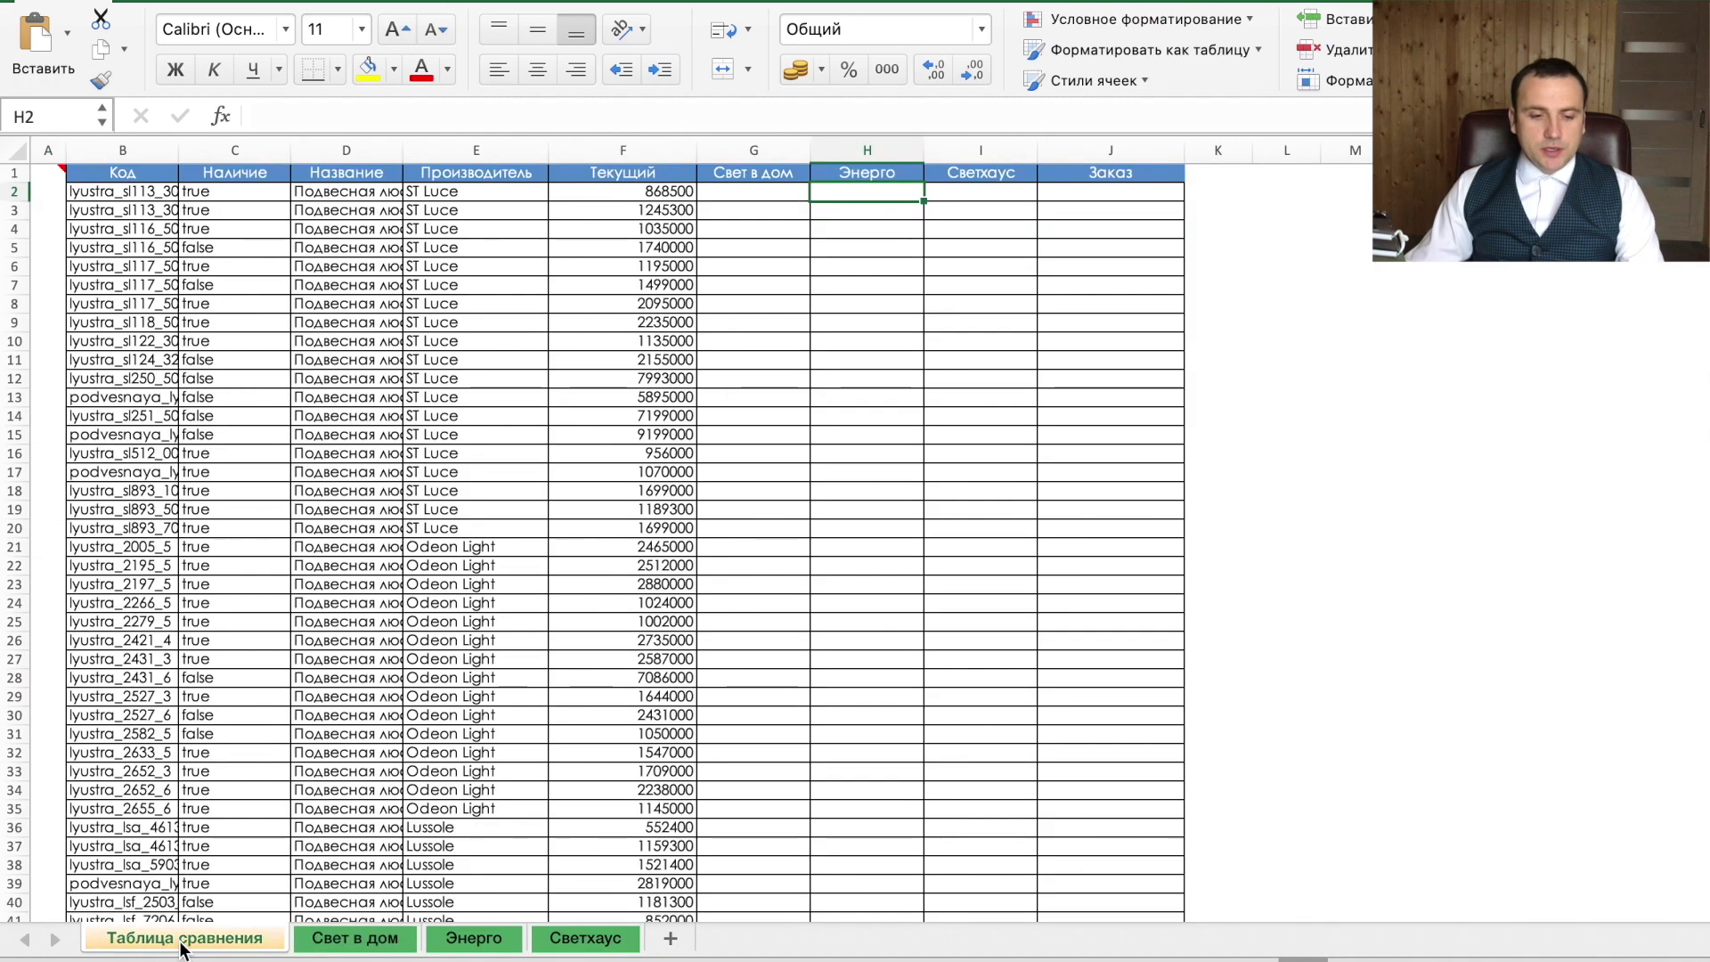
pyautogui.click(147, 359)
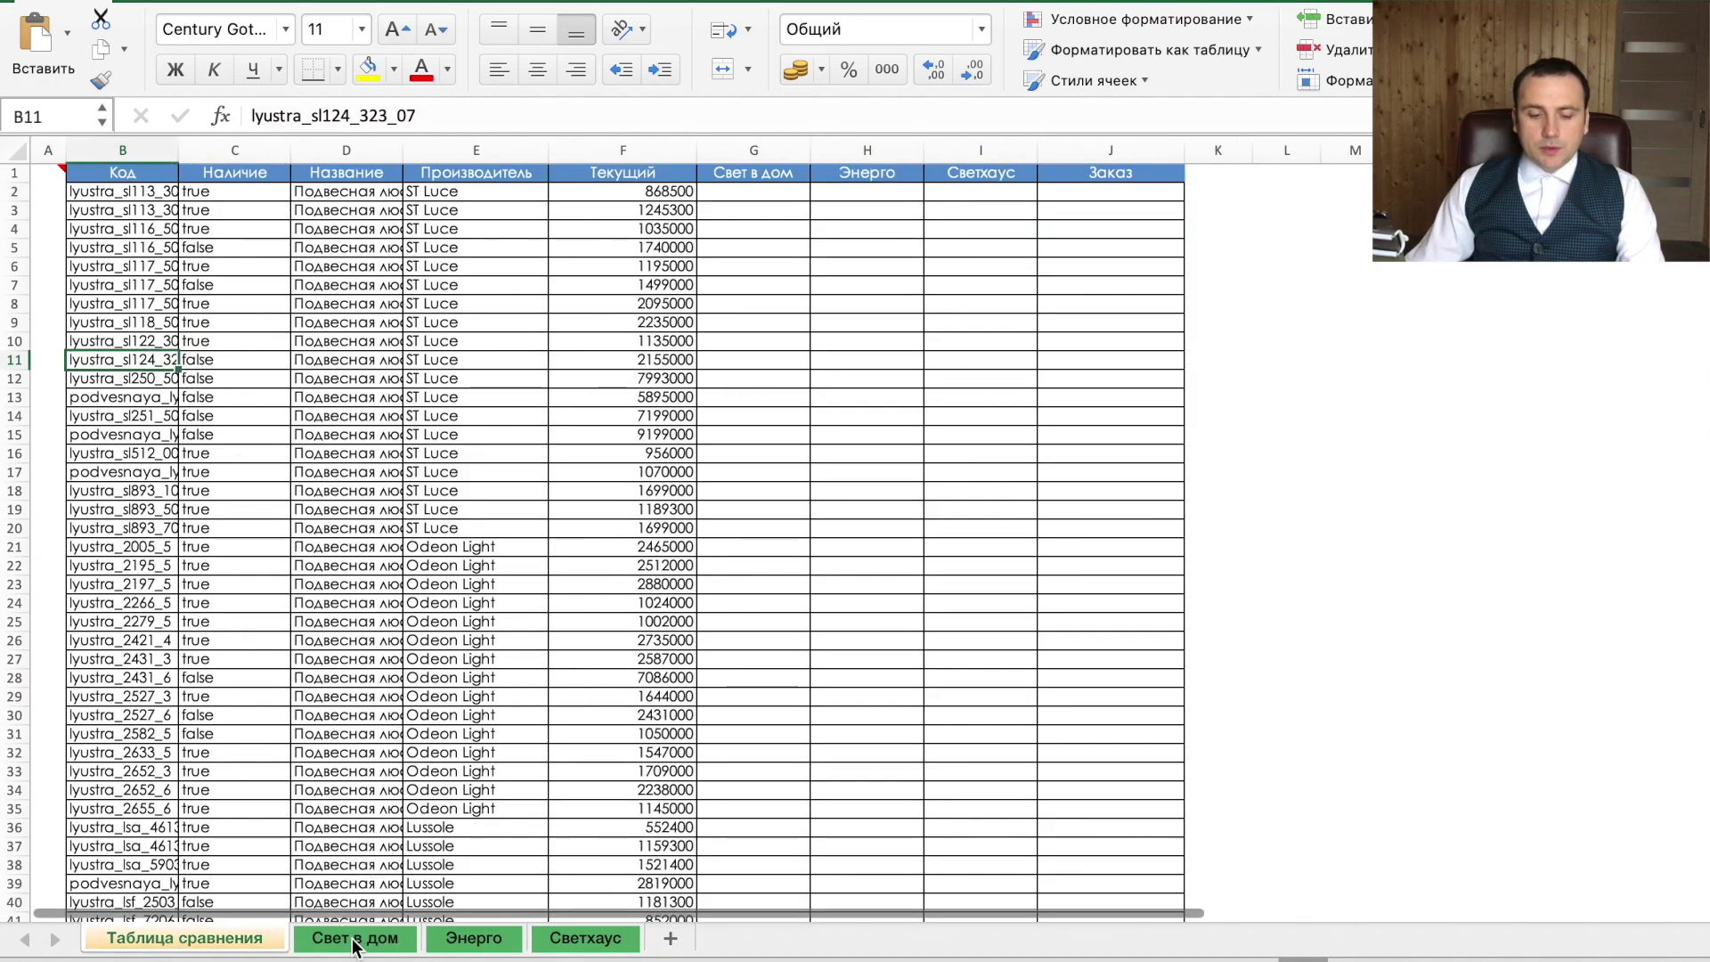
pyautogui.click(348, 938)
pyautogui.click(118, 205)
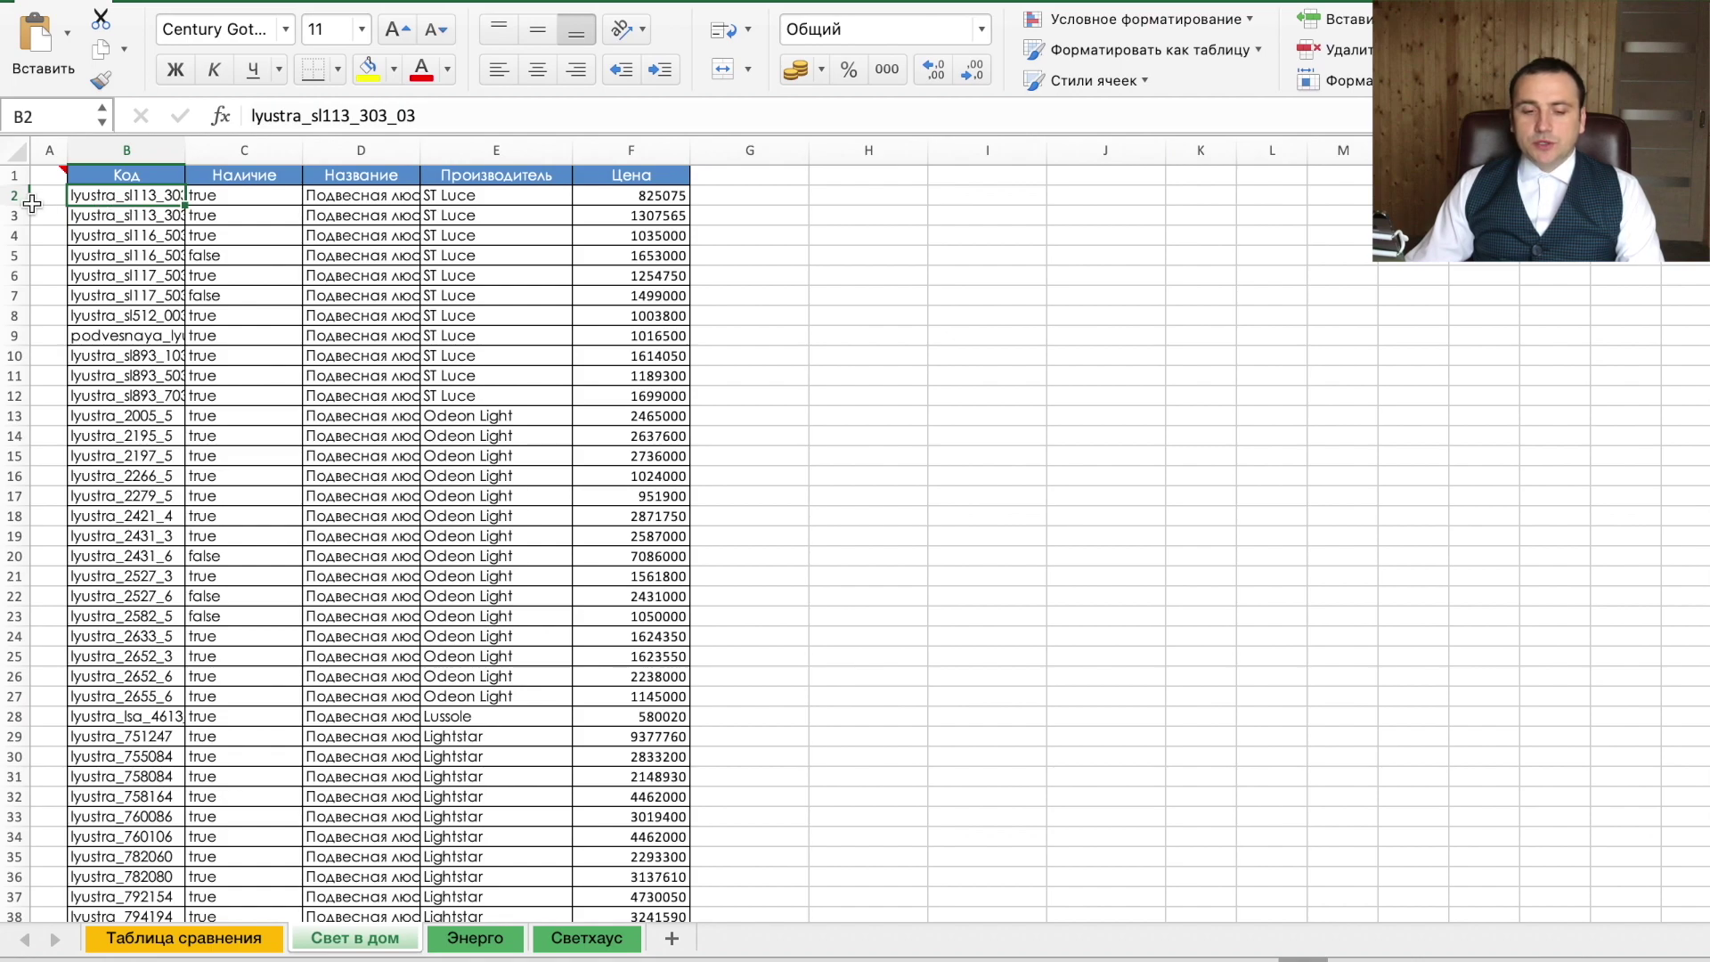
pyautogui.click(126, 236)
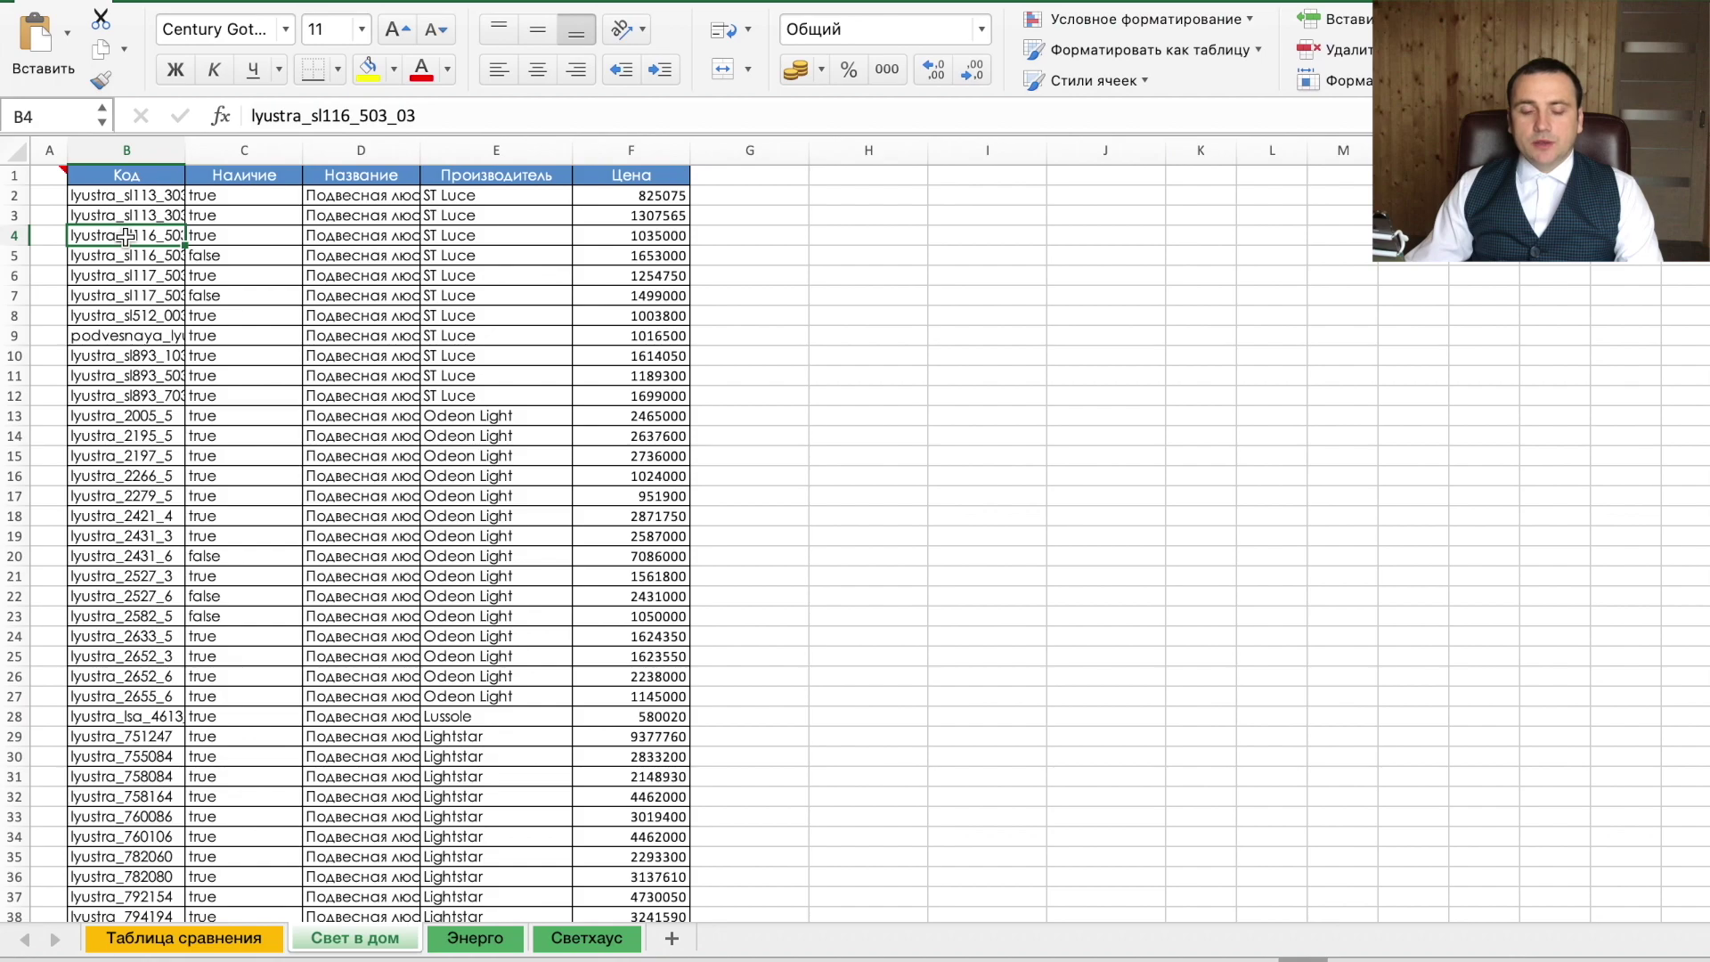
pyautogui.hotkey('ctrl', 'a')
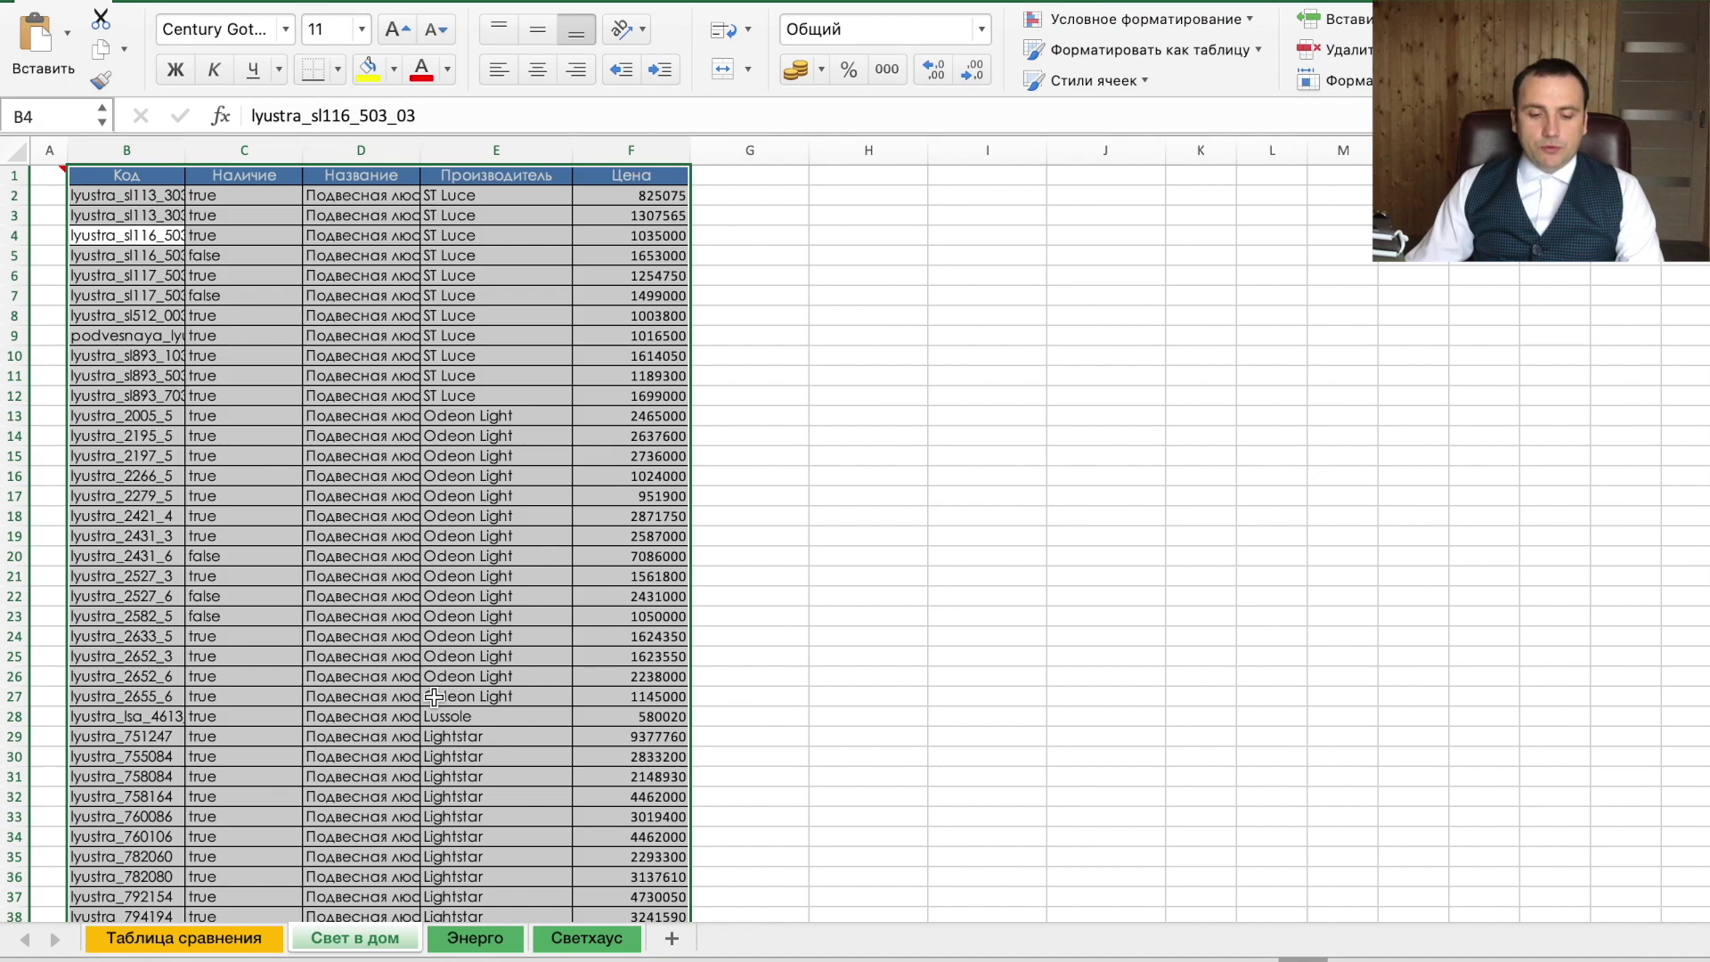
# Name the selected Свет в дом table СветВДом in the Name Box, then go to the Энерго sheet.
pyautogui.click(8, 109)
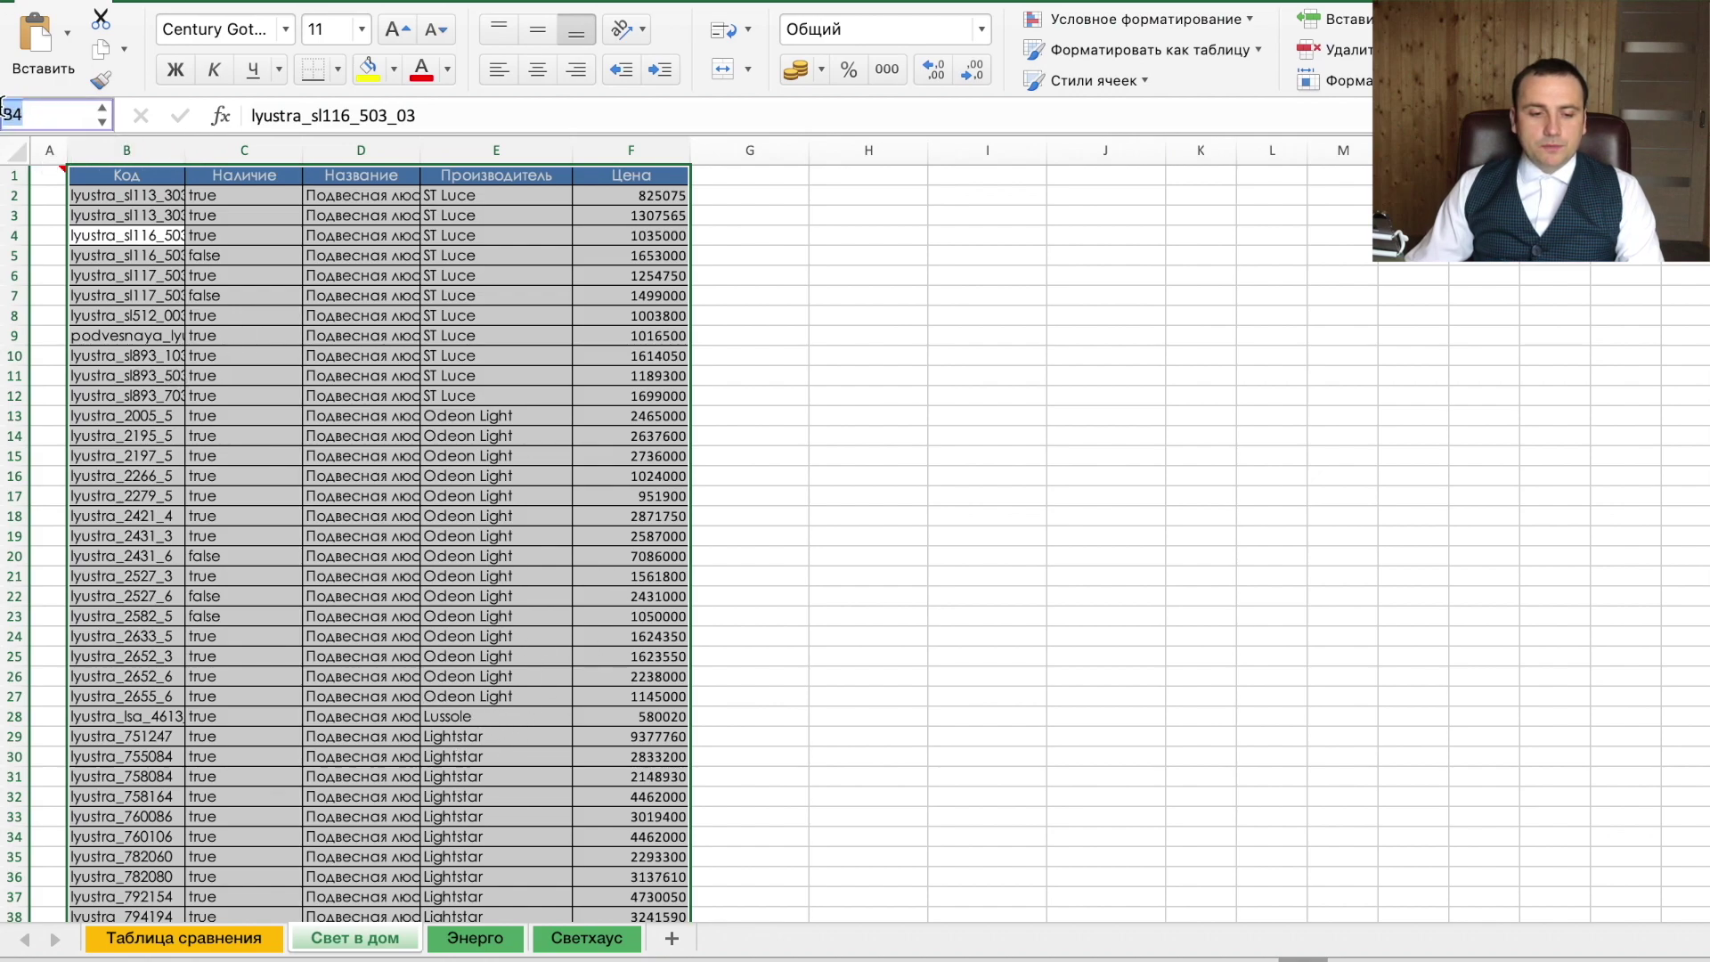
pyautogui.write('Свет')
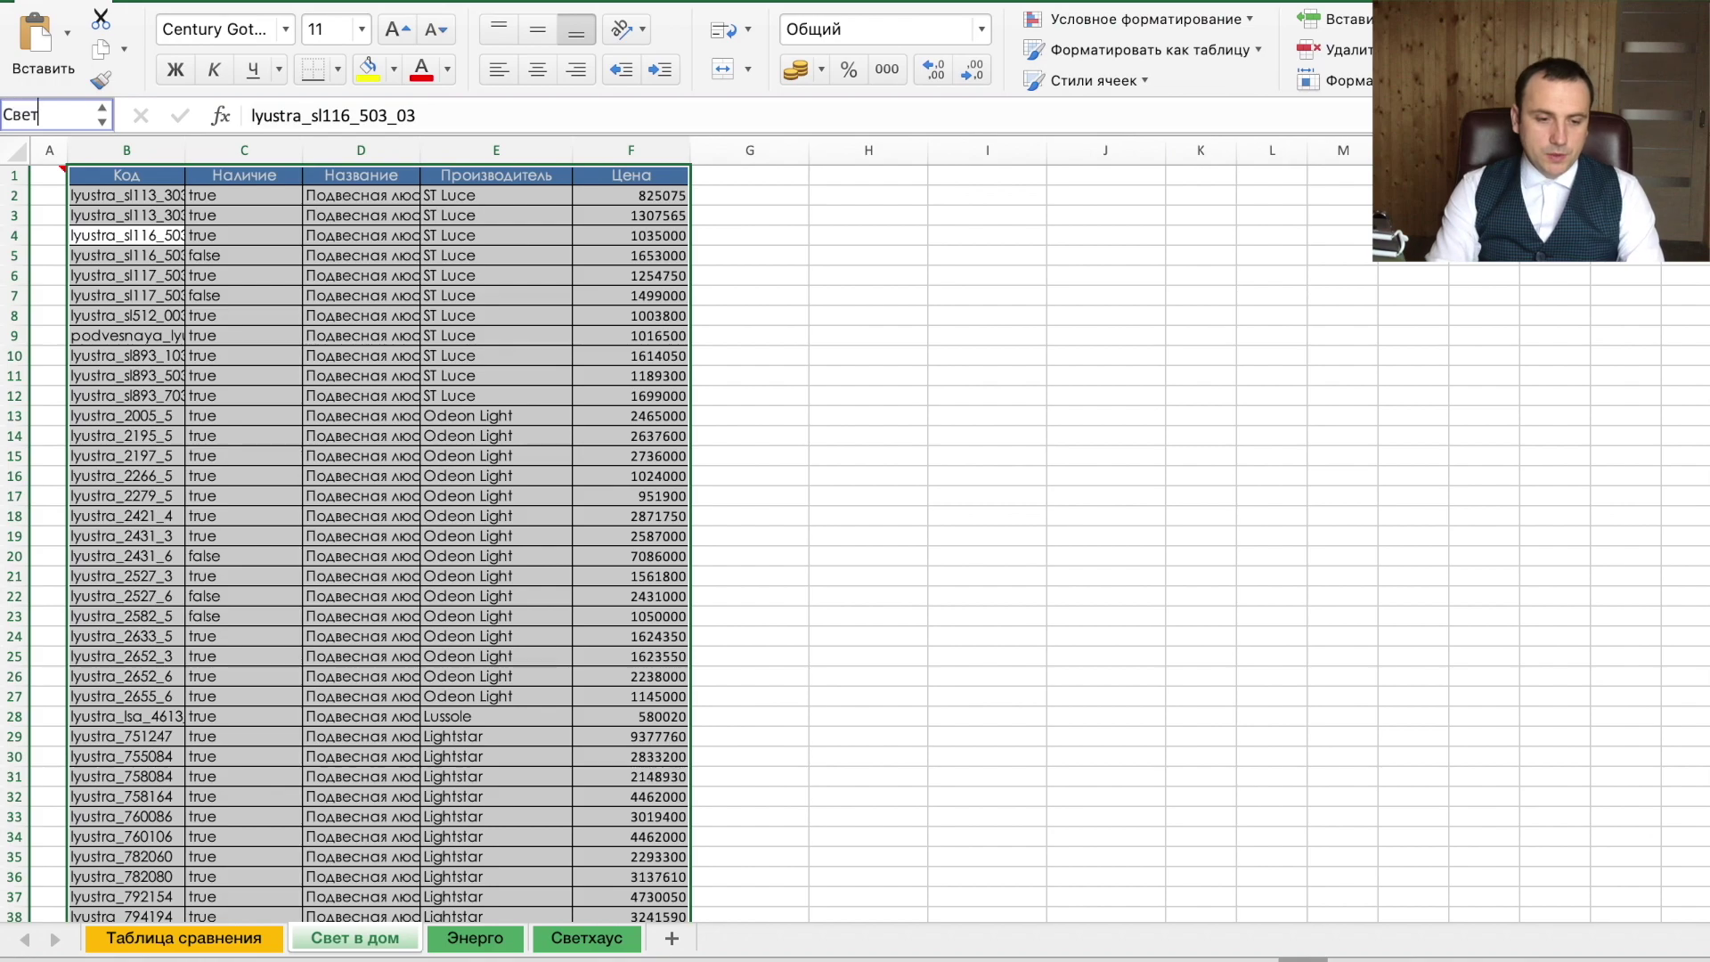
pyautogui.write('ВДом')
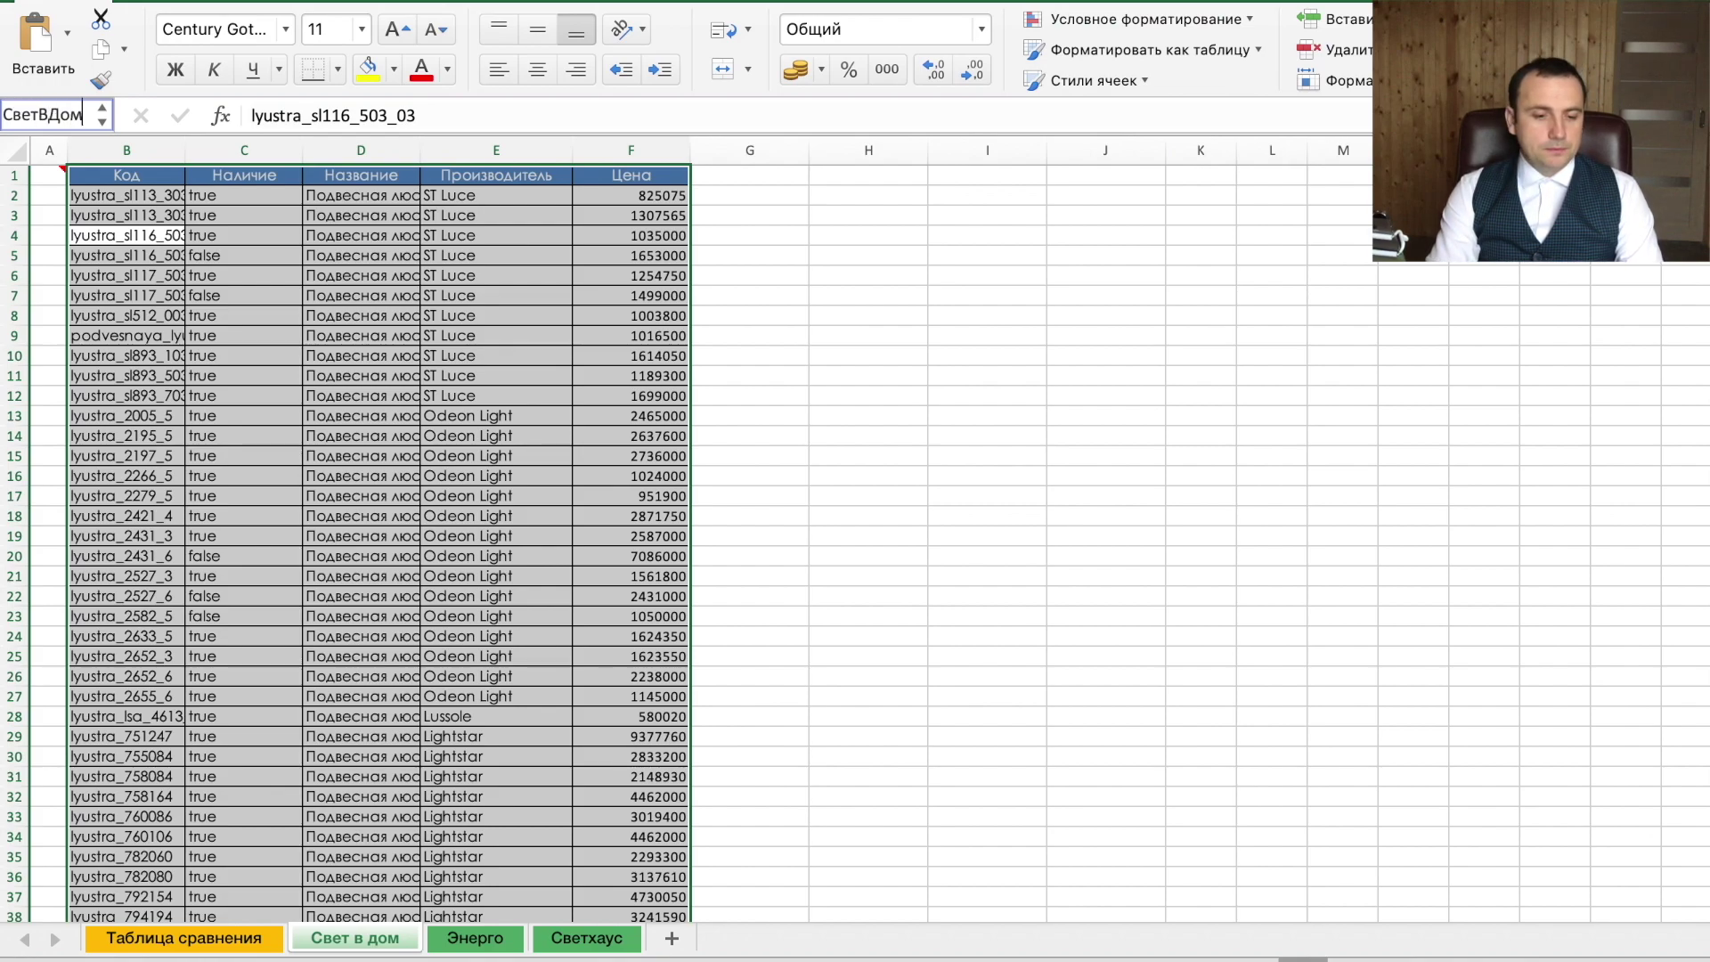
pyautogui.press('Return')
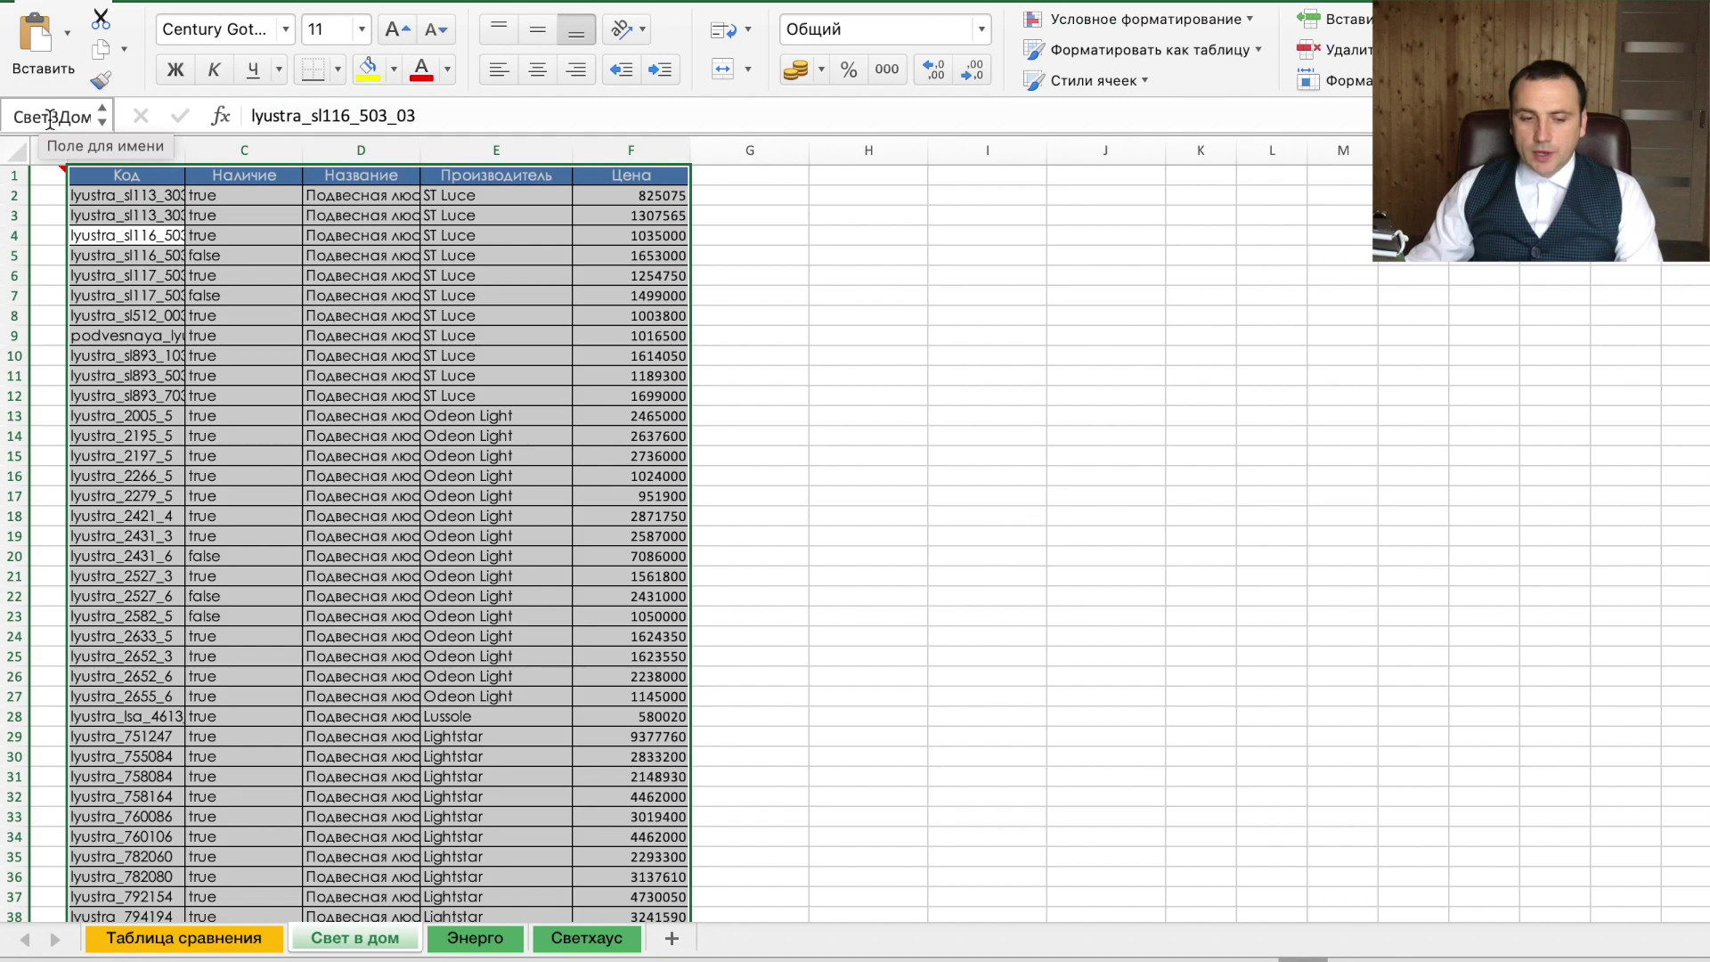
pyautogui.click(206, 241)
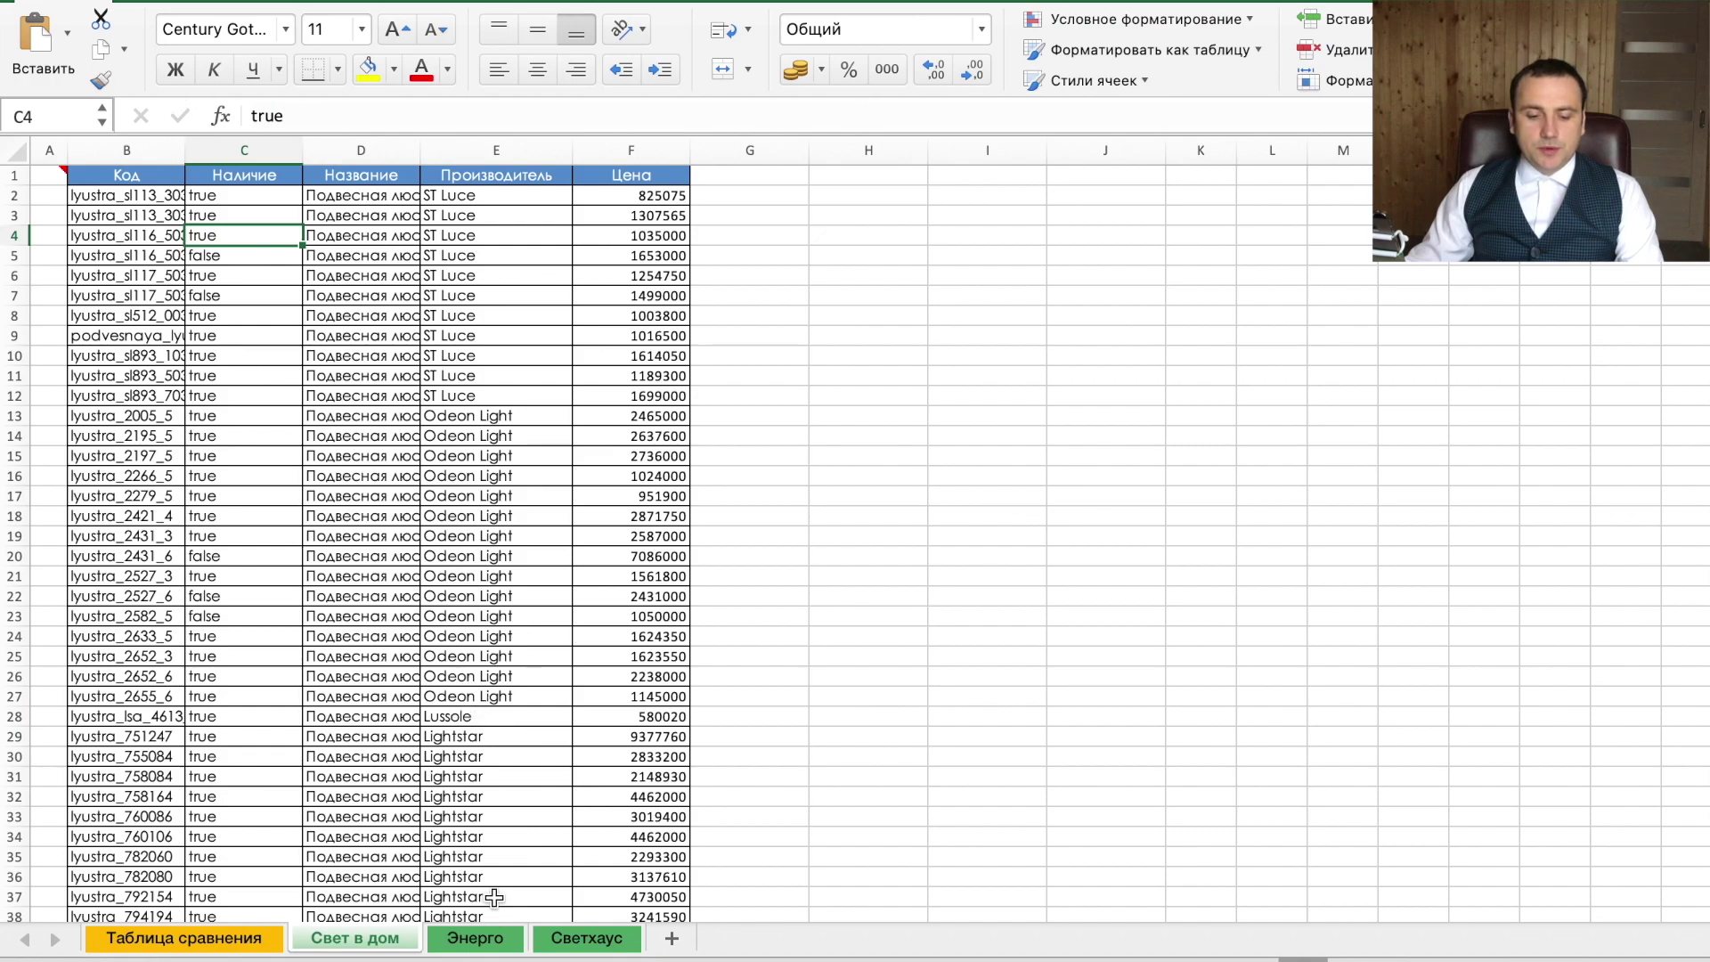
pyautogui.click(465, 943)
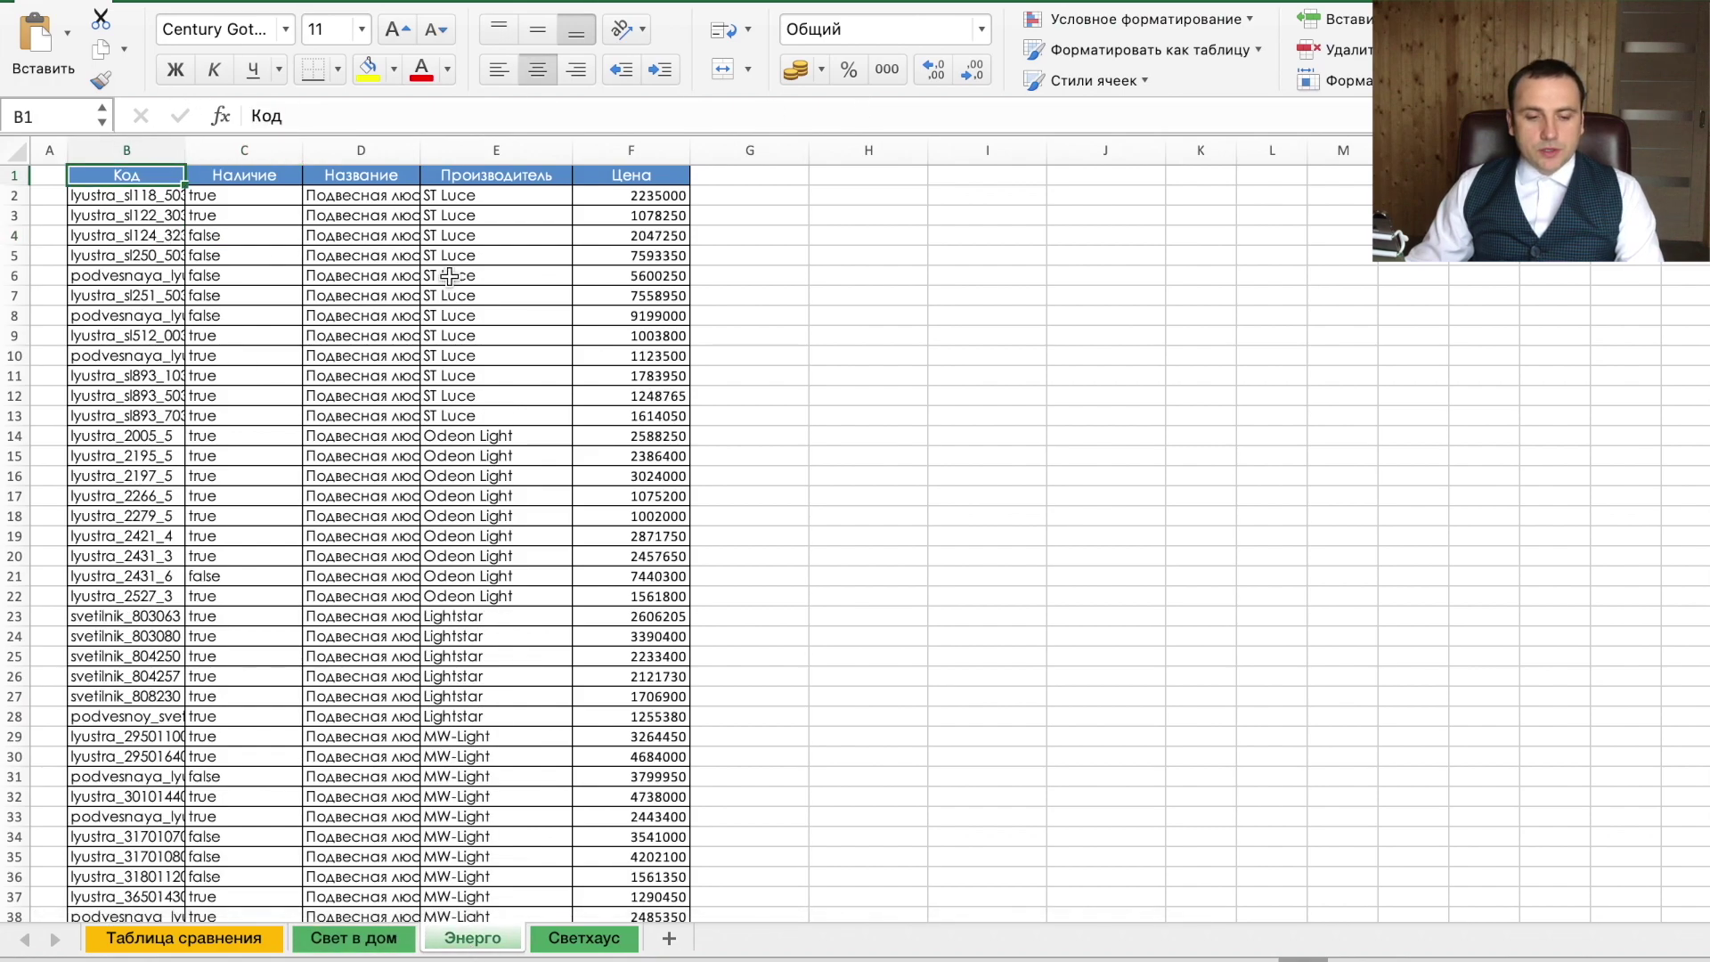
# Select the whole Энерго price table and name it Энерго.
pyautogui.hotkey('ctrl', 'shift', 'End')
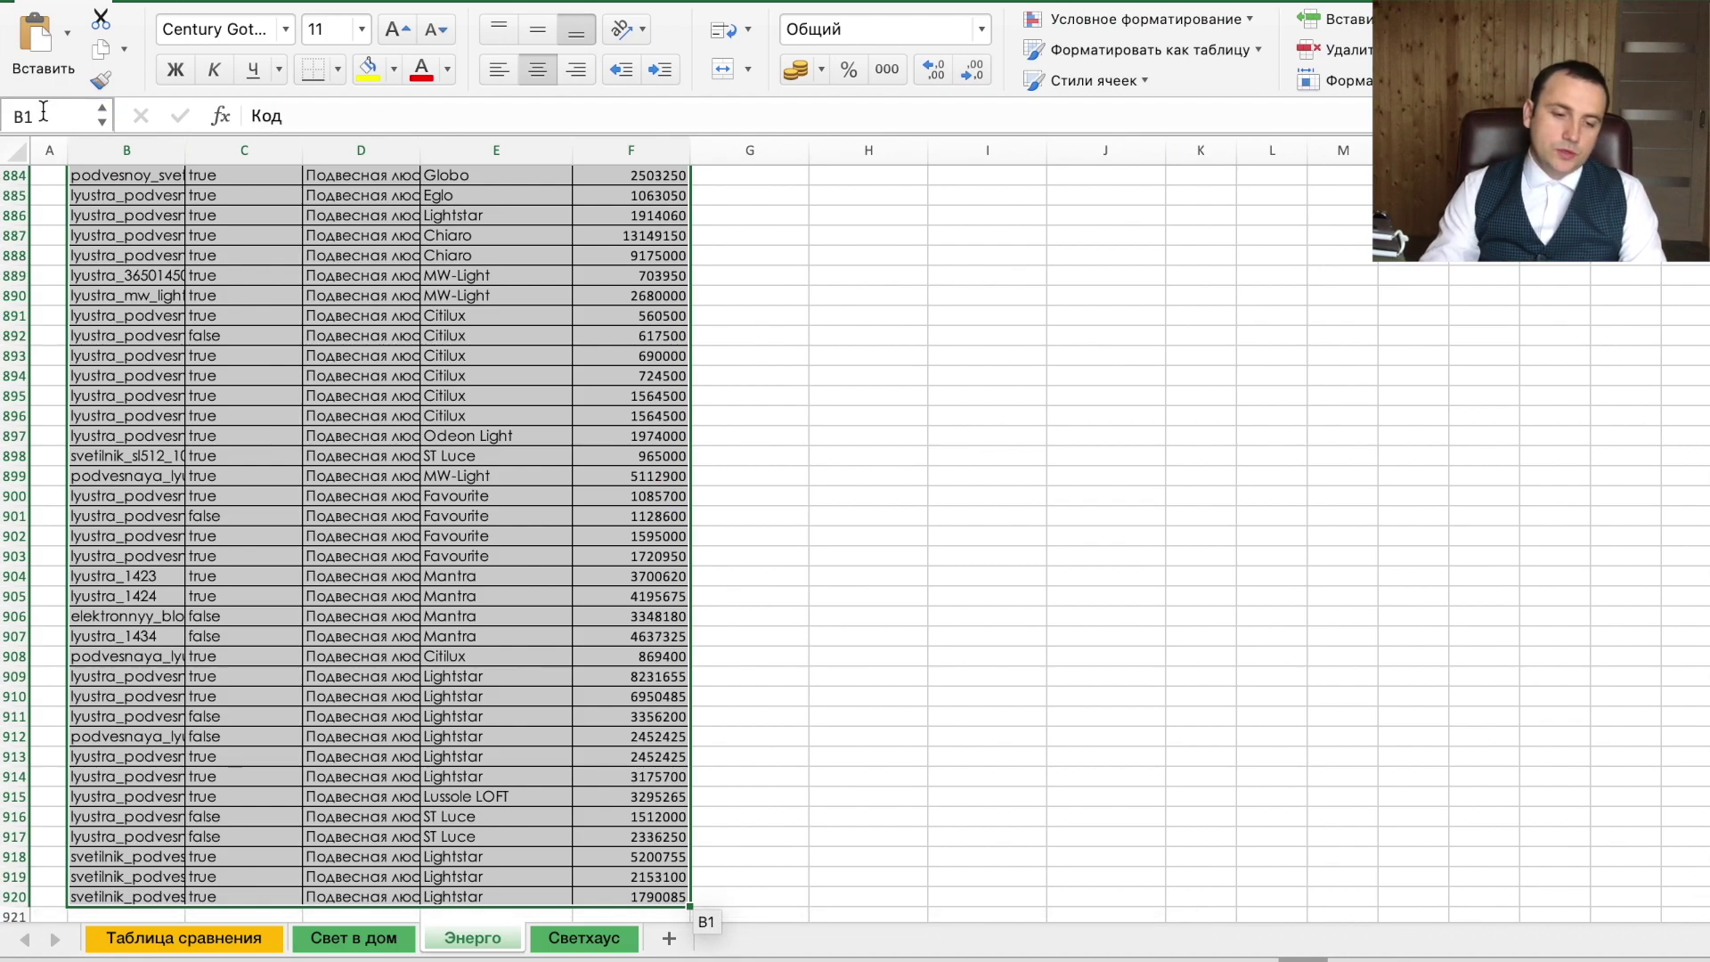
pyautogui.click(43, 111)
pyautogui.write('э')
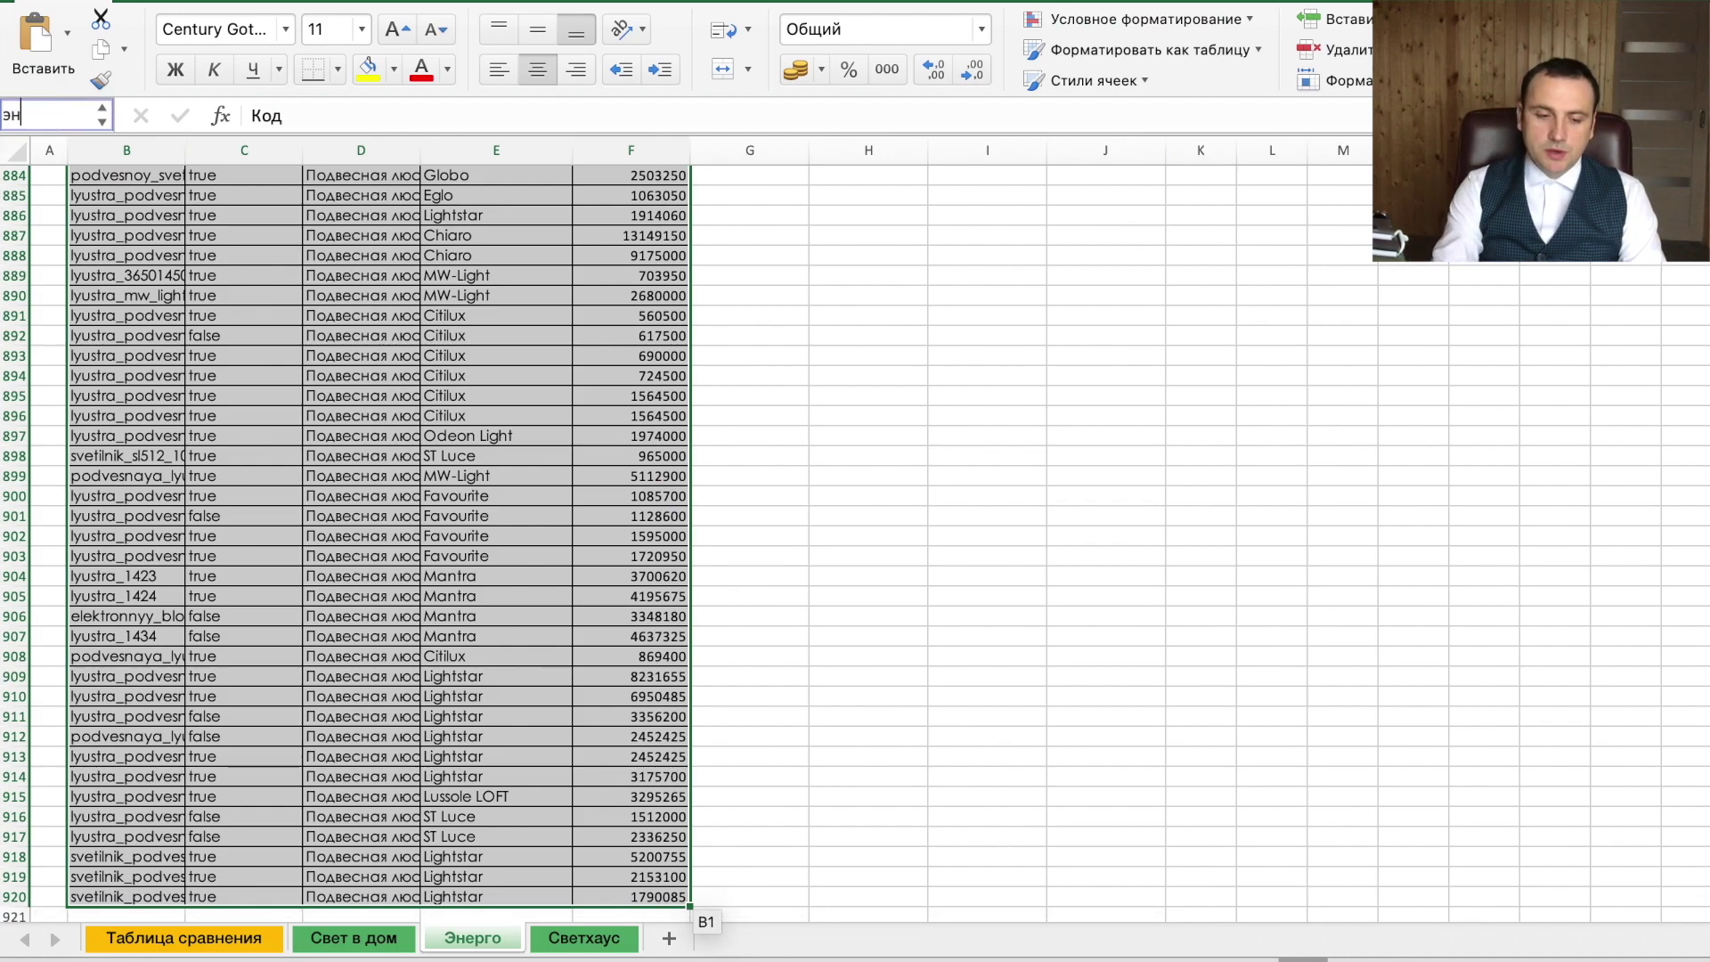
pyautogui.write('н')
pyautogui.press('BackSpace')
pyautogui.press('BackSpace')
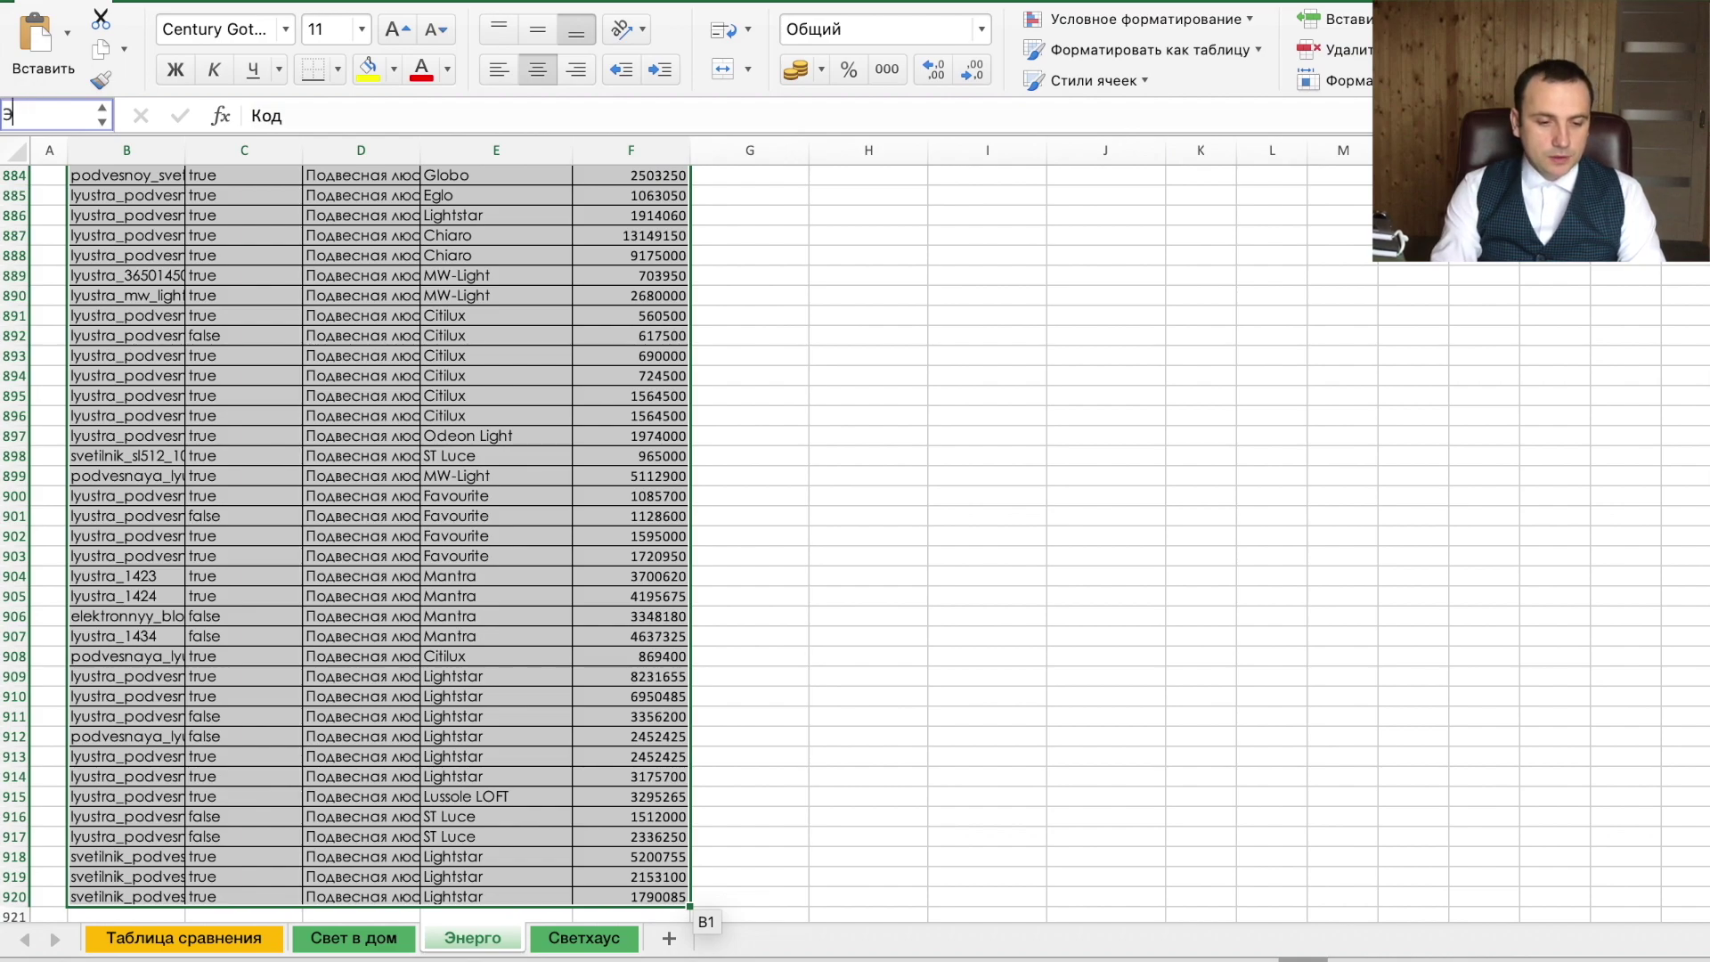
pyautogui.write('нерго')
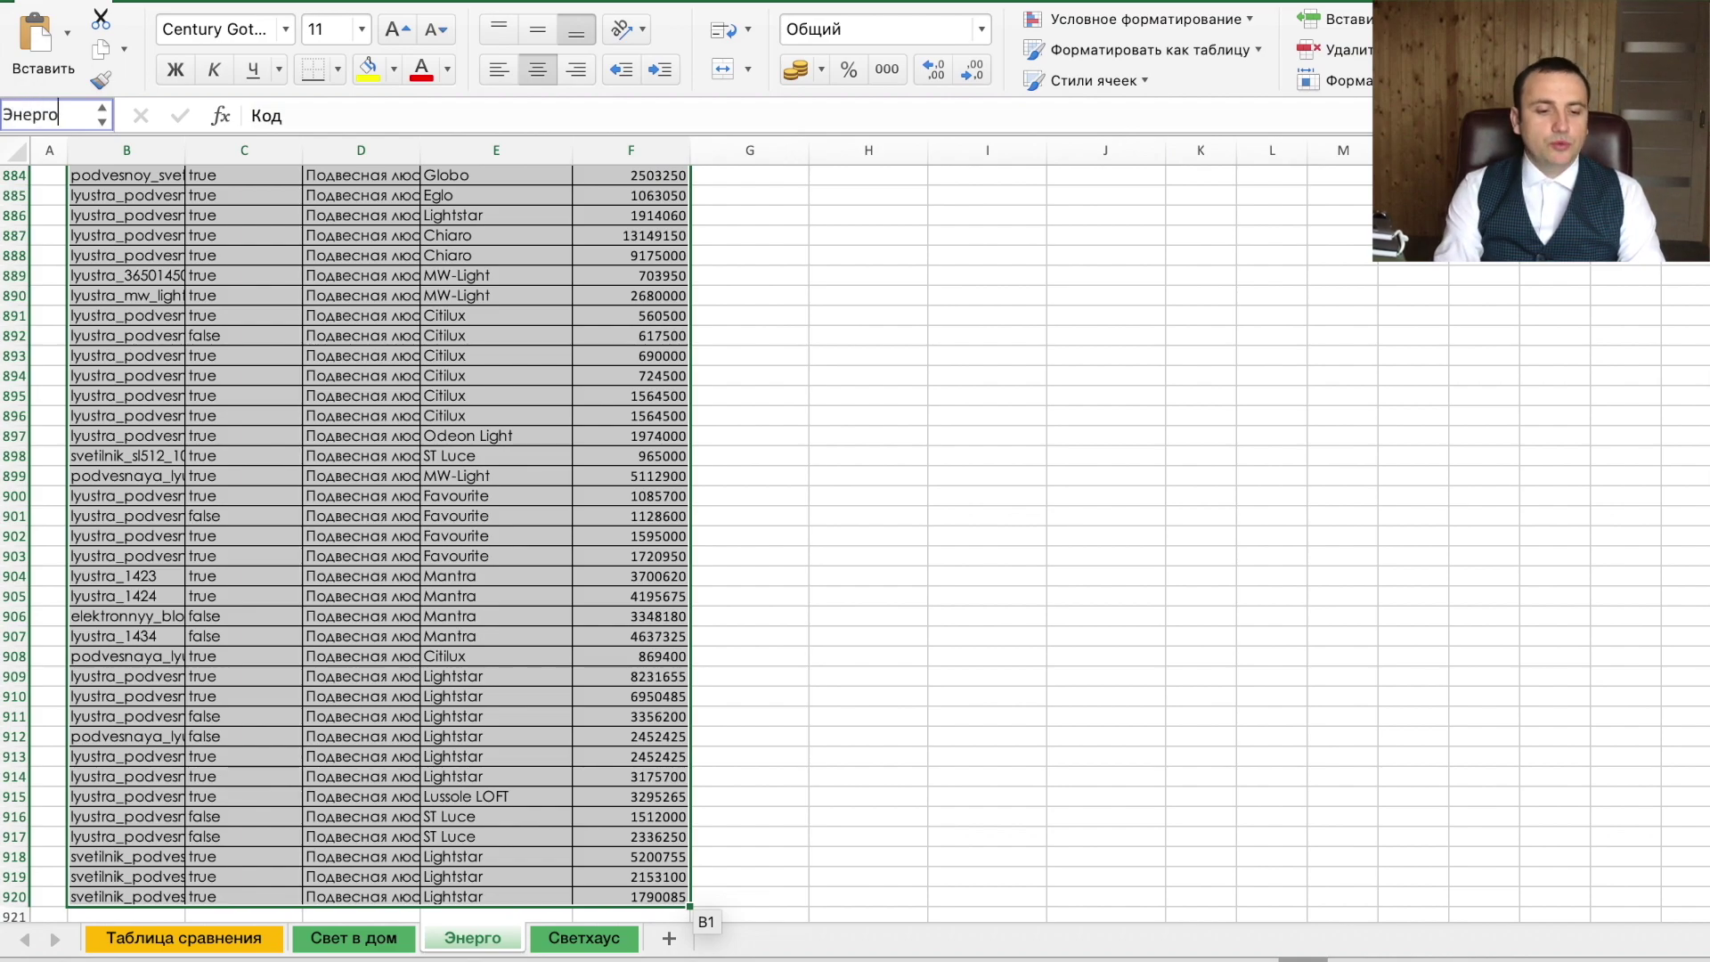
pyautogui.press('Return')
pyautogui.click(535, 352)
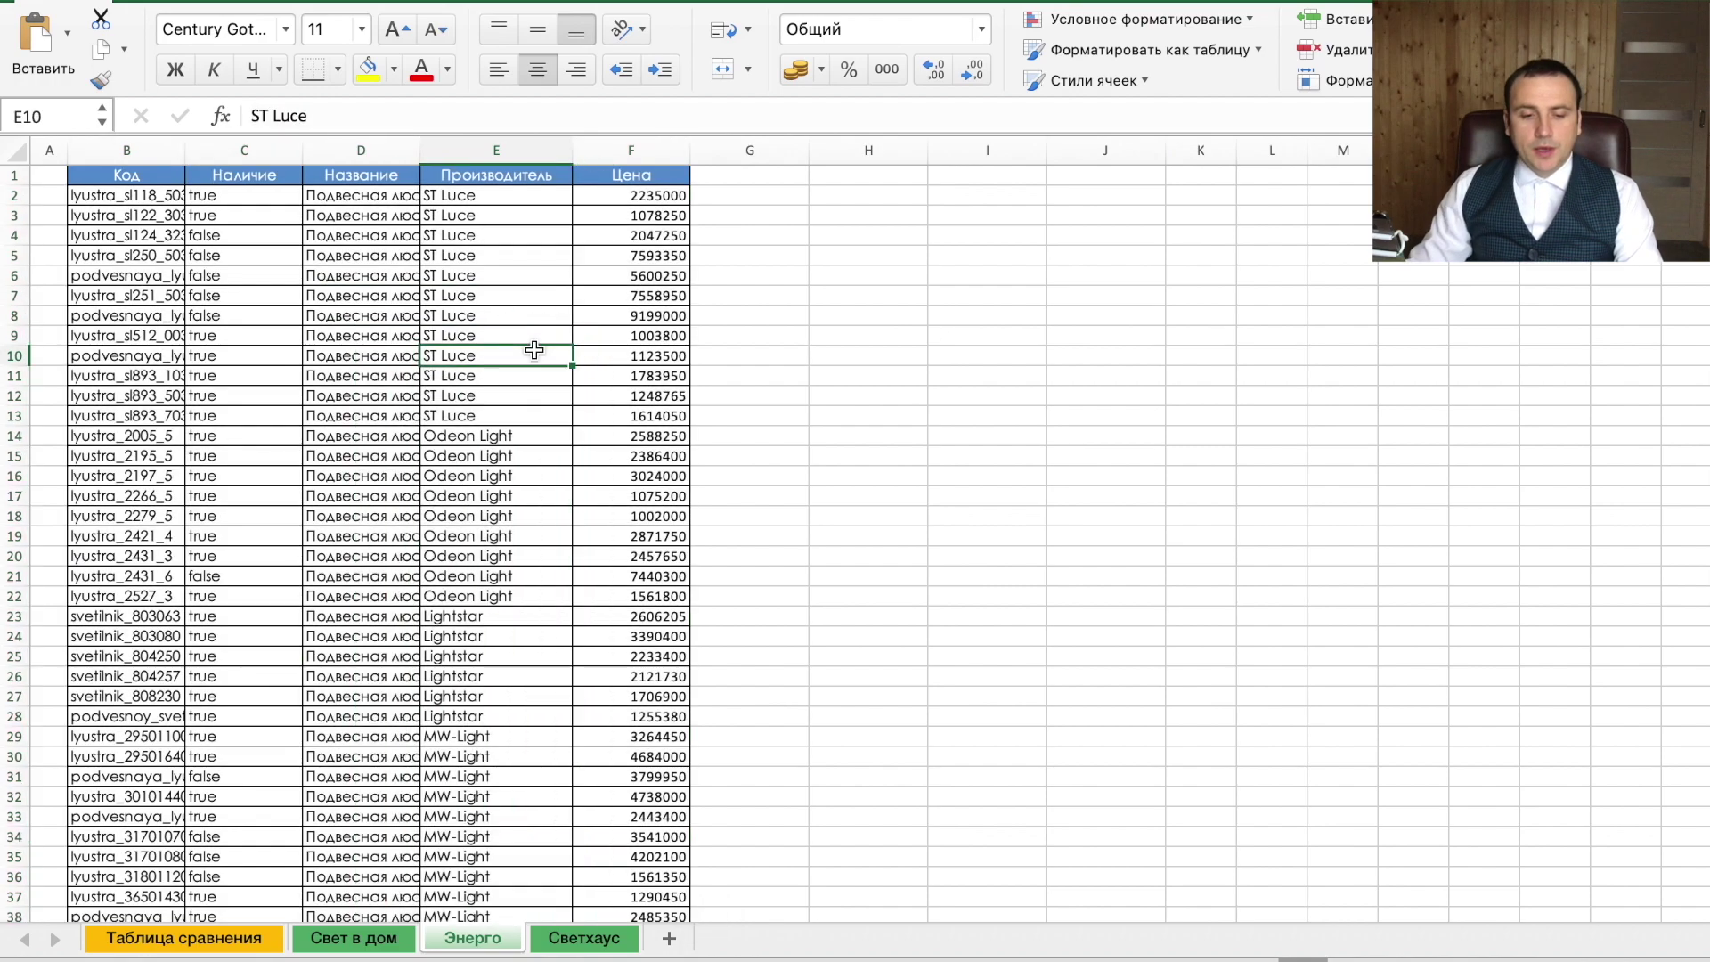
# On the Светхаус sheet, select the whole price table and name it Светхаус.
pyautogui.click(584, 938)
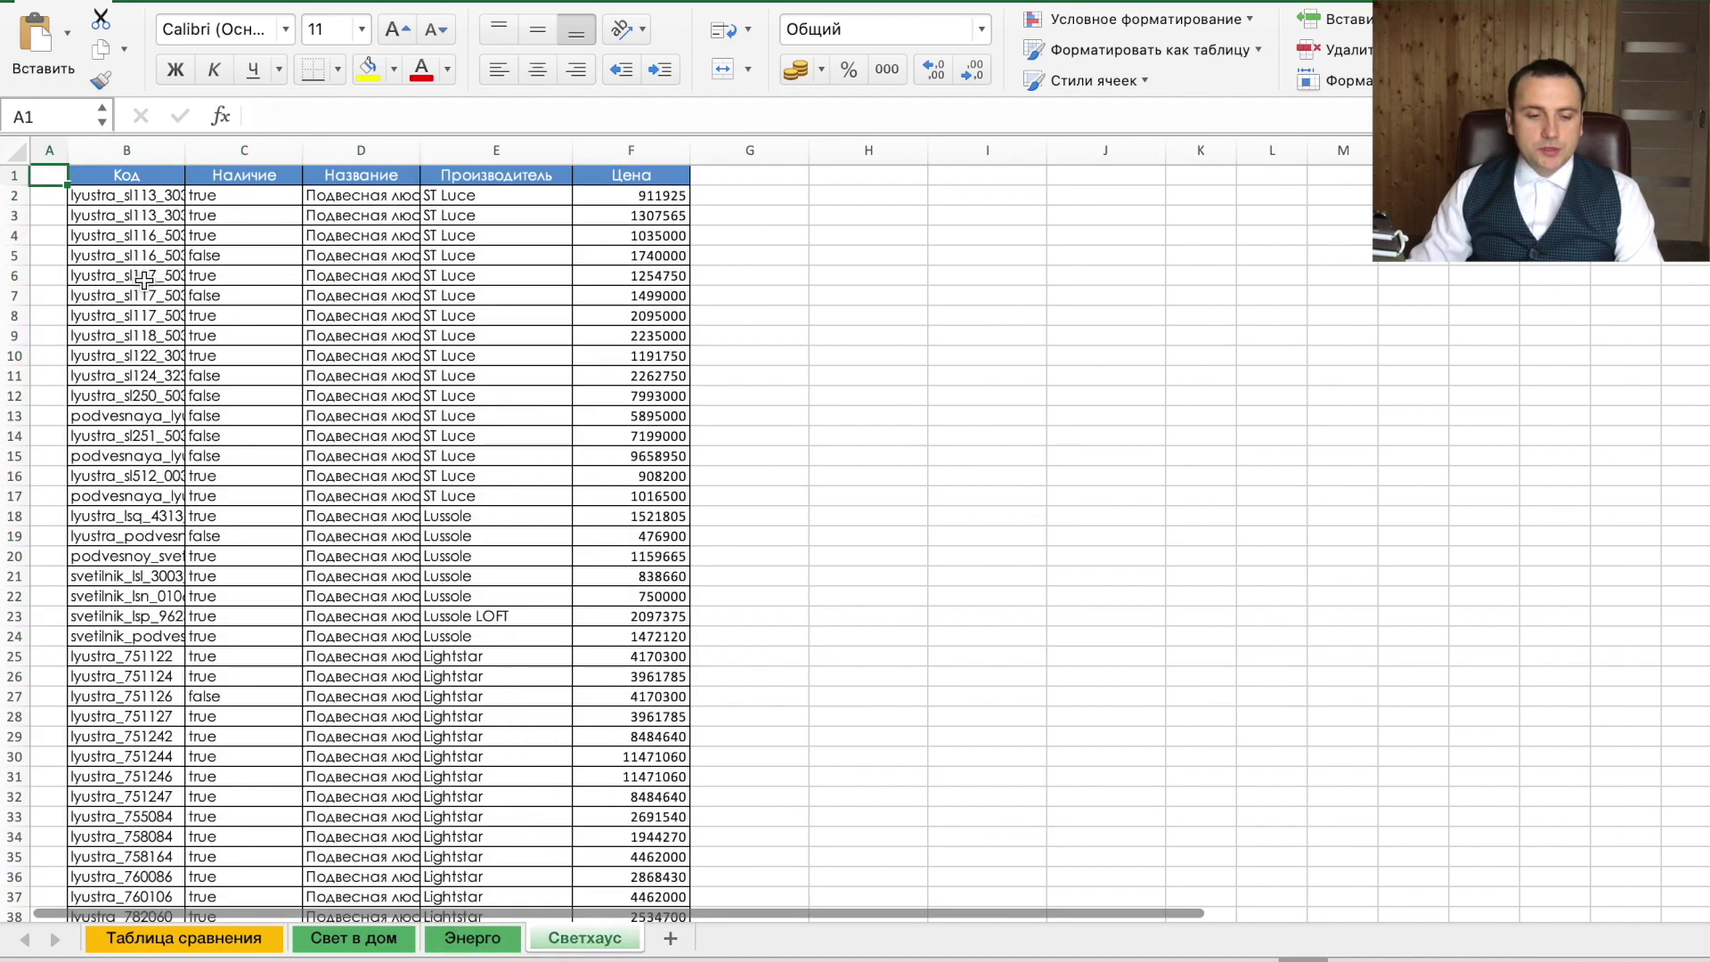
pyautogui.moveTo(124, 255); pyautogui.dragTo(49, 175)
pyautogui.click(269, 227)
pyautogui.hotkey('ctrl', 'a')
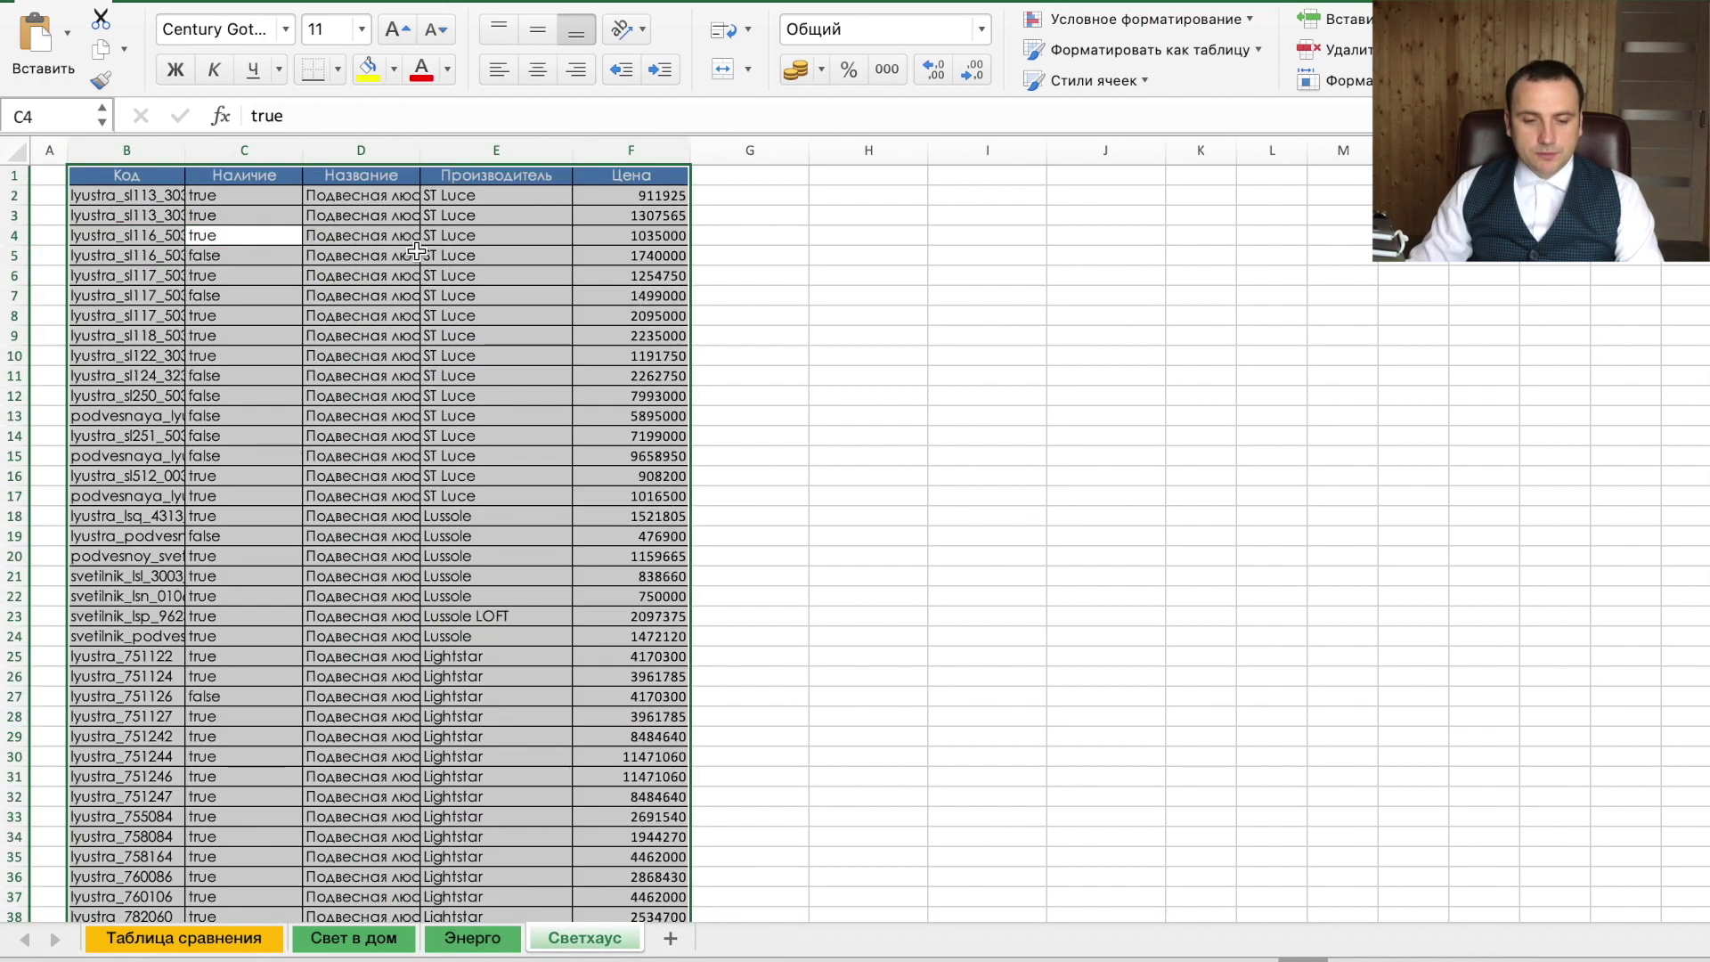
pyautogui.click(55, 107)
pyautogui.write('Светхаус')
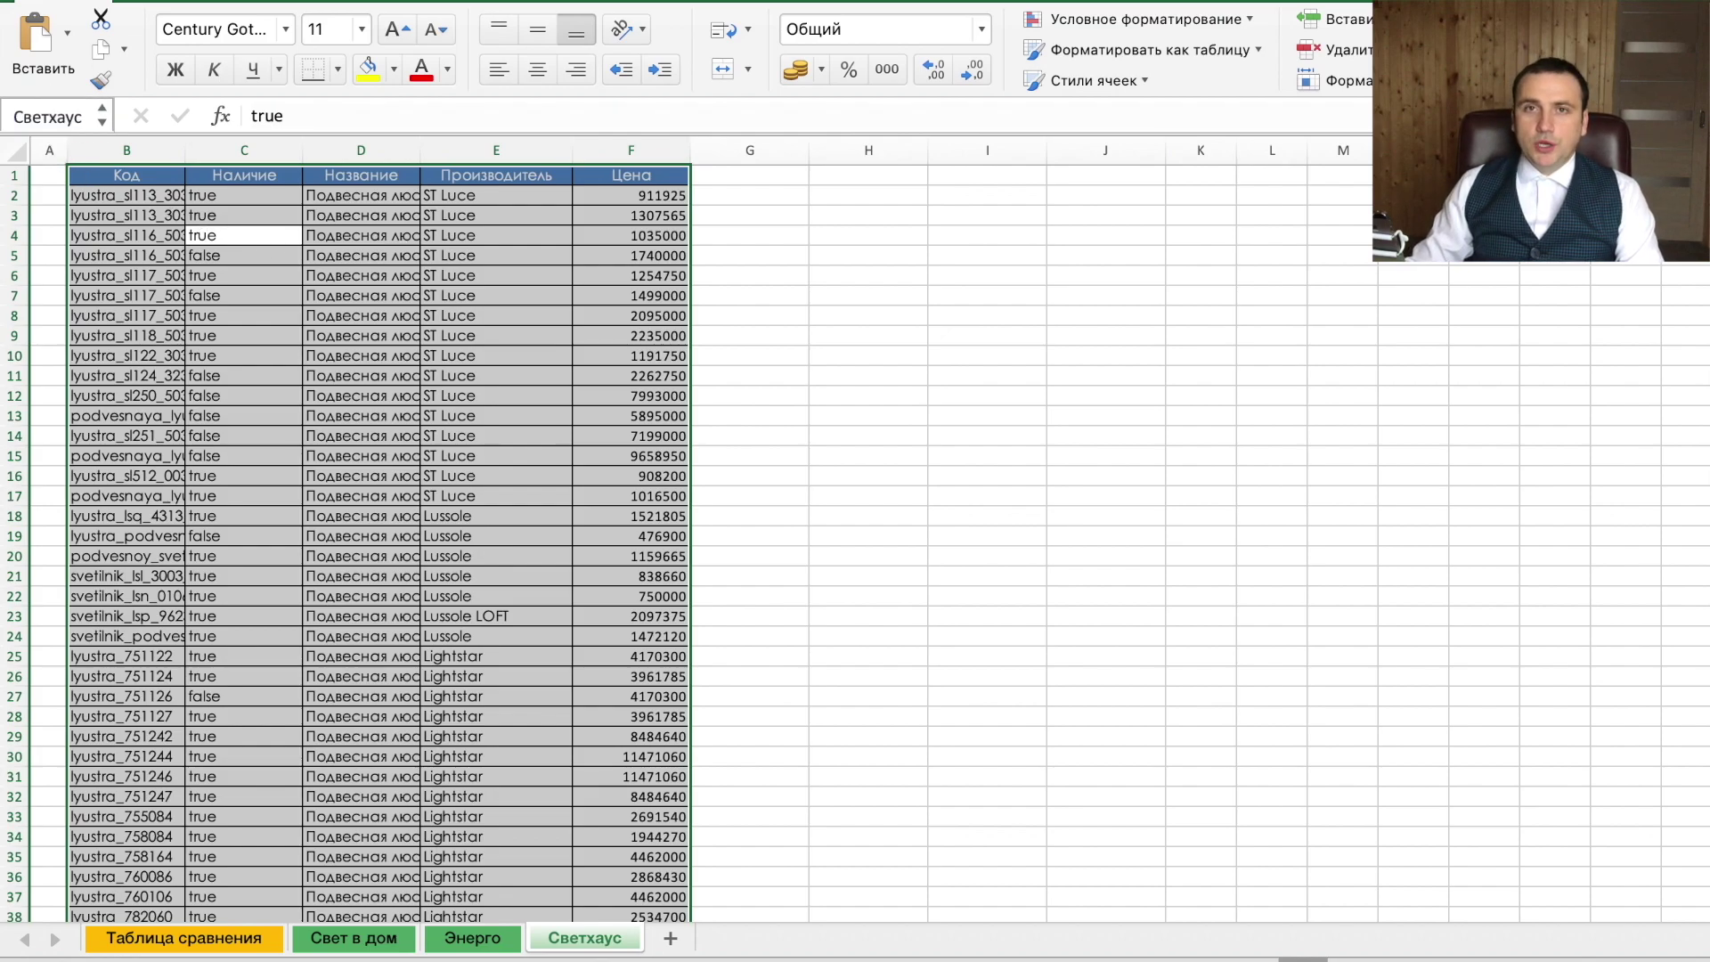
pyautogui.click(552, 285)
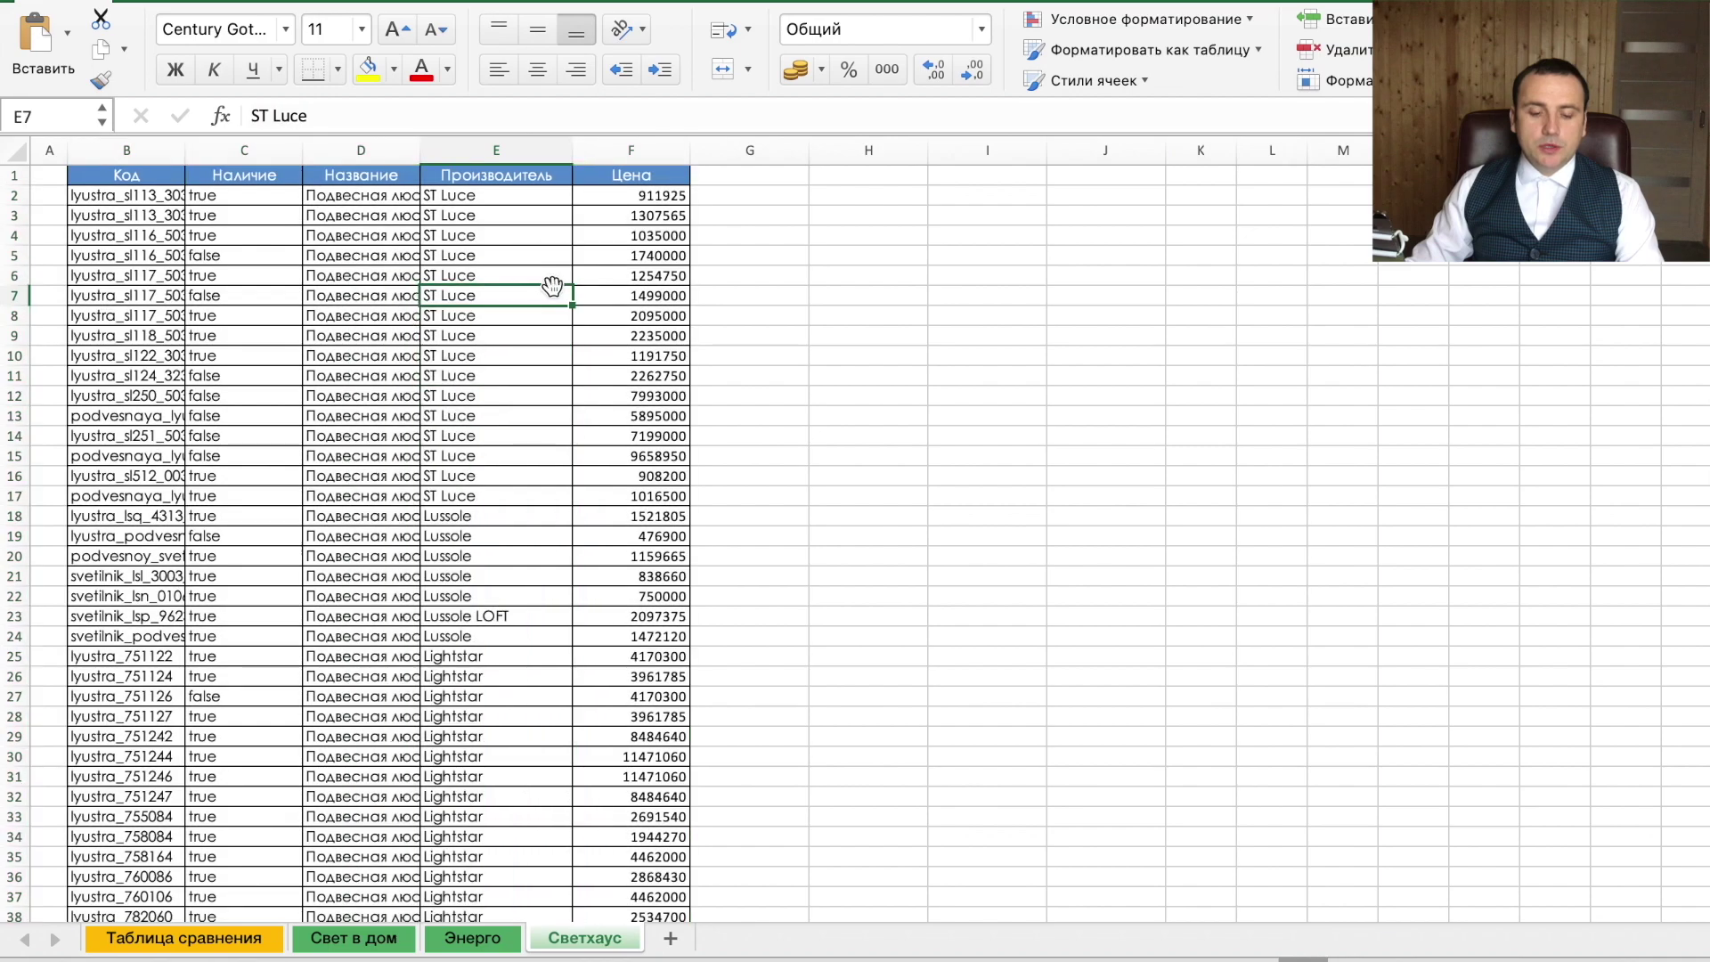
# Review the defined names, confirming СветВДом covers 'Свет в дом'!$B$1:$F$957, then close the list.
pyautogui.hotkey('ctrl', 'l')
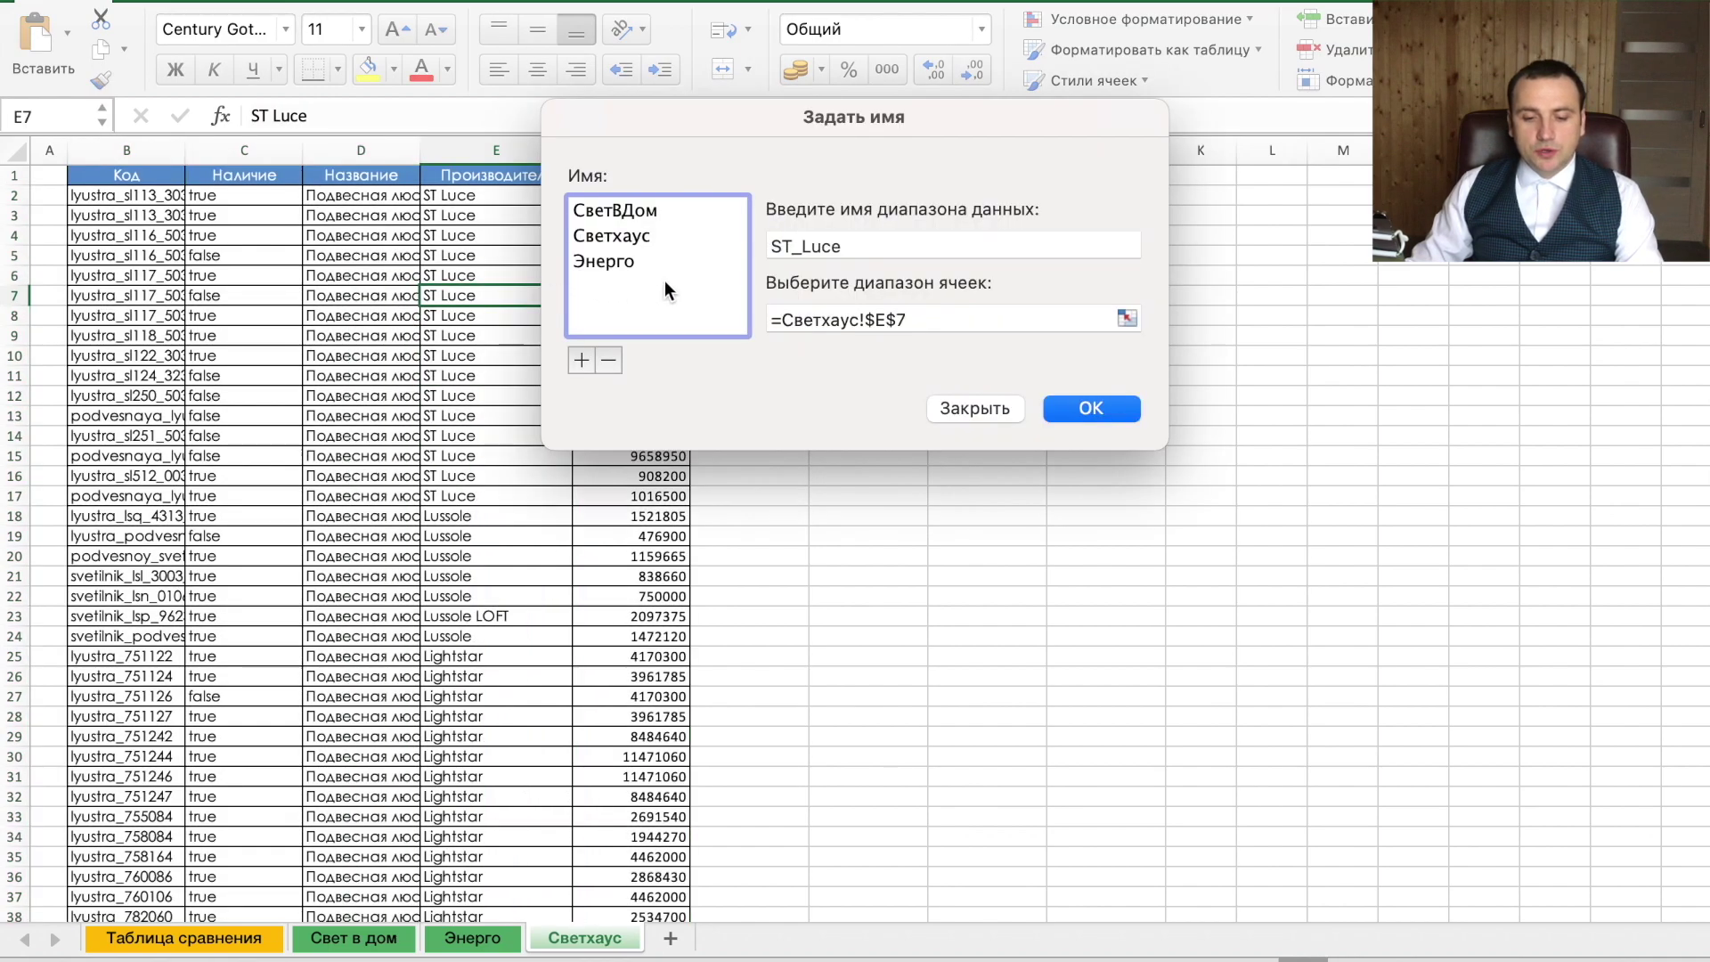
pyautogui.click(654, 258)
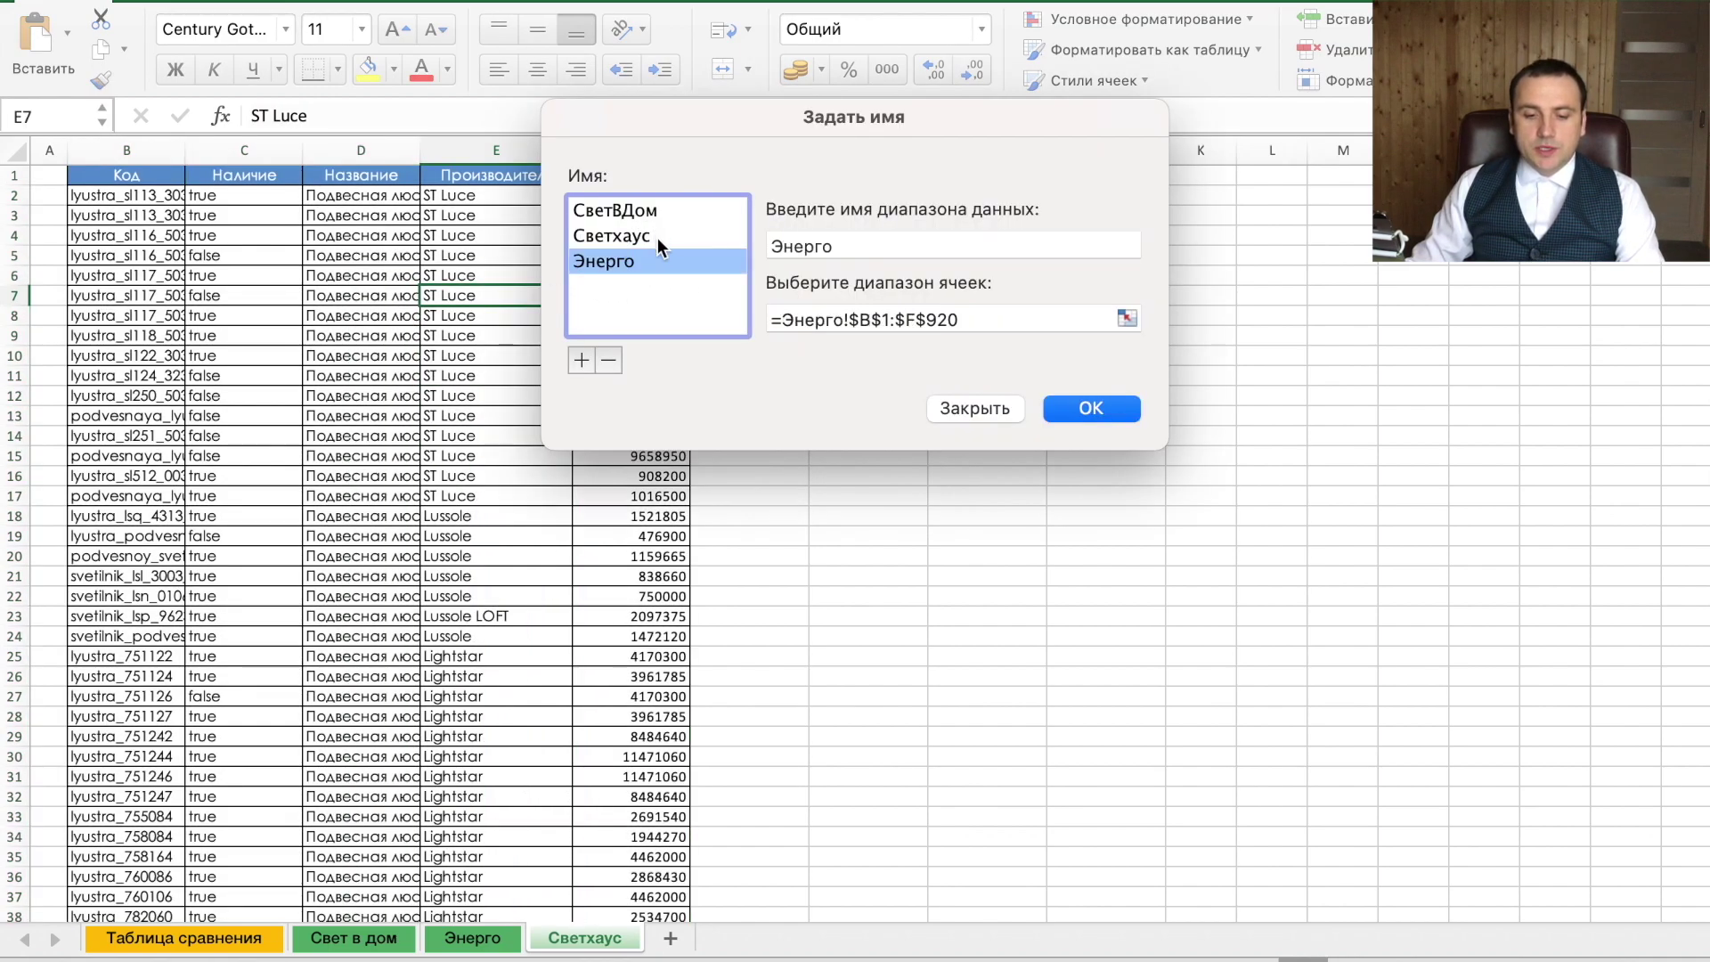
pyautogui.click(609, 233)
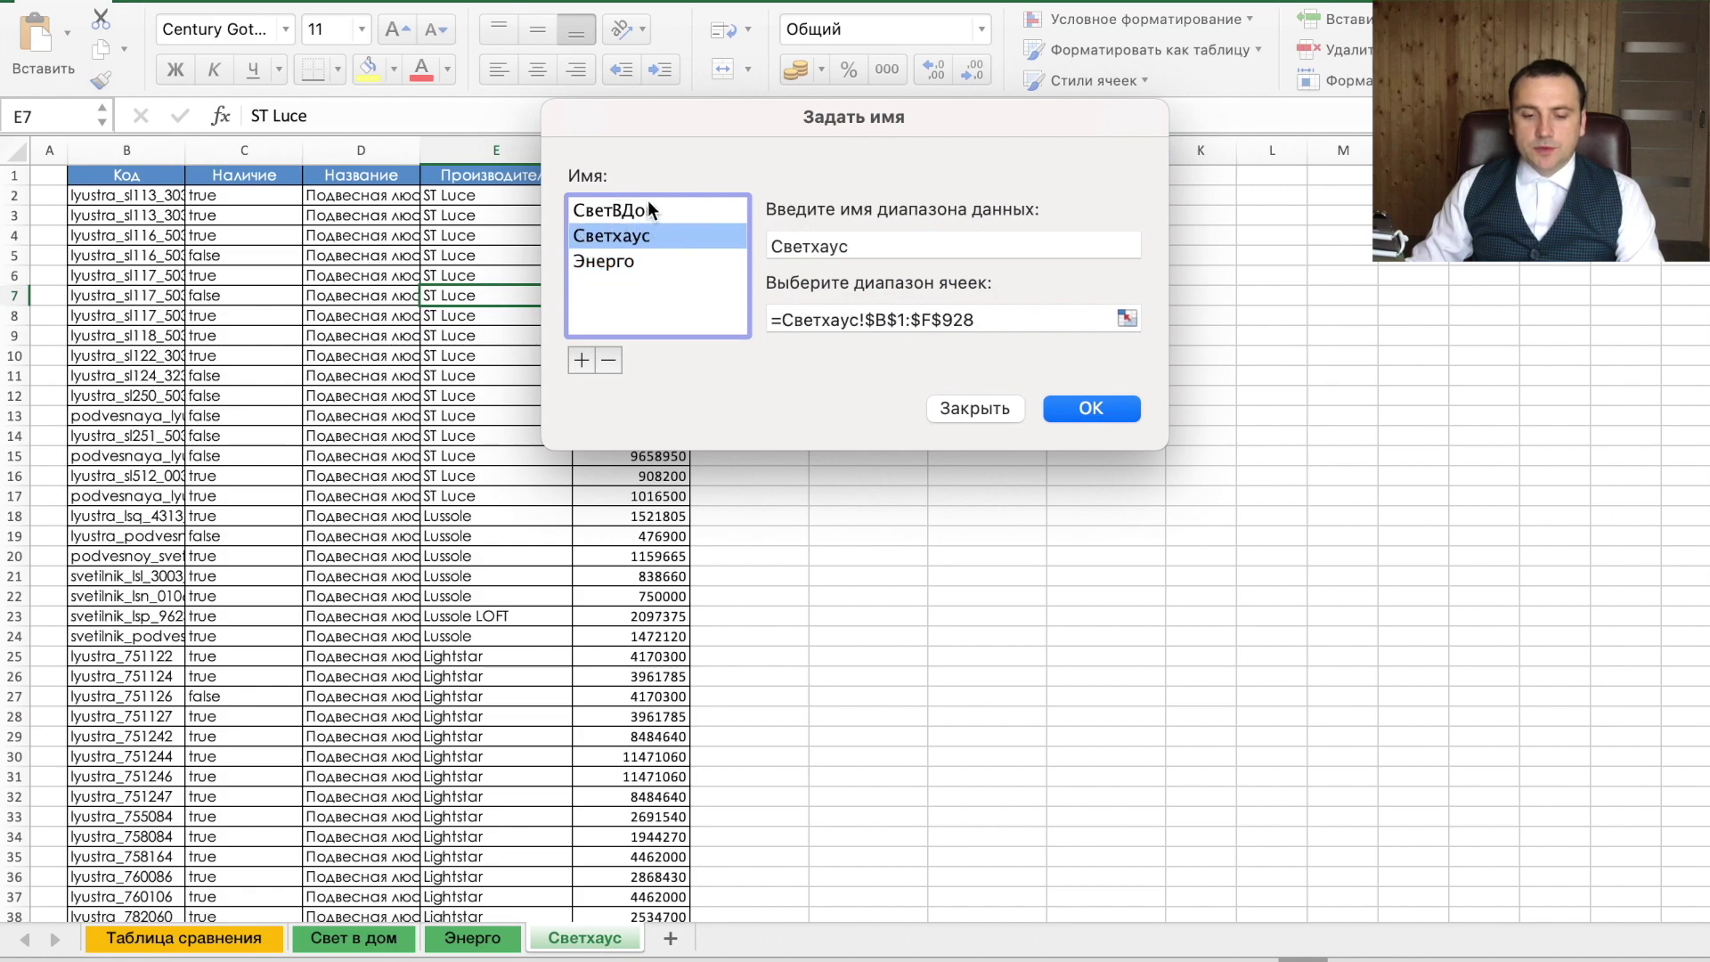
pyautogui.click(648, 210)
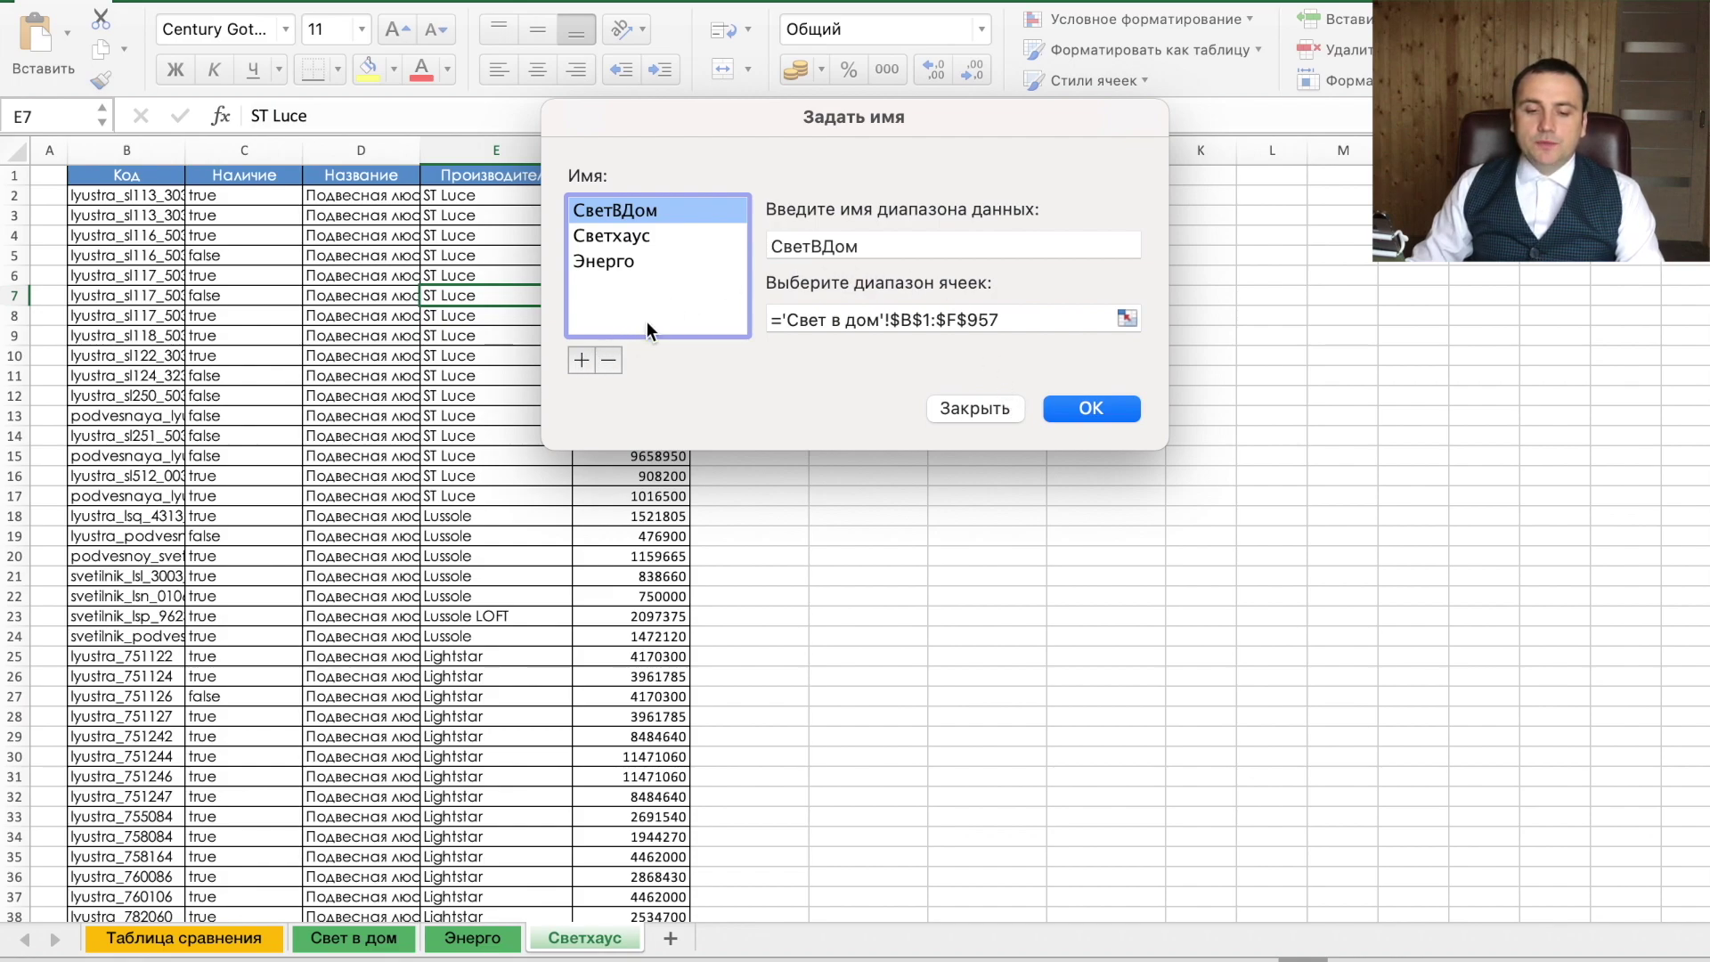
pyautogui.click(966, 412)
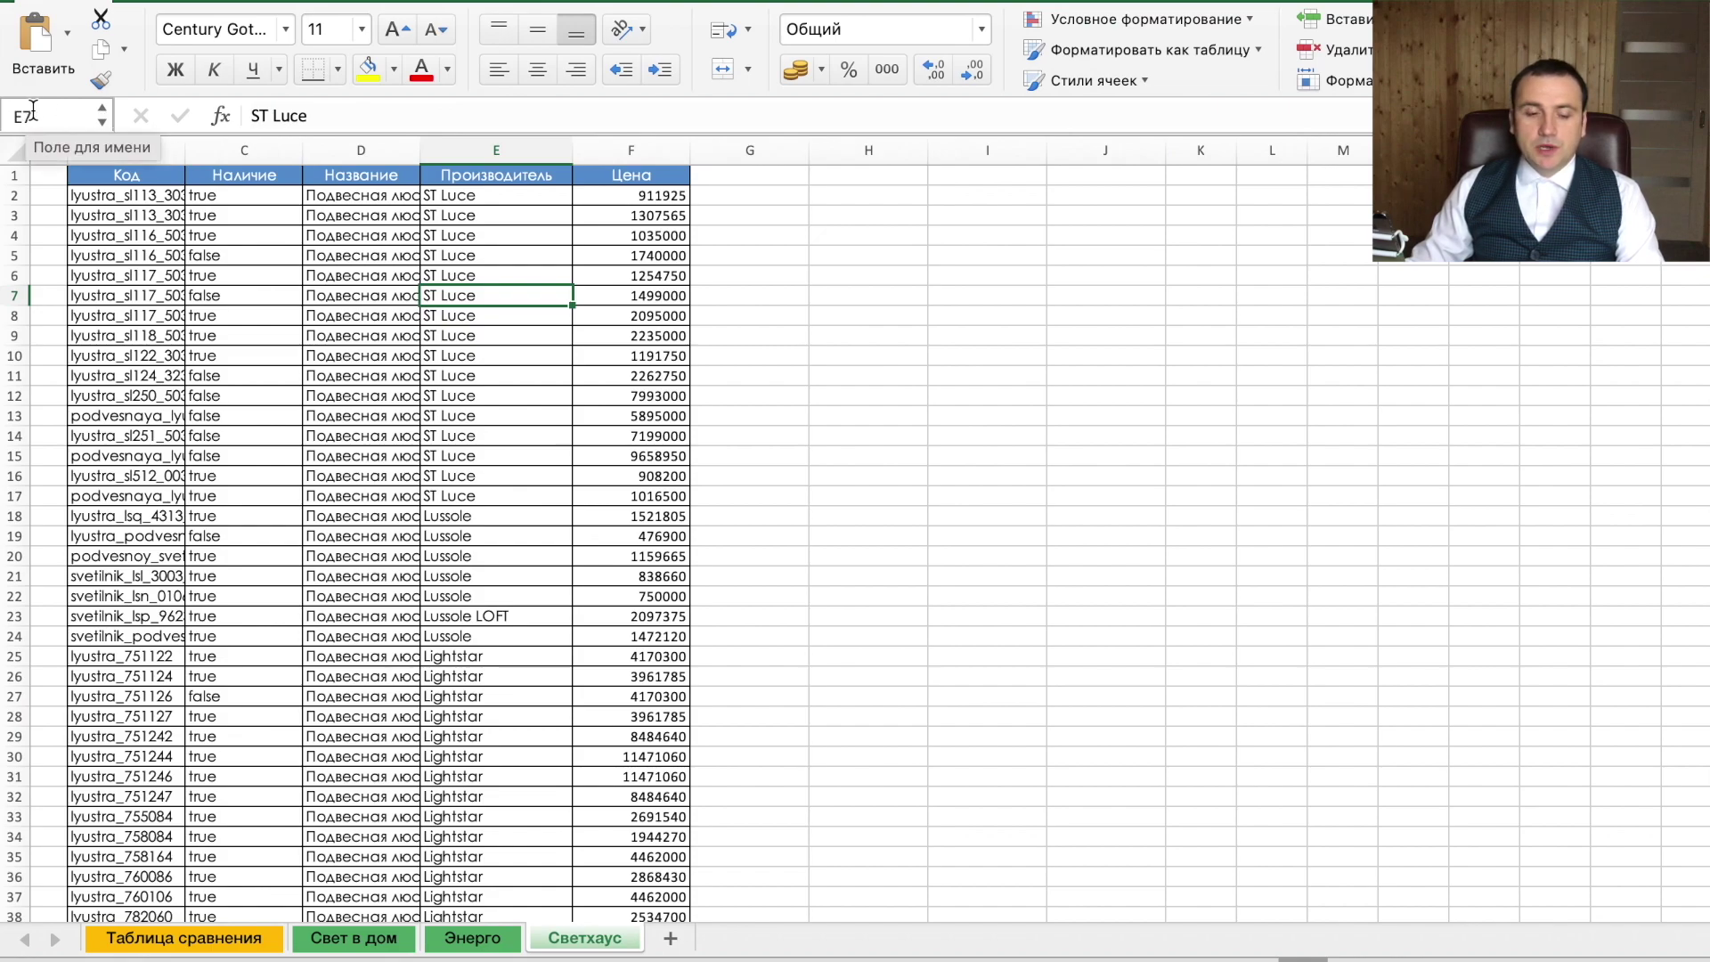
pyautogui.click(872, 376)
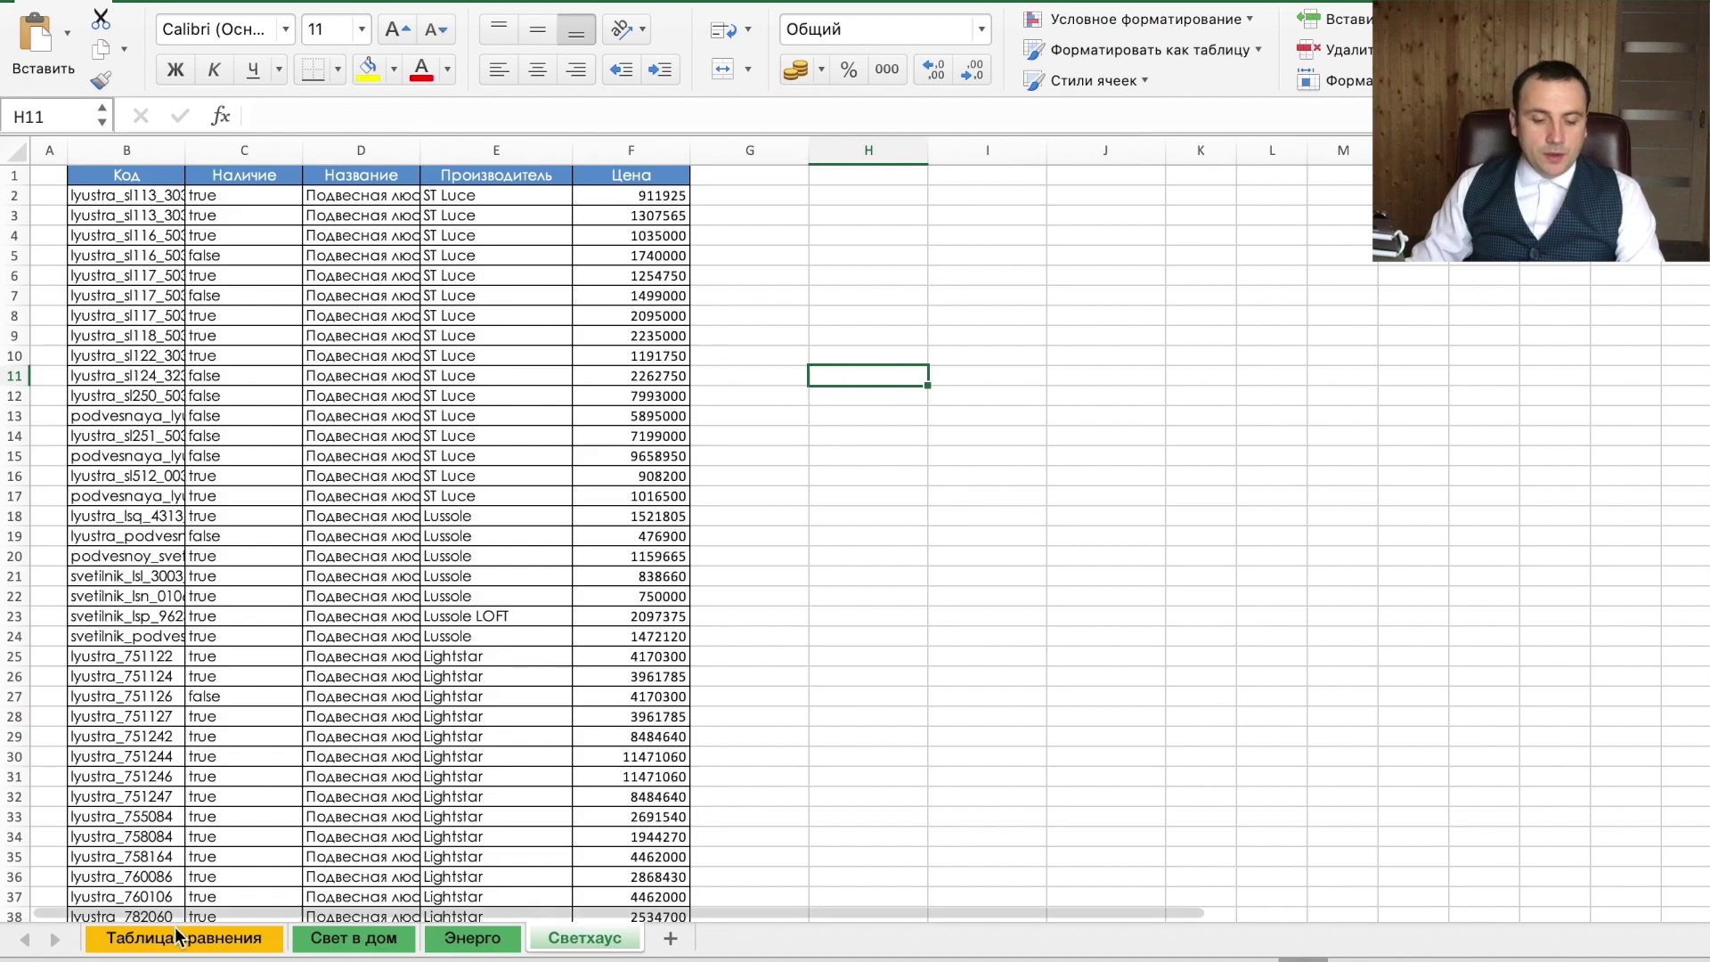
# On Таблица сравнения, enter =ВПР(B2;Светхаус;5;0) in G2, inserting Светхаус from the name list.
pyautogui.click(154, 944)
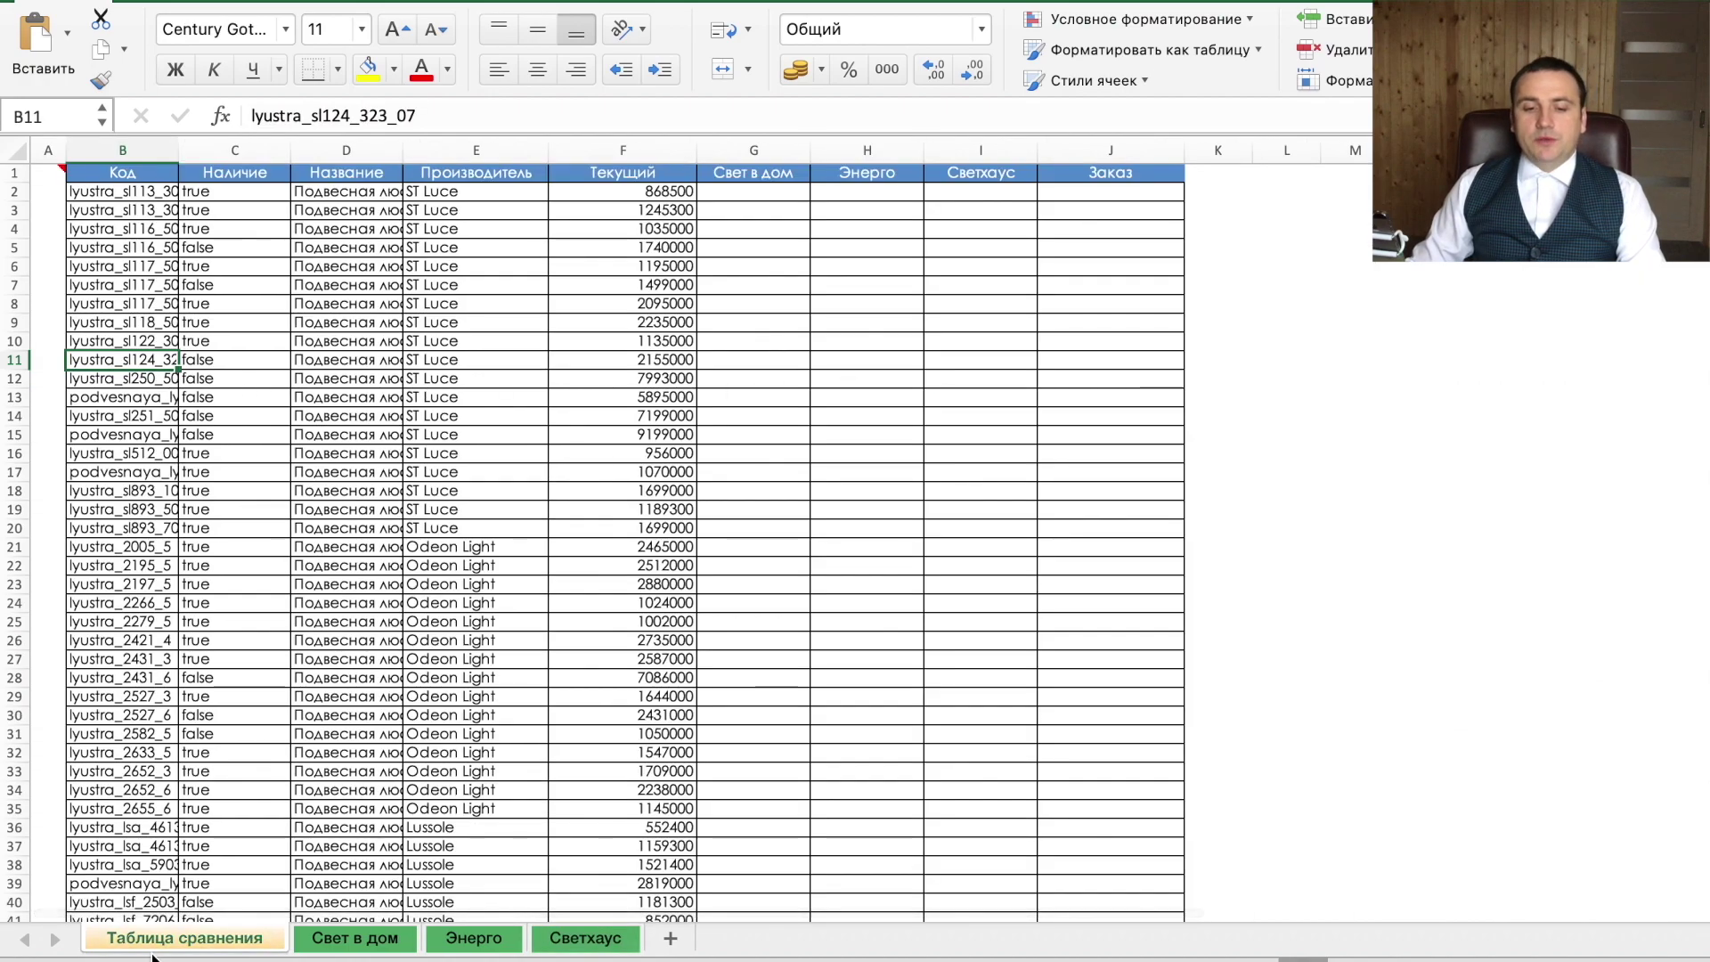
pyautogui.click(790, 190)
pyautogui.write('=')
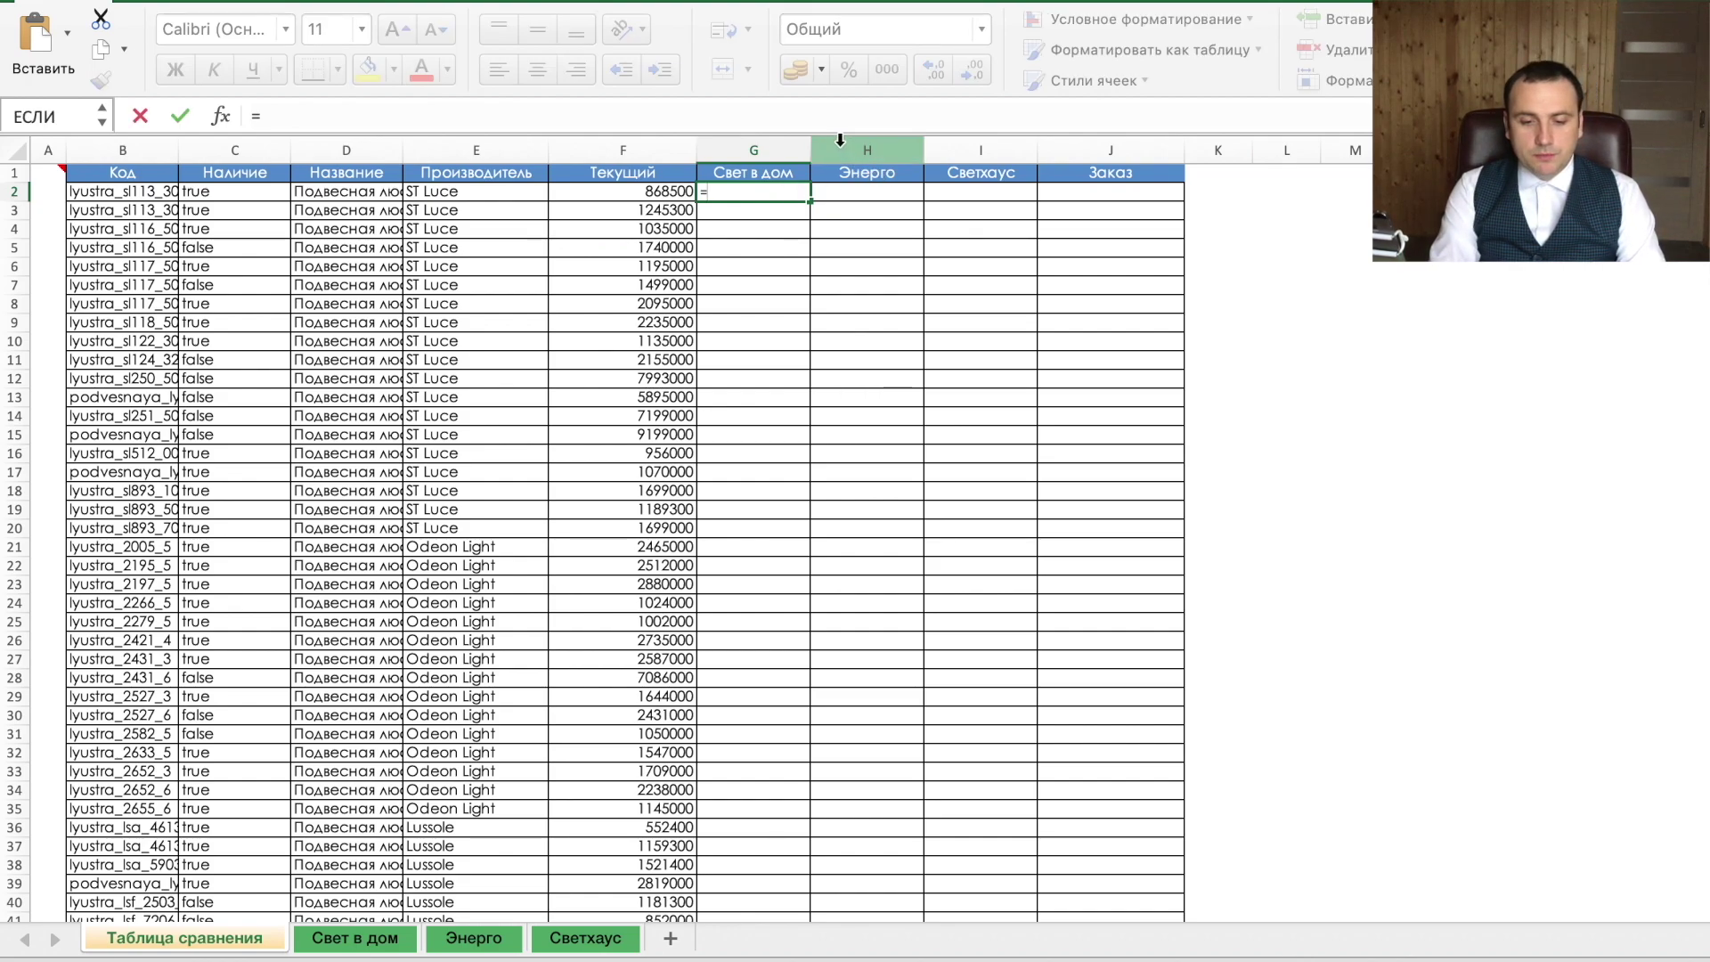
pyautogui.write('впр(')
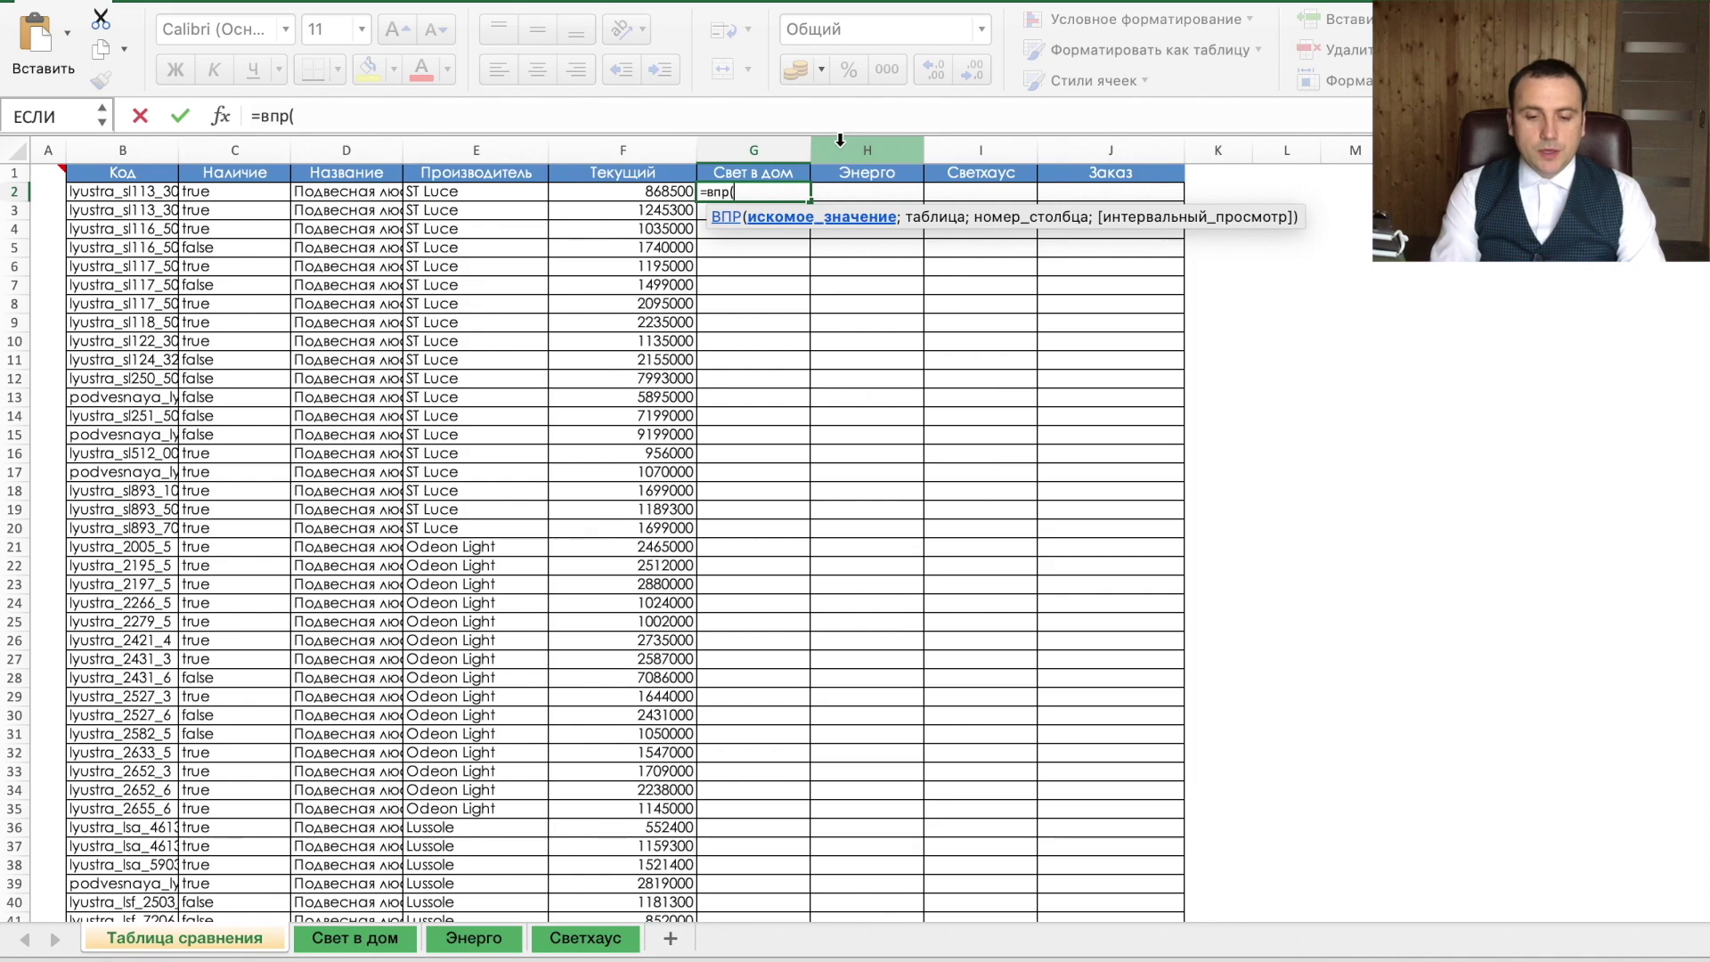
pyautogui.click(131, 189)
pyautogui.write(';')
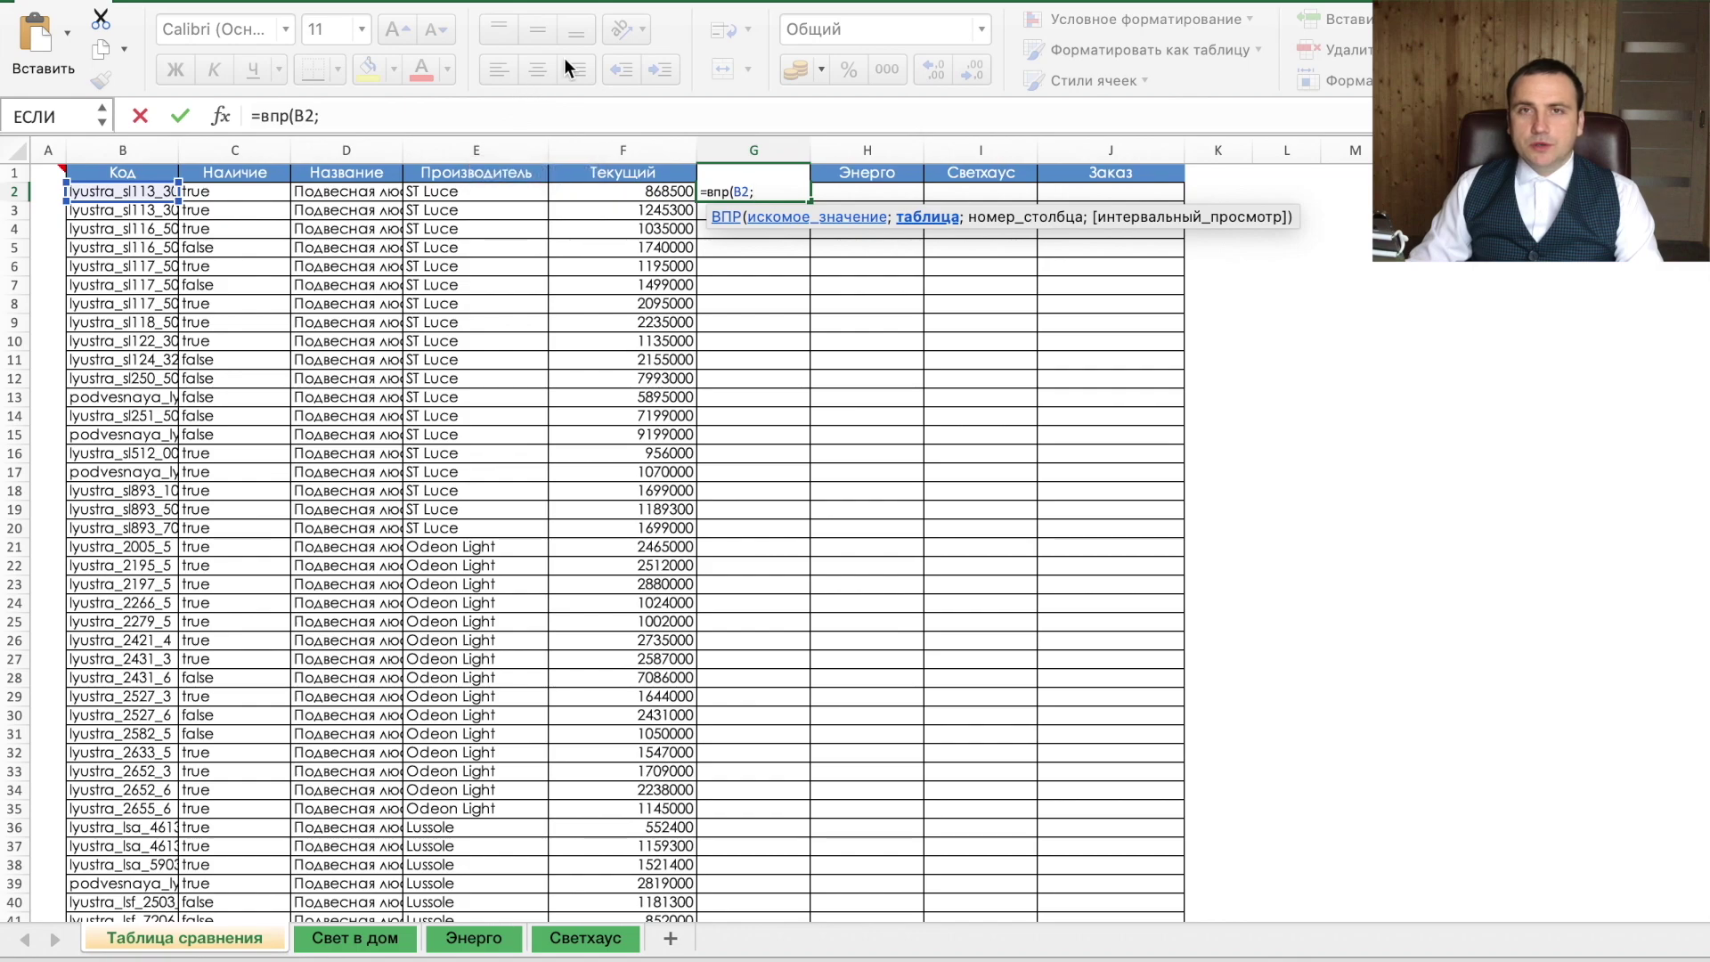
pyautogui.press('F3')
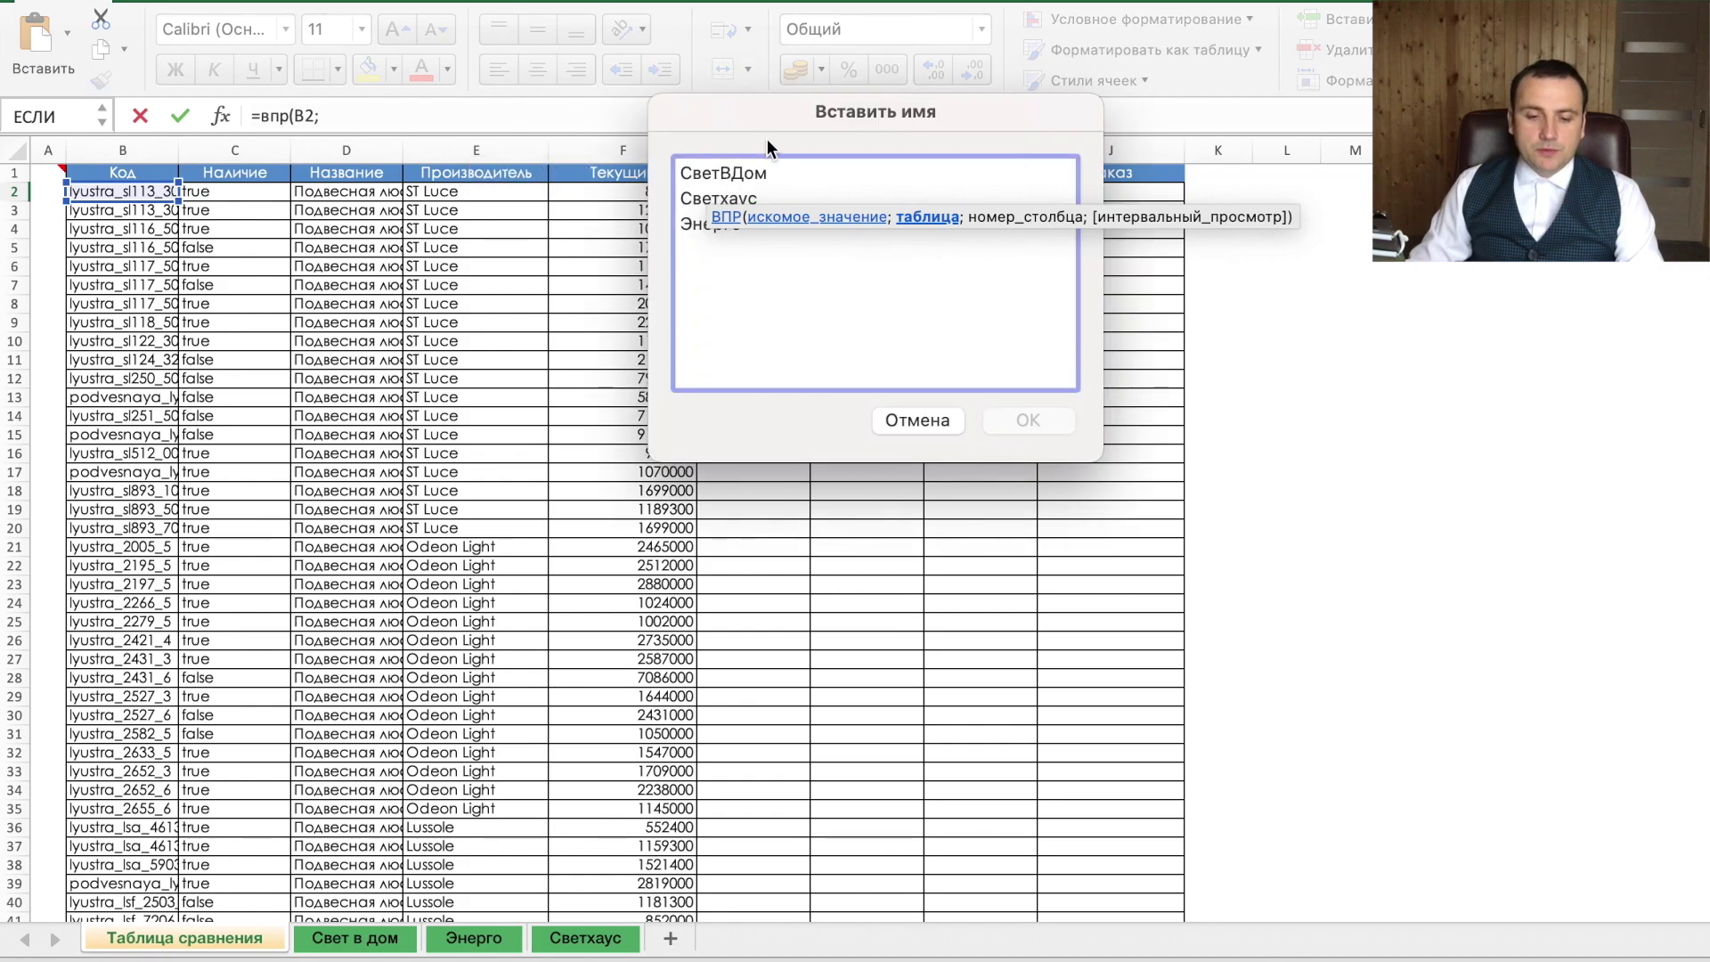
pyautogui.click(721, 197)
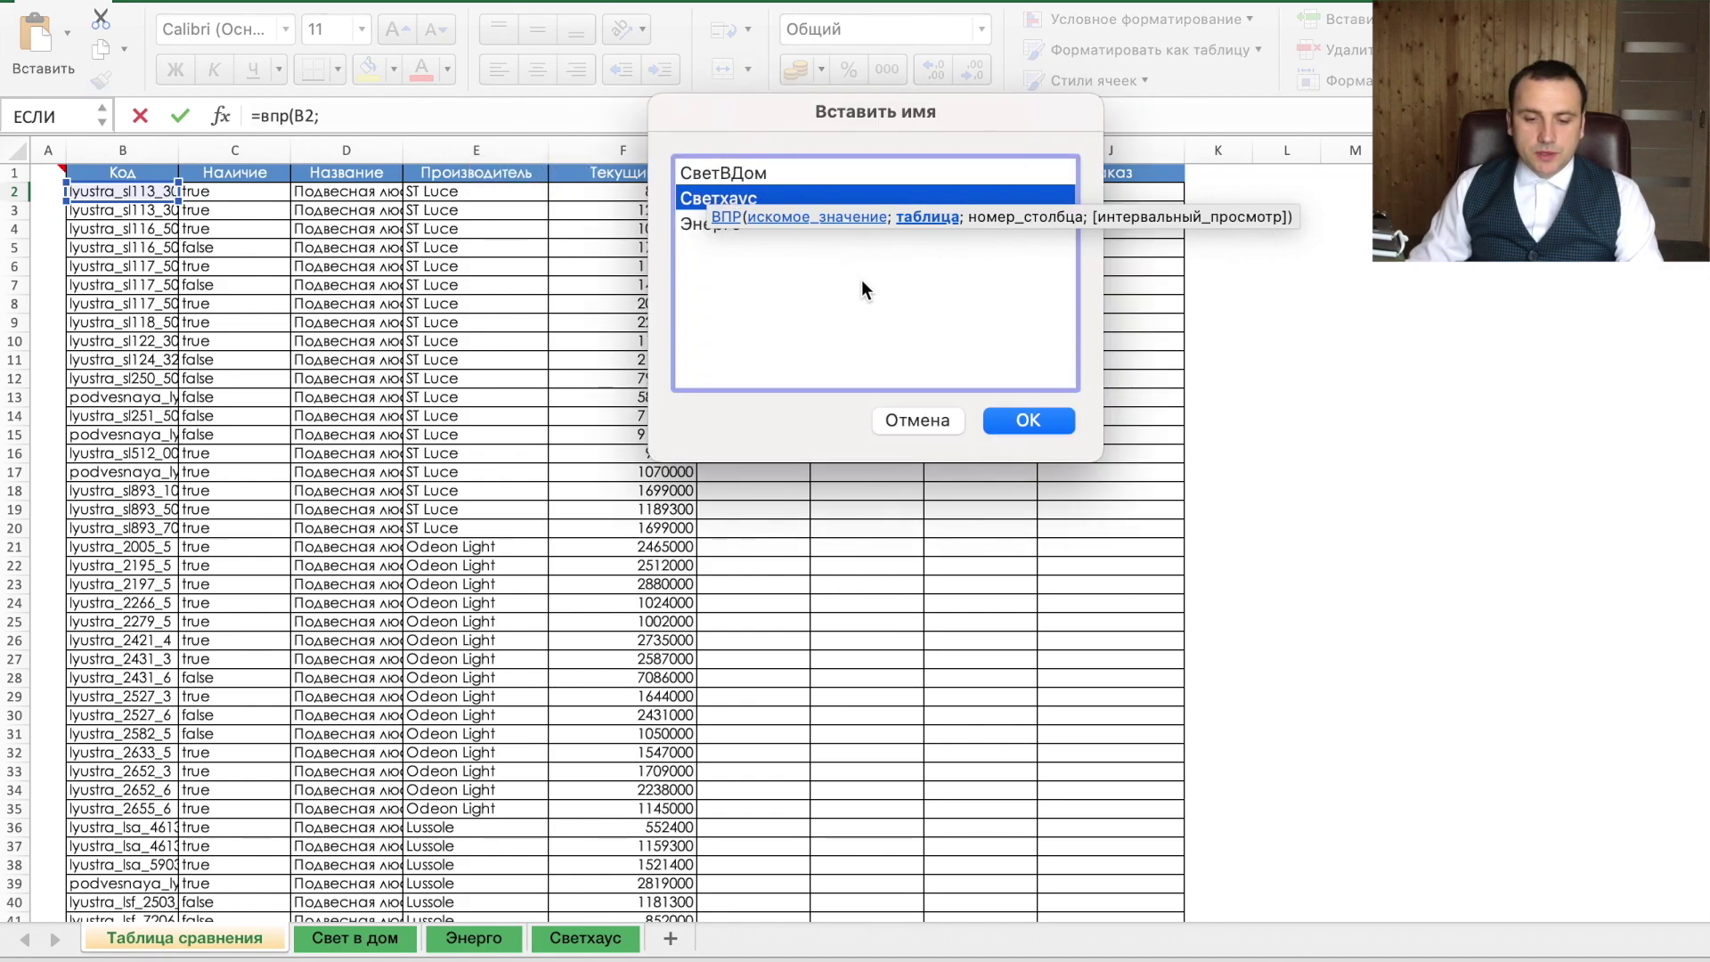
pyautogui.click(1037, 422)
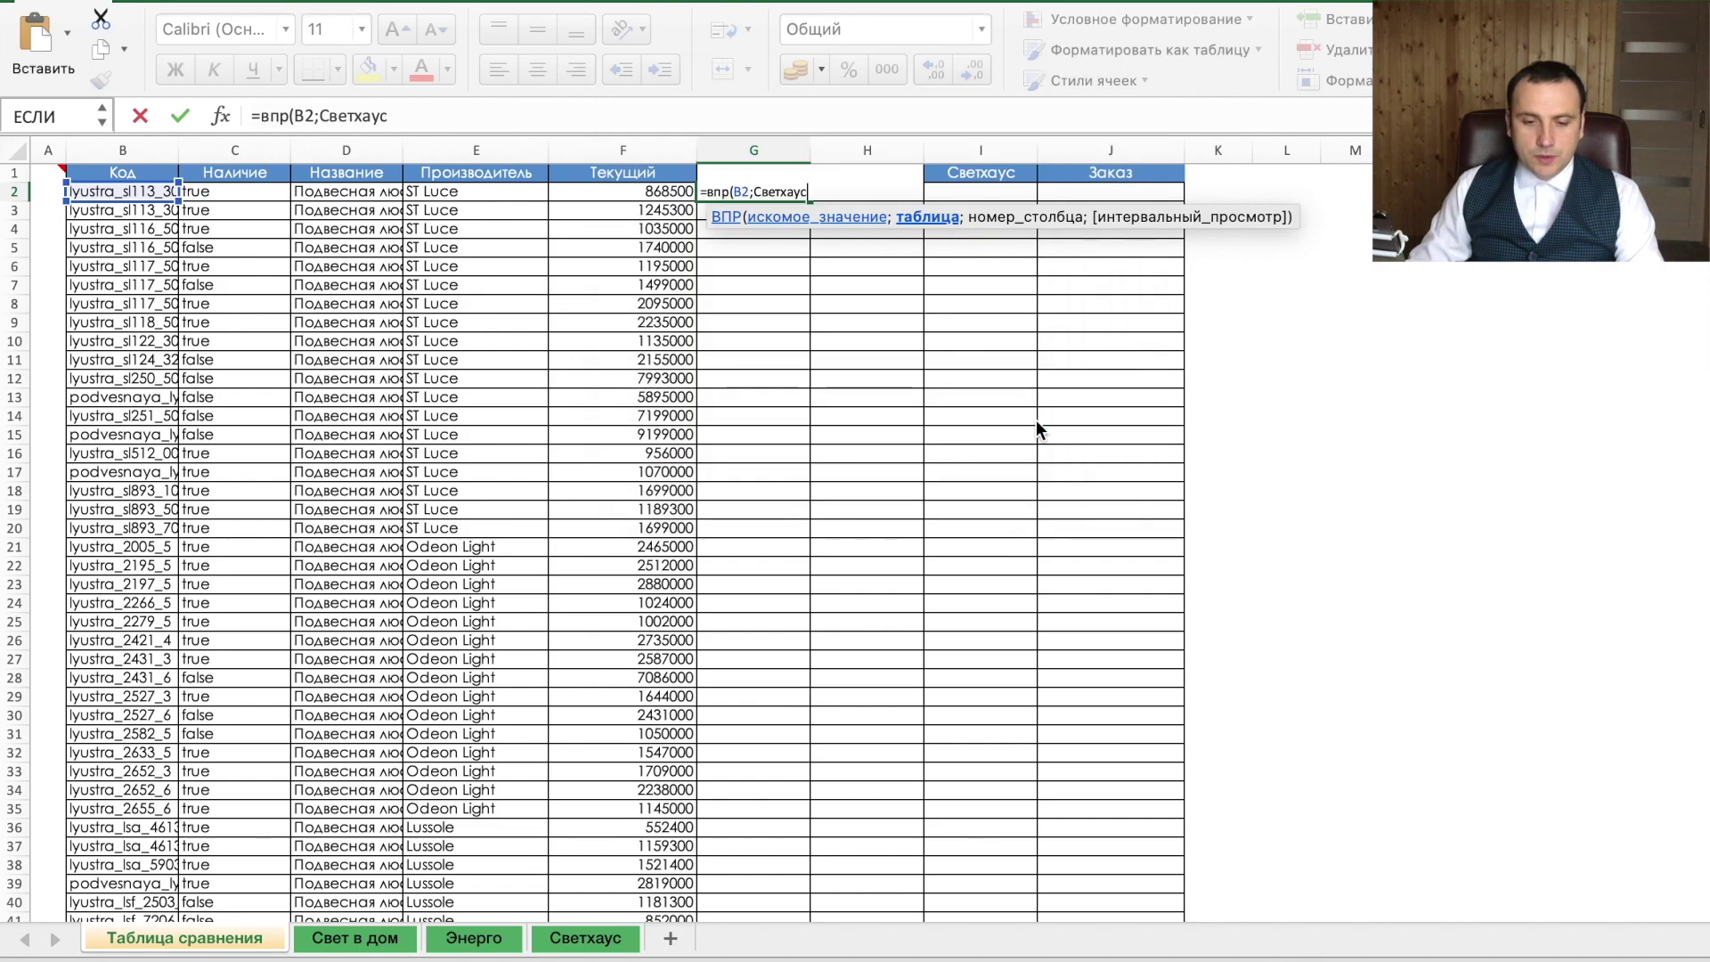
pyautogui.write(';')
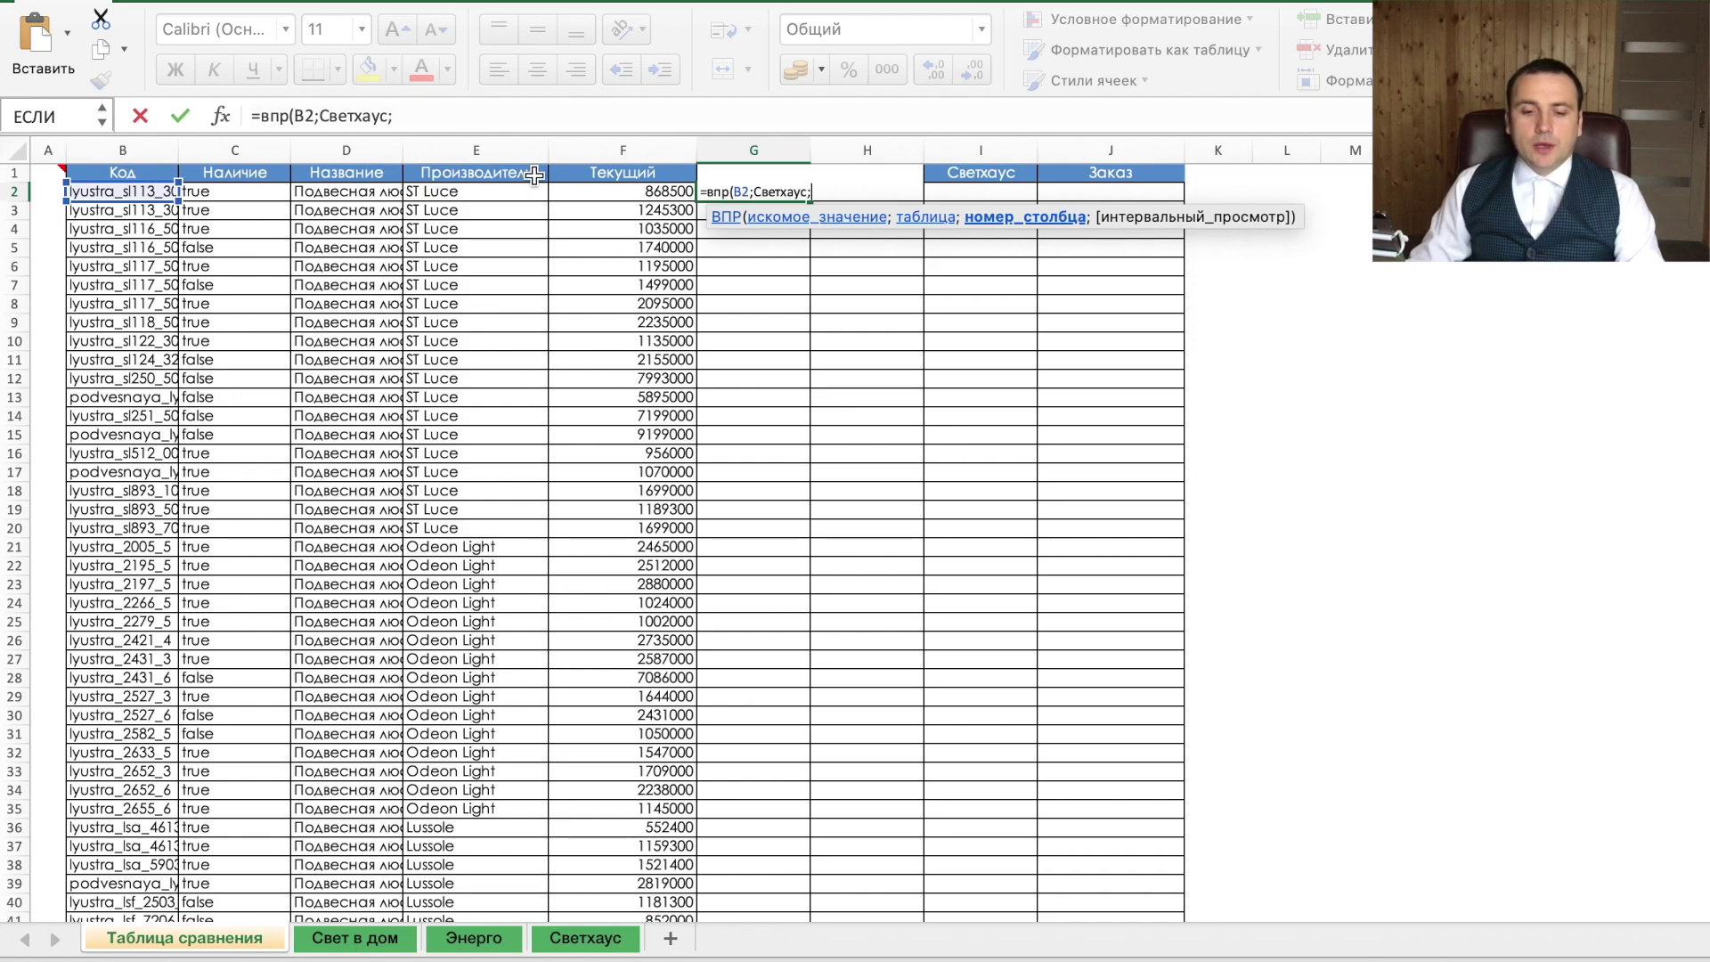
pyautogui.write('5;')
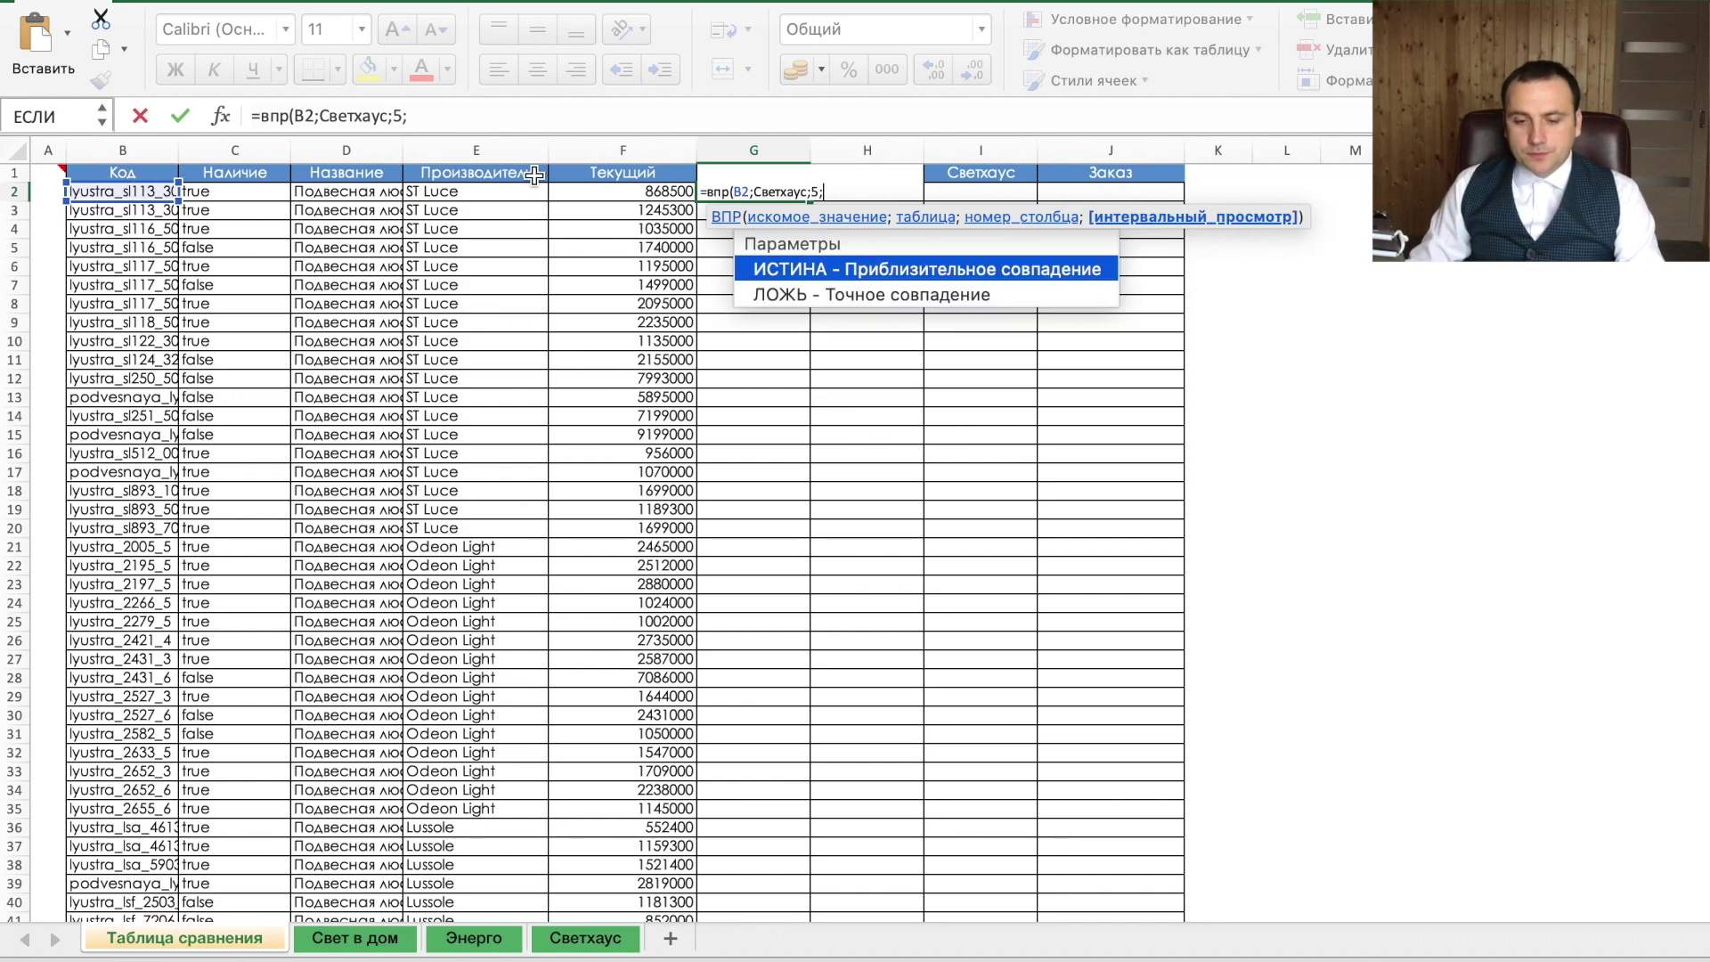
pyautogui.write('0')
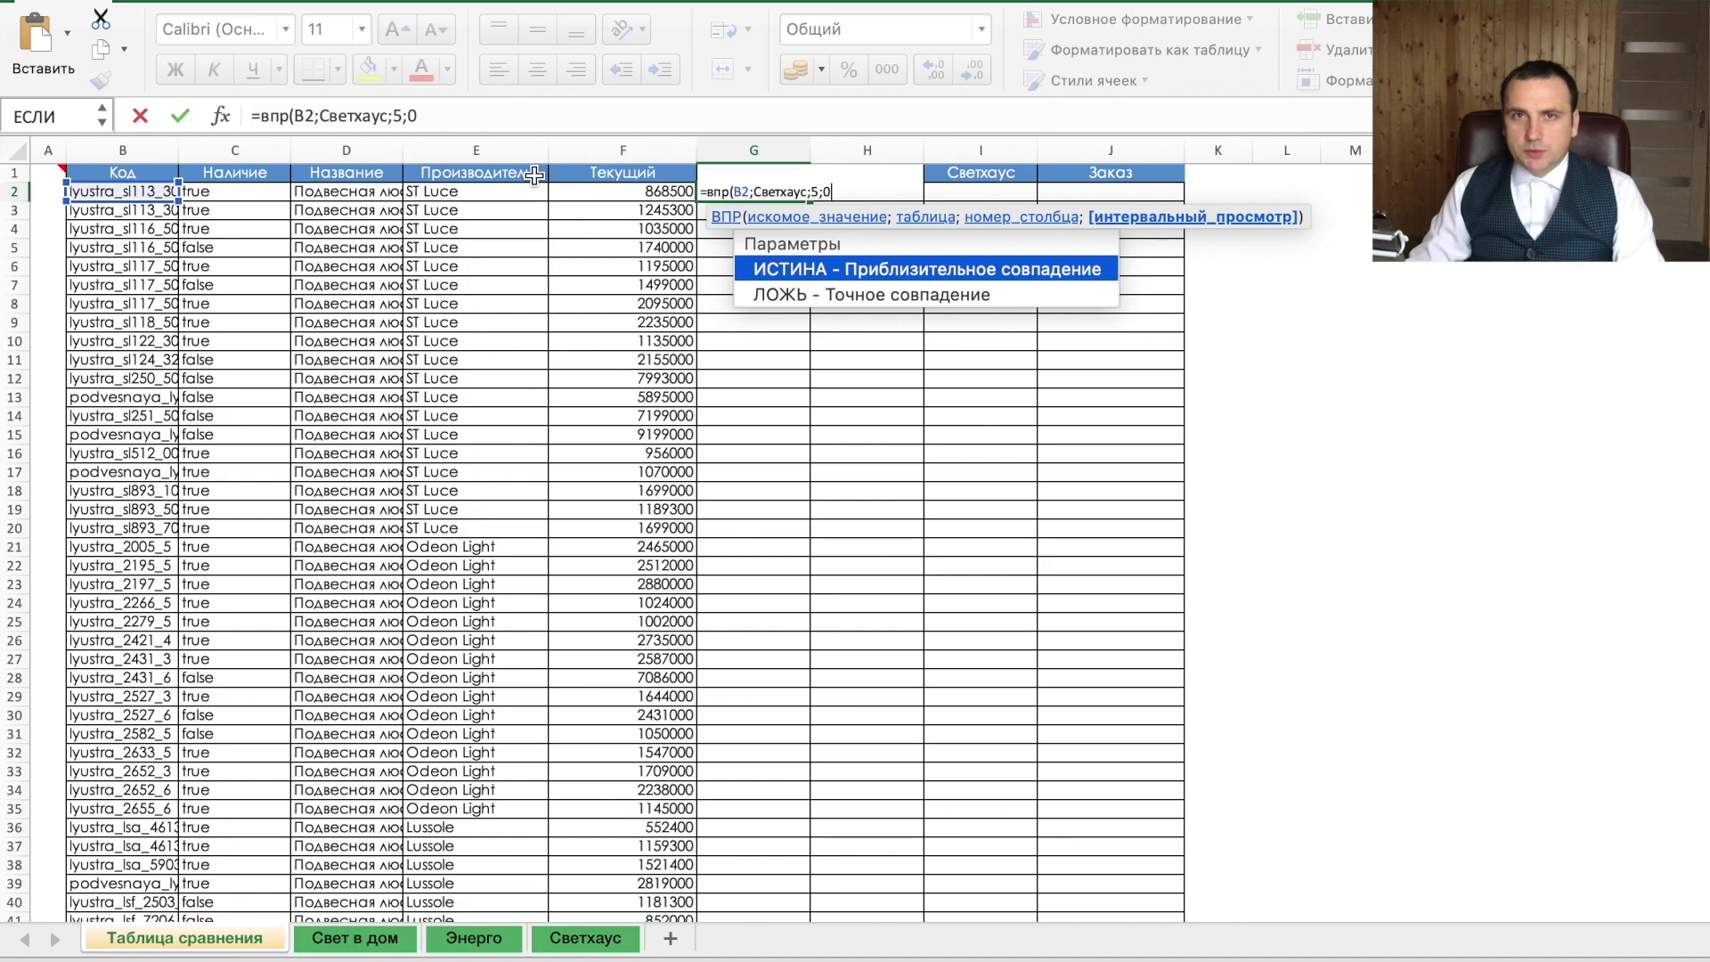
pyautogui.press('Return')
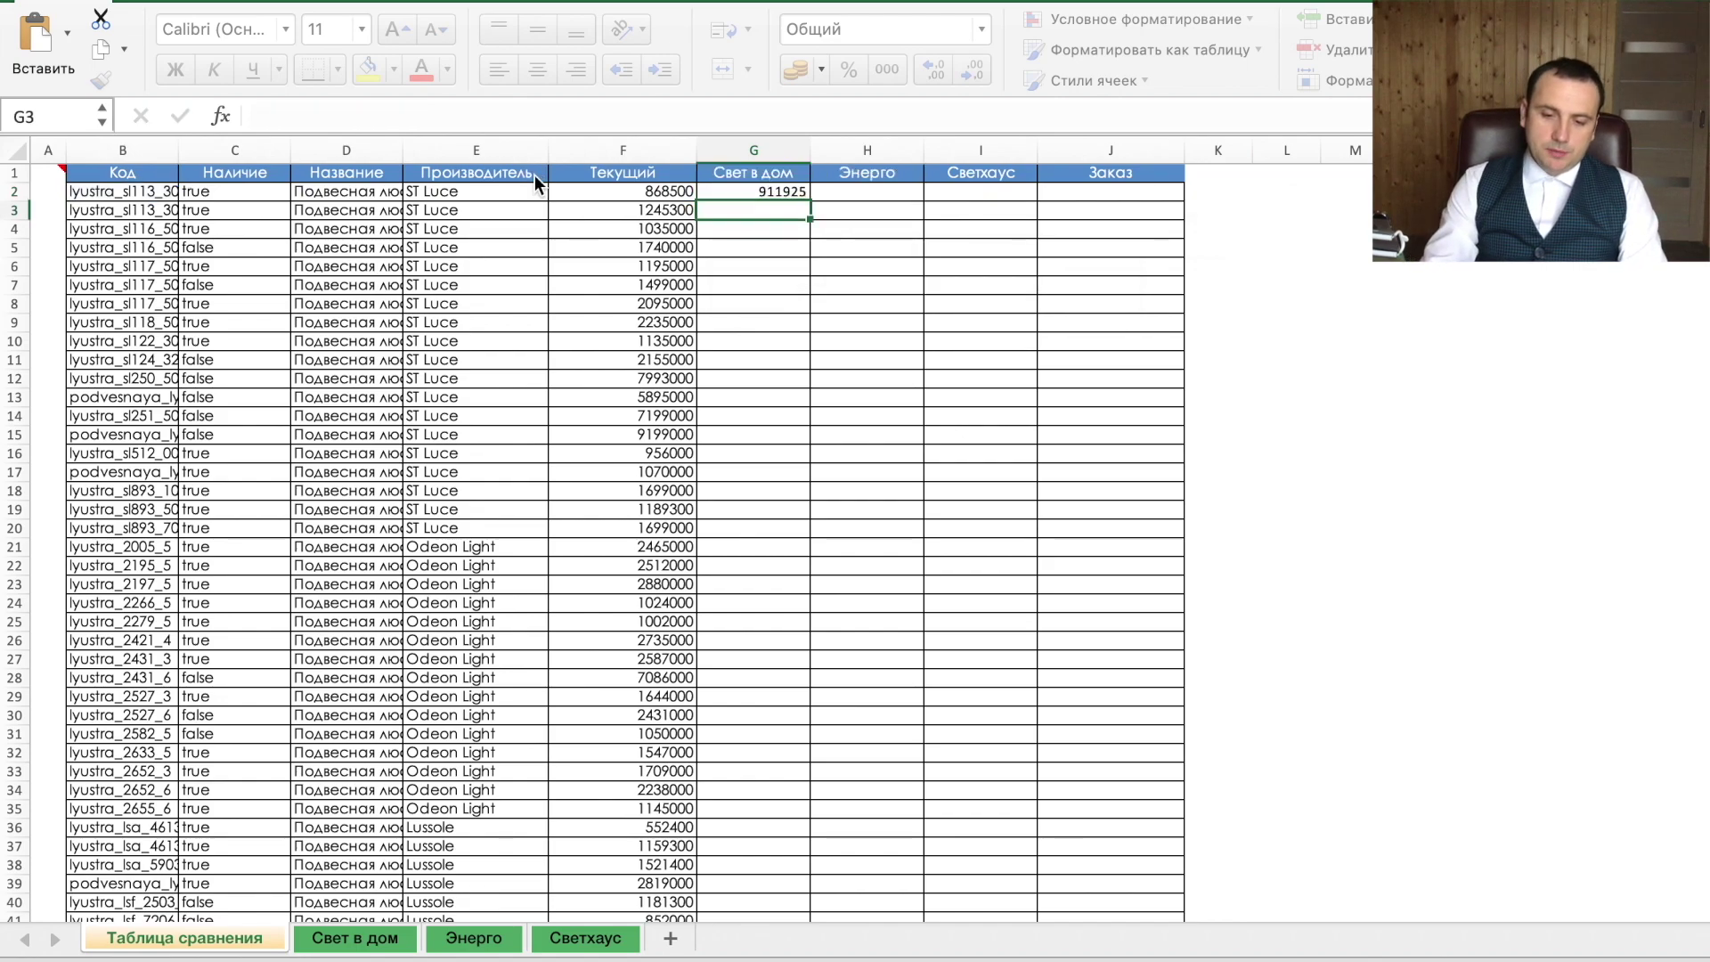
# Change G2's lookup range to СветВДом and fill =ВПР(B2;СветВДом;5;0) down column G.
pyautogui.click(797, 192)
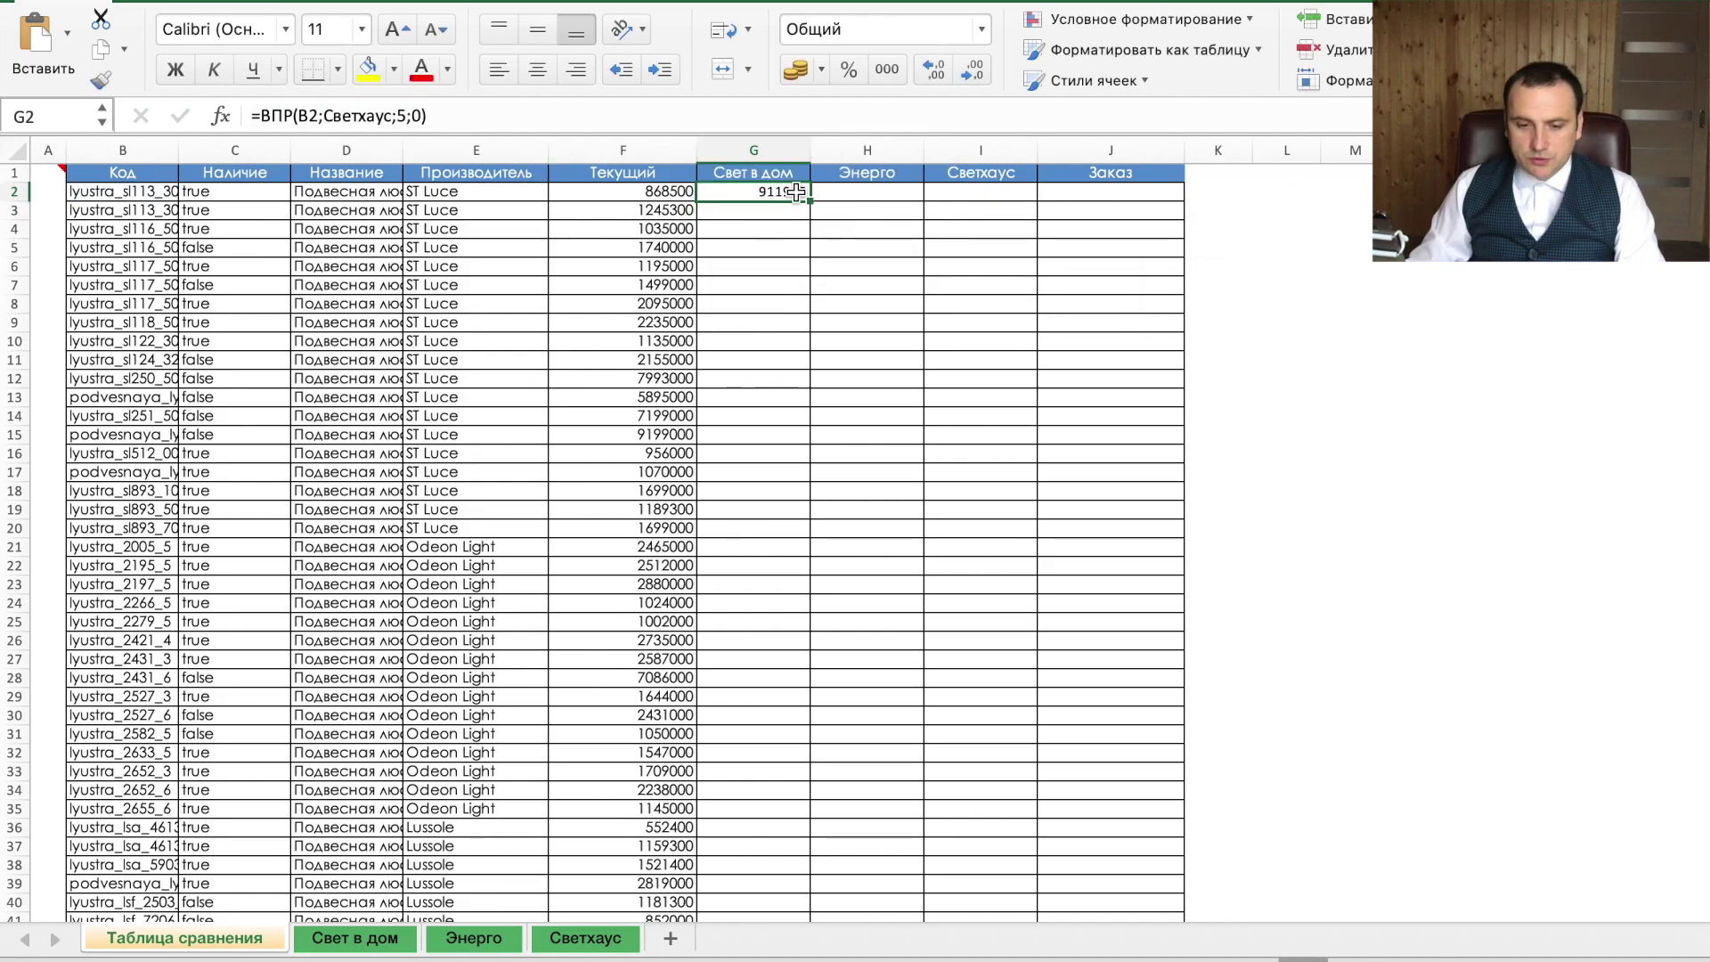
pyautogui.doubleClick(349, 113)
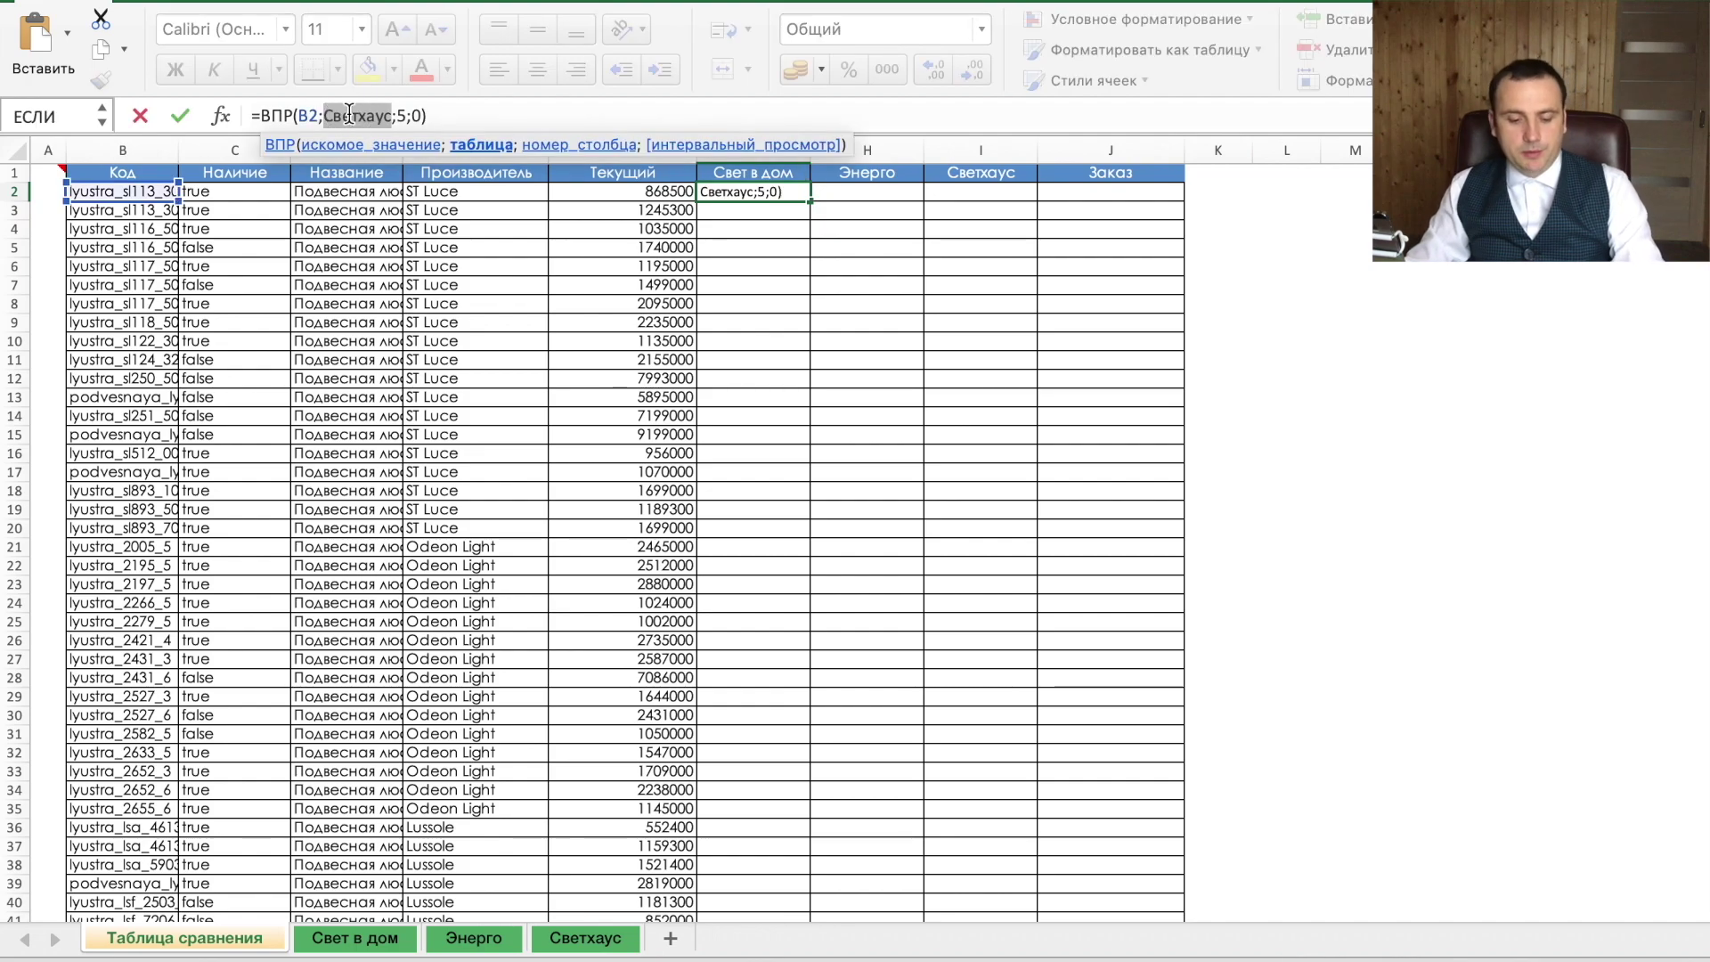
pyautogui.press('F3')
pyautogui.click(720, 175)
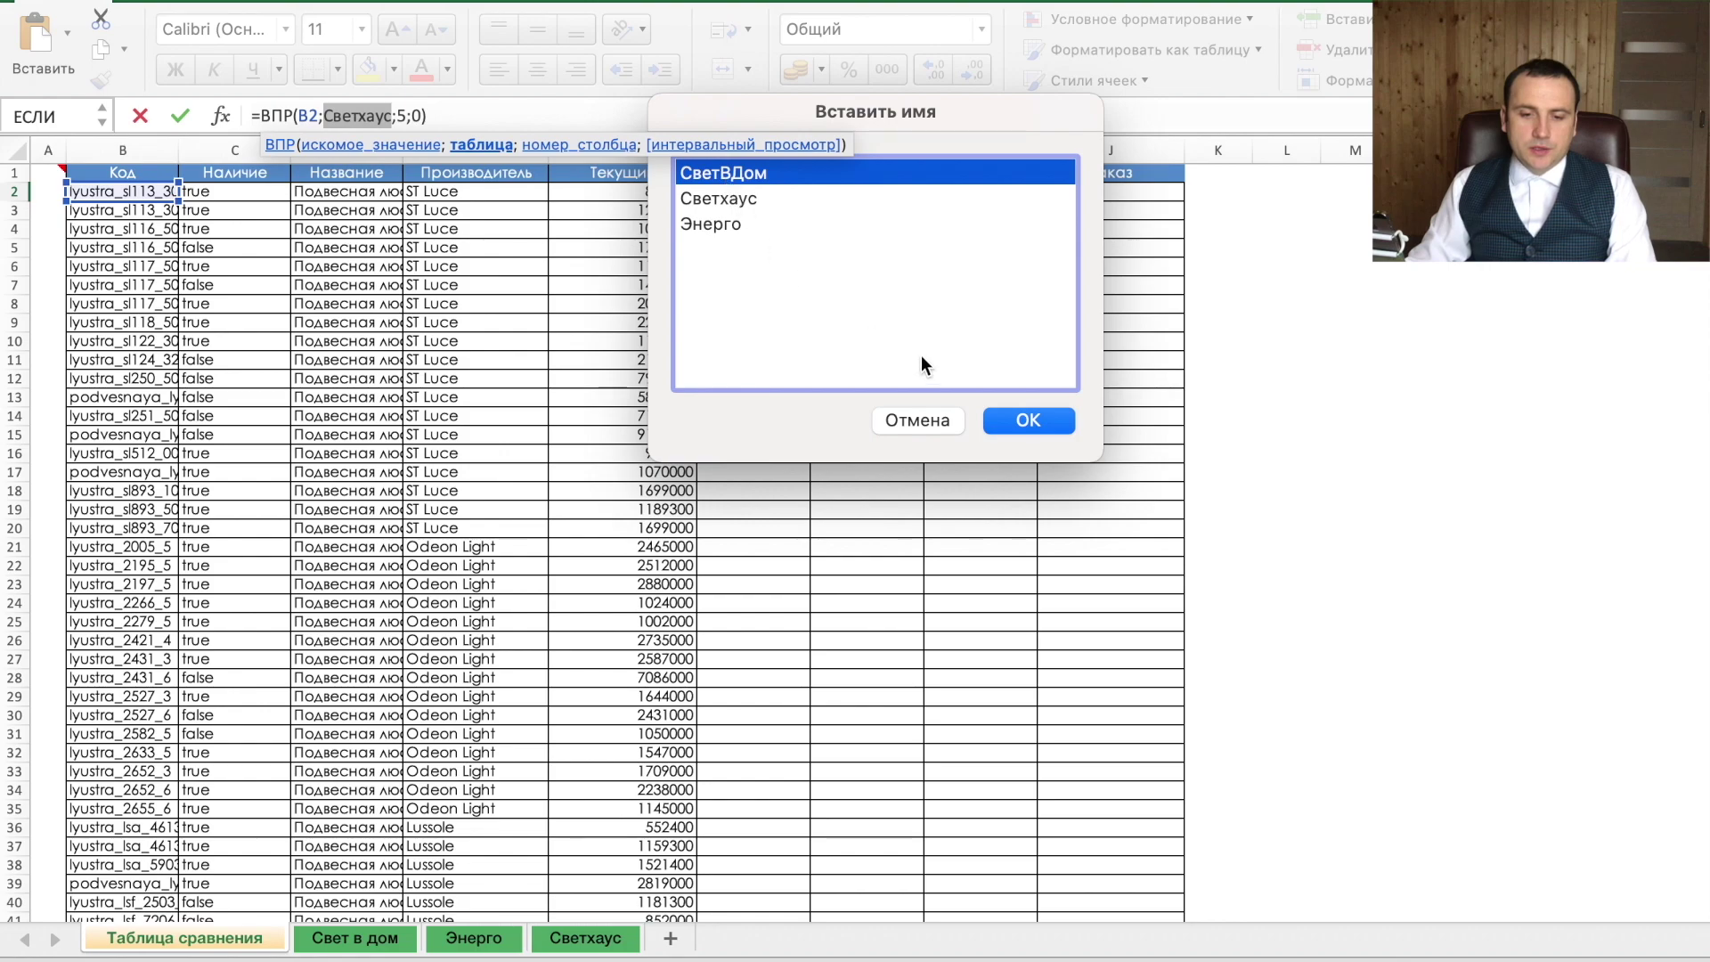
pyautogui.click(1031, 419)
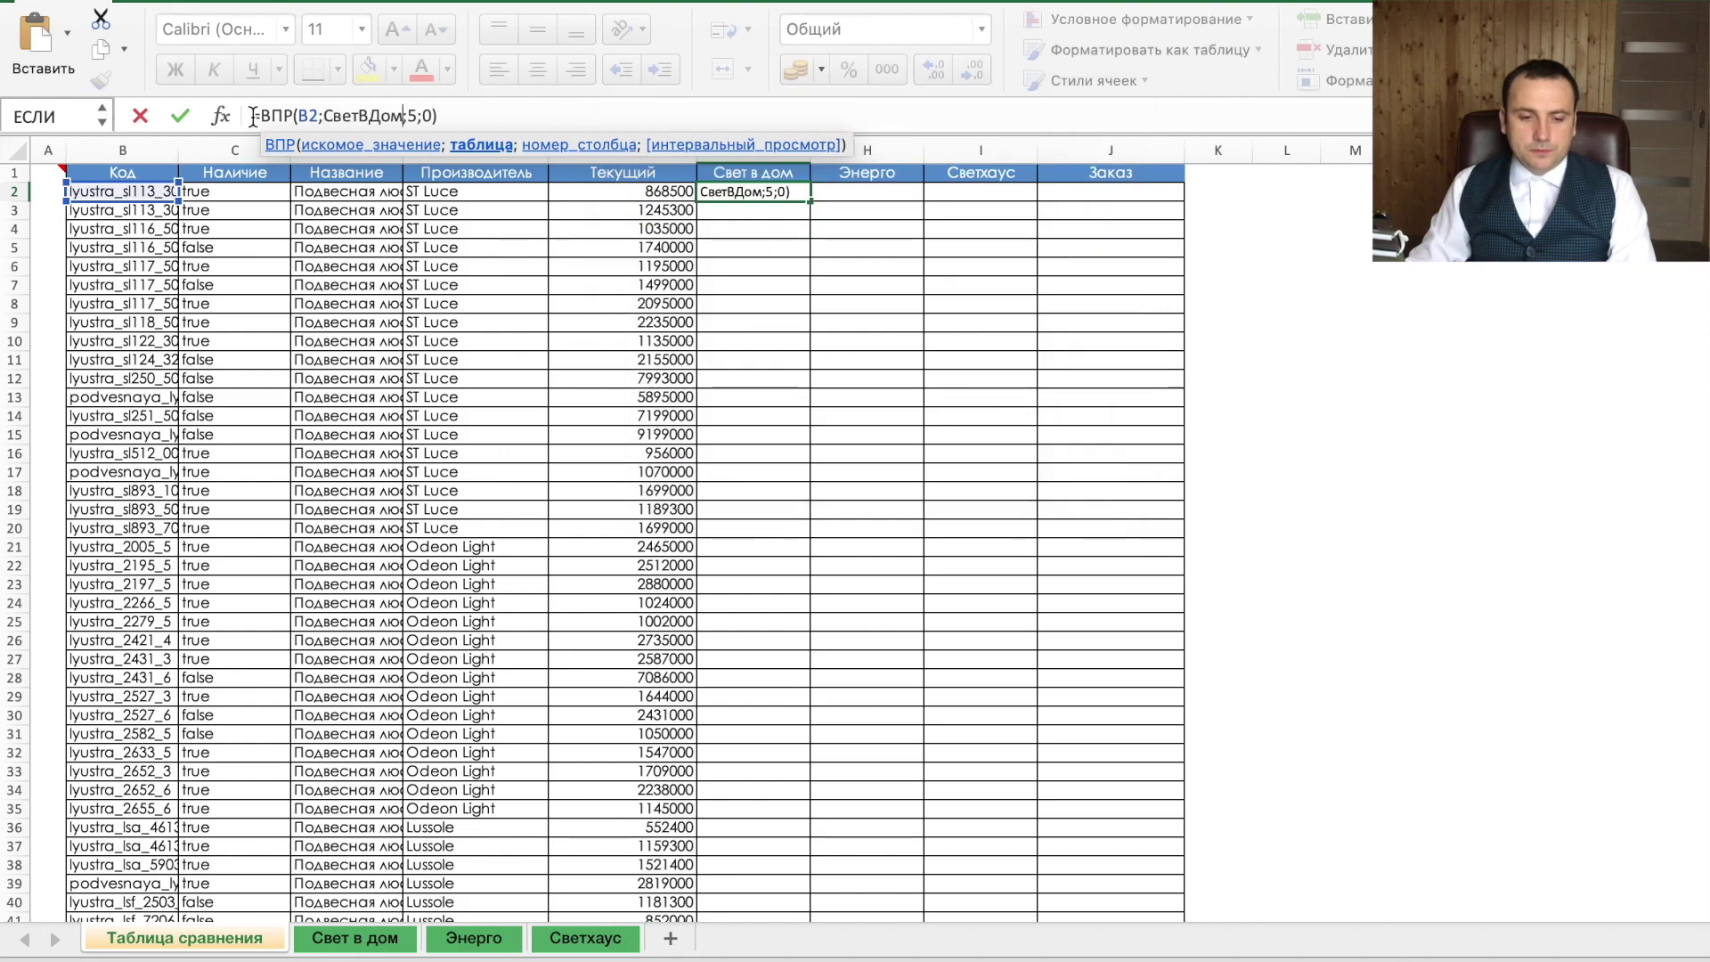
pyautogui.click(180, 120)
pyautogui.doubleClick(810, 201)
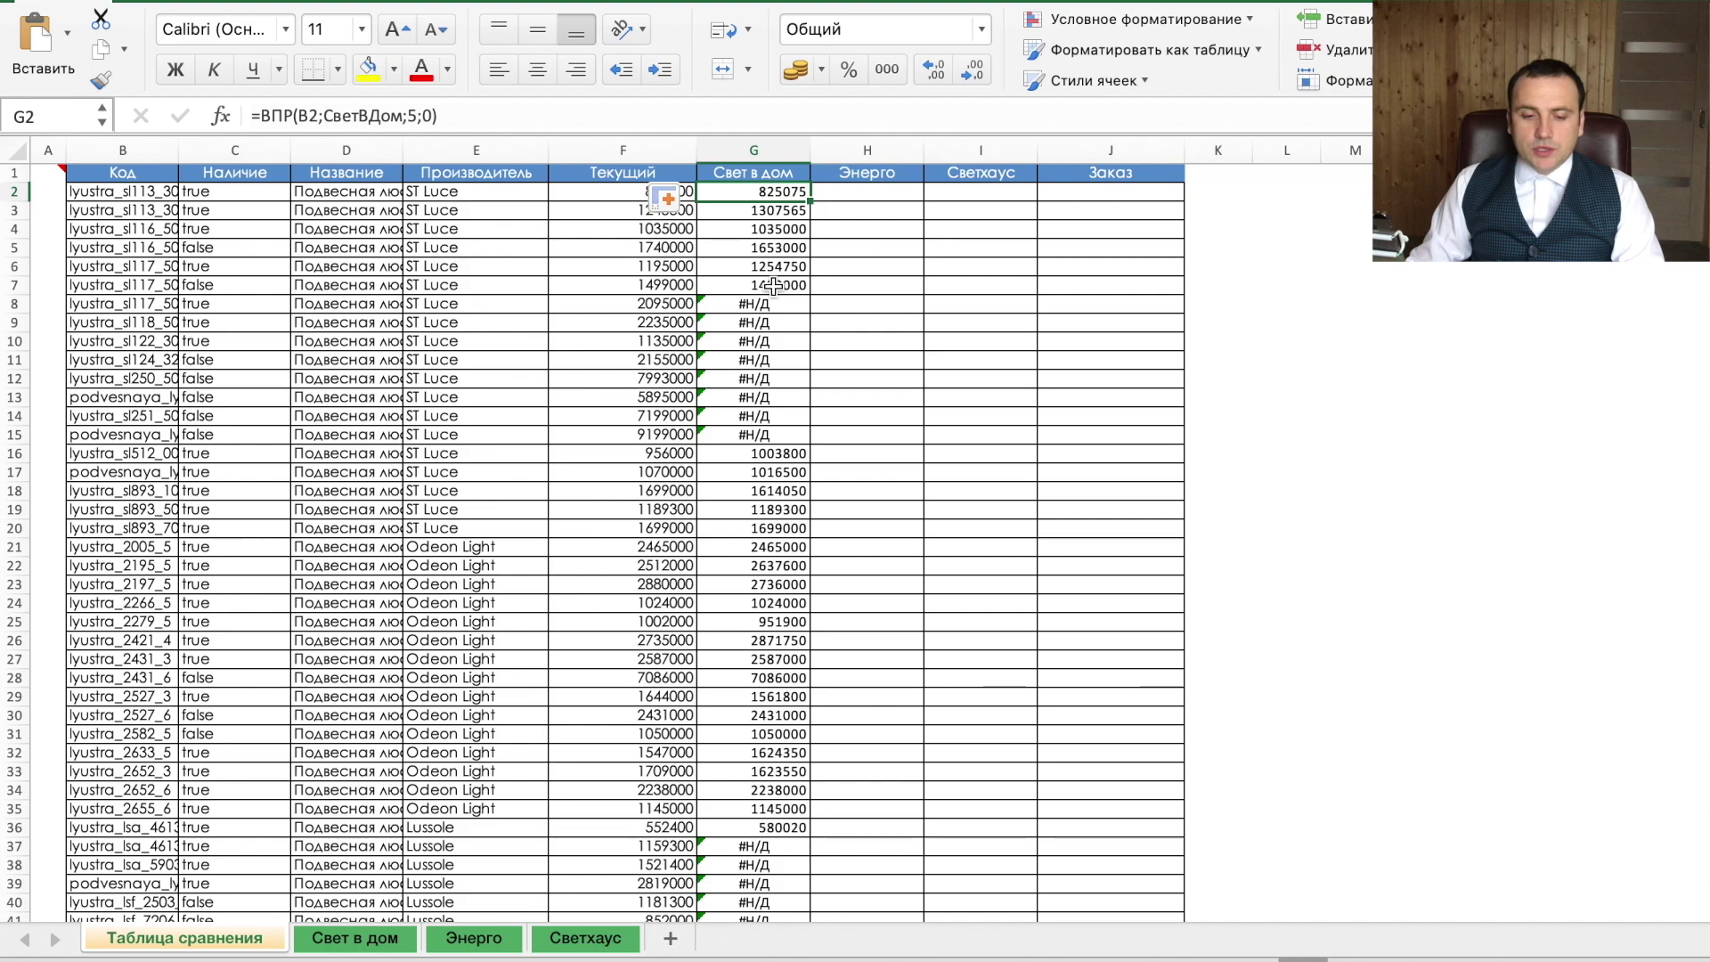
pyautogui.click(139, 305)
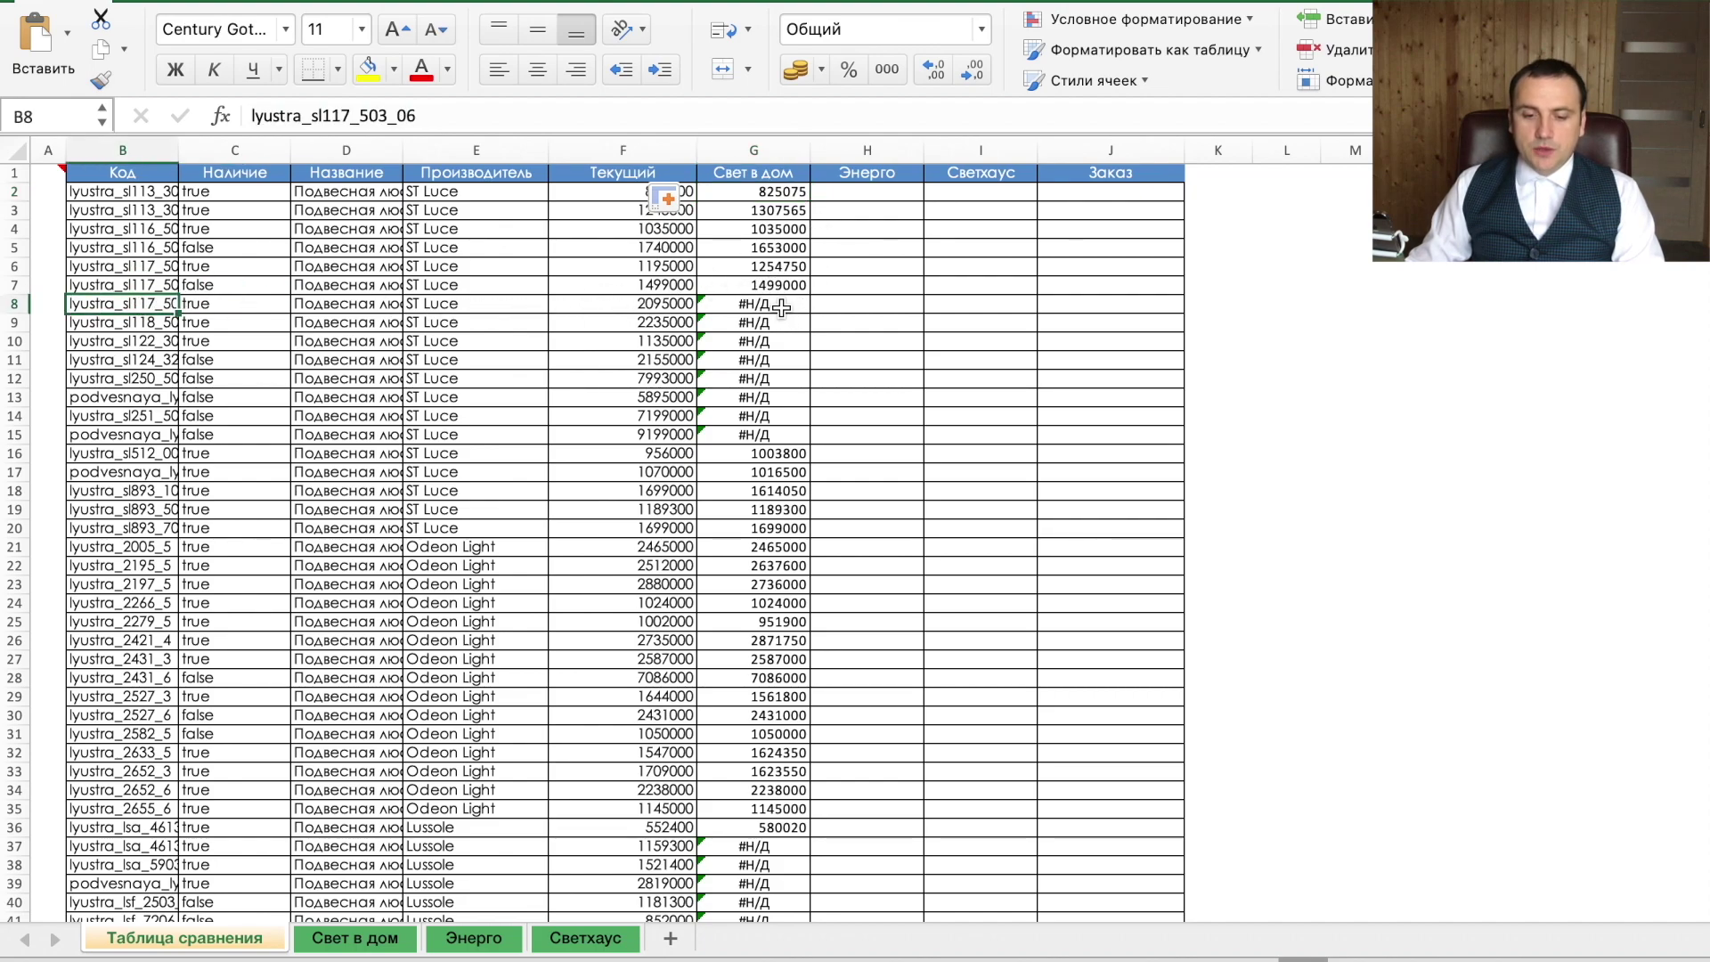
# Wrap G2's lookup in ЕСЛИОШИБКА so missing codes return a blank instead of #Н/Д.
pyautogui.click(766, 192)
pyautogui.click(262, 116)
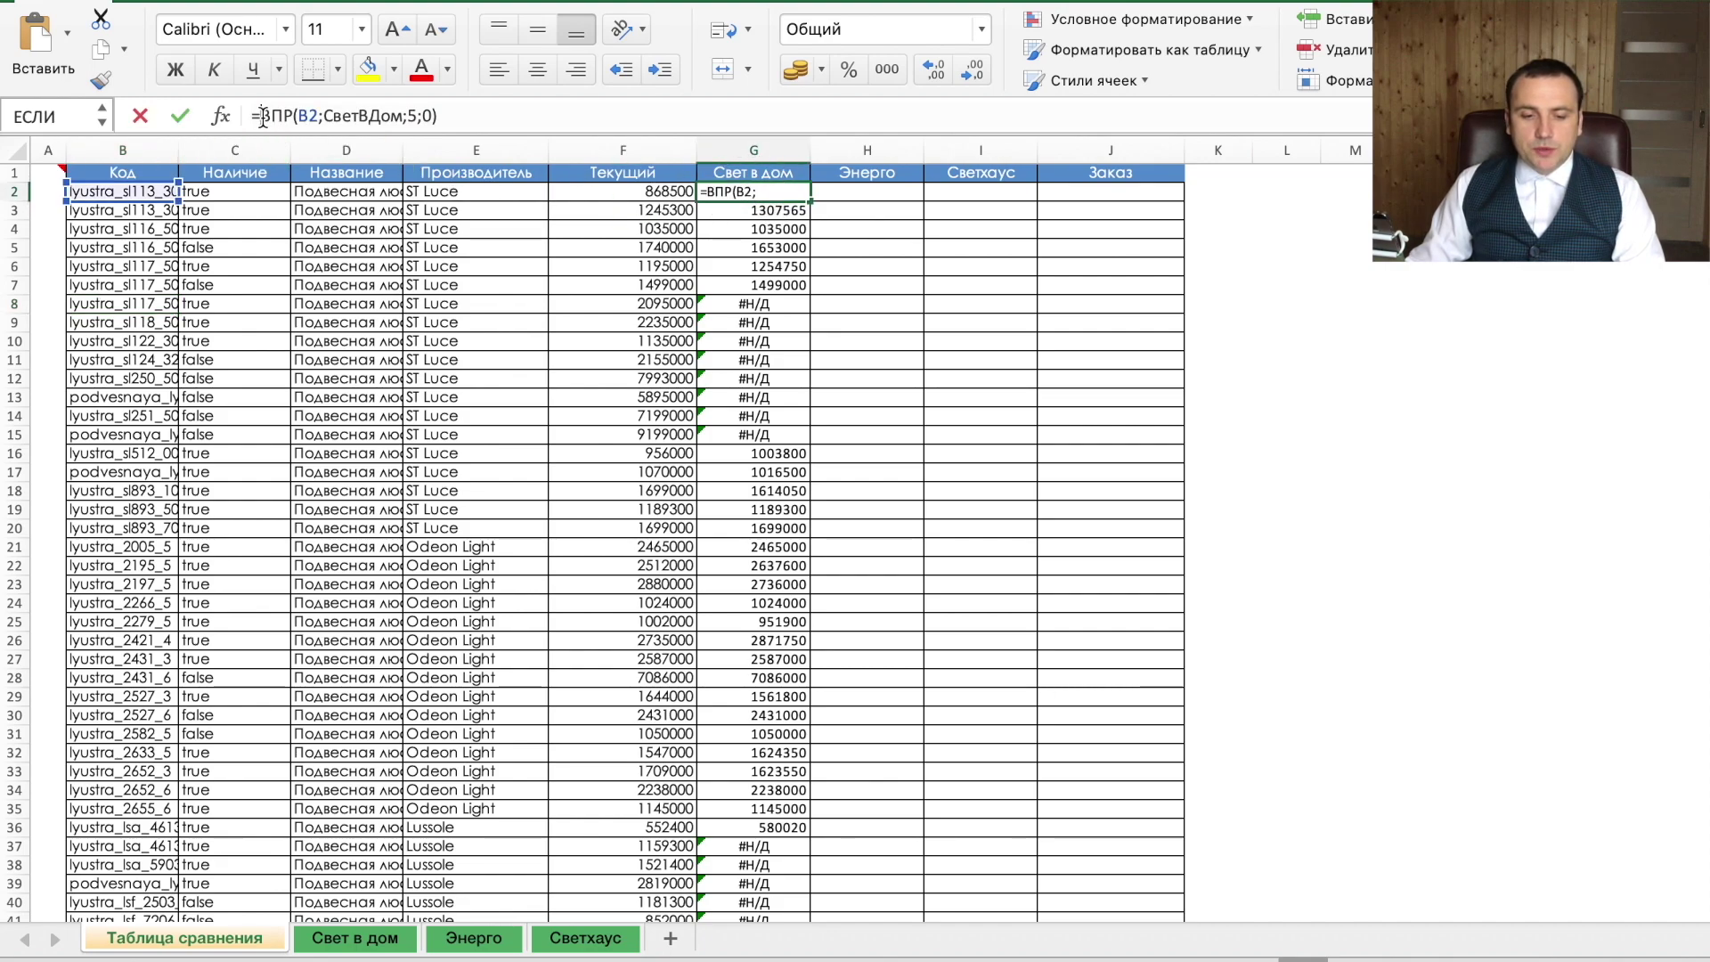
pyautogui.write('ес')
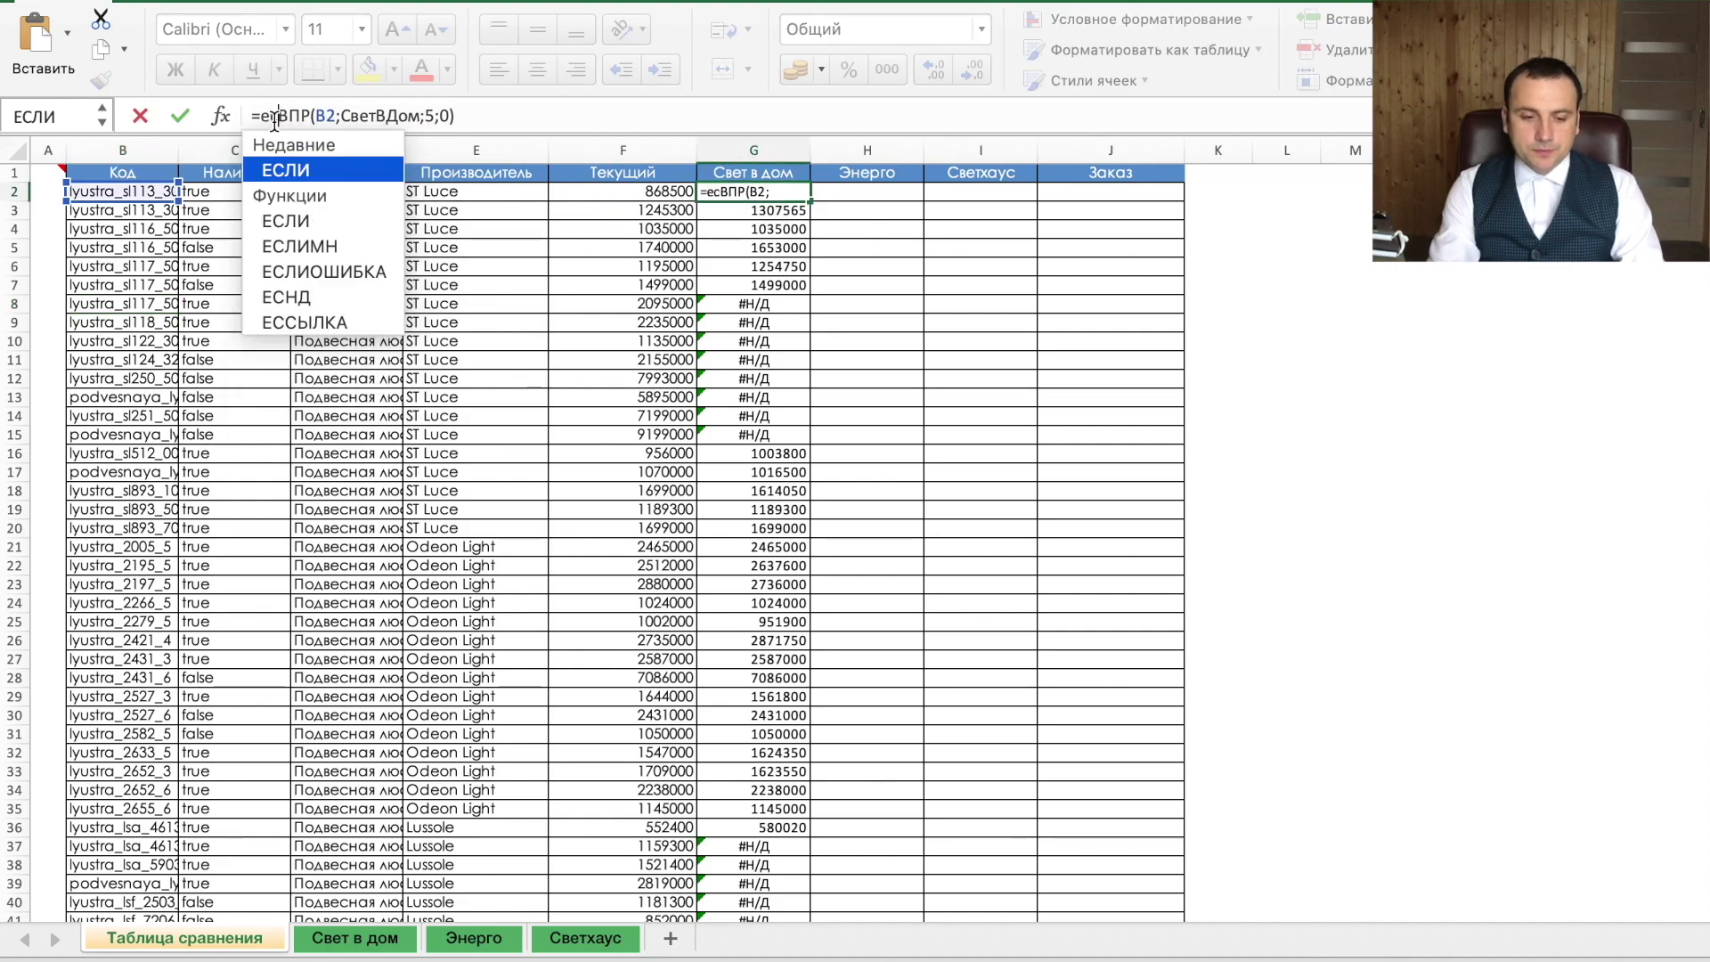
pyautogui.press('Down')
pyautogui.press('Down')
pyautogui.press('Down')
pyautogui.press('Tab')
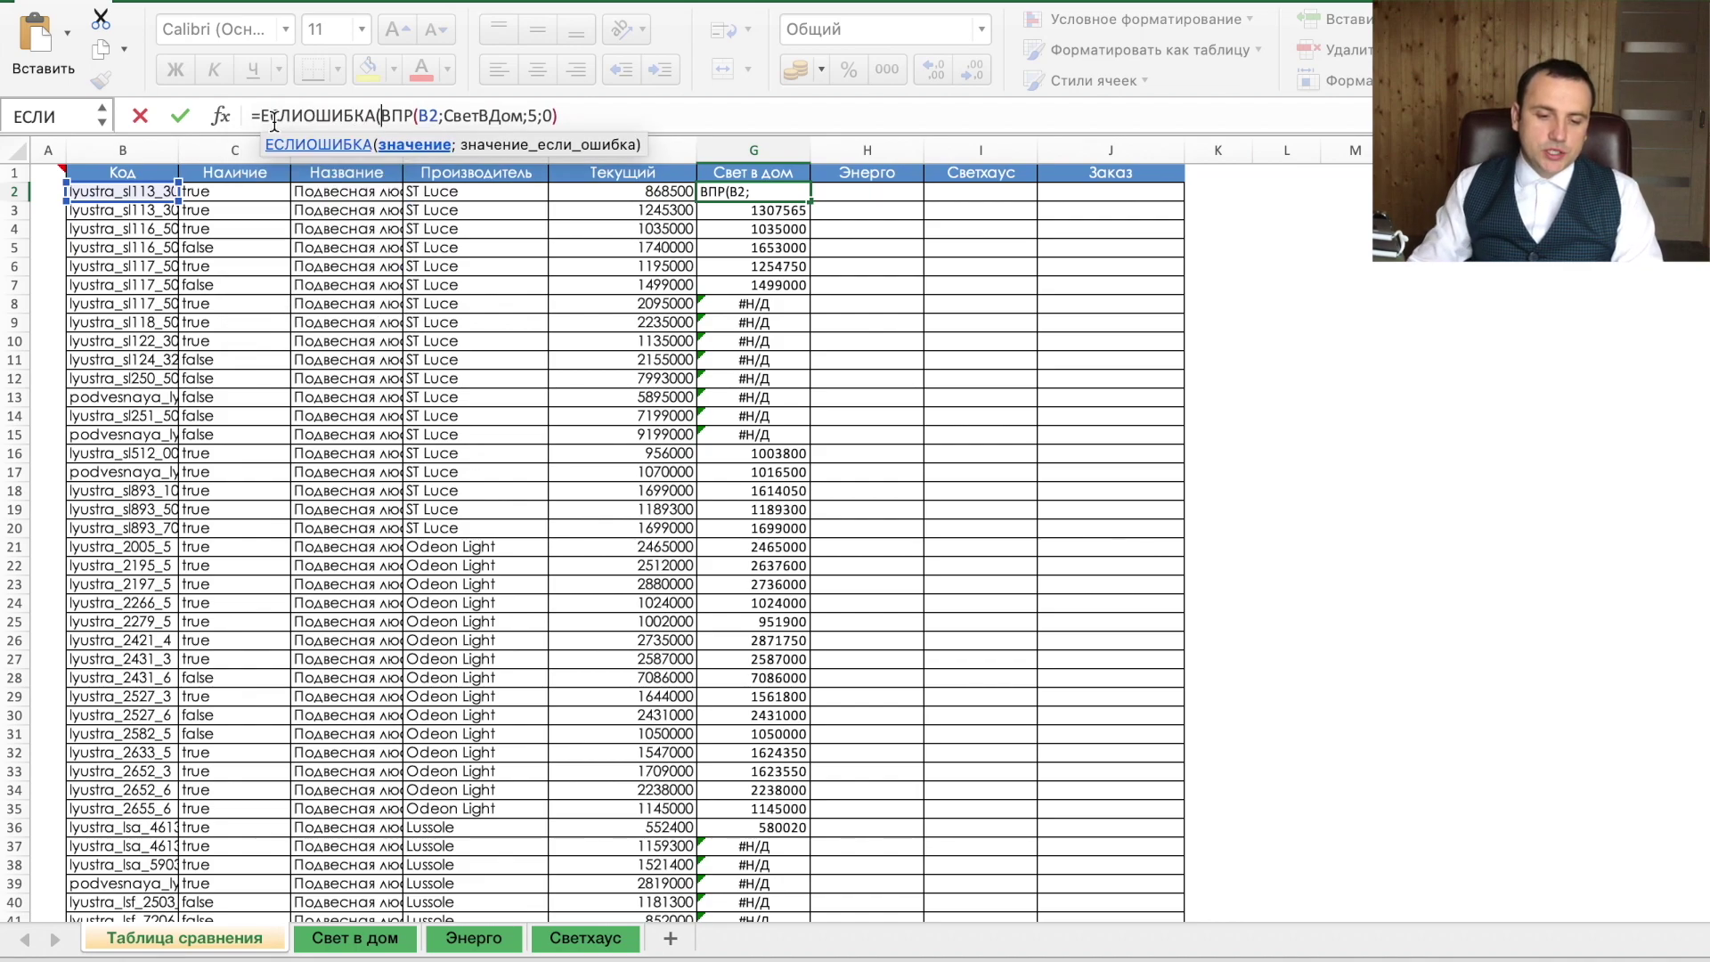
pyautogui.click(613, 110)
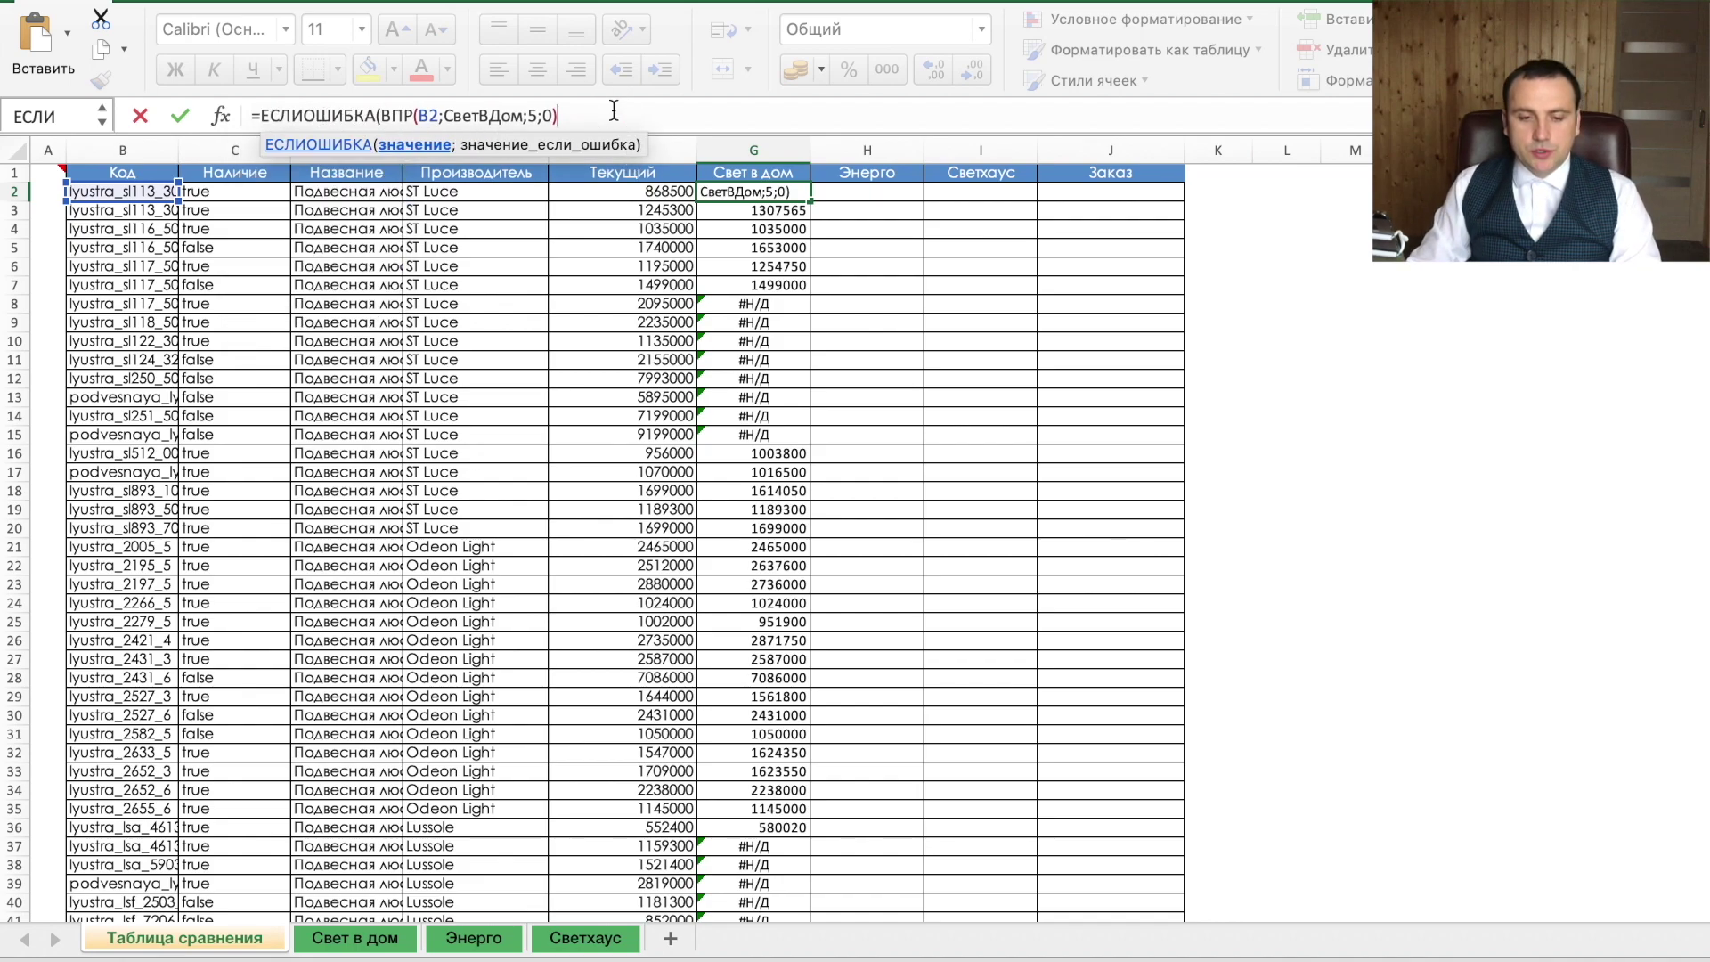
pyautogui.write(';0)')
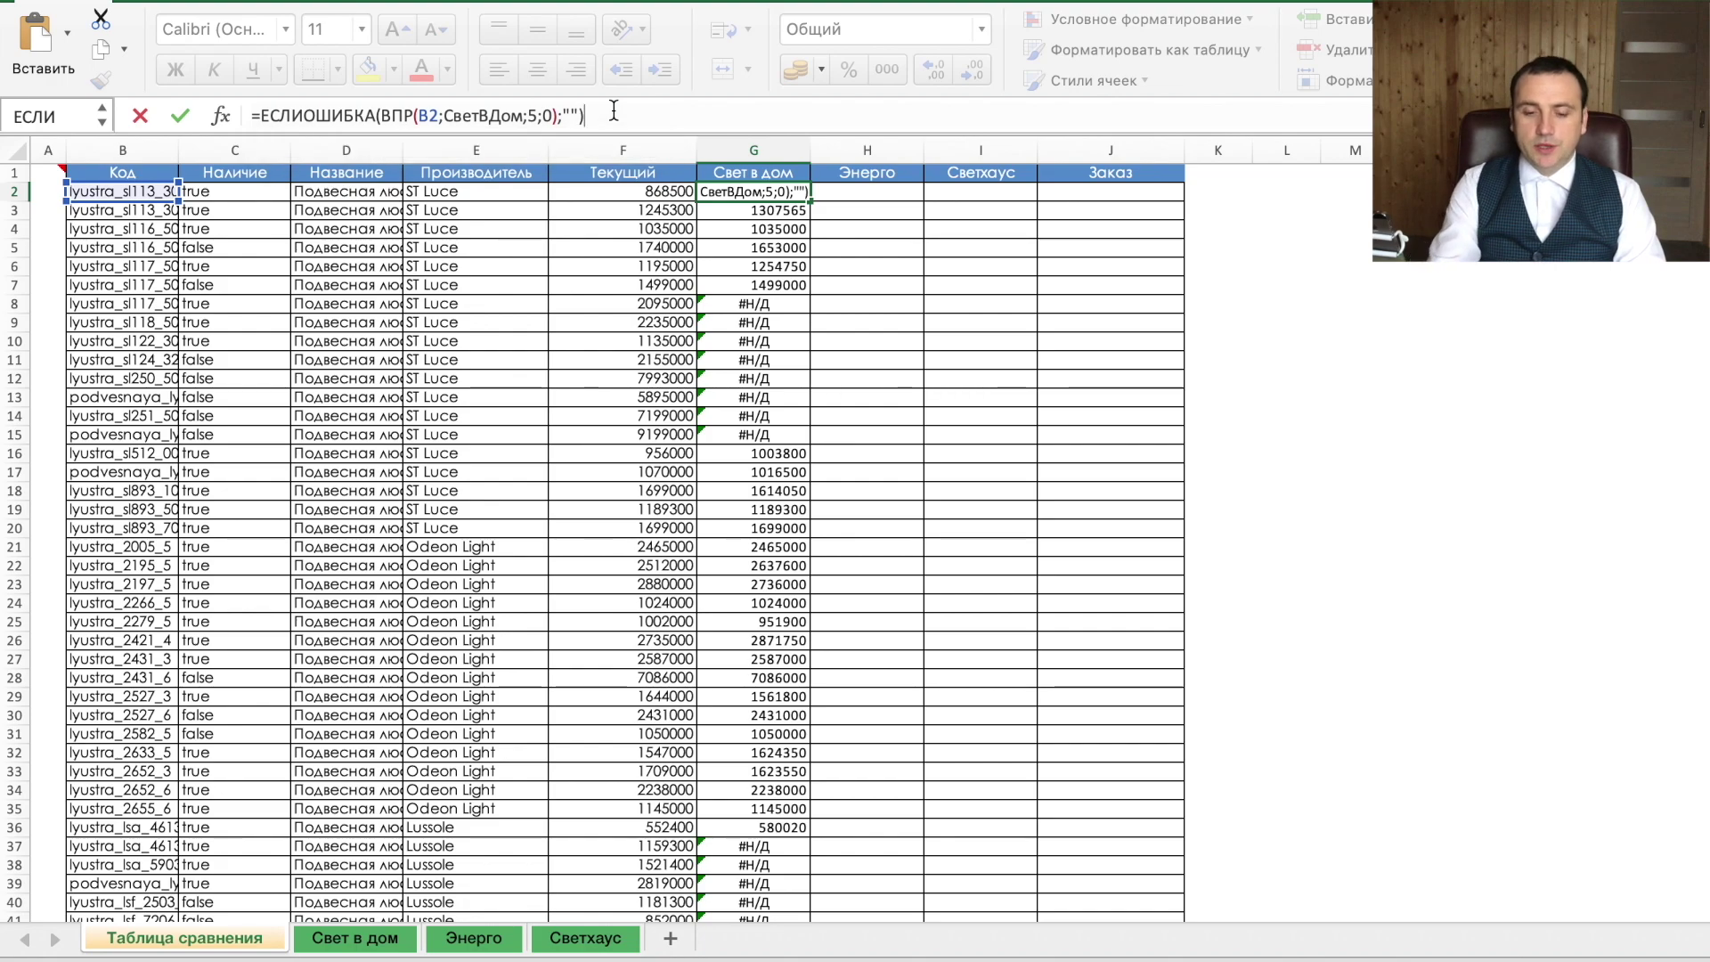
pyautogui.press('Return')
# Fill the ЕСЛИОШИБКА lookup down the whole Свет в дом column.
pyautogui.click(801, 194)
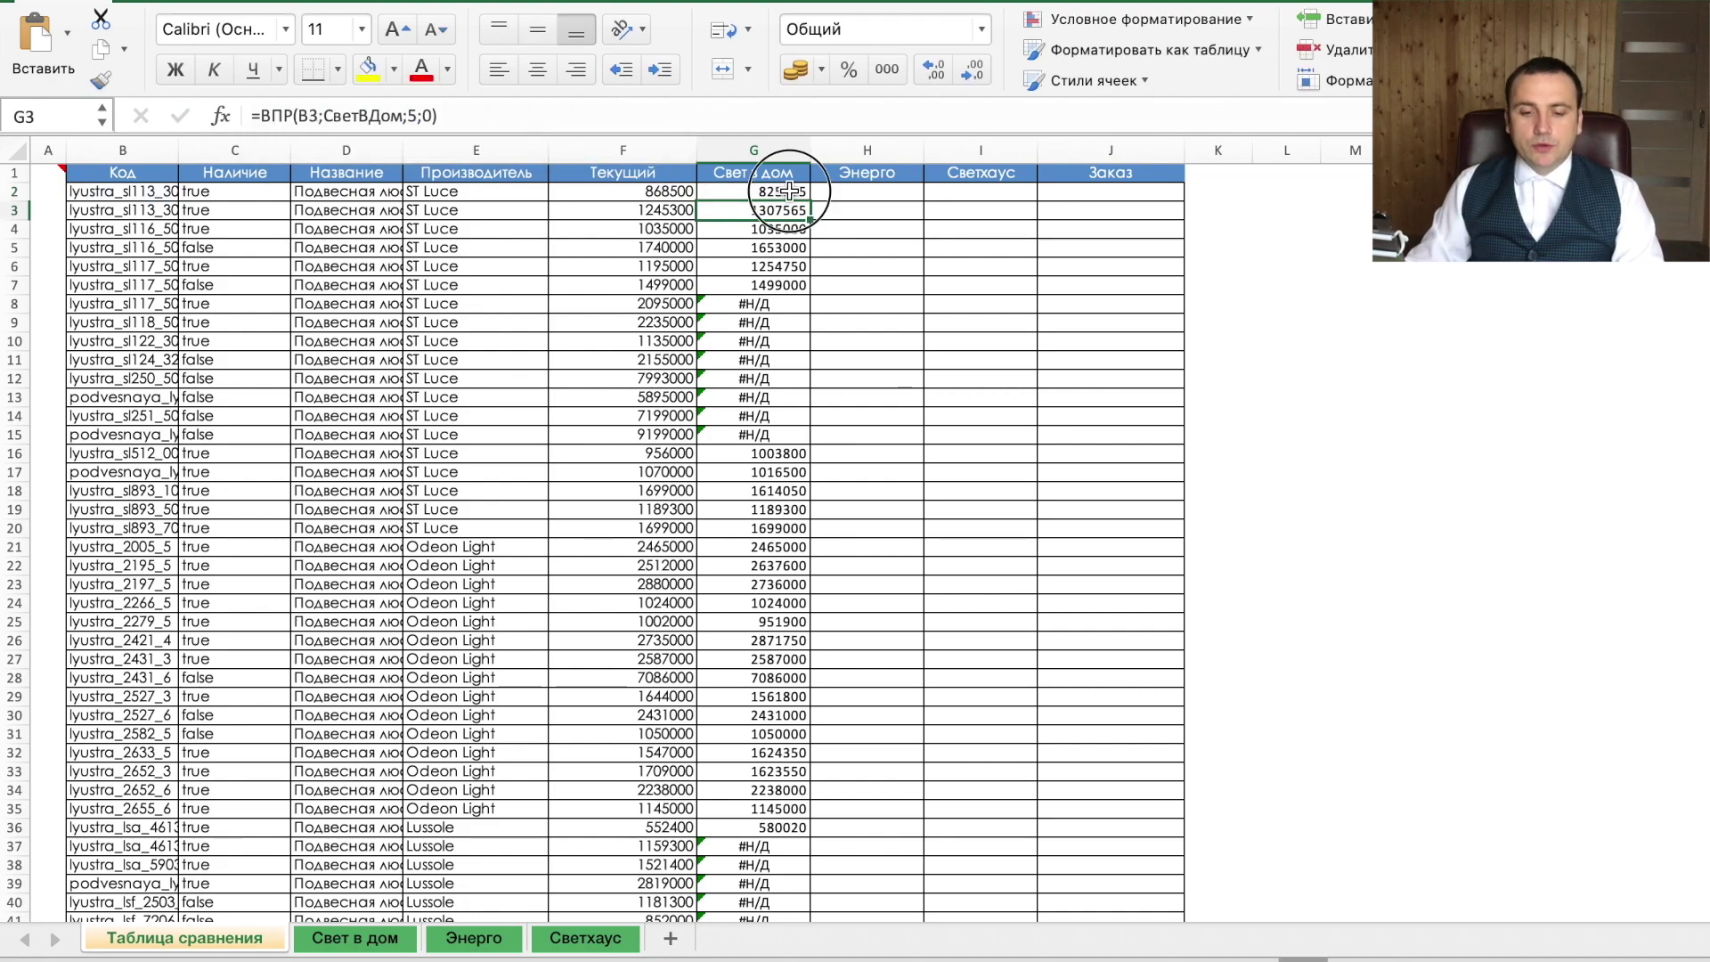
pyautogui.doubleClick(808, 199)
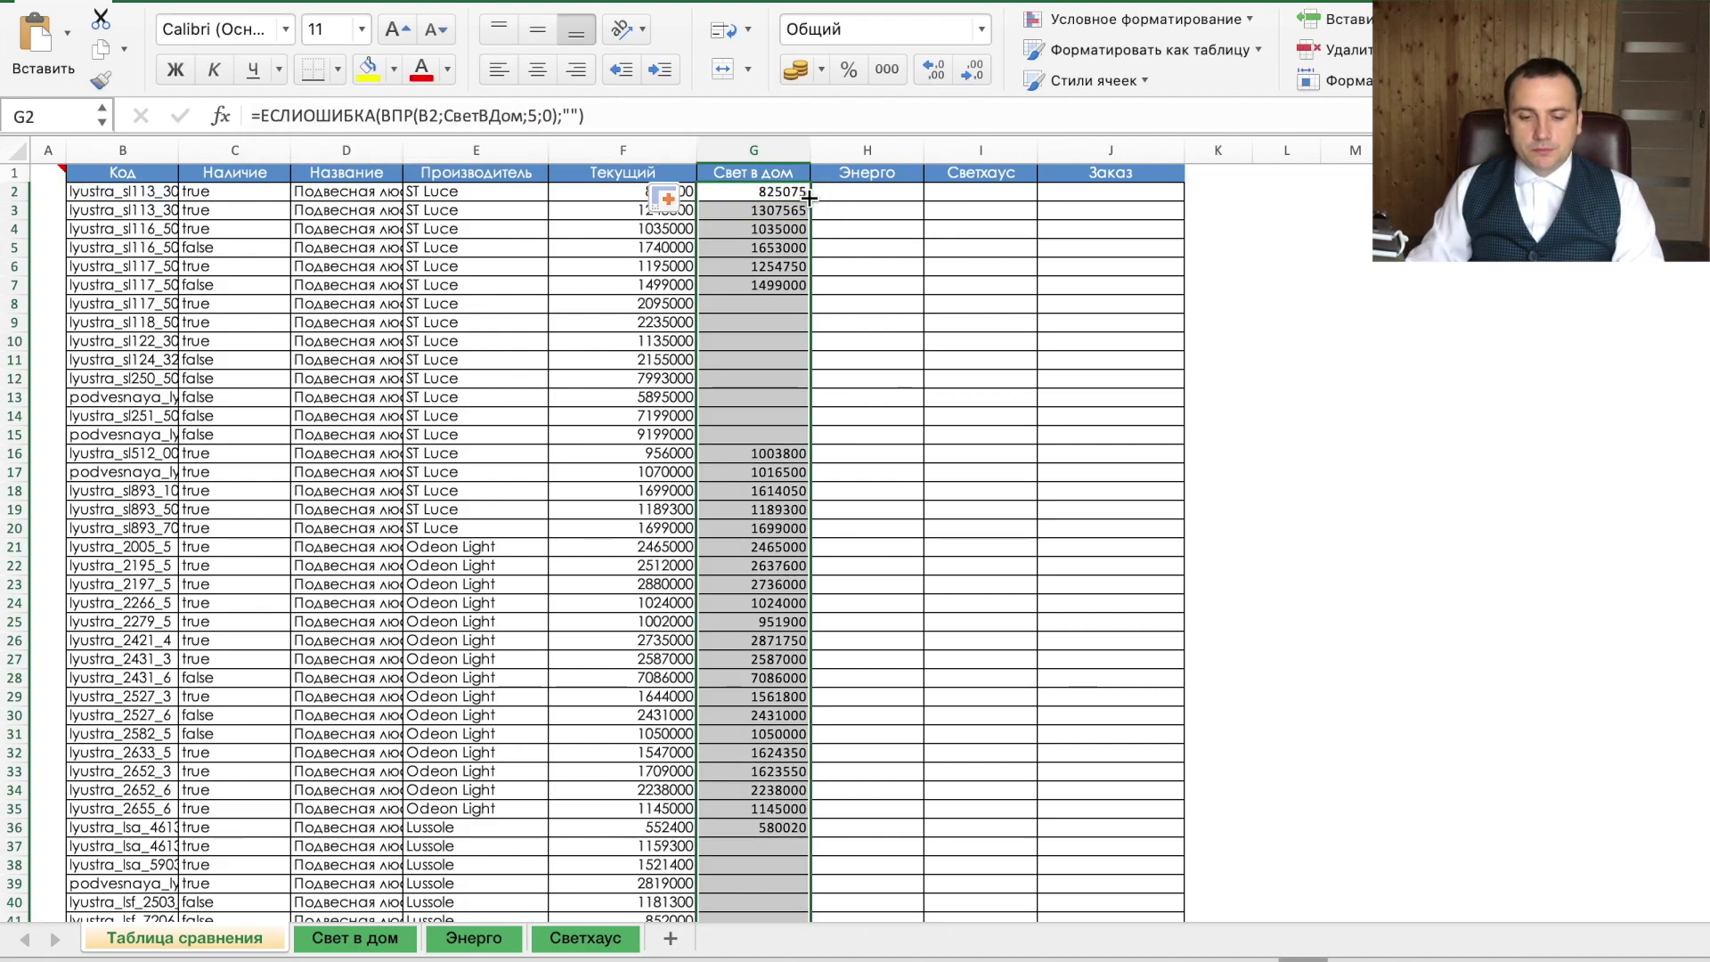
pyautogui.scroll(-10, 1000, 399)
pyautogui.scroll(5, 1001, 399)
pyautogui.scroll(5, 1001, 399)
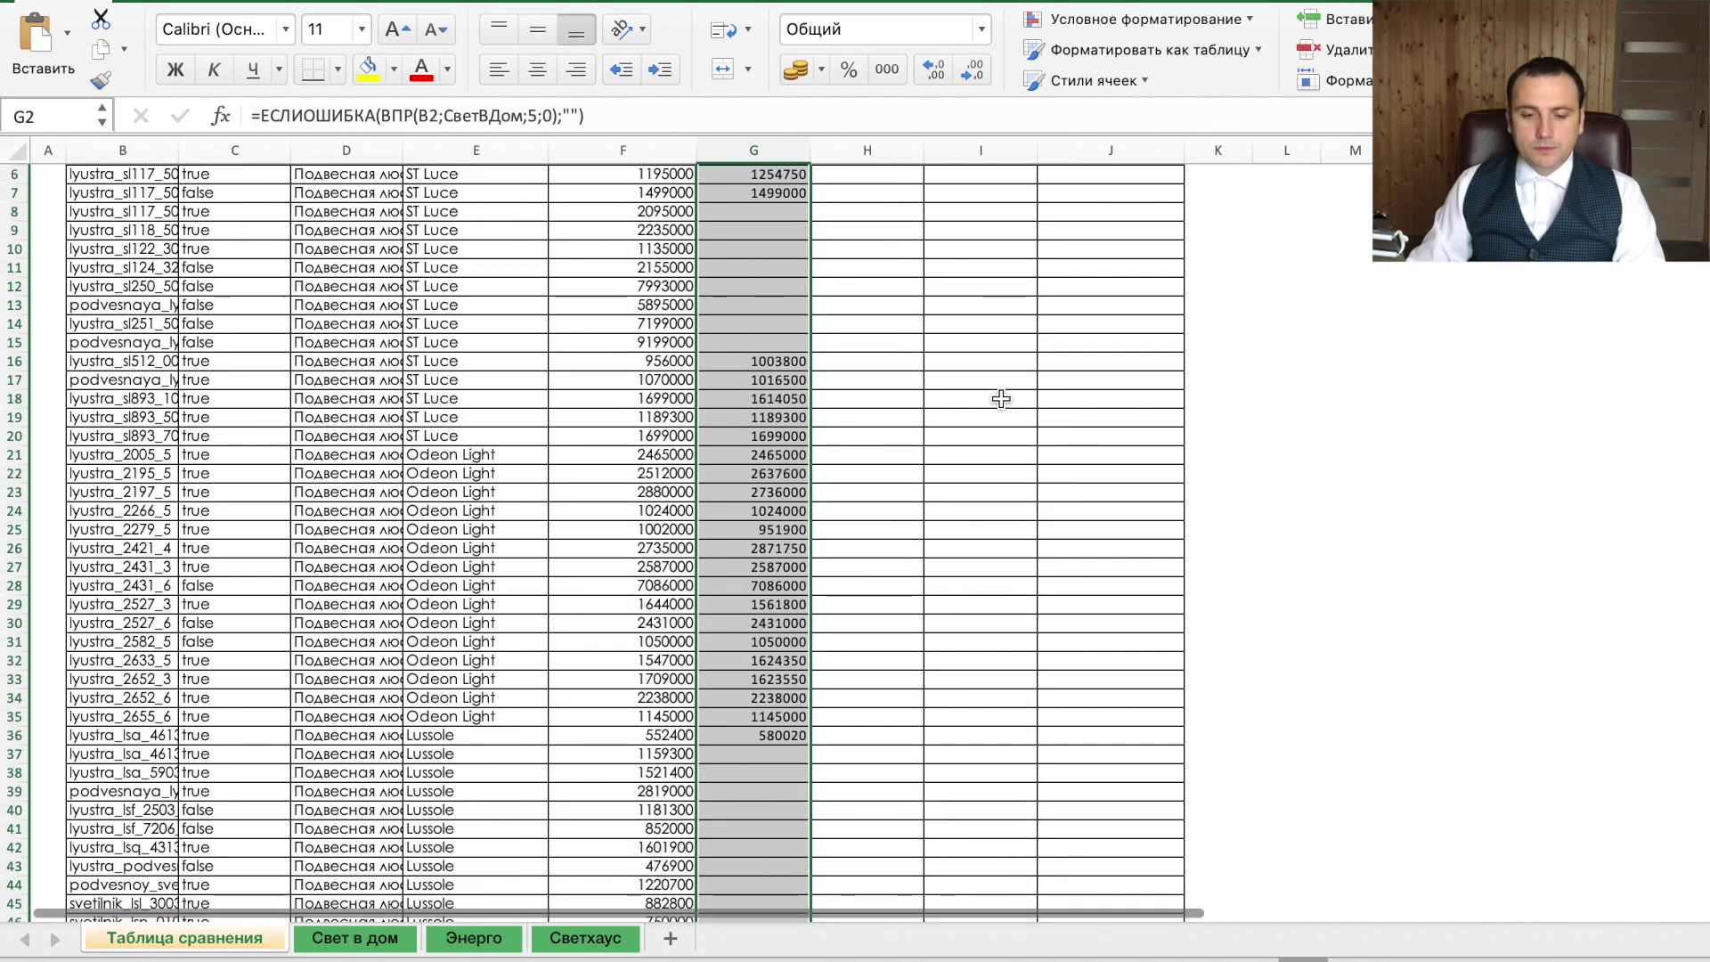
pyautogui.click(770, 194)
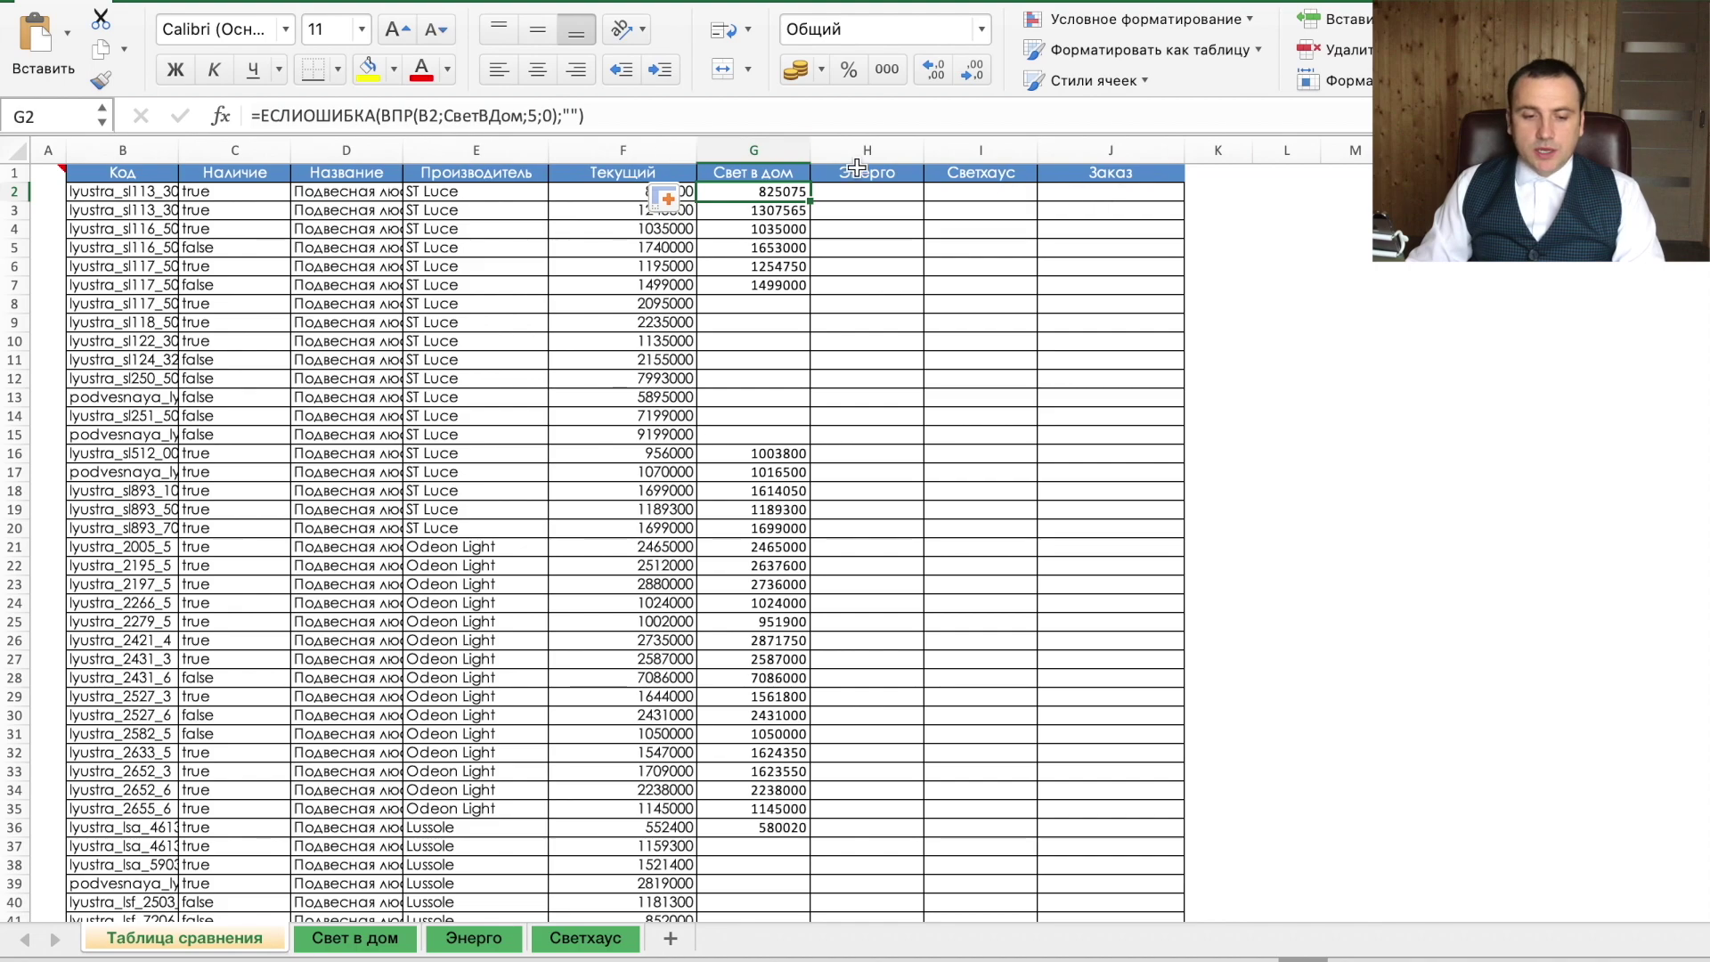
# Lock the lookup column as $B2 in G2 and copy the formula across to the Энерго and Светхаус cells.
pyautogui.click(428, 116)
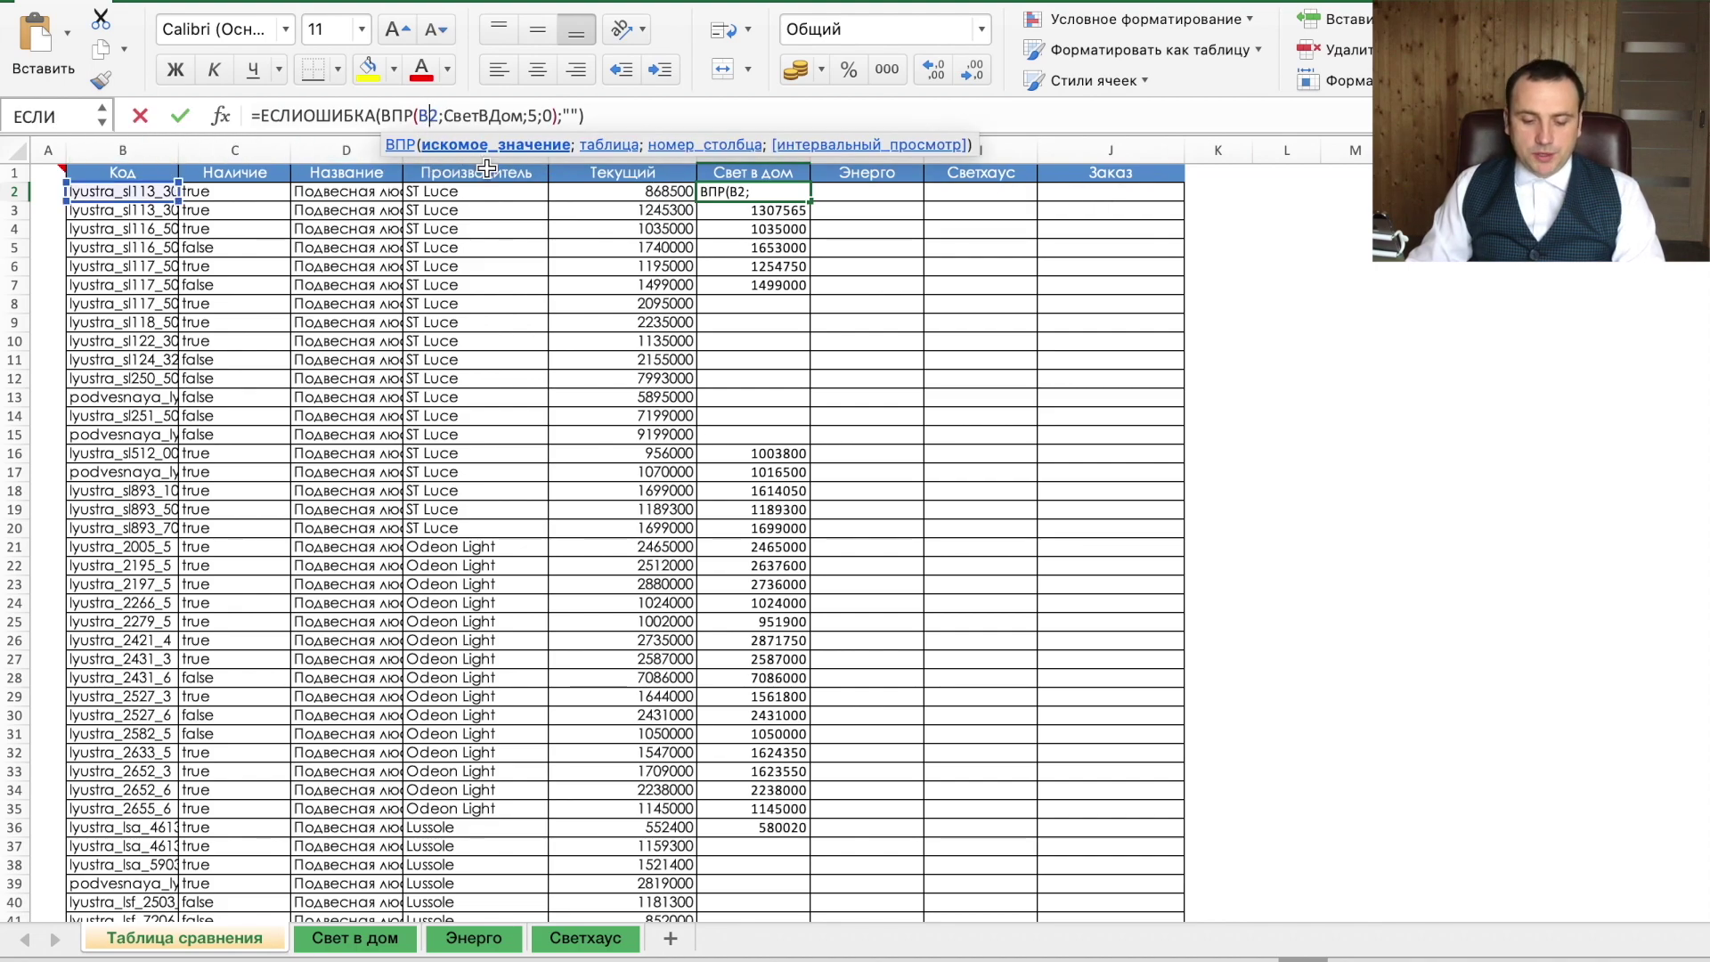
pyautogui.press('F4')
pyautogui.press('F4')
pyautogui.press('F4')
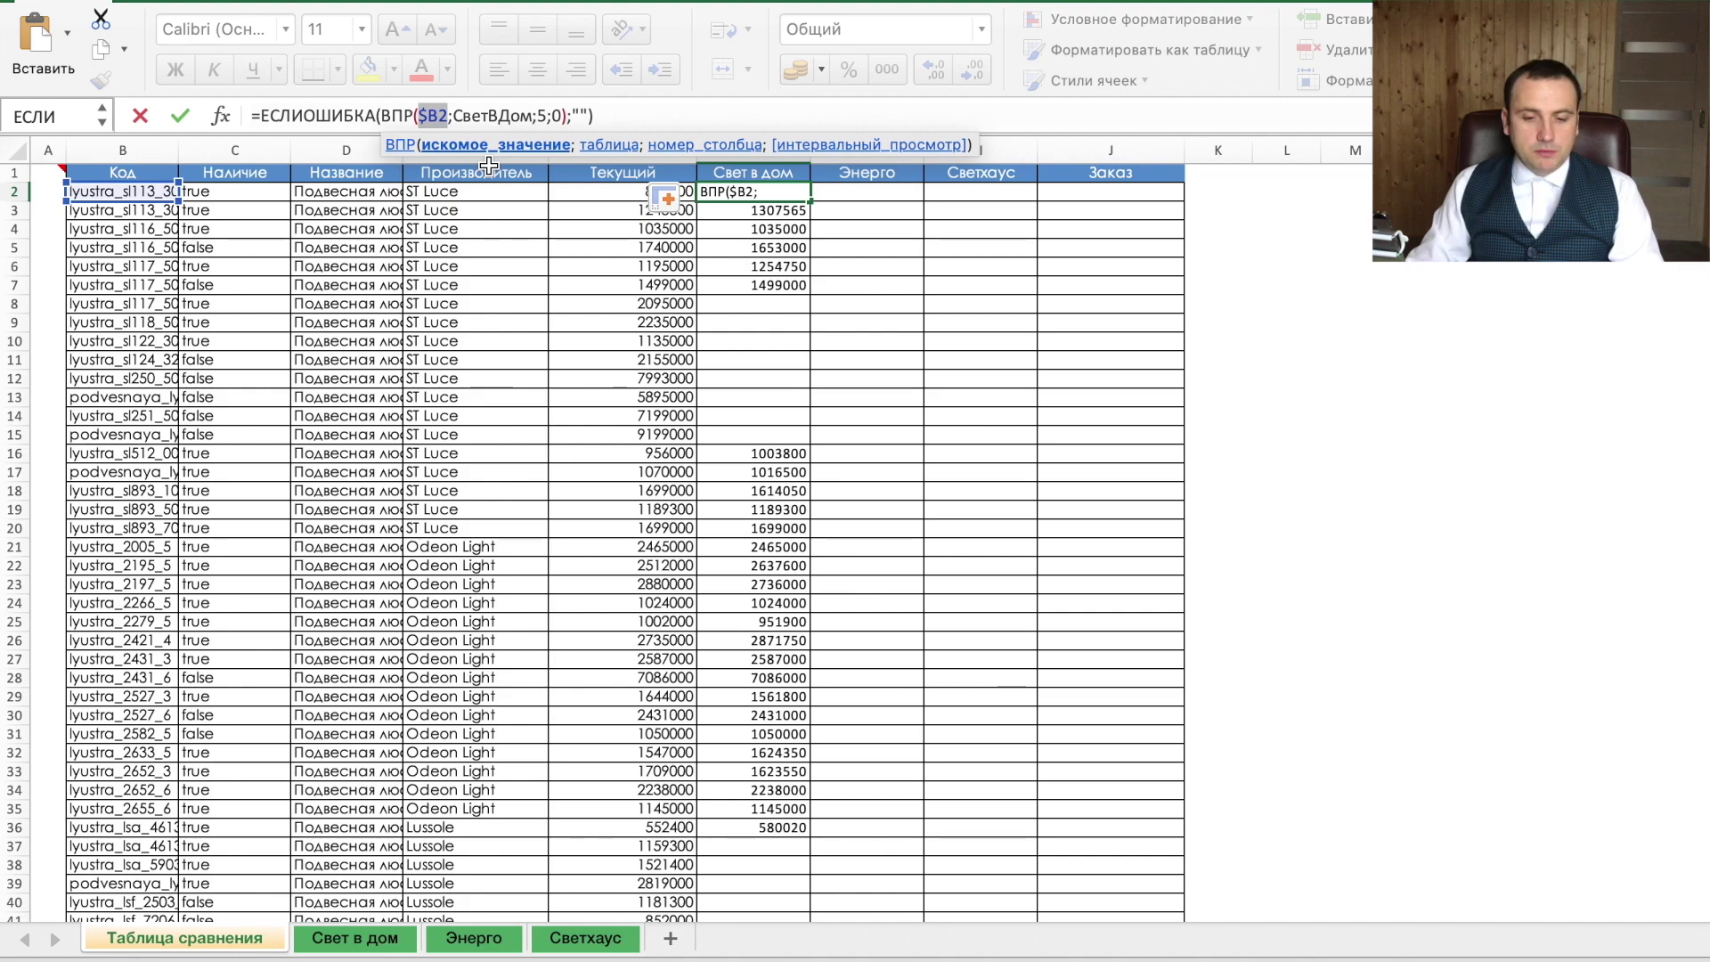
pyautogui.press('Tab')
pyautogui.click(748, 193)
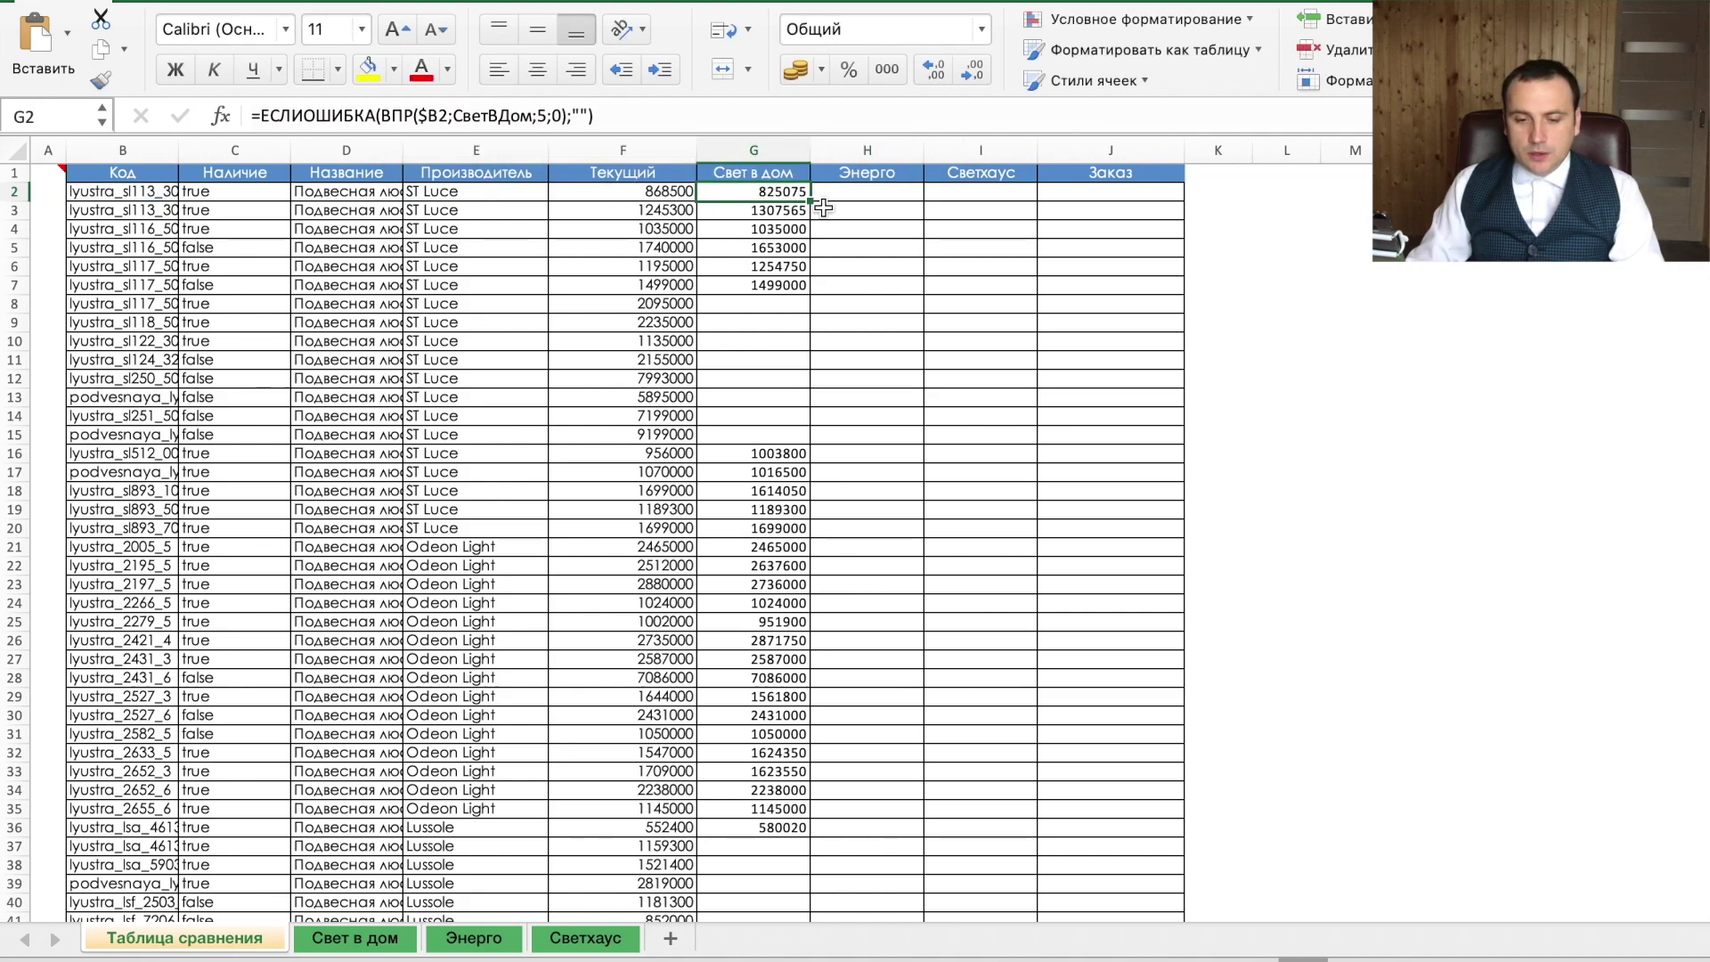
pyautogui.moveTo(813, 200); pyautogui.dragTo(980, 197)
# In the first Энерго cell, replace the СветВДом range with Энерго.
pyautogui.click(867, 192)
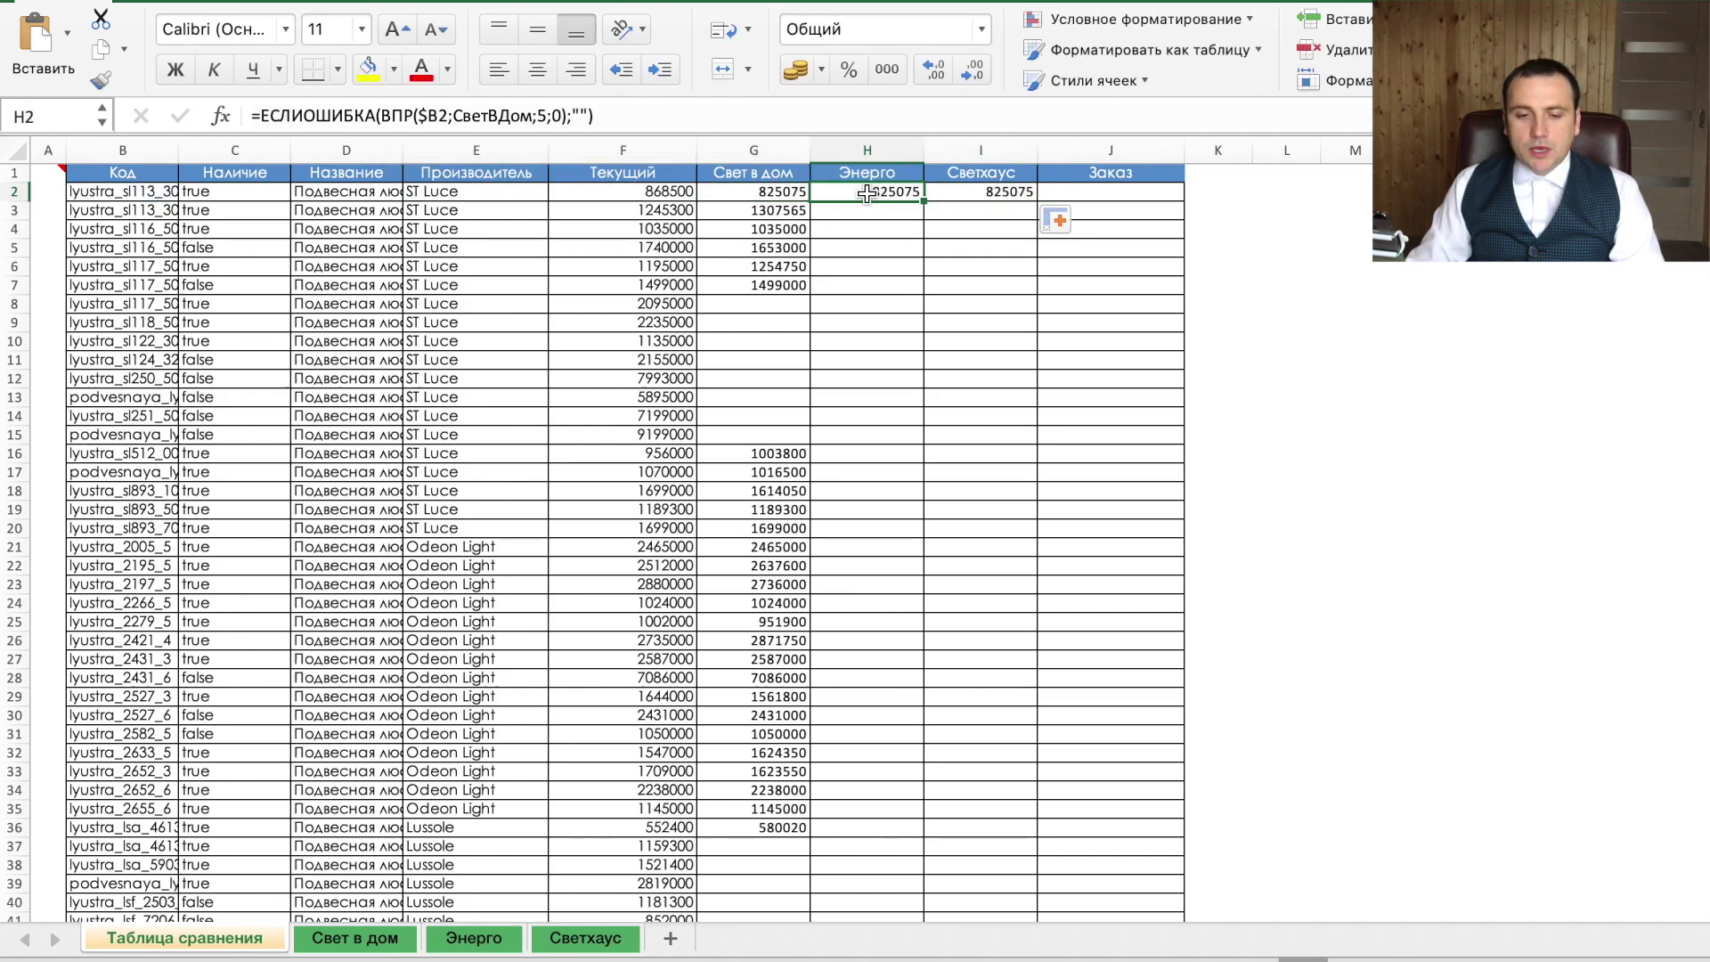
pyautogui.doubleClick(465, 119)
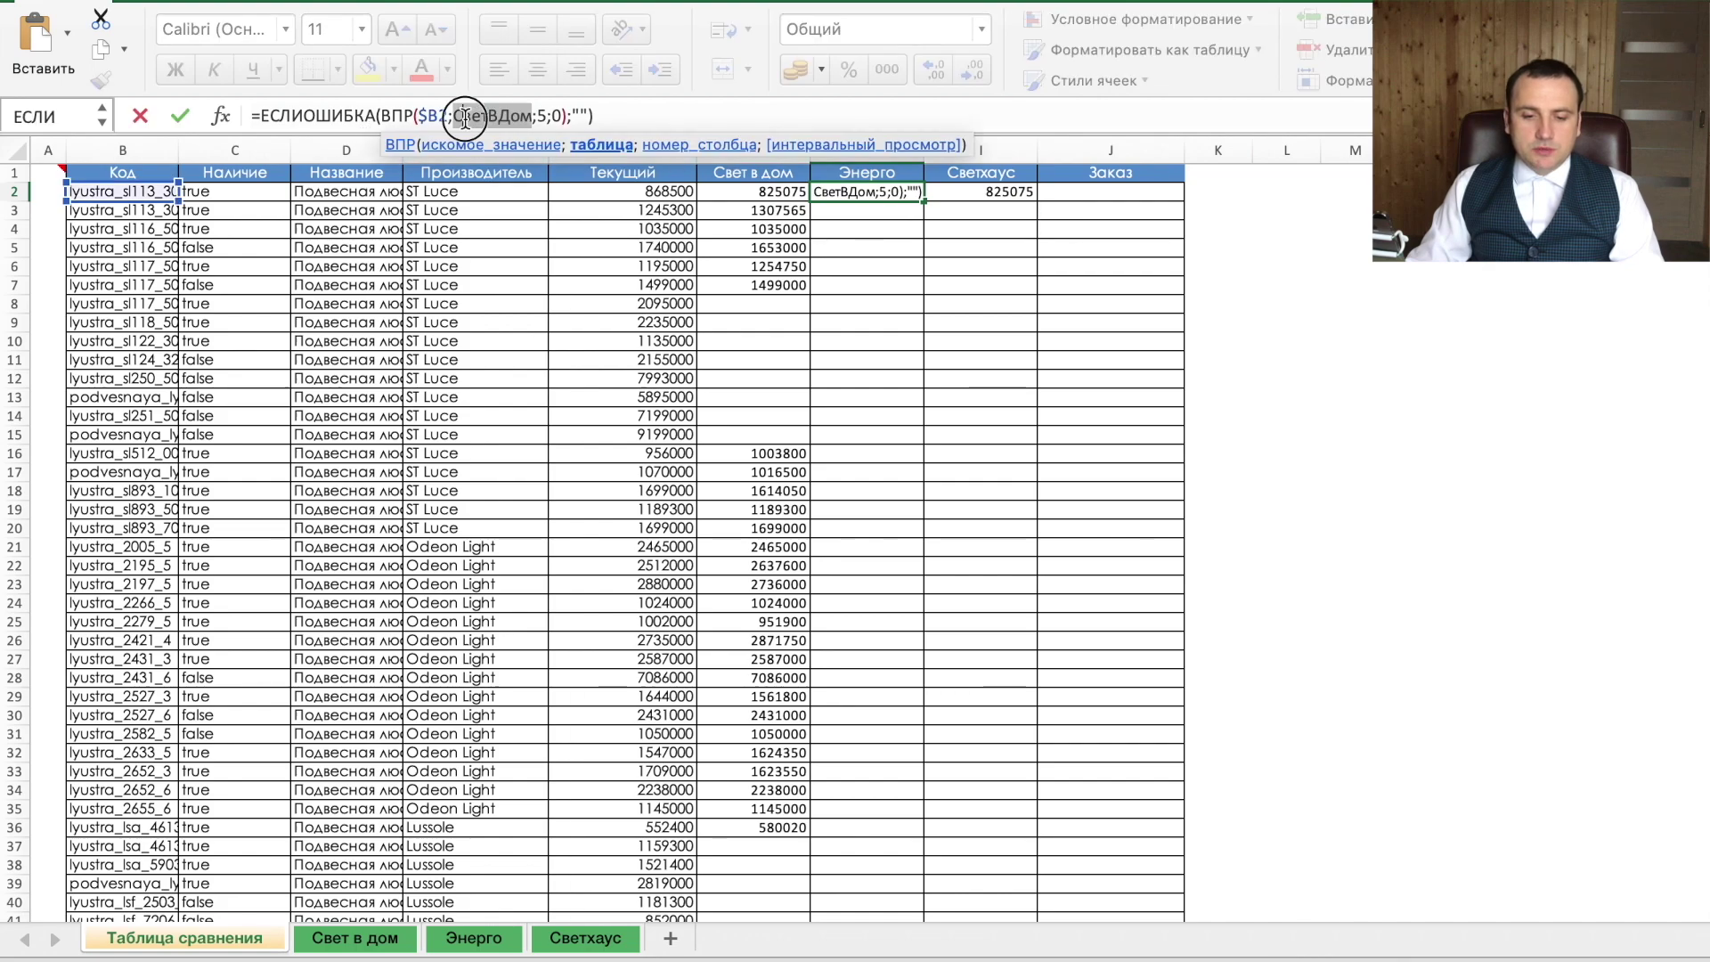
pyautogui.press('F3')
pyautogui.click(713, 224)
pyautogui.click(1039, 424)
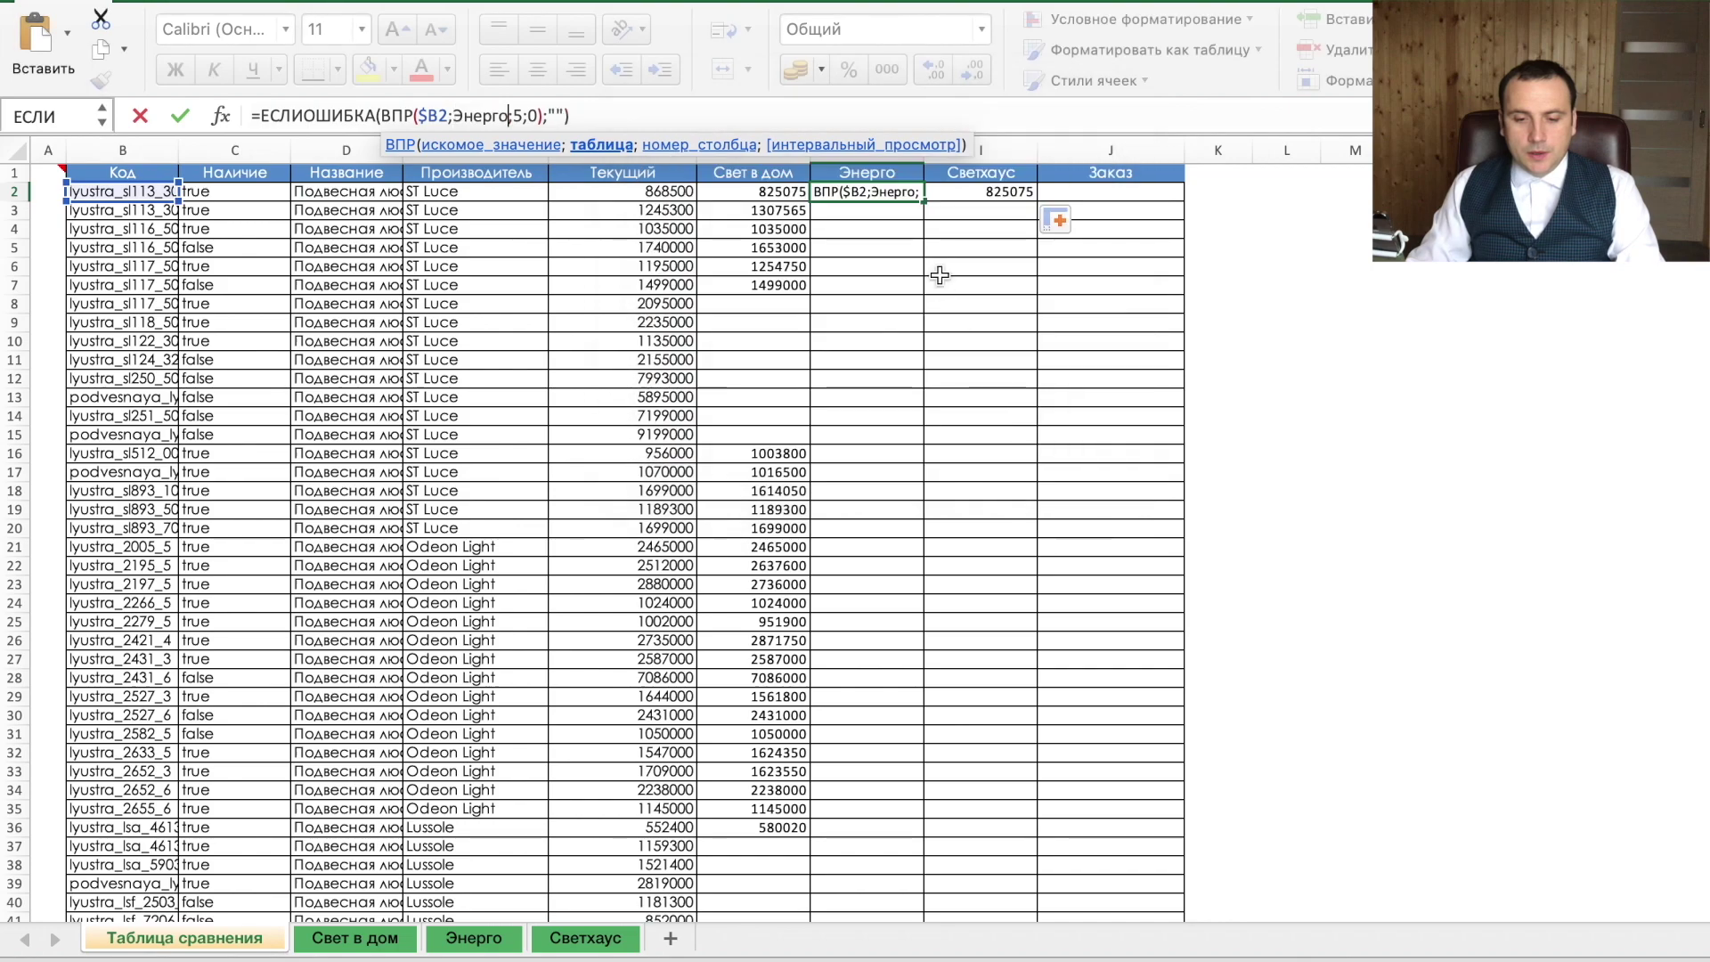
# In the first Светхаус cell, replace the СветВДом range with Светхаус.
pyautogui.click(958, 189)
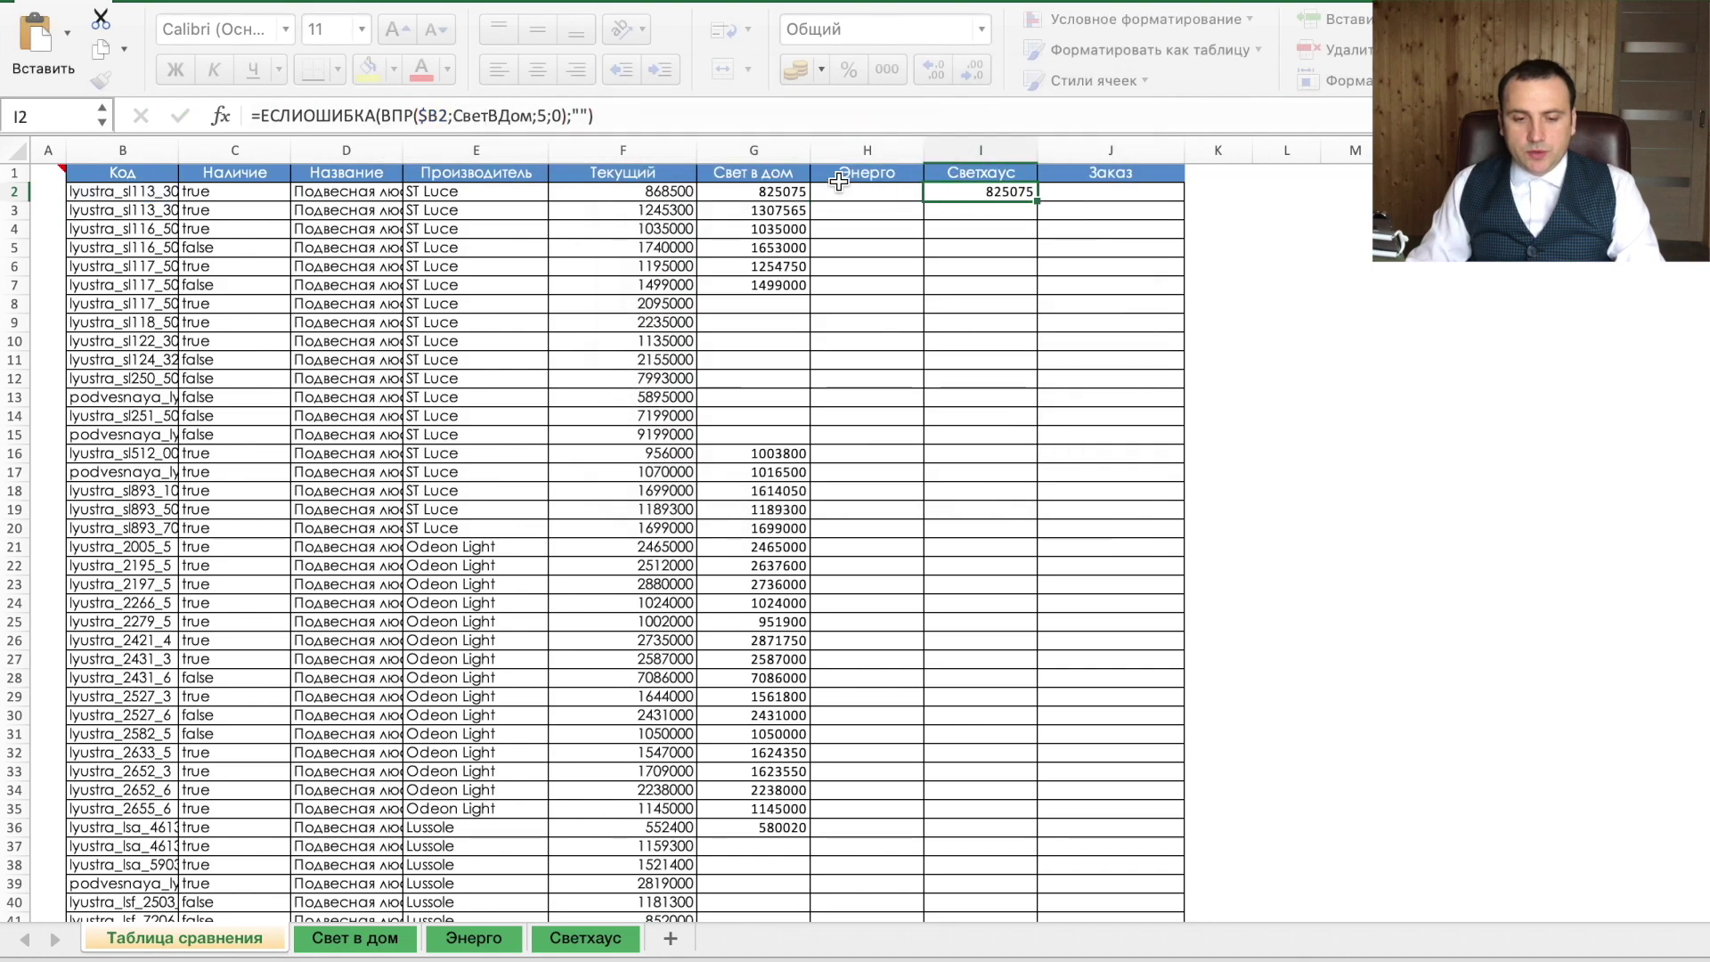
pyautogui.doubleClick(496, 116)
pyautogui.press('F3')
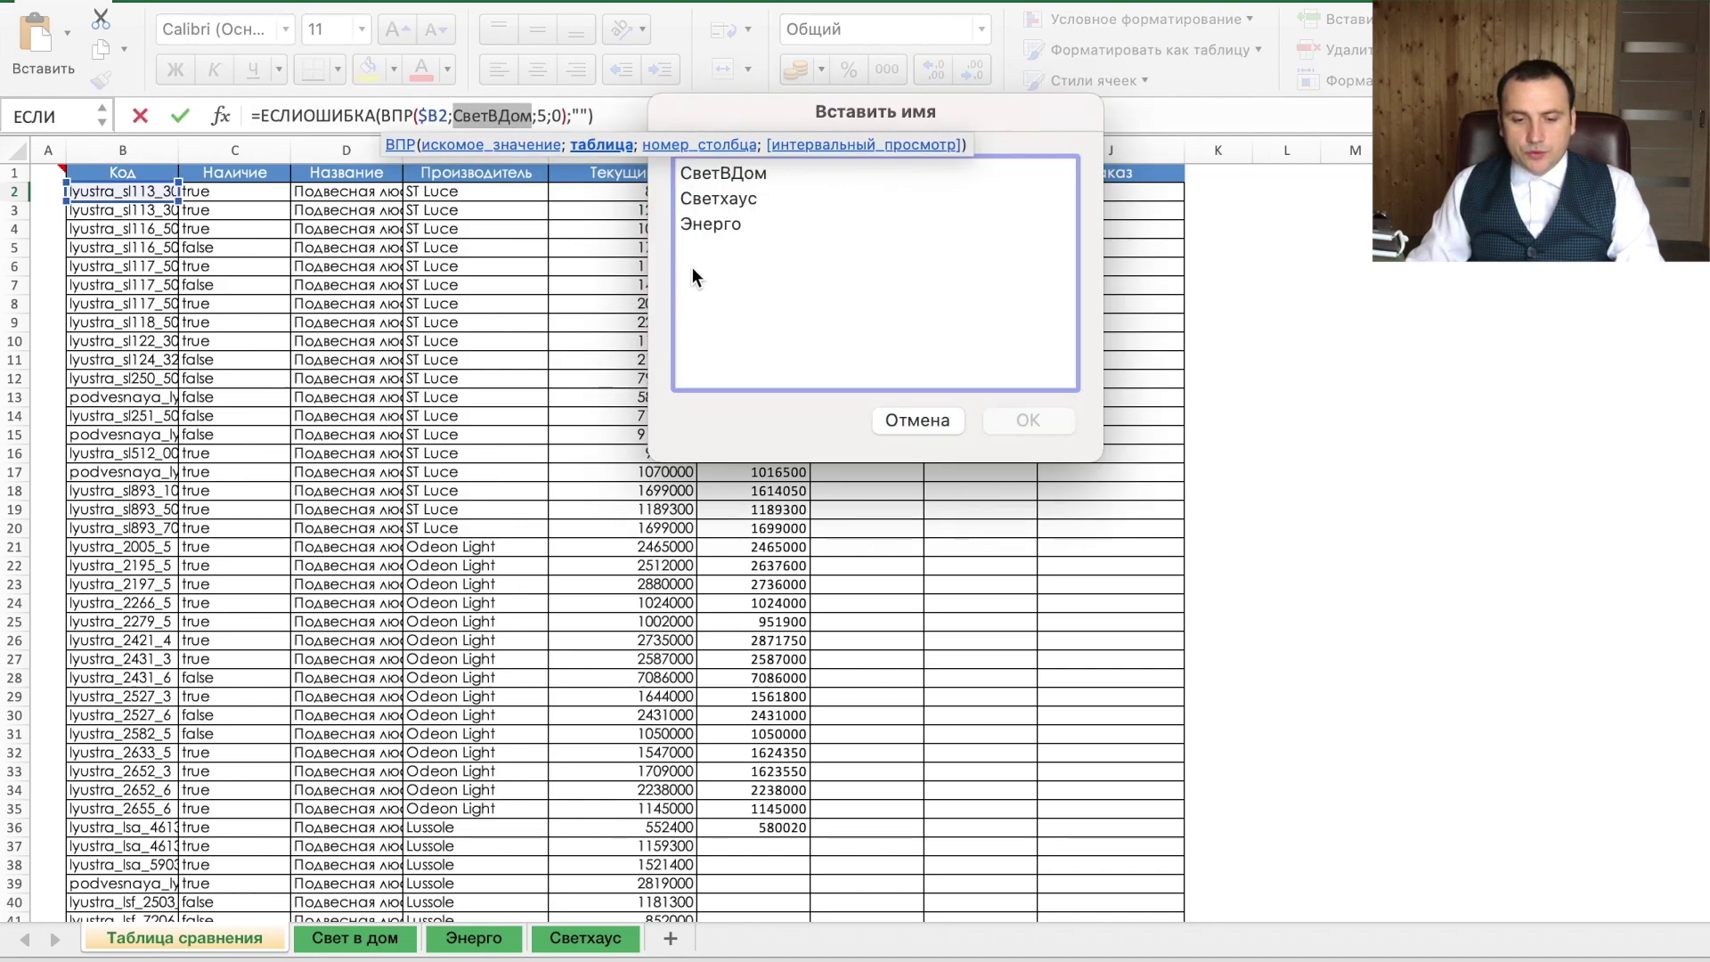
pyautogui.click(719, 200)
pyautogui.click(1060, 421)
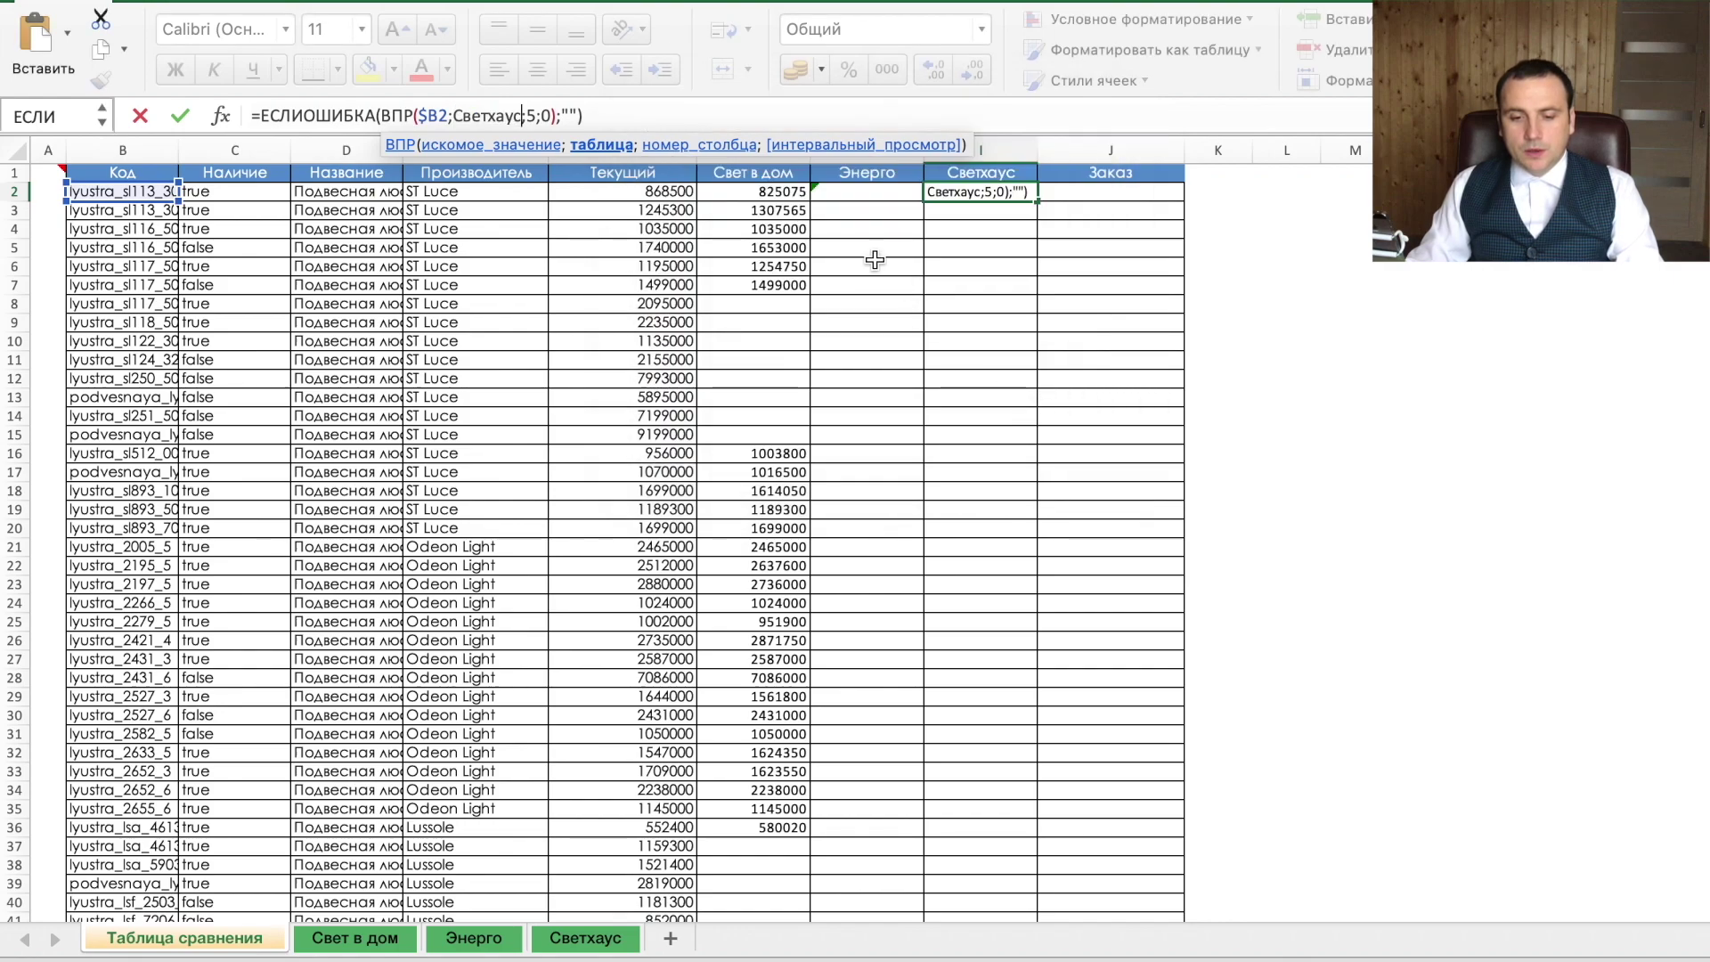
pyautogui.click(853, 198)
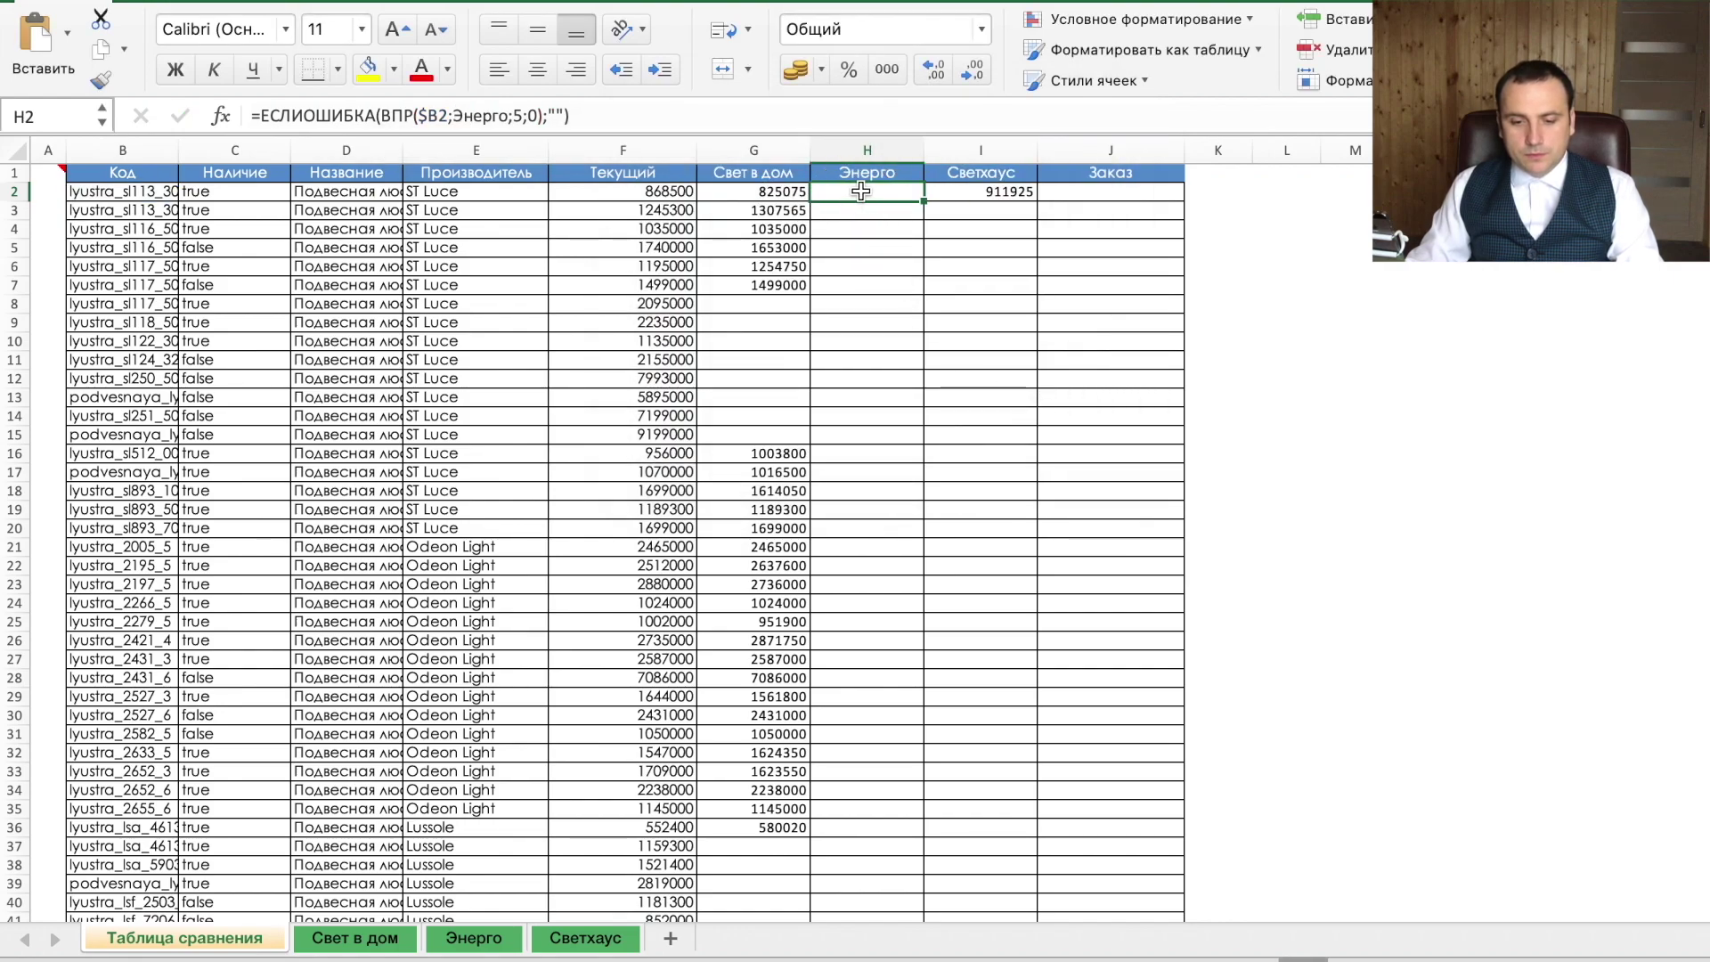
# Fill the Энерго and Светхаус lookups down the whole table and scroll to verify the results.
pyautogui.moveTo(852, 198); pyautogui.dragTo(1034, 200)
pyautogui.doubleClick(1034, 201)
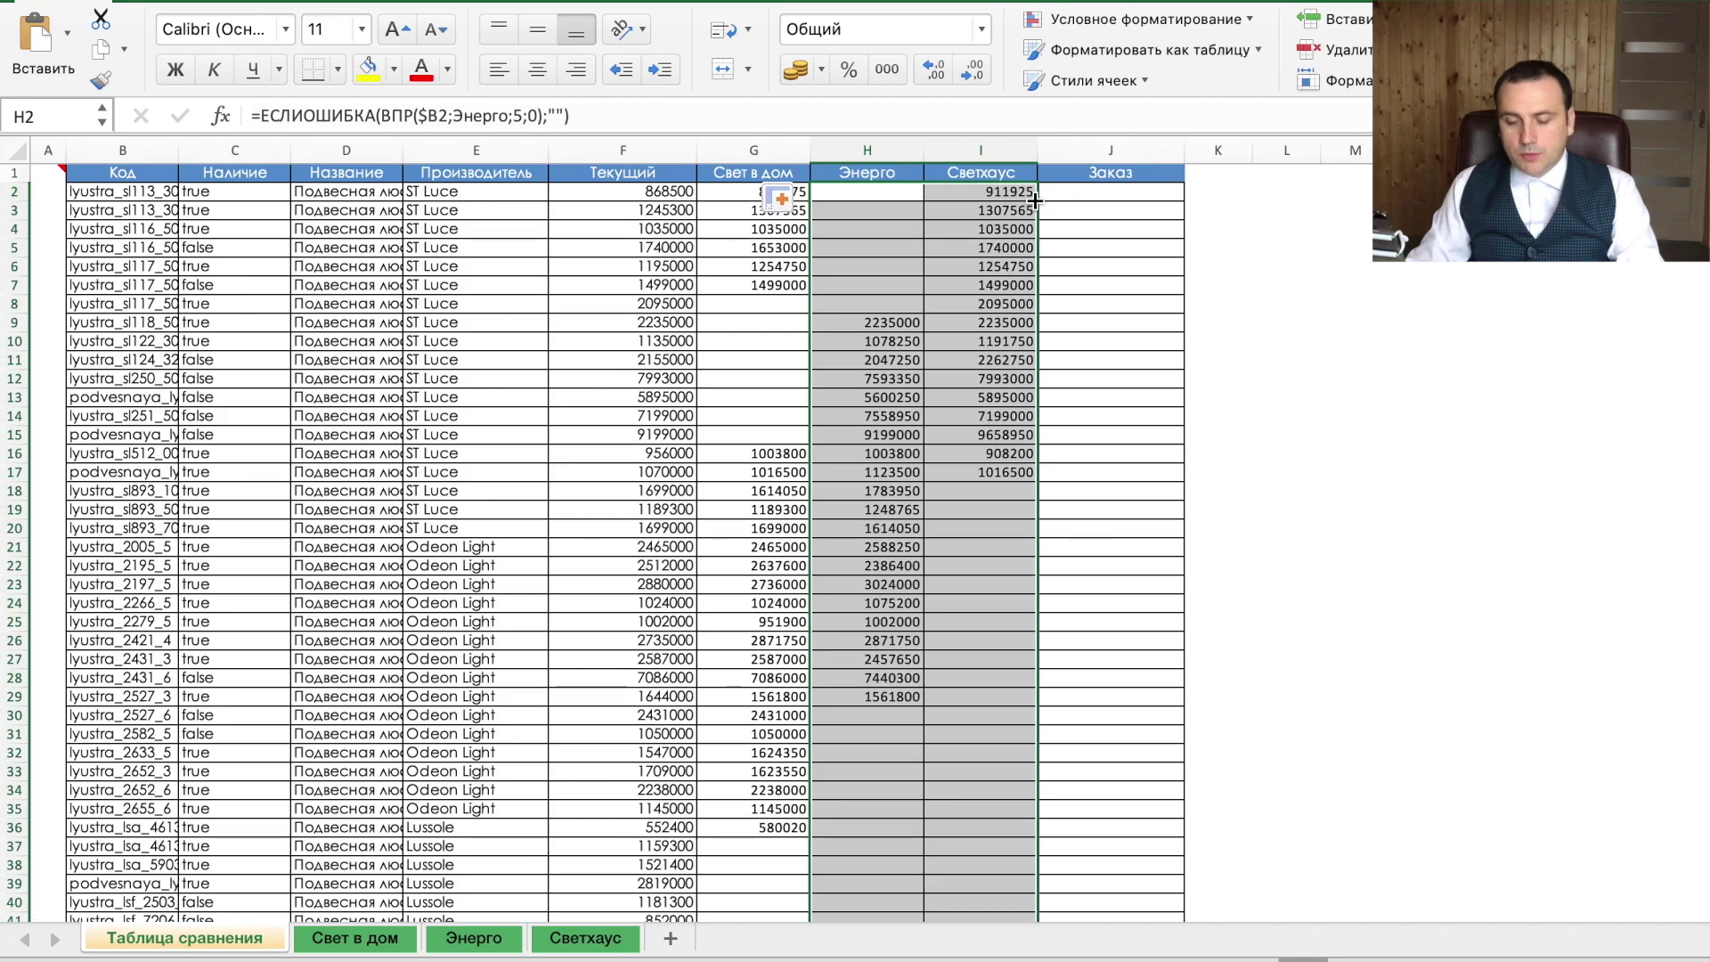
pyautogui.scroll(-5, 802, 377)
pyautogui.scroll(-5, 802, 376)
pyautogui.scroll(-15, 802, 376)
pyautogui.scroll(-20, 801, 379)
pyautogui.scroll(-10, 802, 378)
pyautogui.scroll(-10, 801, 379)
pyautogui.scroll(-15, 802, 379)
pyautogui.scroll(-20, 801, 378)
pyautogui.scroll(-15, 801, 378)
pyautogui.scroll(-15, 801, 379)
pyautogui.scroll(-15, 802, 378)
pyautogui.scroll(20, 800, 378)
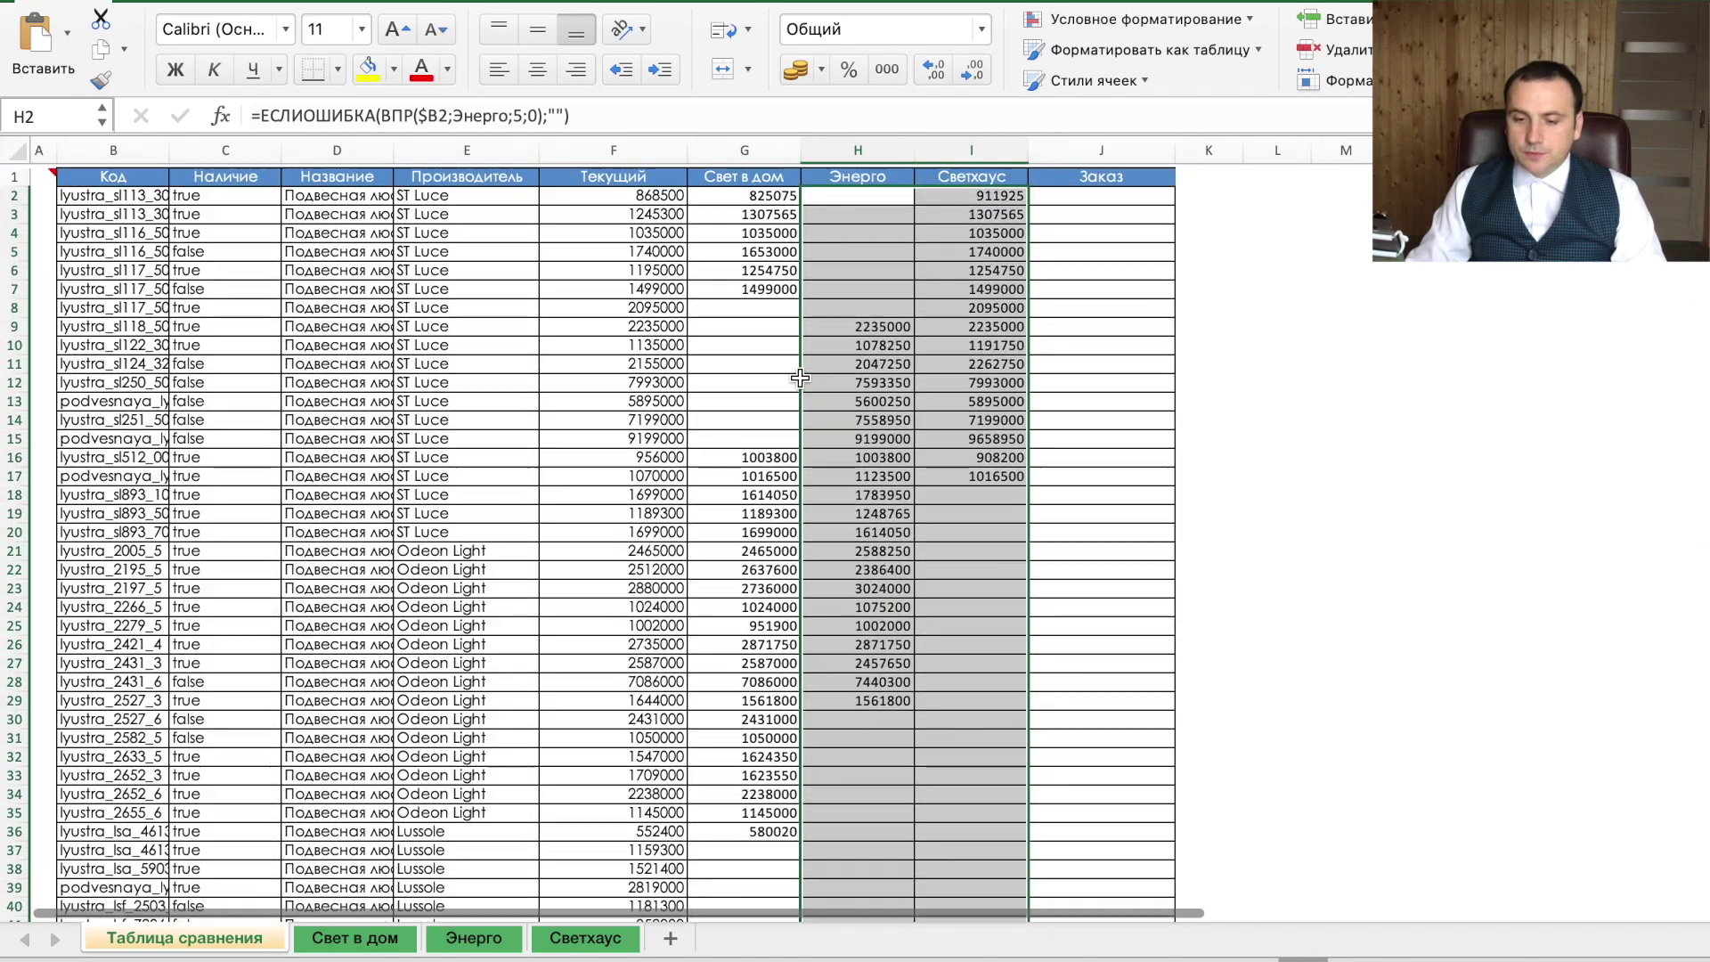
pyautogui.click(1097, 193)
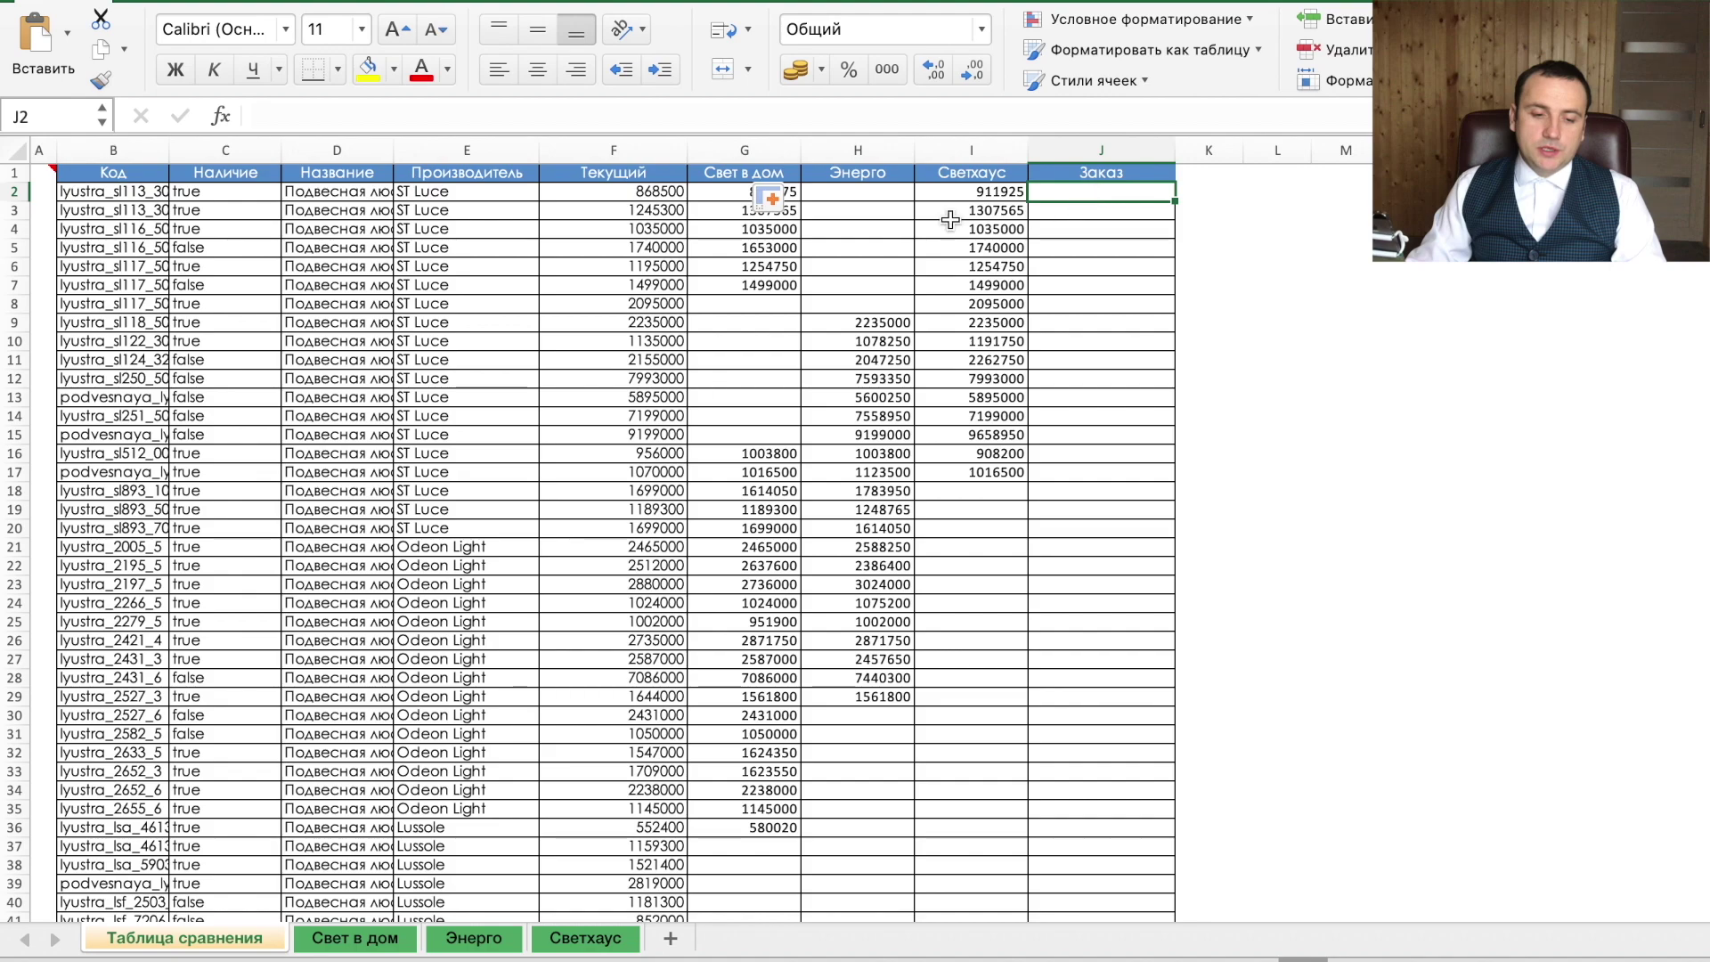
# Jump to the last product code in column B and back, then enlarge the formula bar.
pyautogui.click(132, 192)
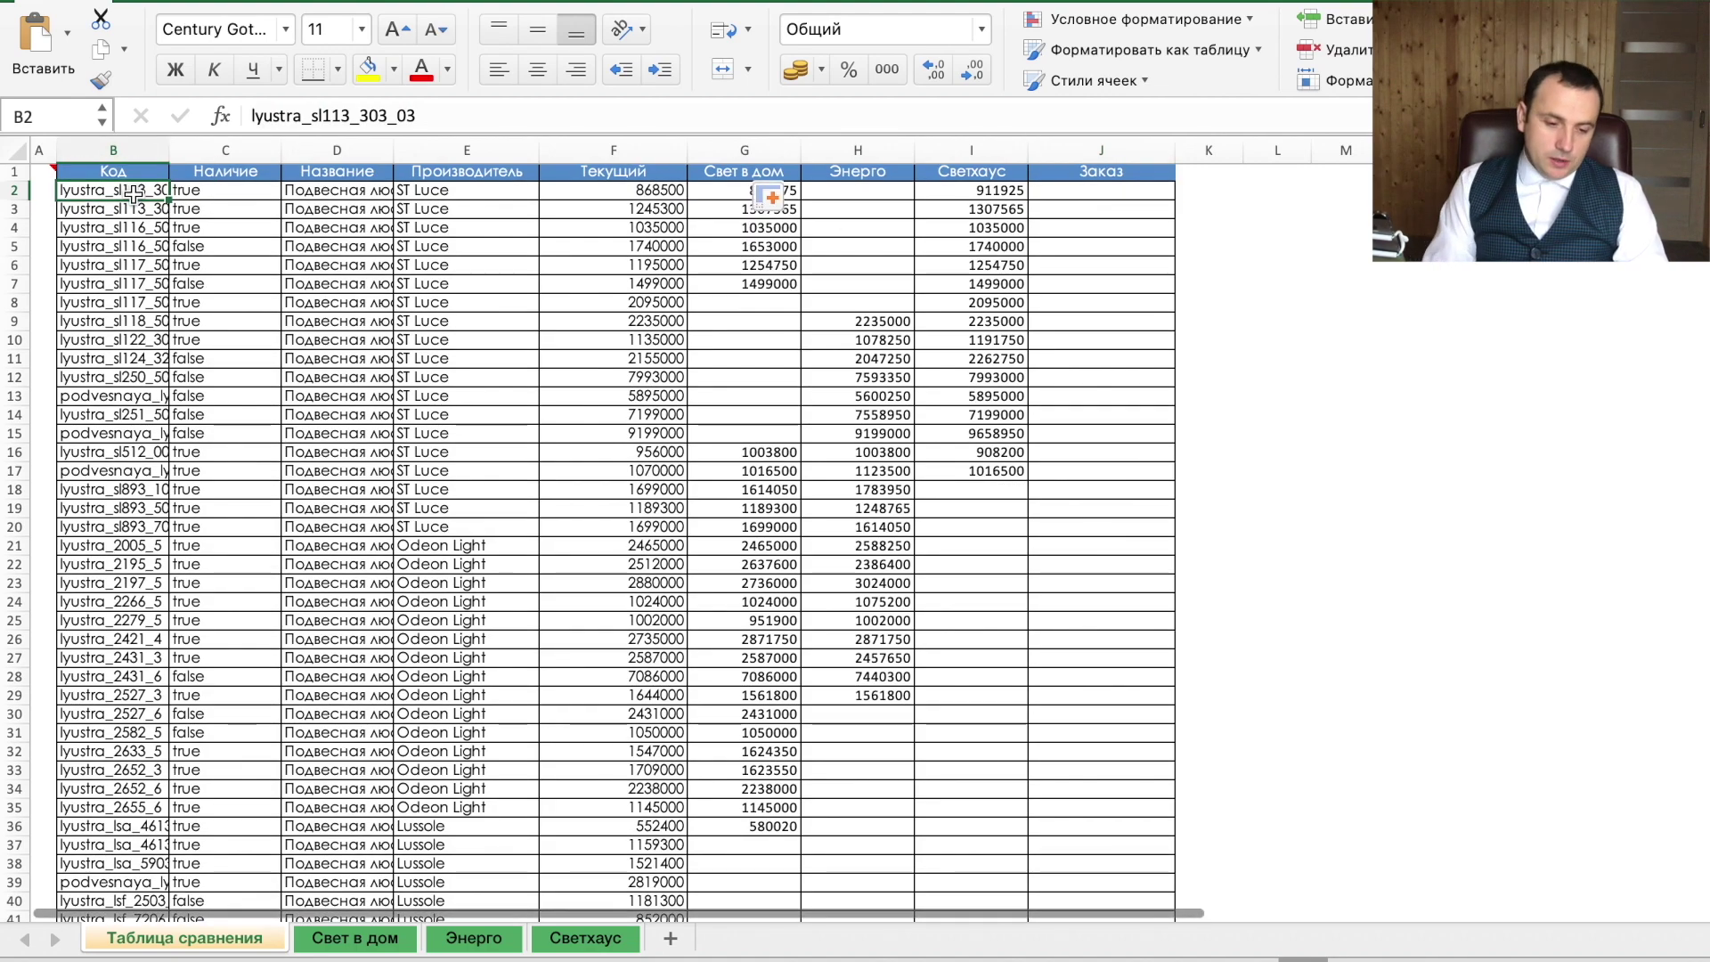
pyautogui.hotkey('ctrl', 'Down')
pyautogui.hotkey('ctrl', 'Up')
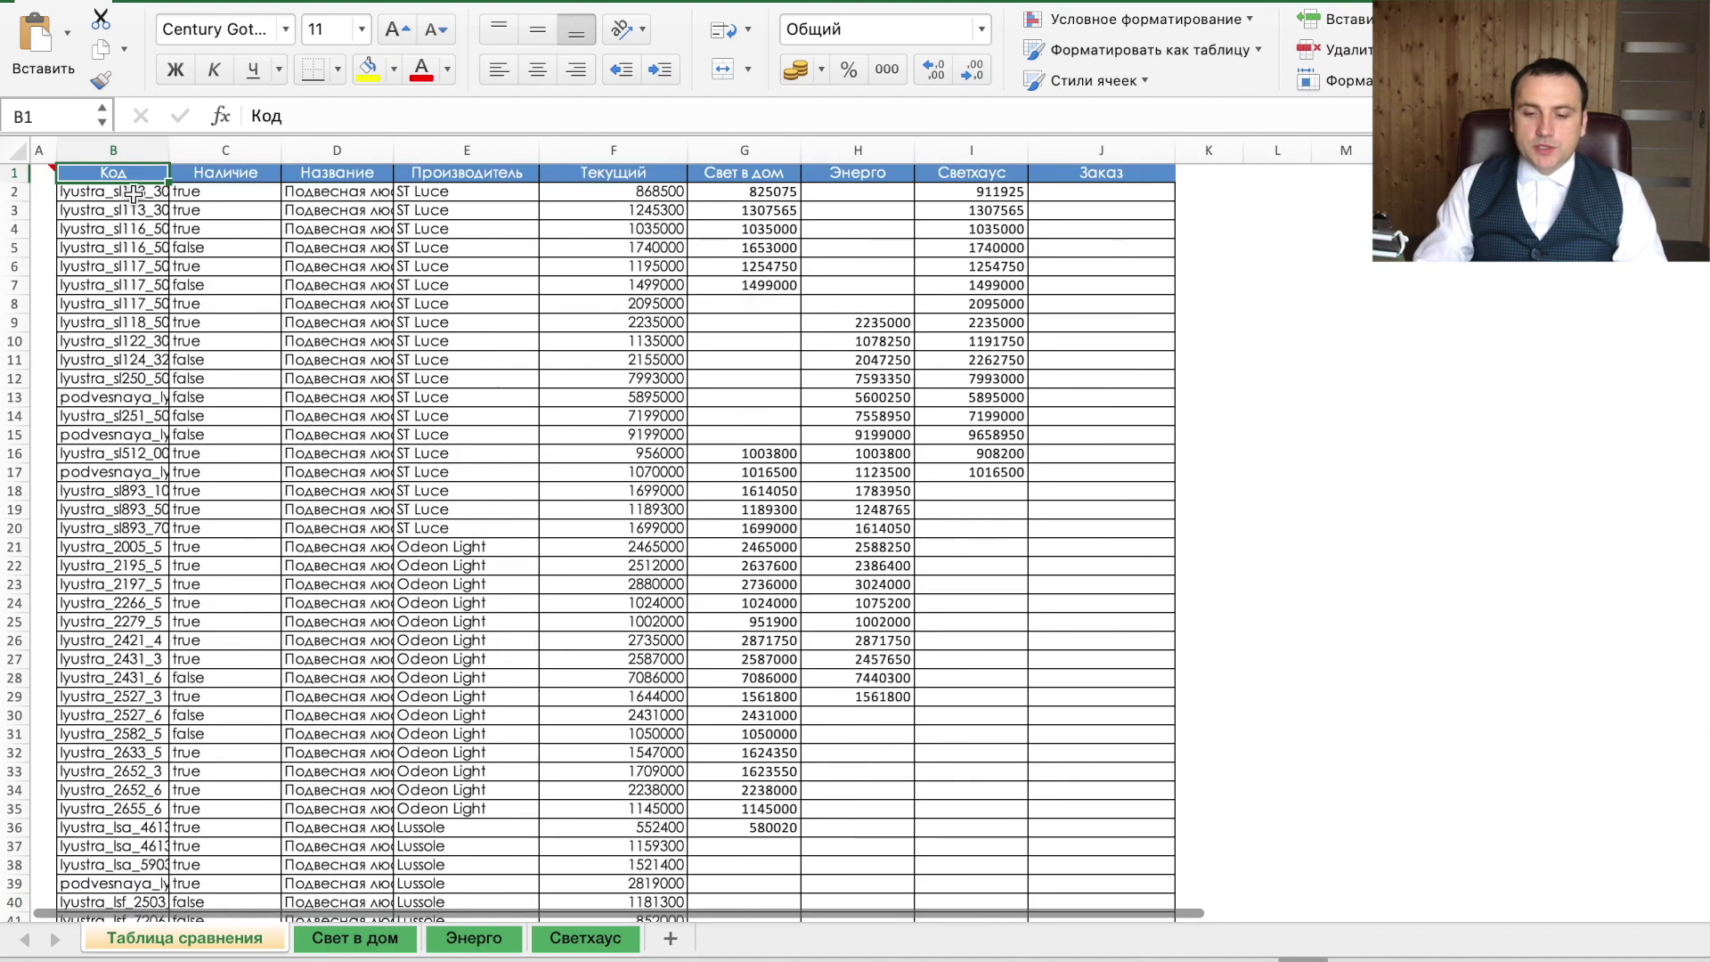
pyautogui.click(1115, 191)
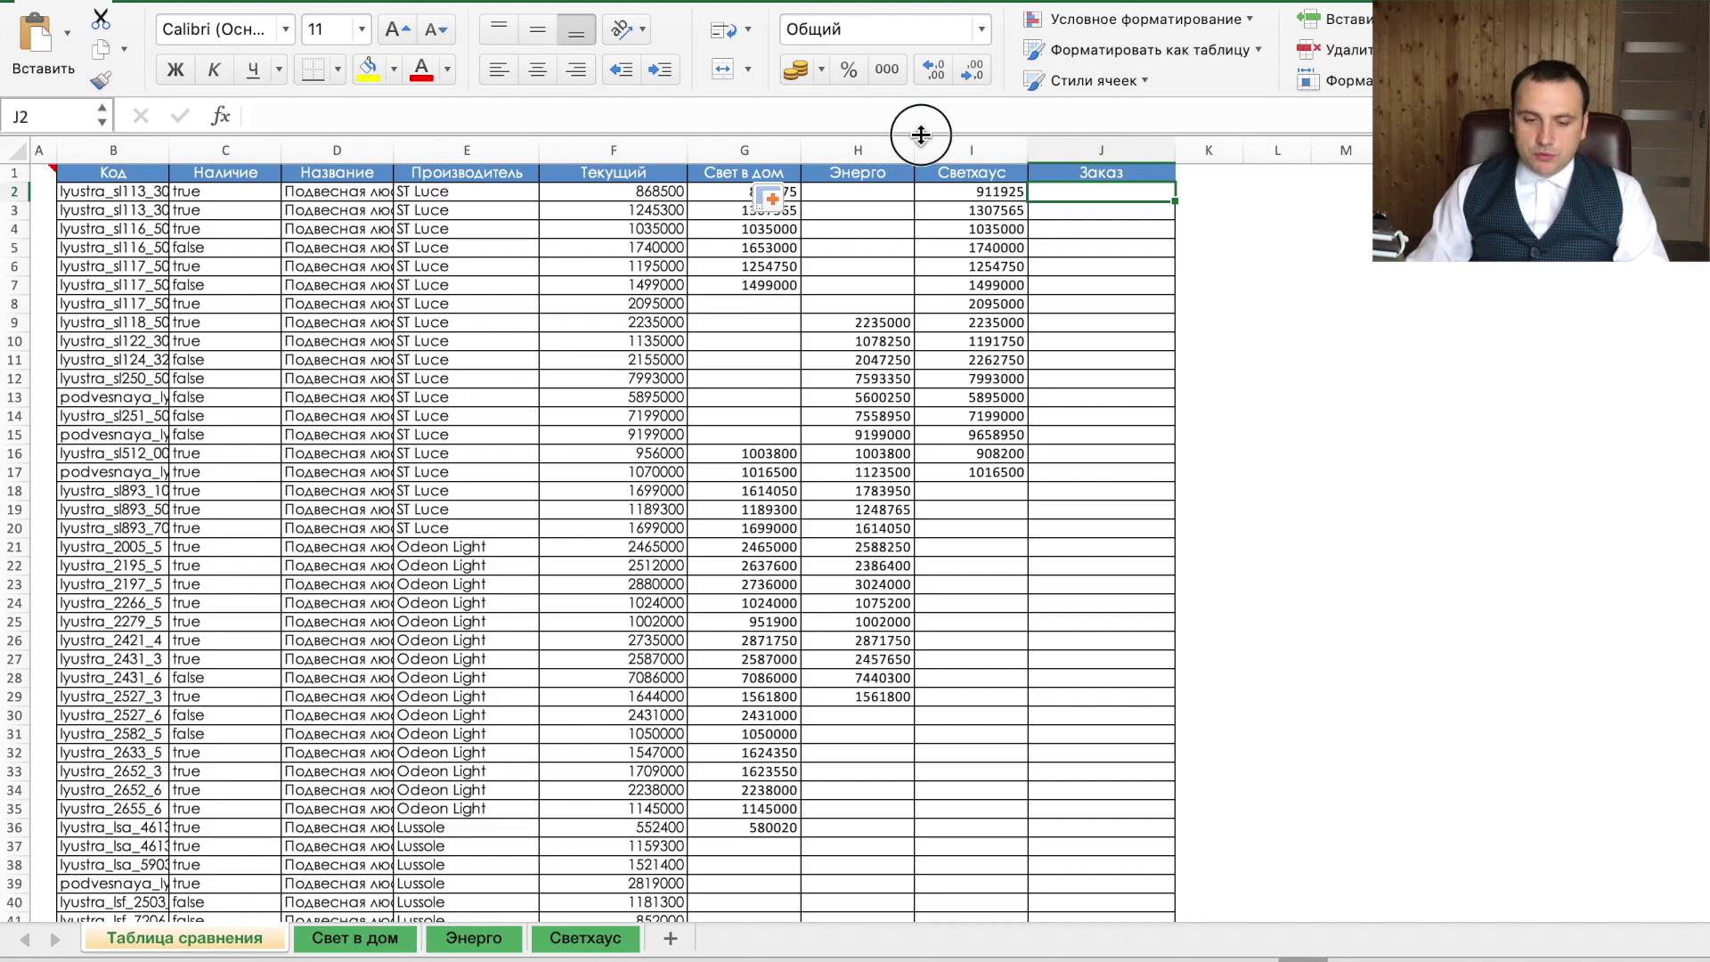
pyautogui.moveTo(920, 134); pyautogui.dragTo(920, 160)
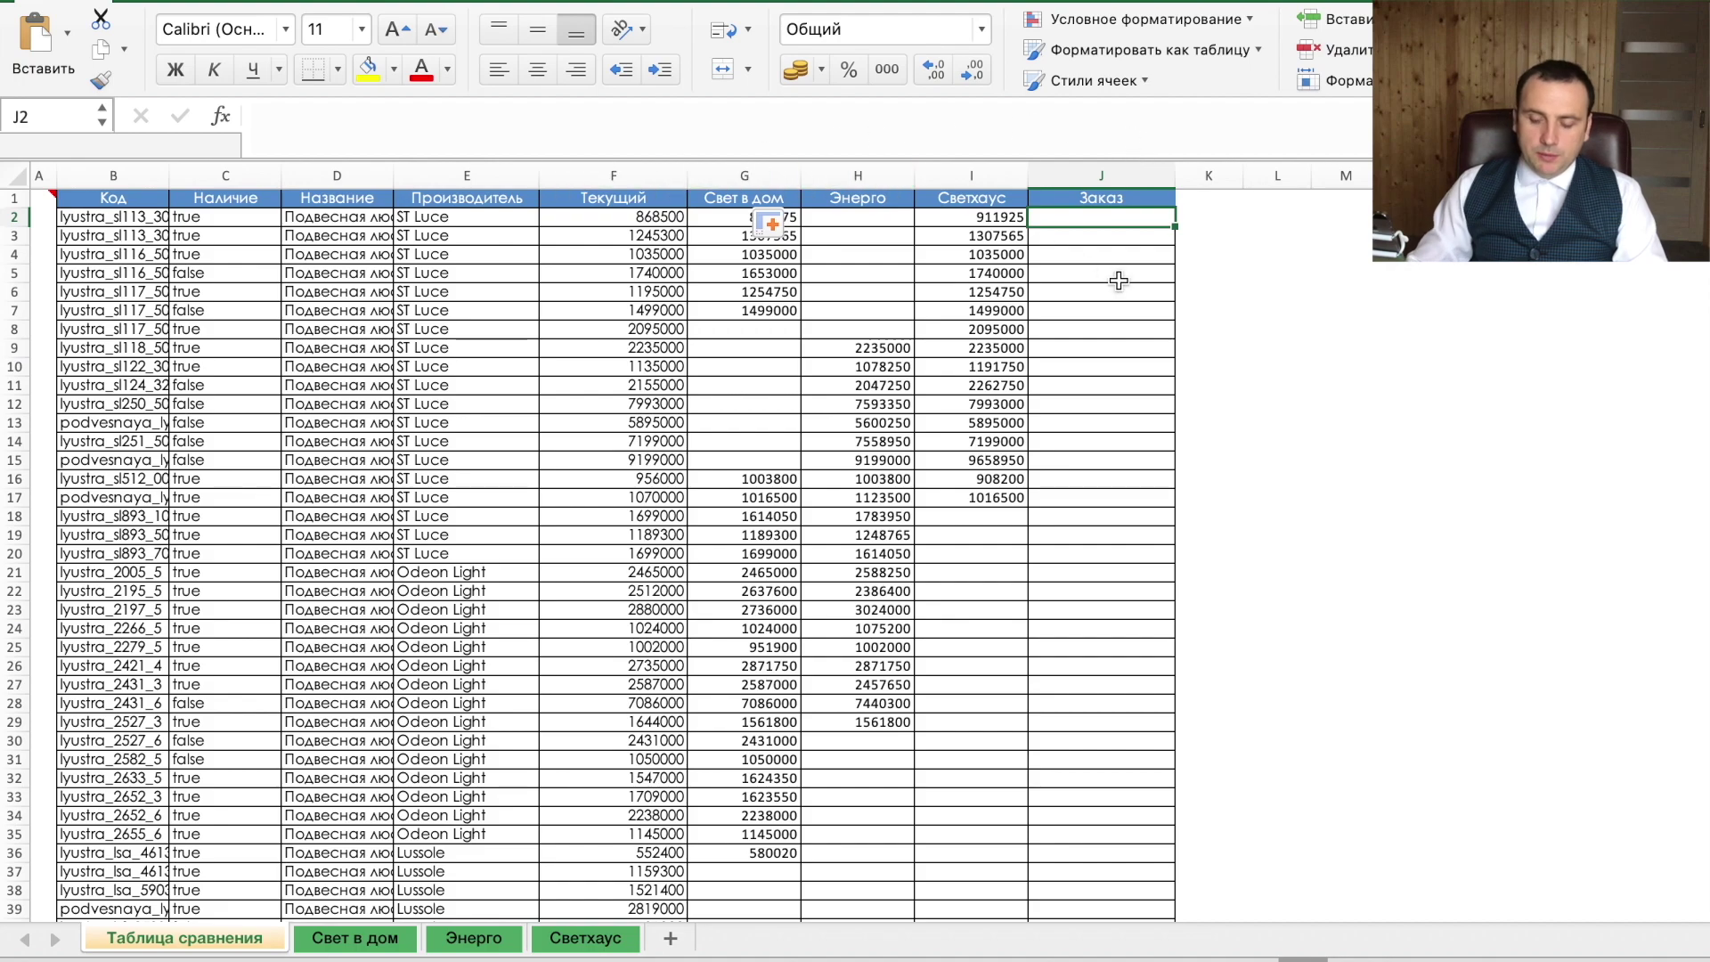
# Enter =ПОИСКПОЗ(МИН(F2:I2);F2:I2;0) in J2 to get the cheapest price's position, 2.
pyautogui.write('=')
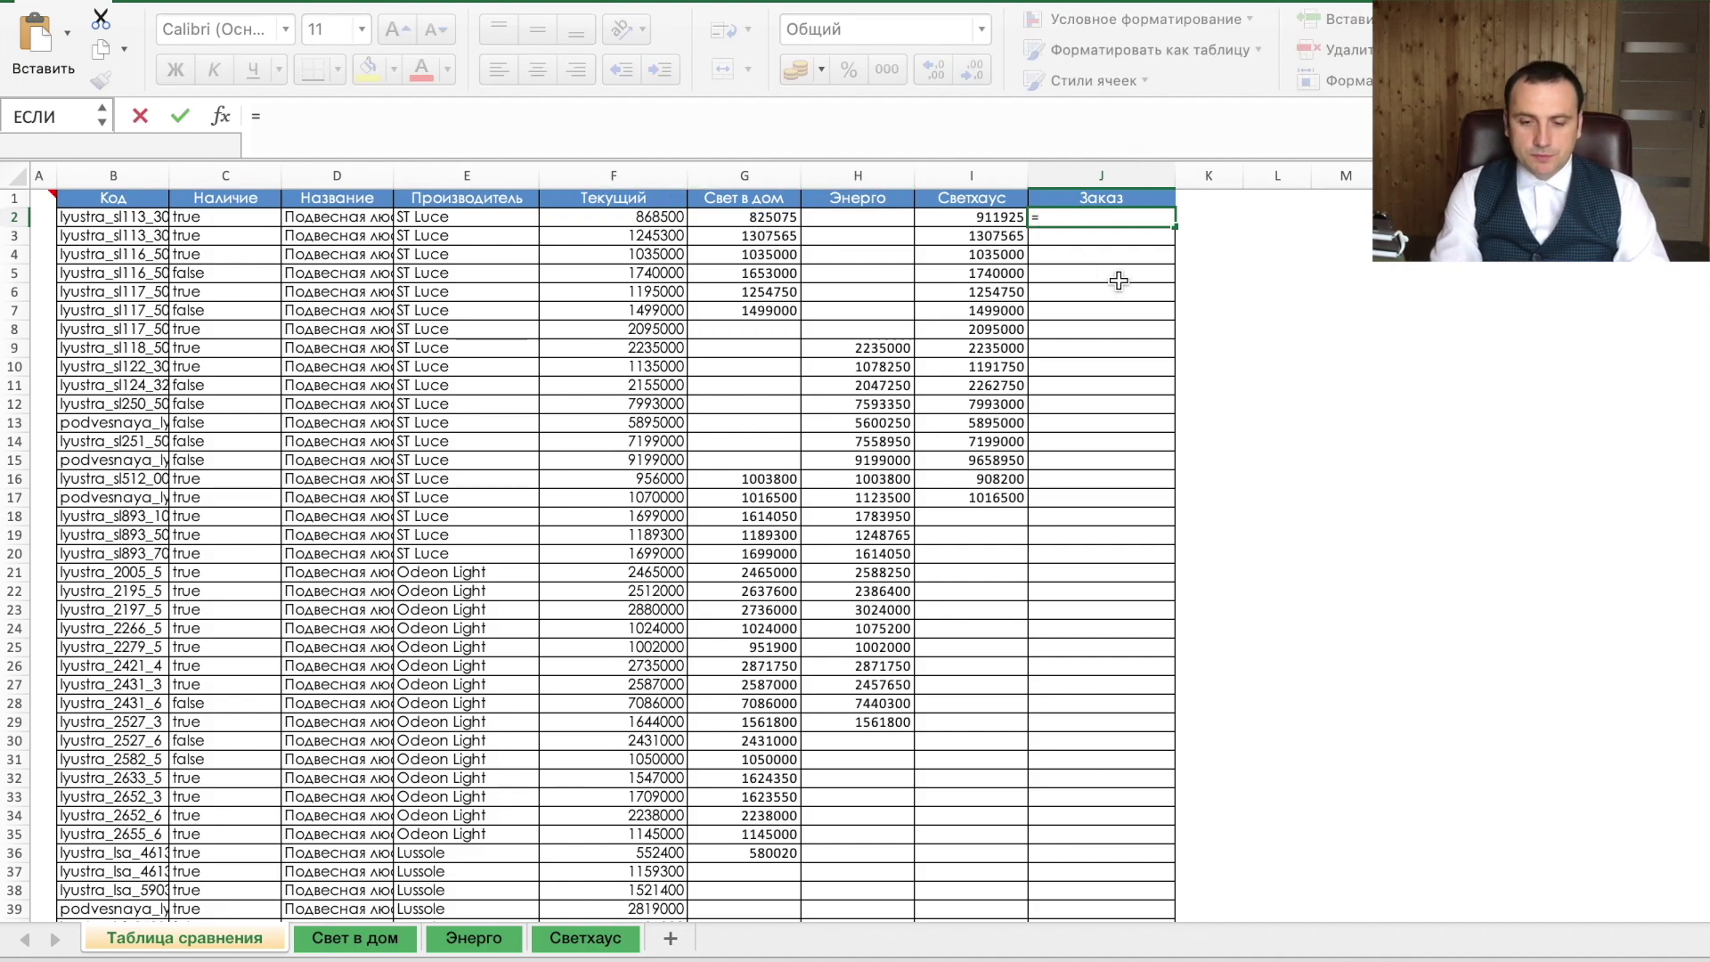
pyautogui.write('по')
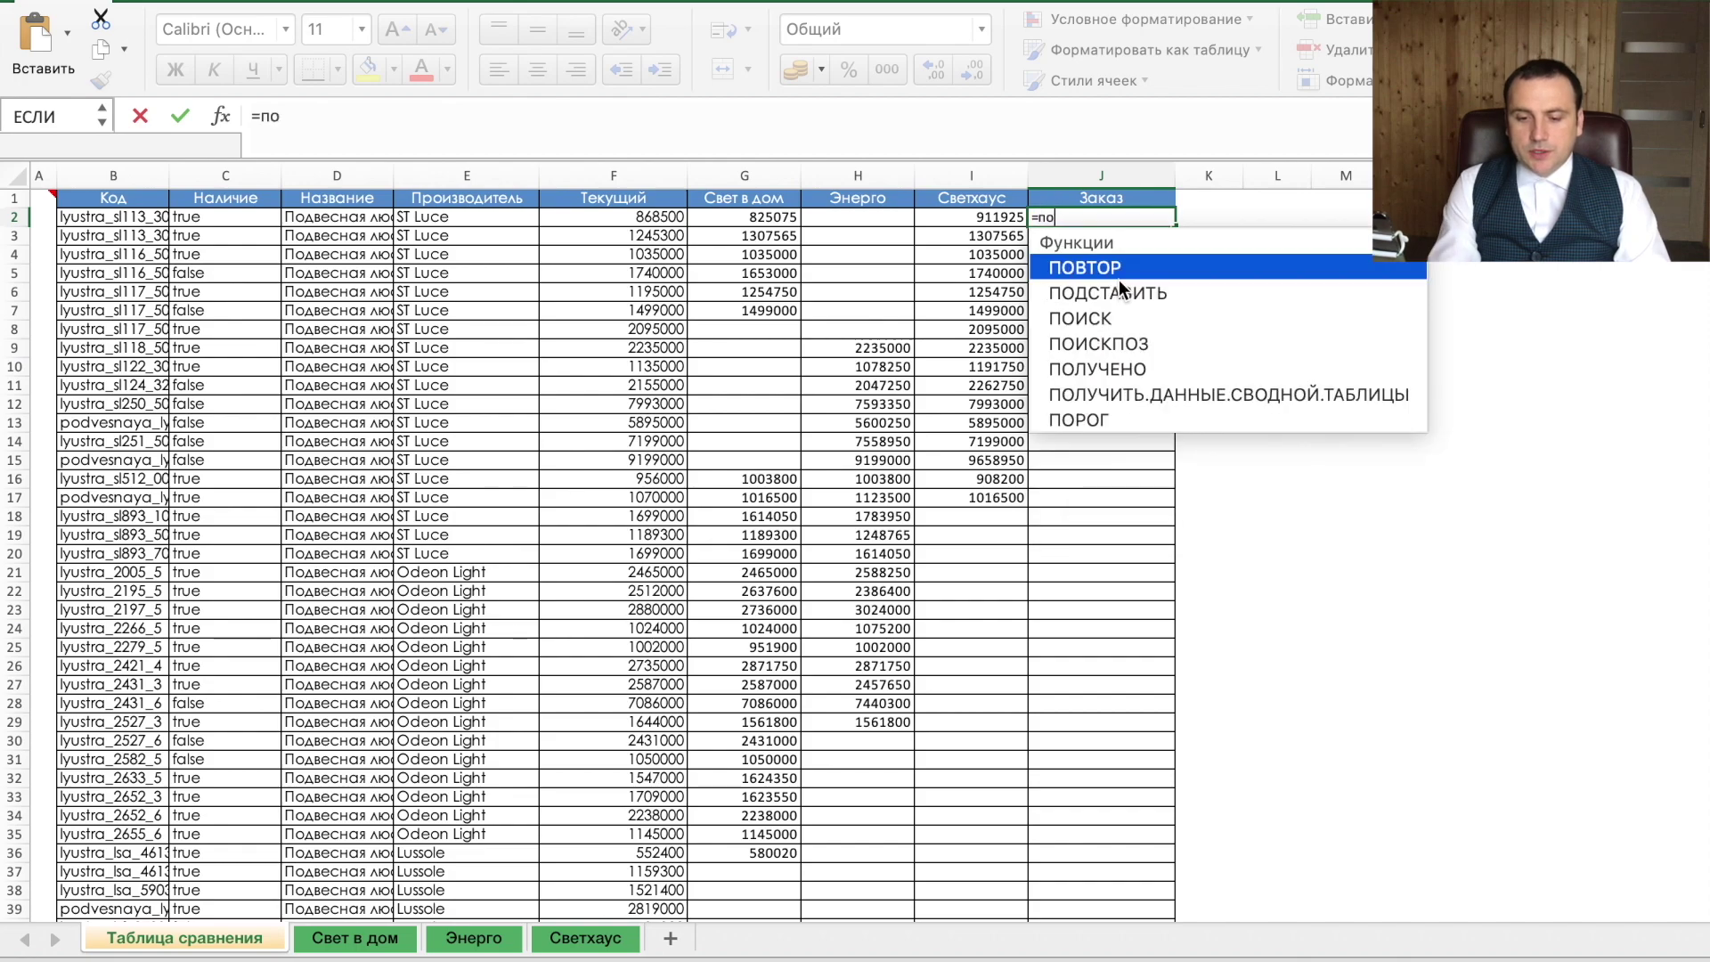
pyautogui.press('Down')
pyautogui.press('Down')
pyautogui.press('Down')
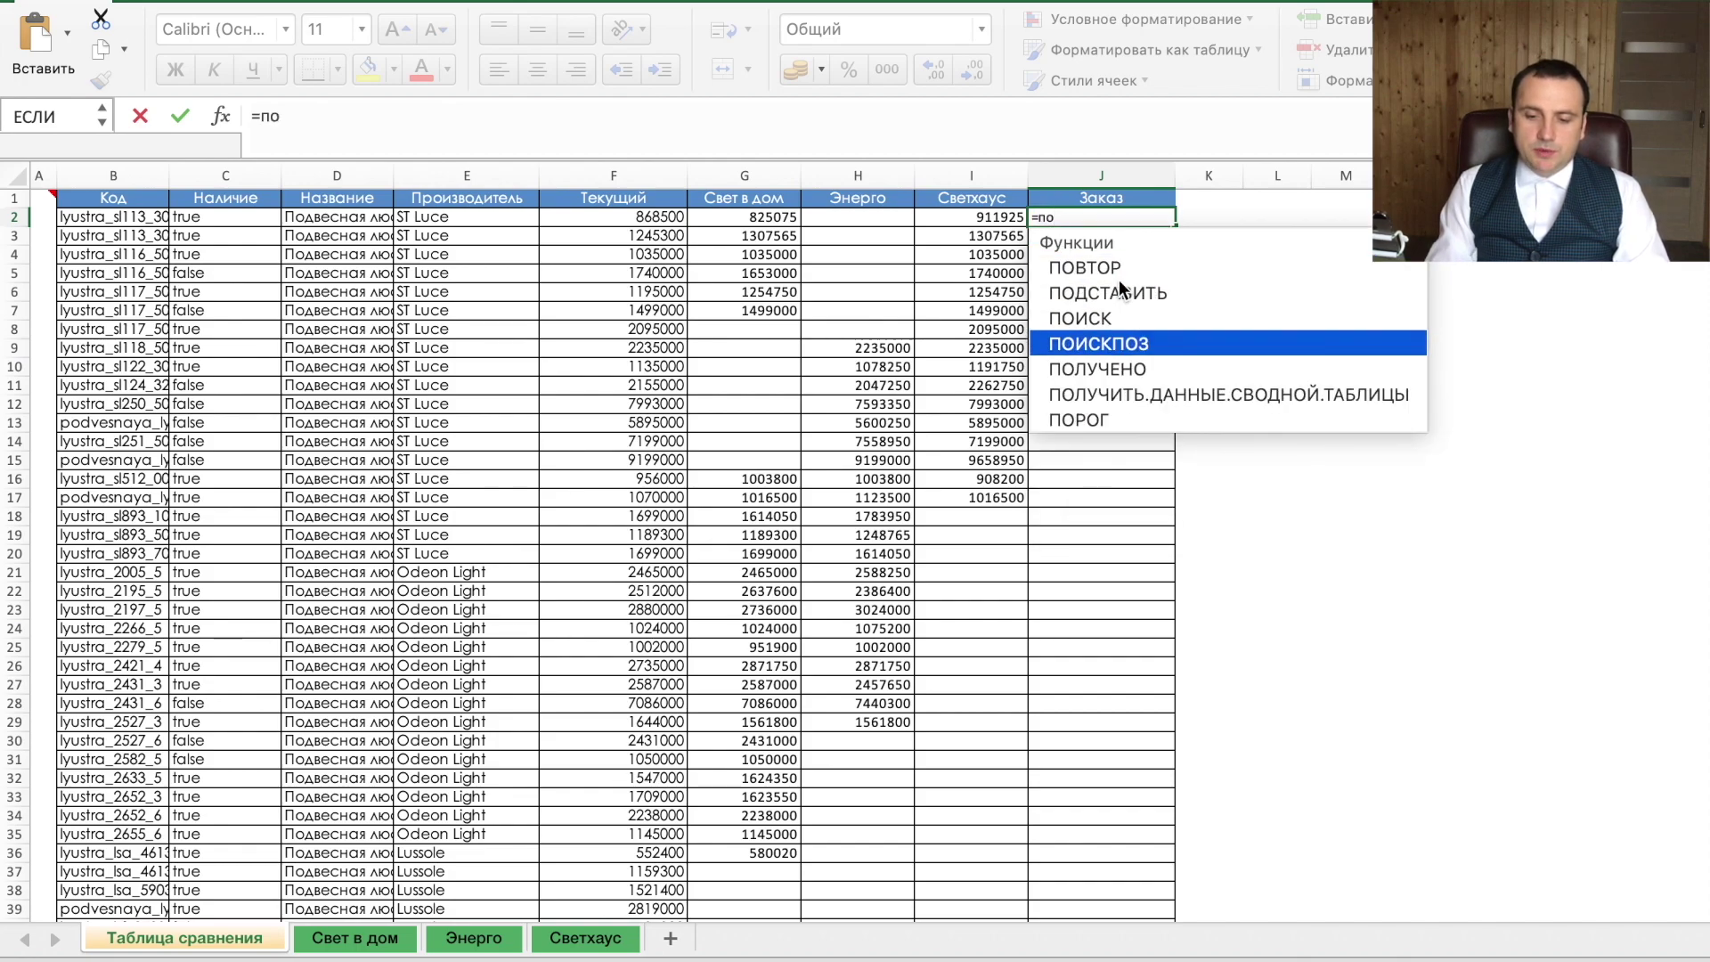
pyautogui.press('Tab')
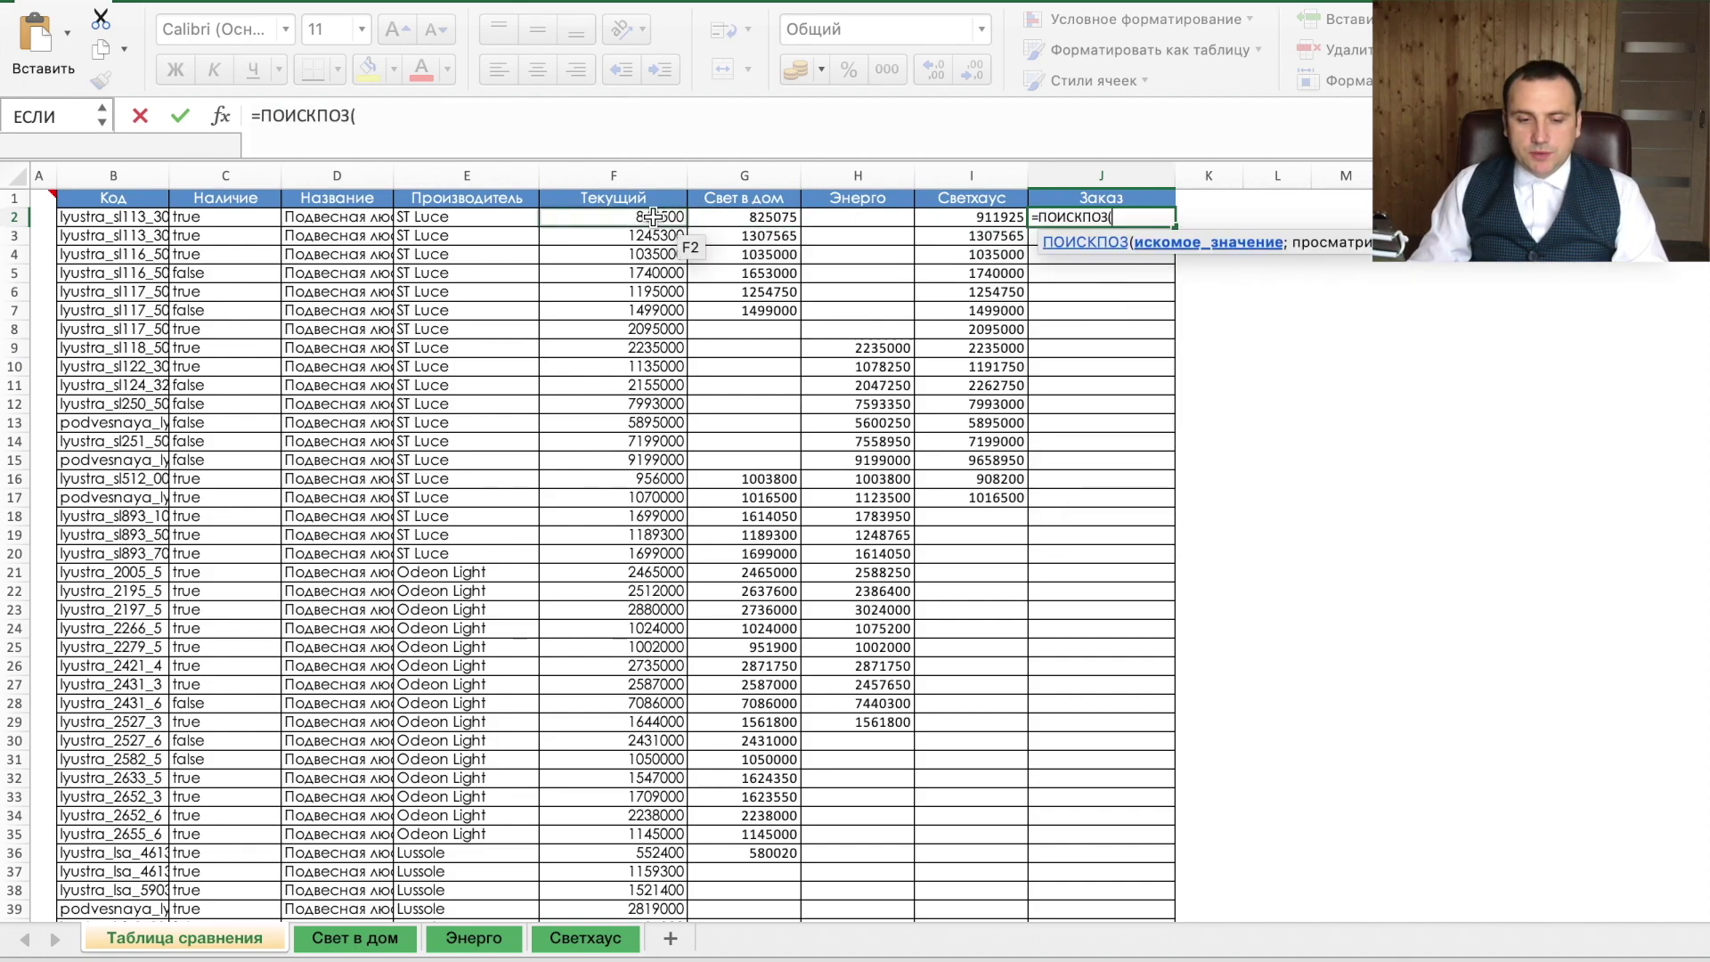
pyautogui.write('мин')
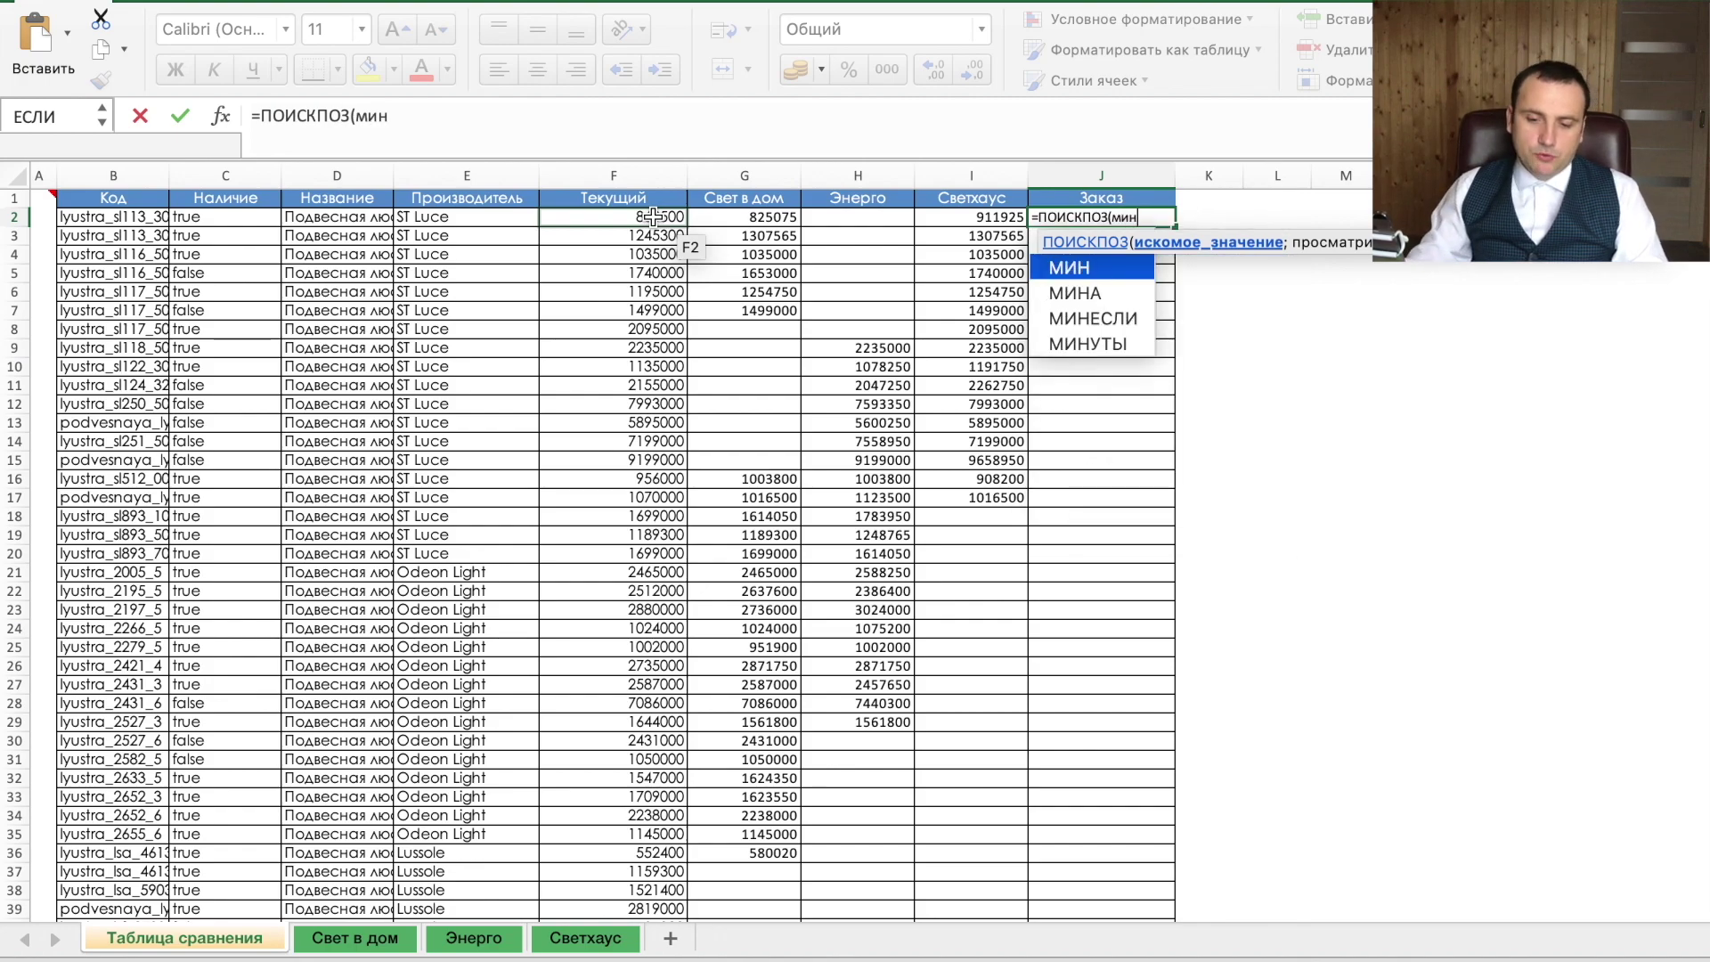
pyautogui.press('Tab')
pyautogui.moveTo(638, 218); pyautogui.dragTo(964, 223)
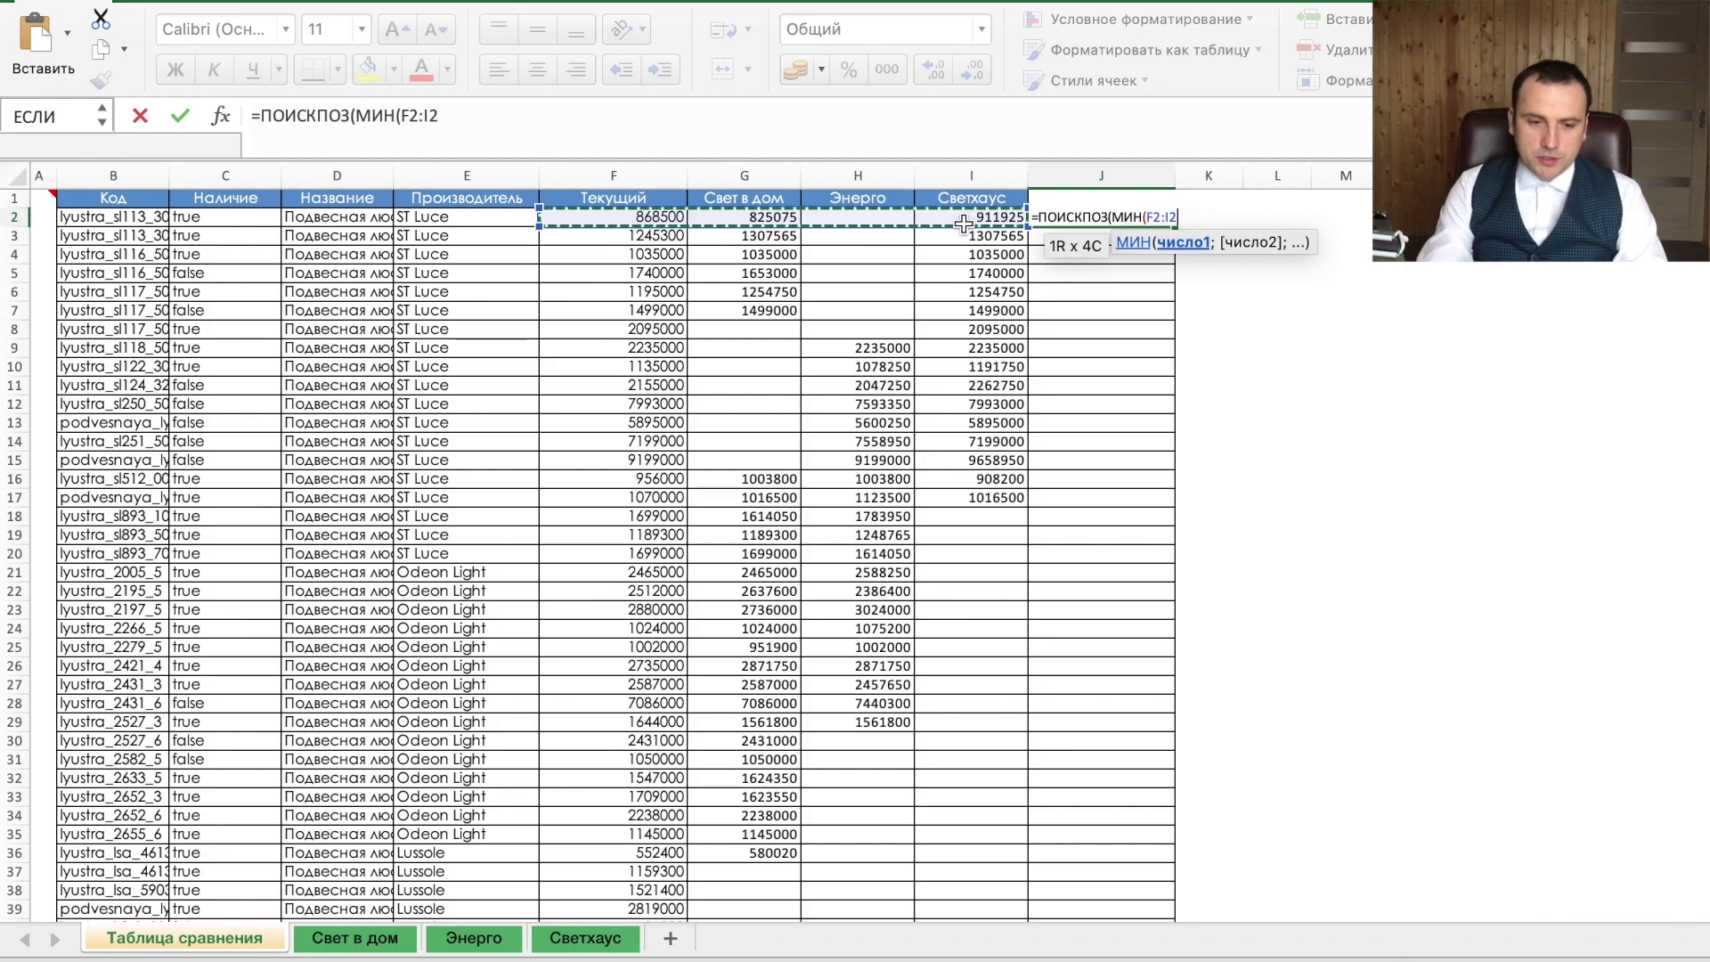
pyautogui.write(');')
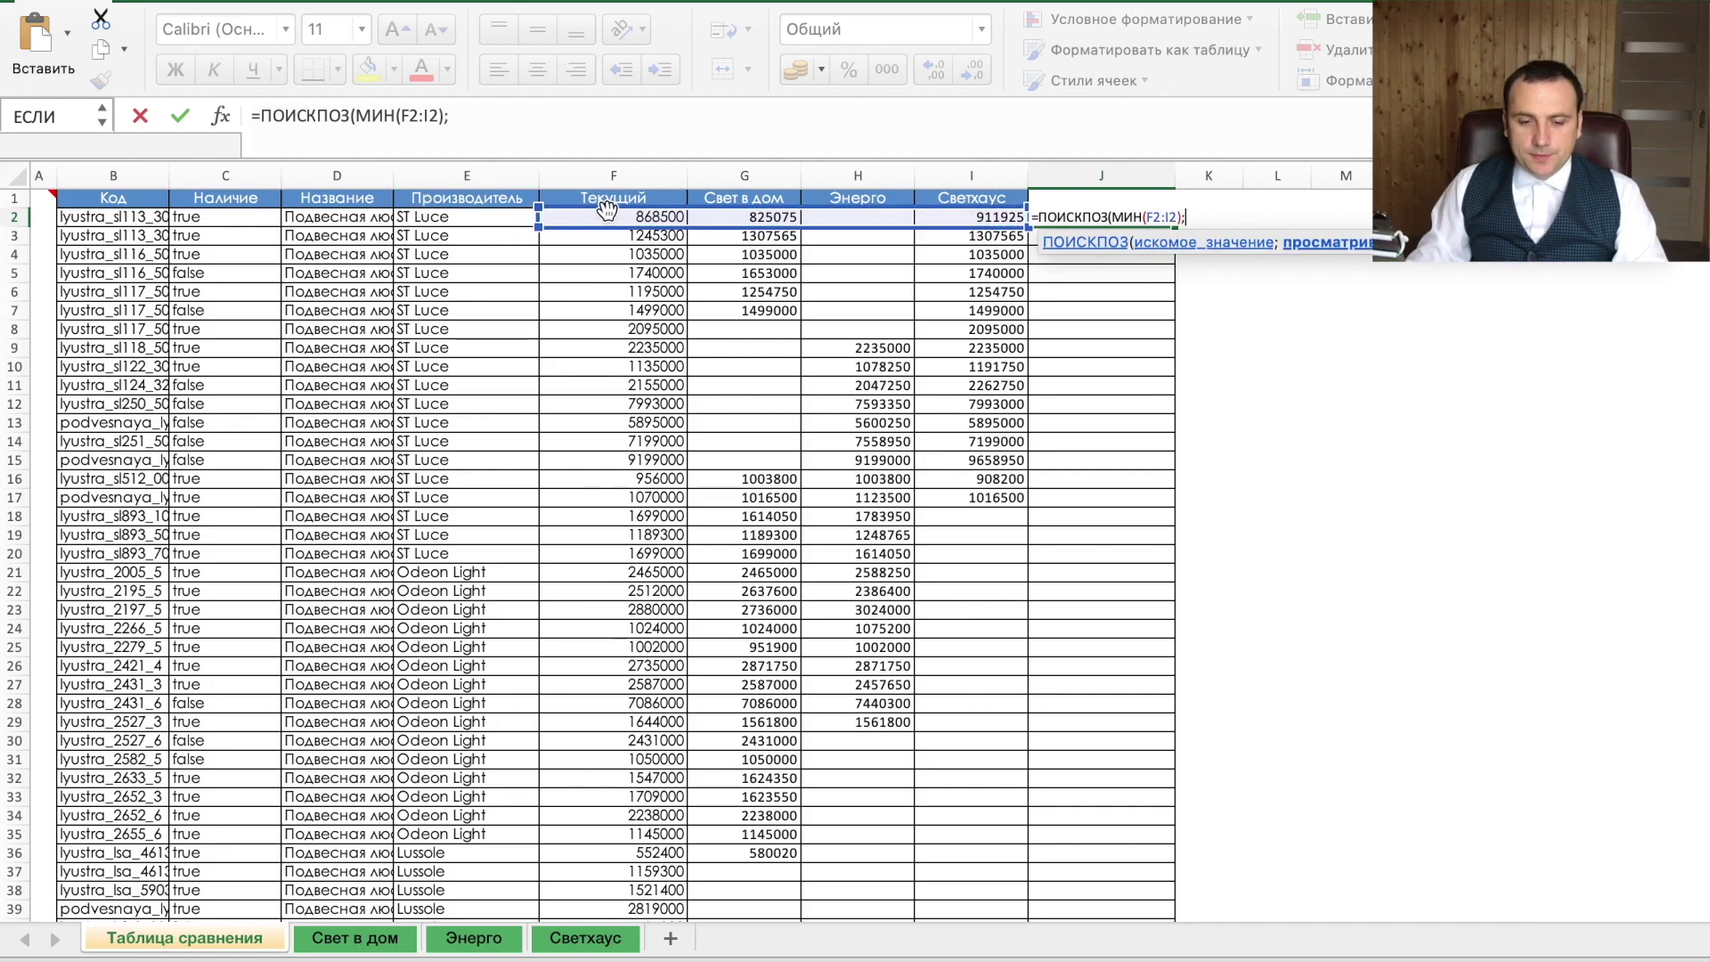
pyautogui.moveTo(607, 216); pyautogui.dragTo(937, 221)
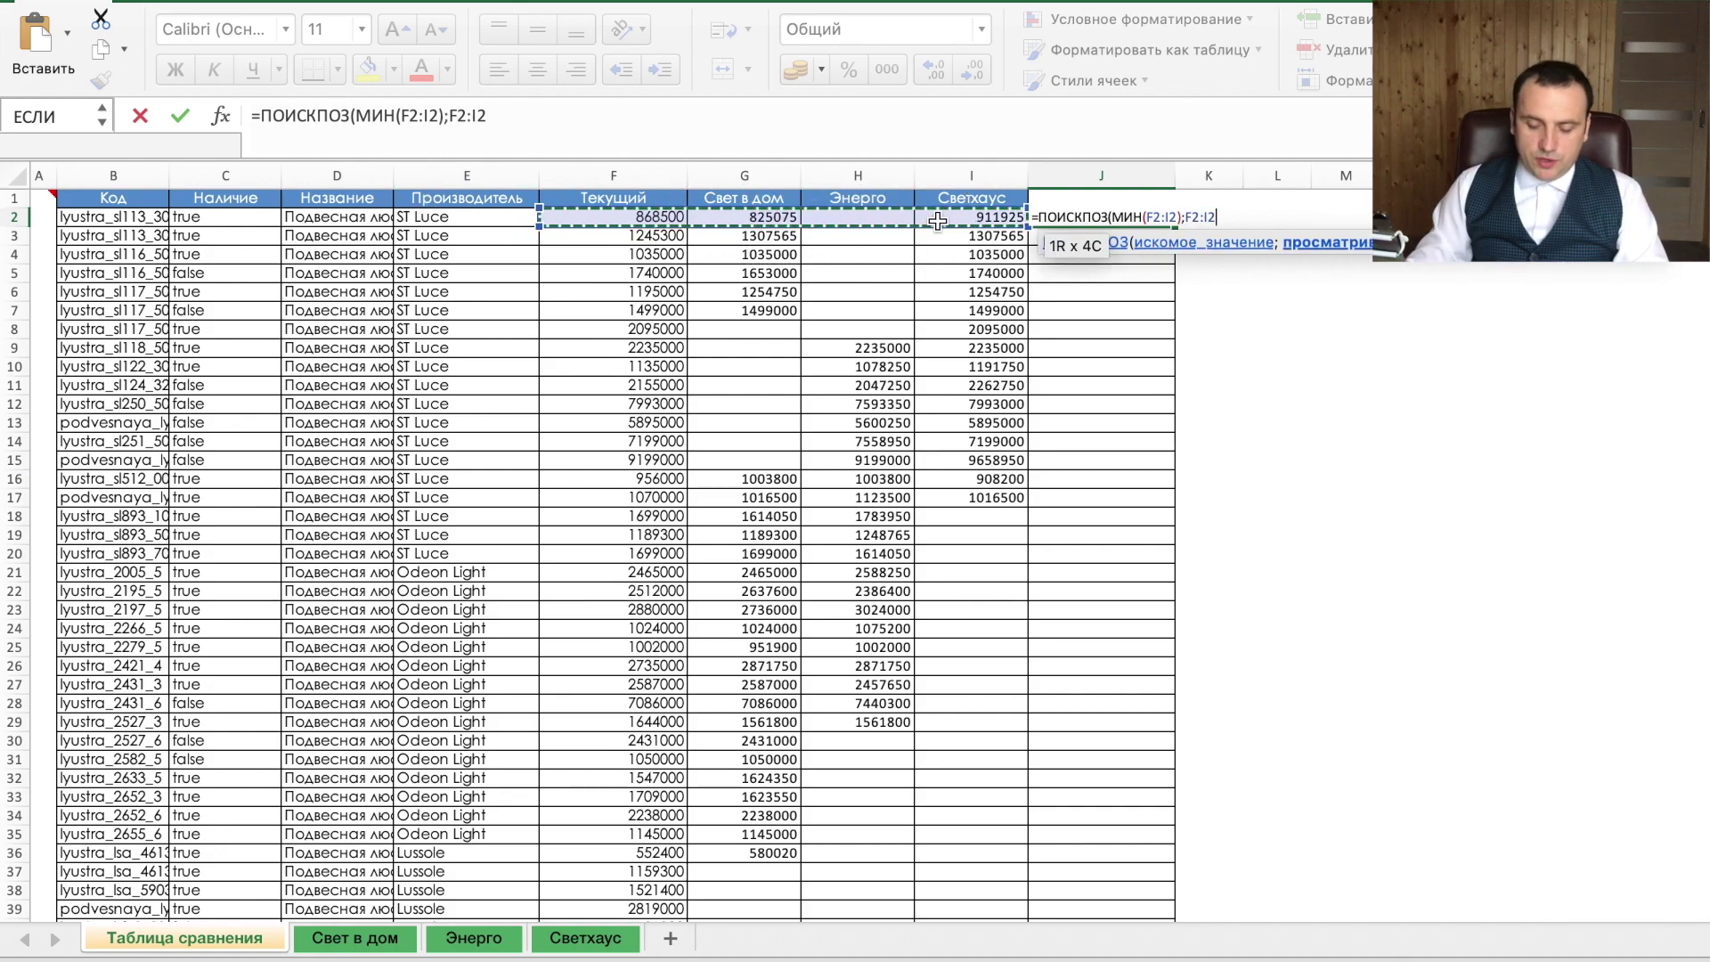
pyautogui.write(';')
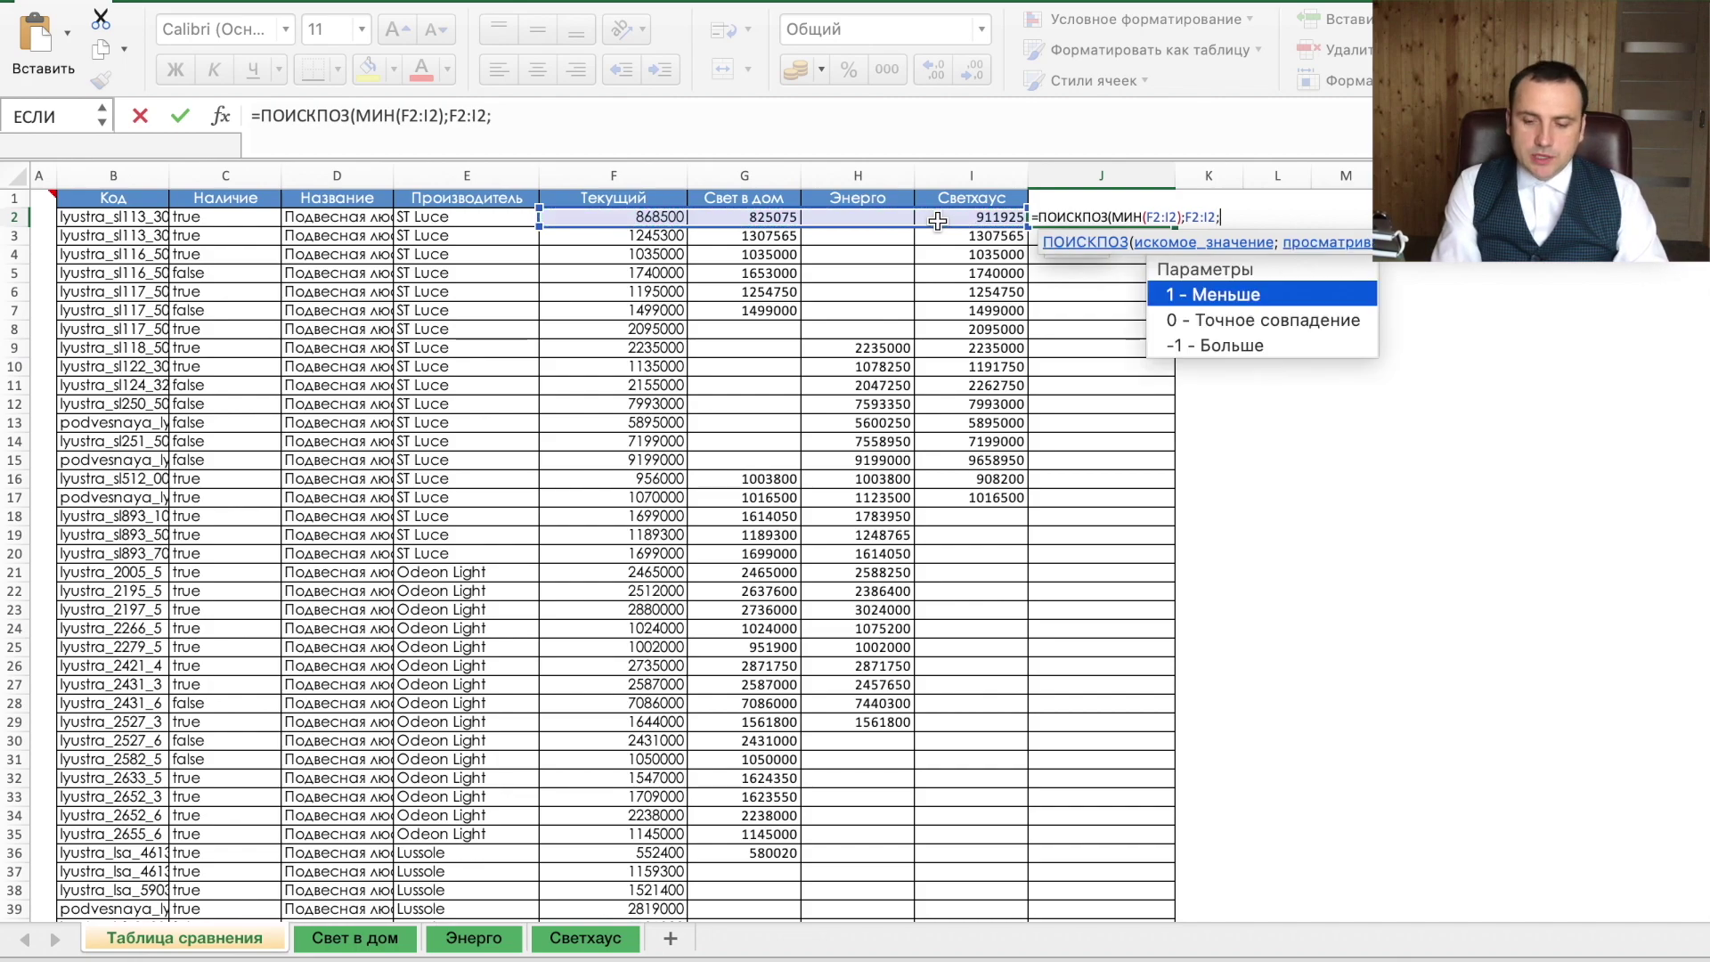
pyautogui.write(')')
pyautogui.press('Return')
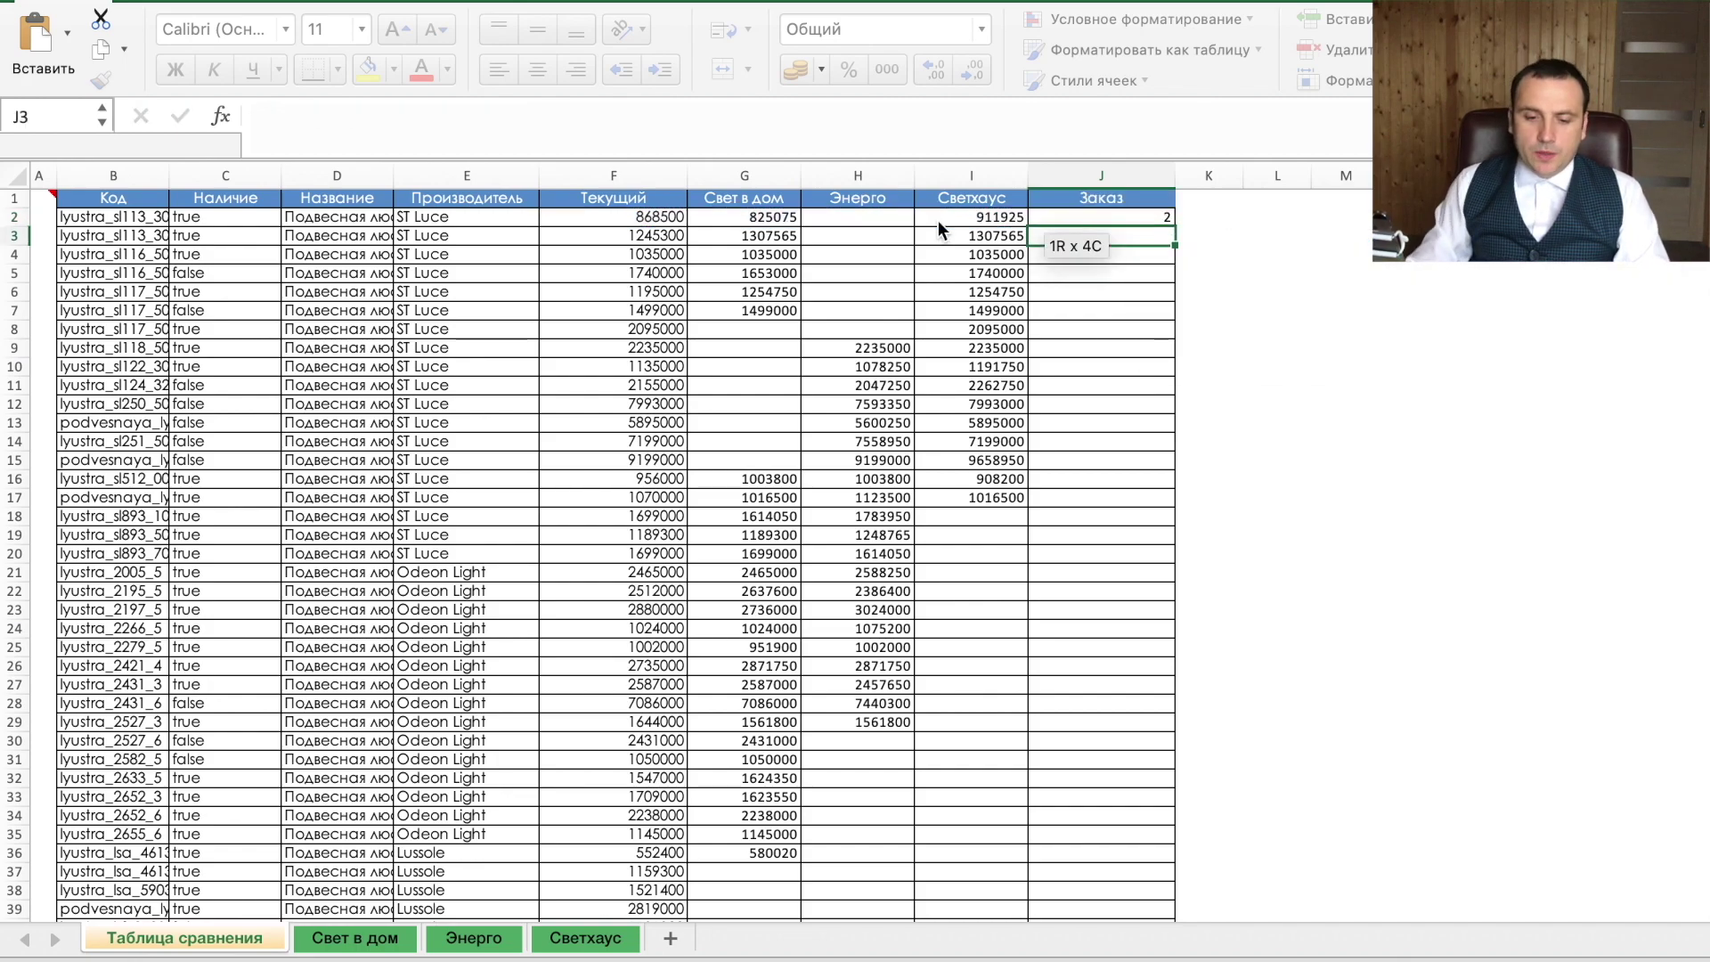
# Wrap J2's existing MIN/MATCH lookup formula inside a ВЫБОР function.
pyautogui.click(757, 221)
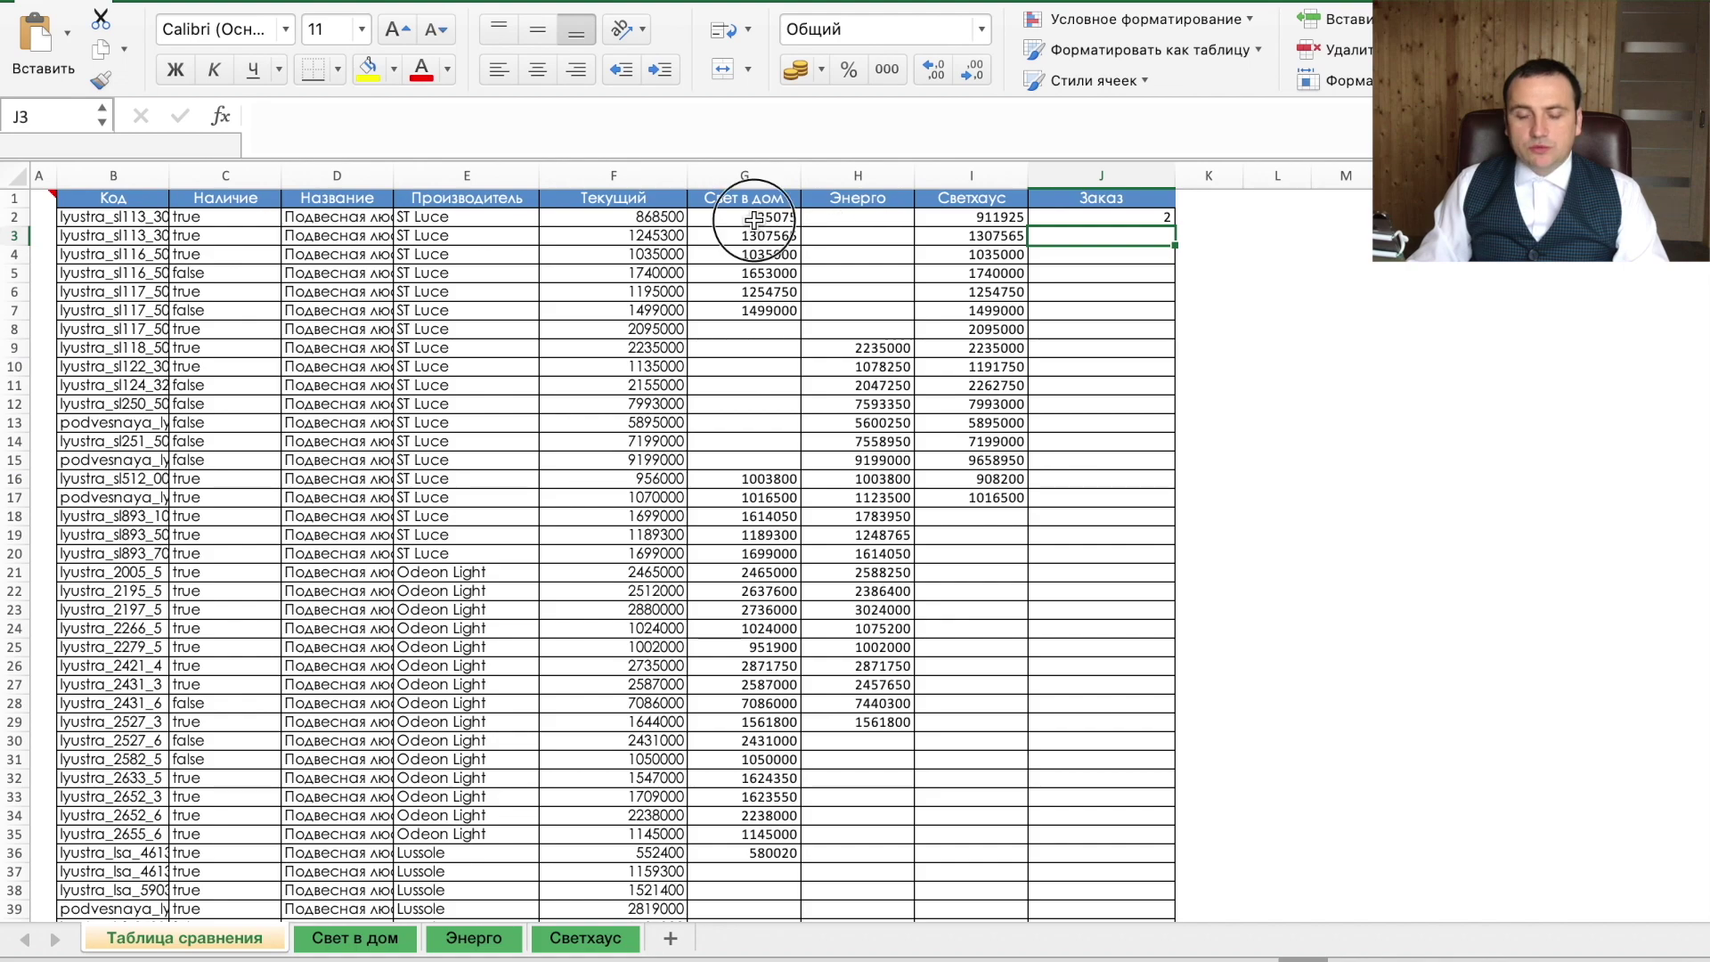
pyautogui.click(1127, 219)
pyautogui.click(259, 116)
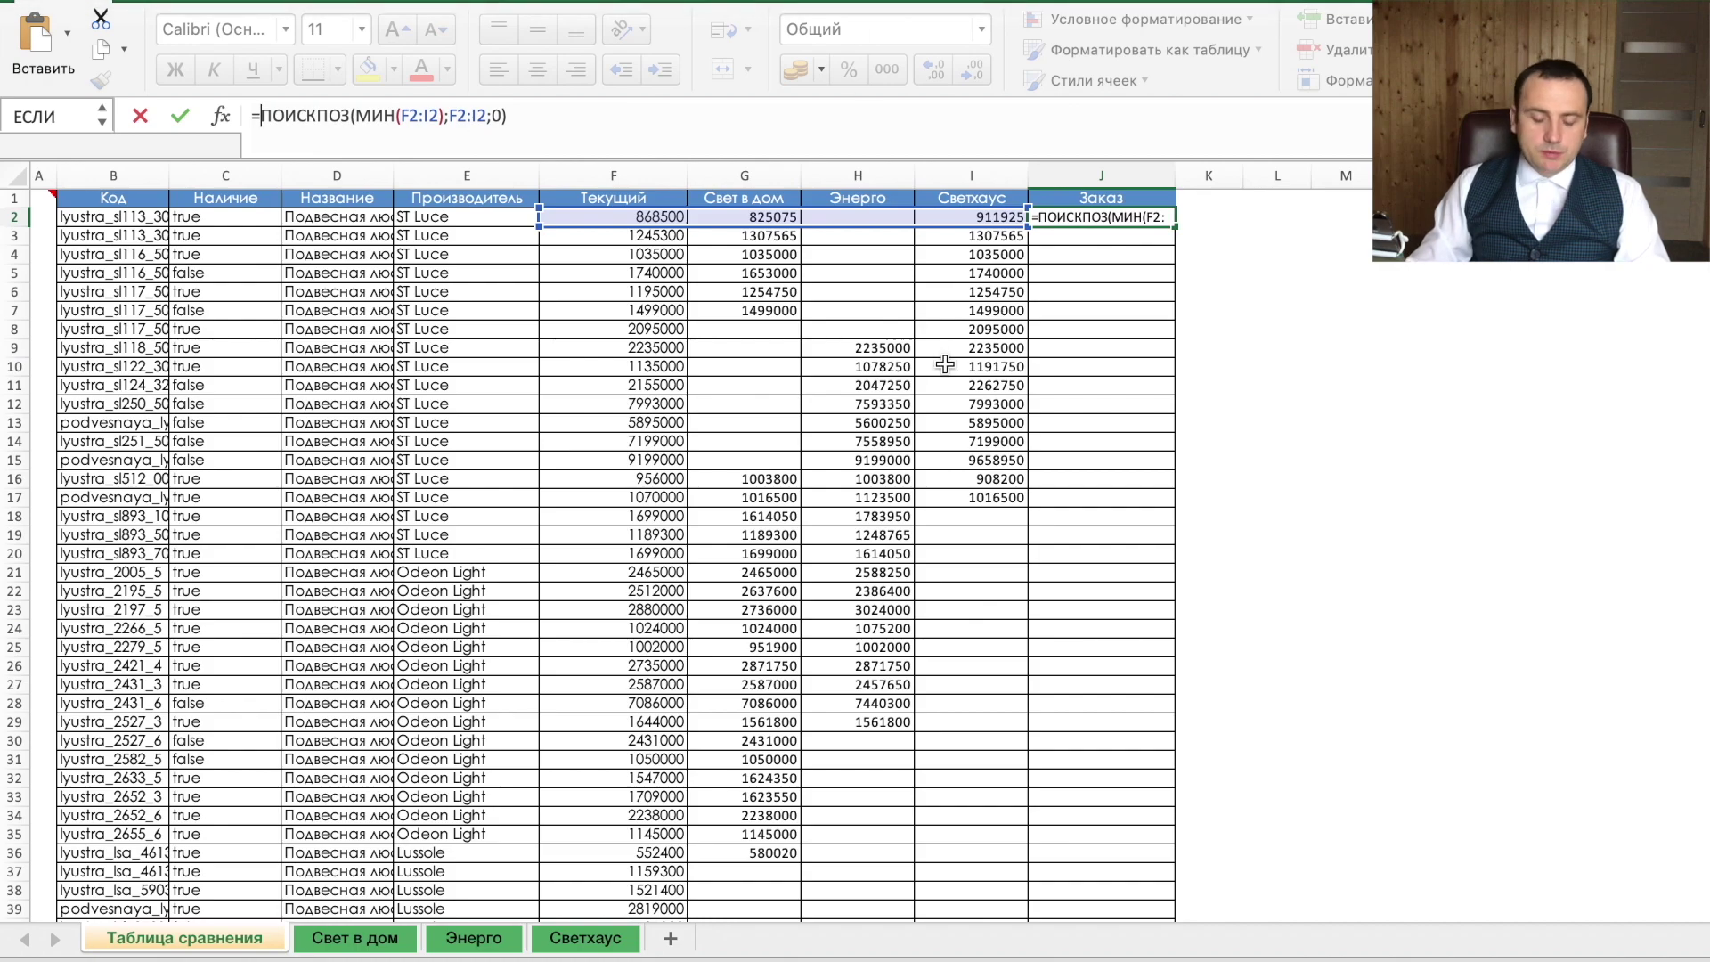
pyautogui.write('ВЫБОР')
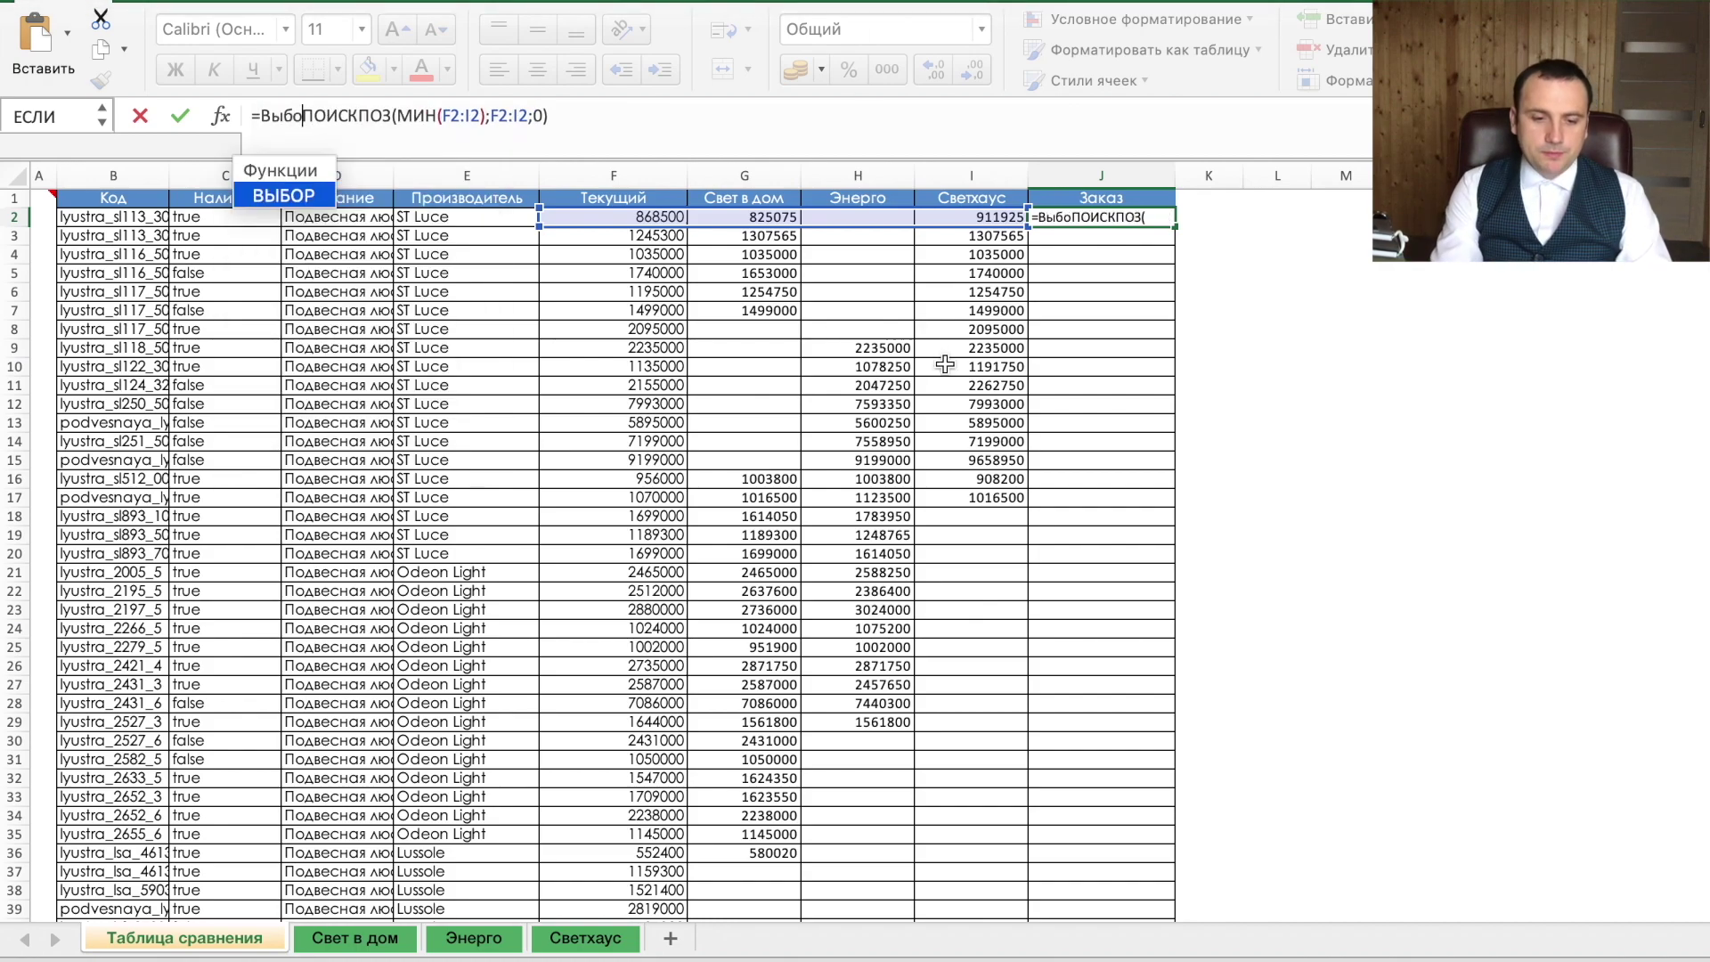
pyautogui.write('(')
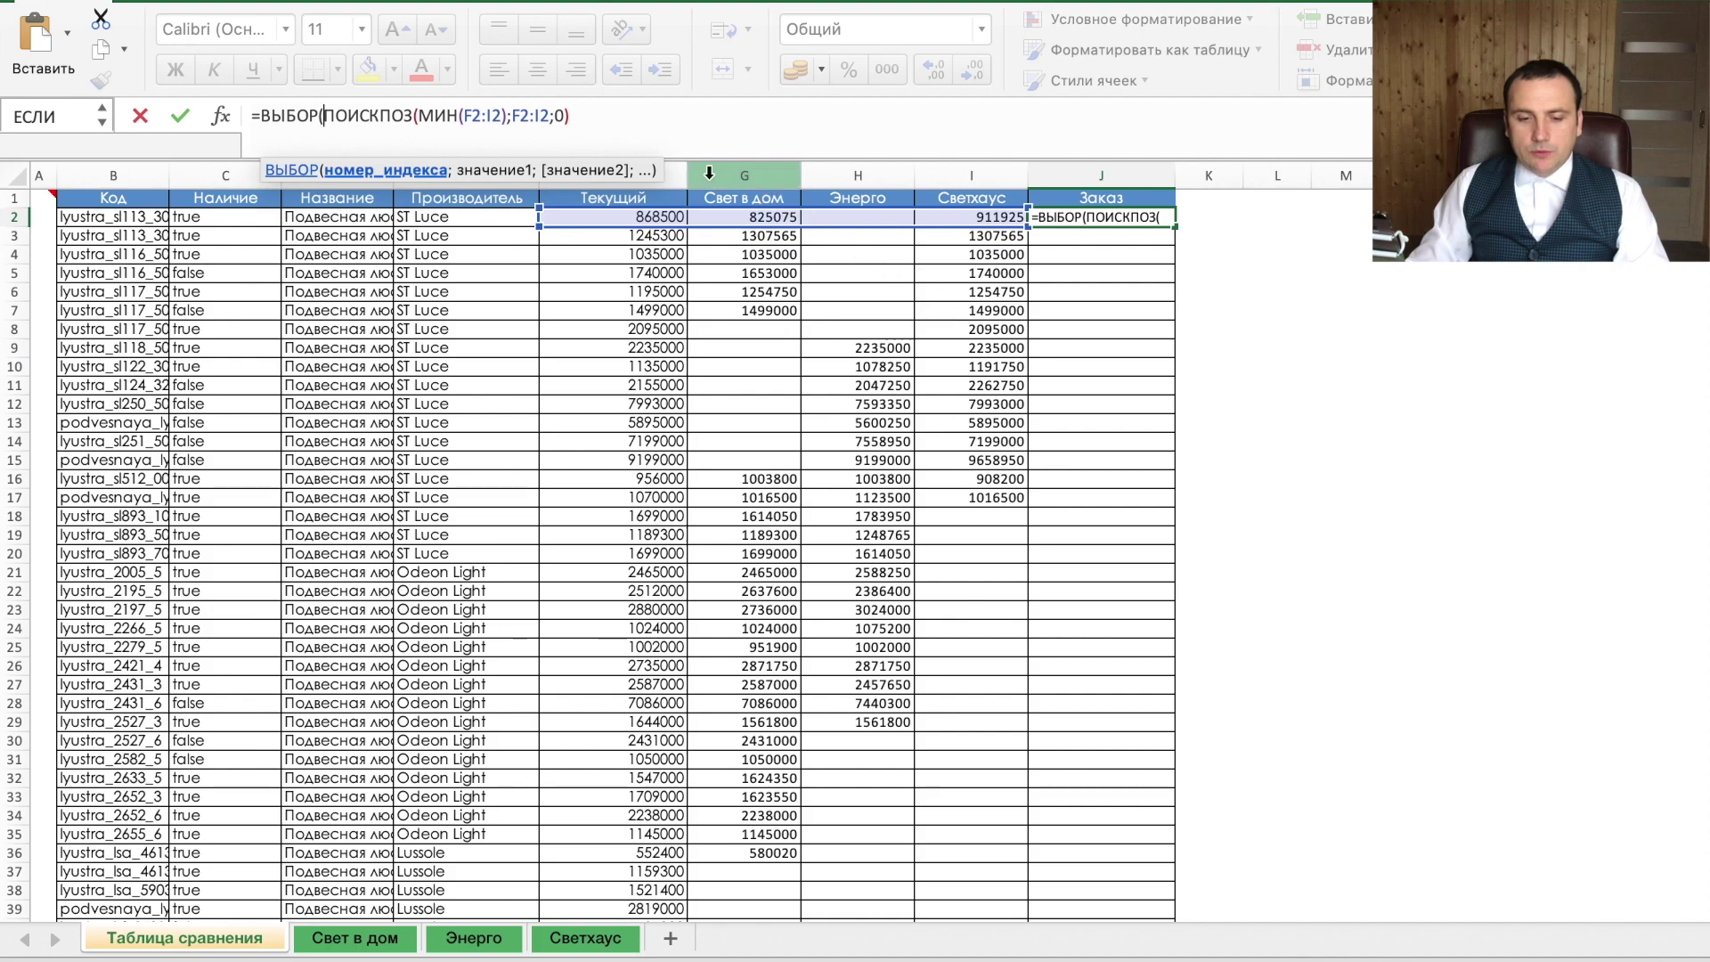
pyautogui.click(630, 128)
pyautogui.write(';')
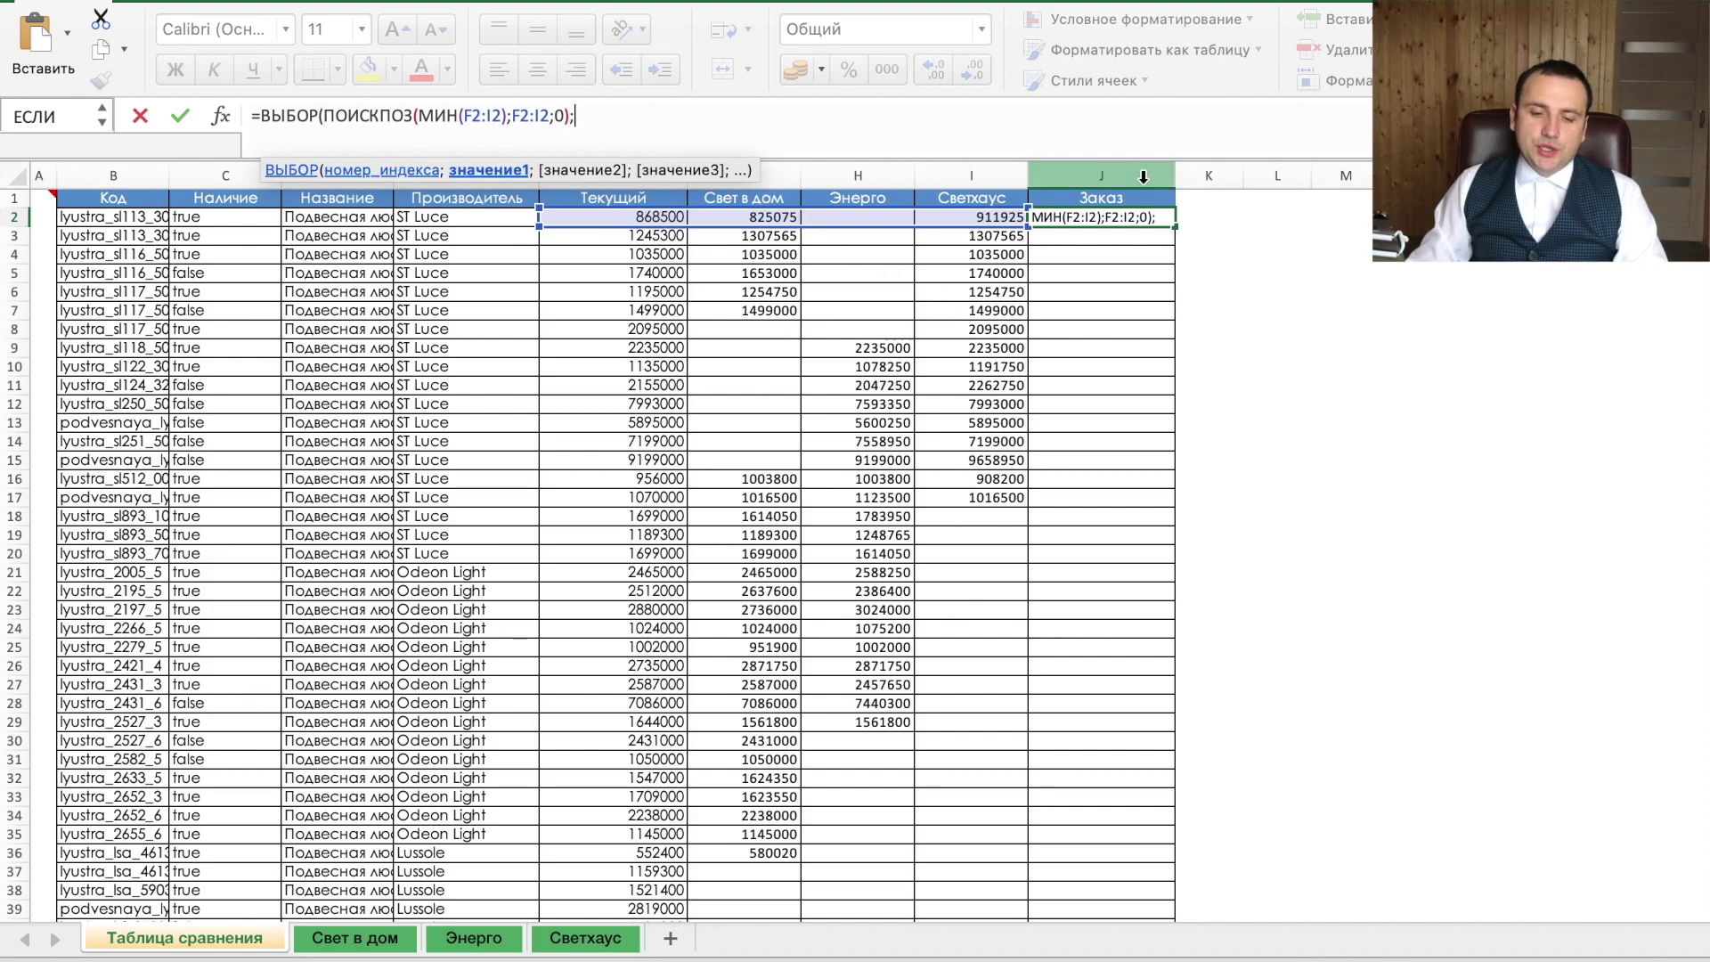
# Add F$1, G$1, H$1 and "Светхаус" as the ВЫБОР choices and commit the formula.
pyautogui.click(601, 196)
pyautogui.press('F4')
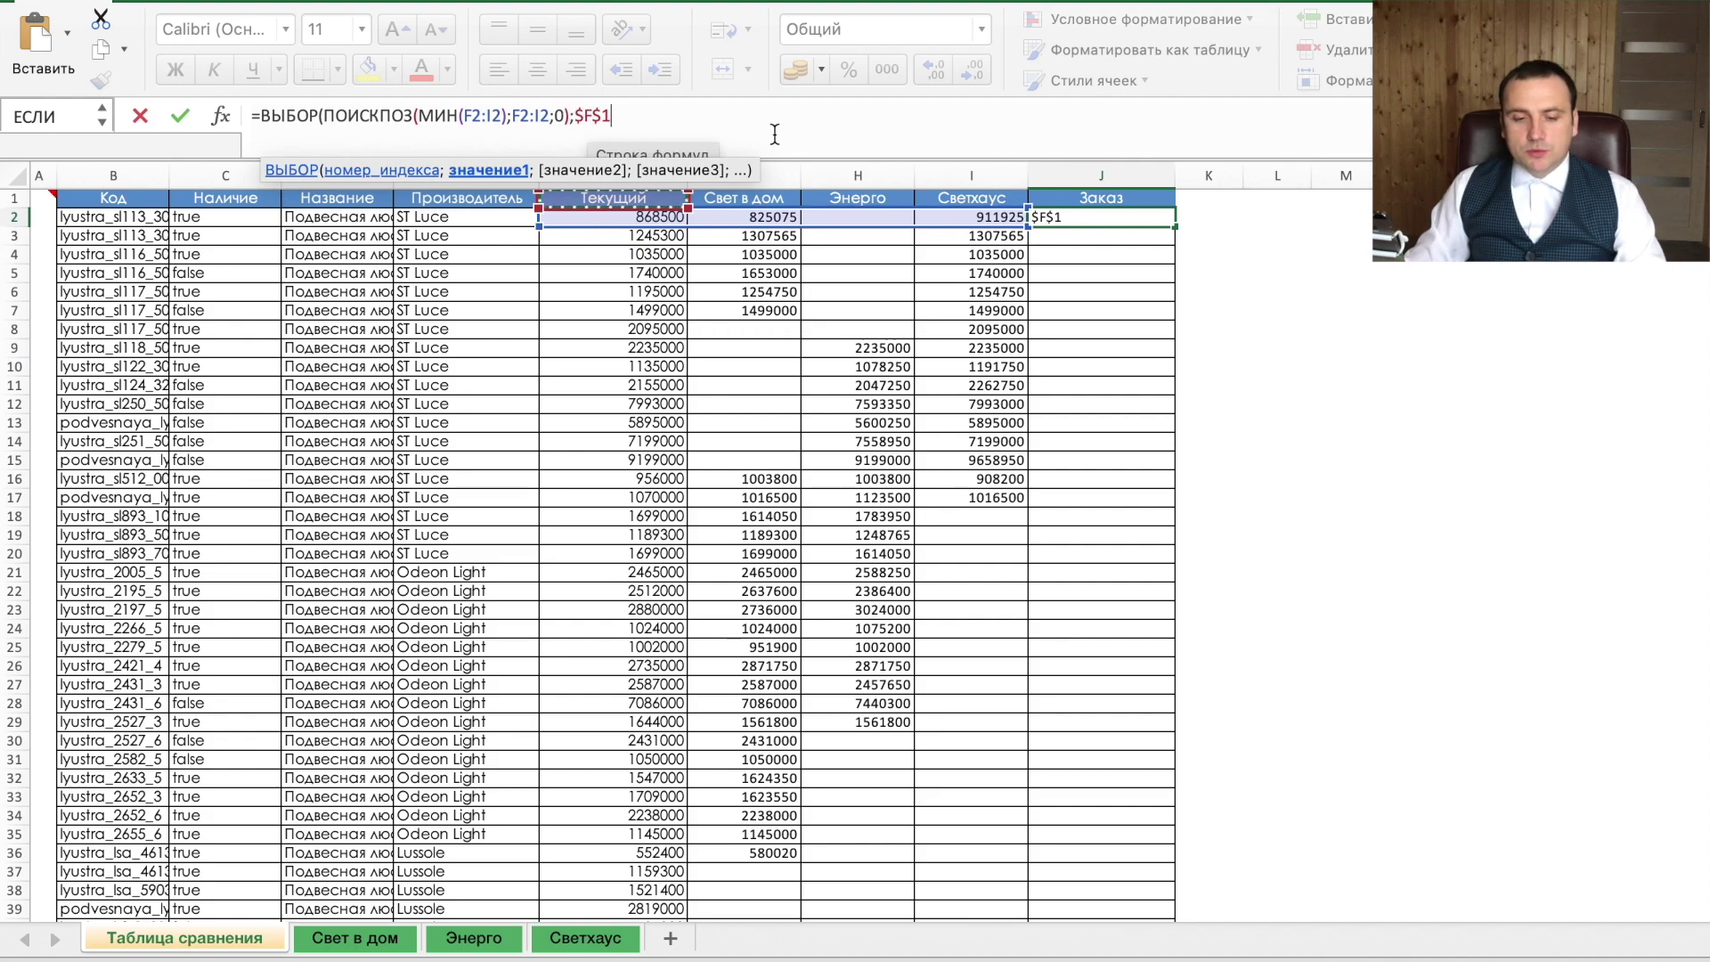
pyautogui.press('F4')
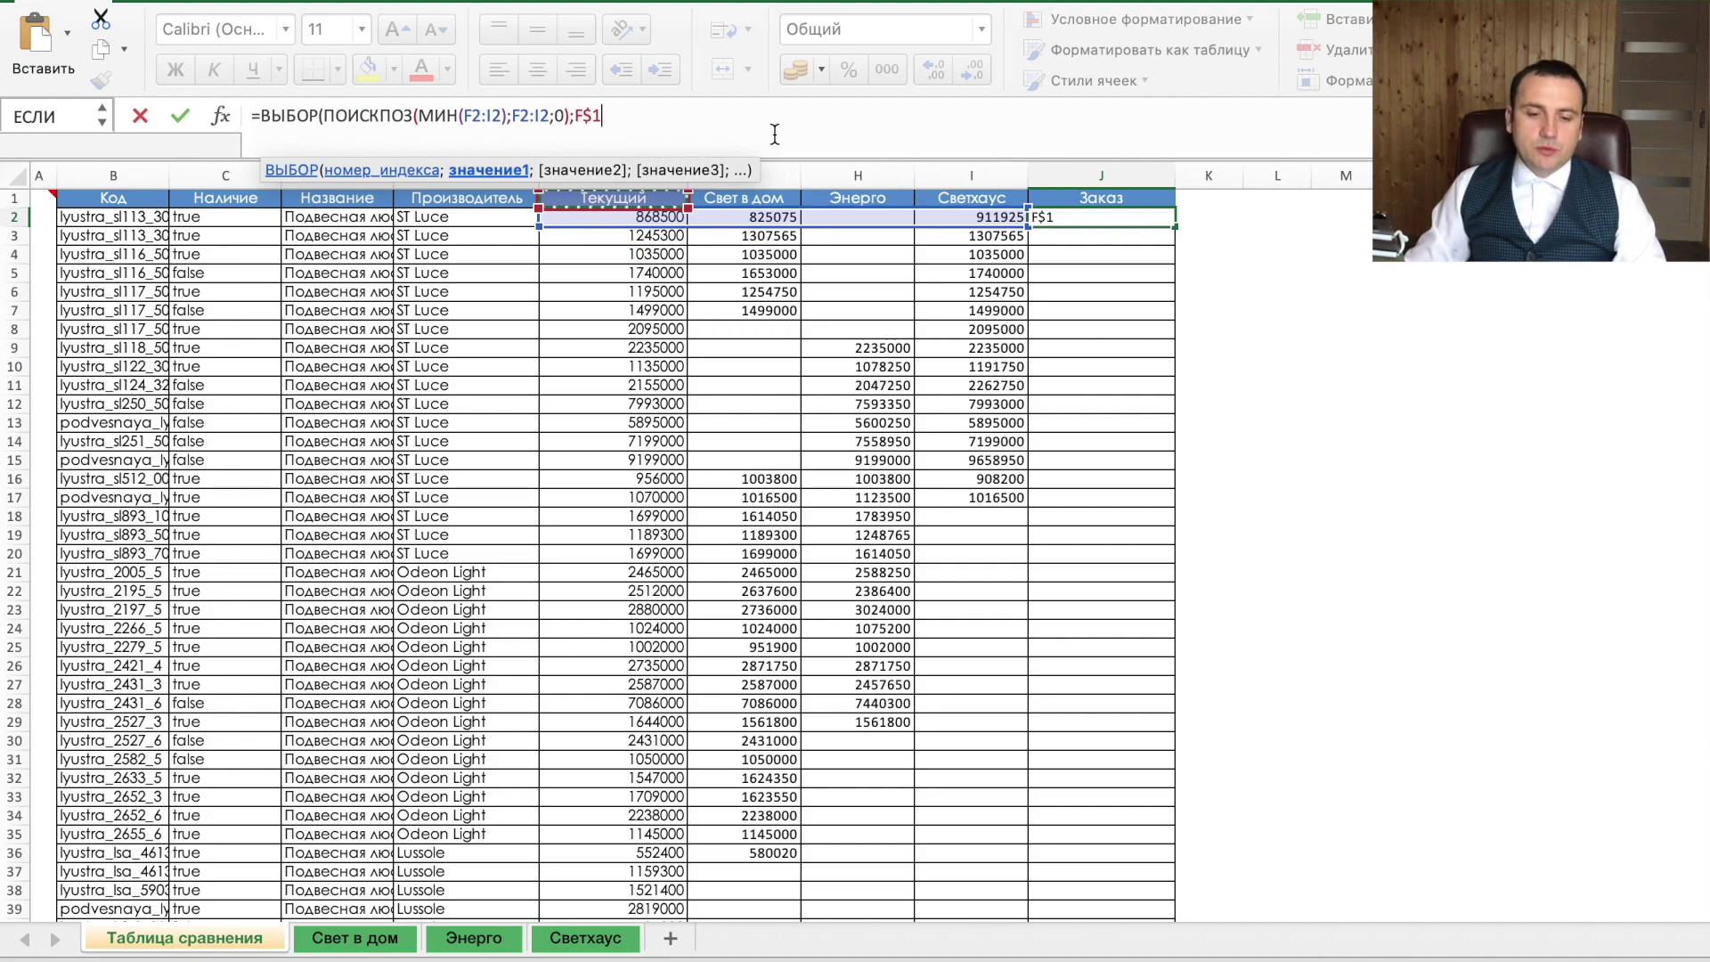
pyautogui.write(';')
pyautogui.click(727, 204)
pyautogui.press('F4')
pyautogui.press('F4')
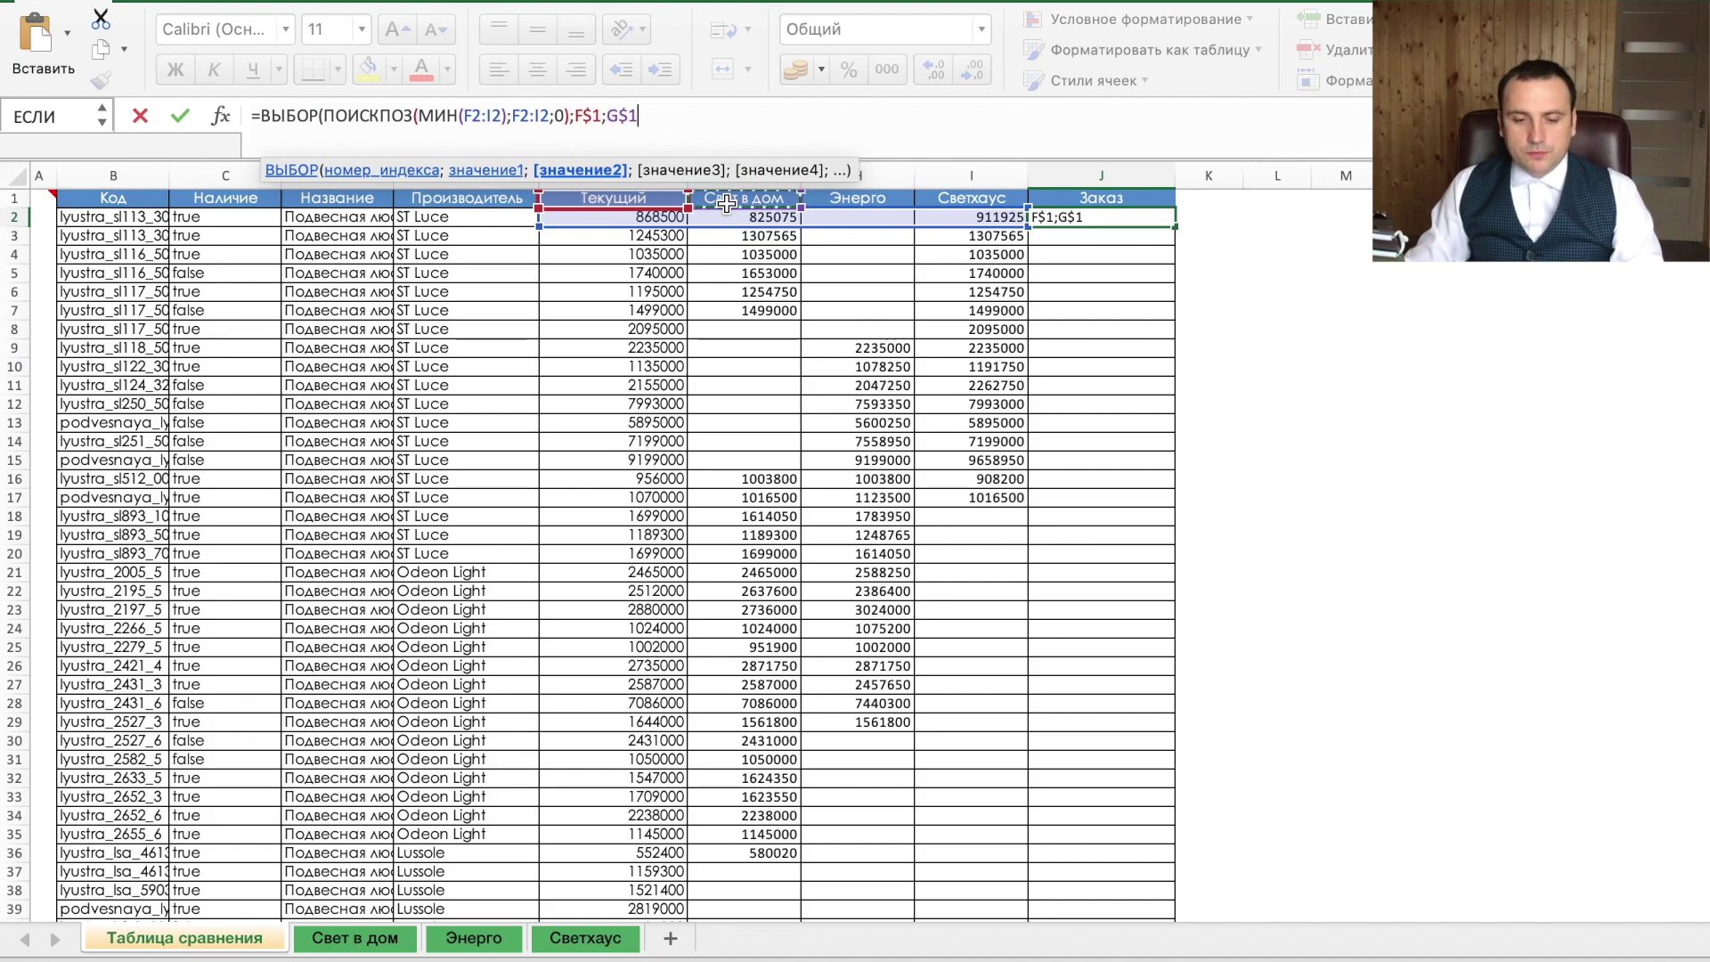
pyautogui.write(';')
pyautogui.click(824, 196)
pyautogui.press('F4')
pyautogui.press('F4')
pyautogui.write(';')
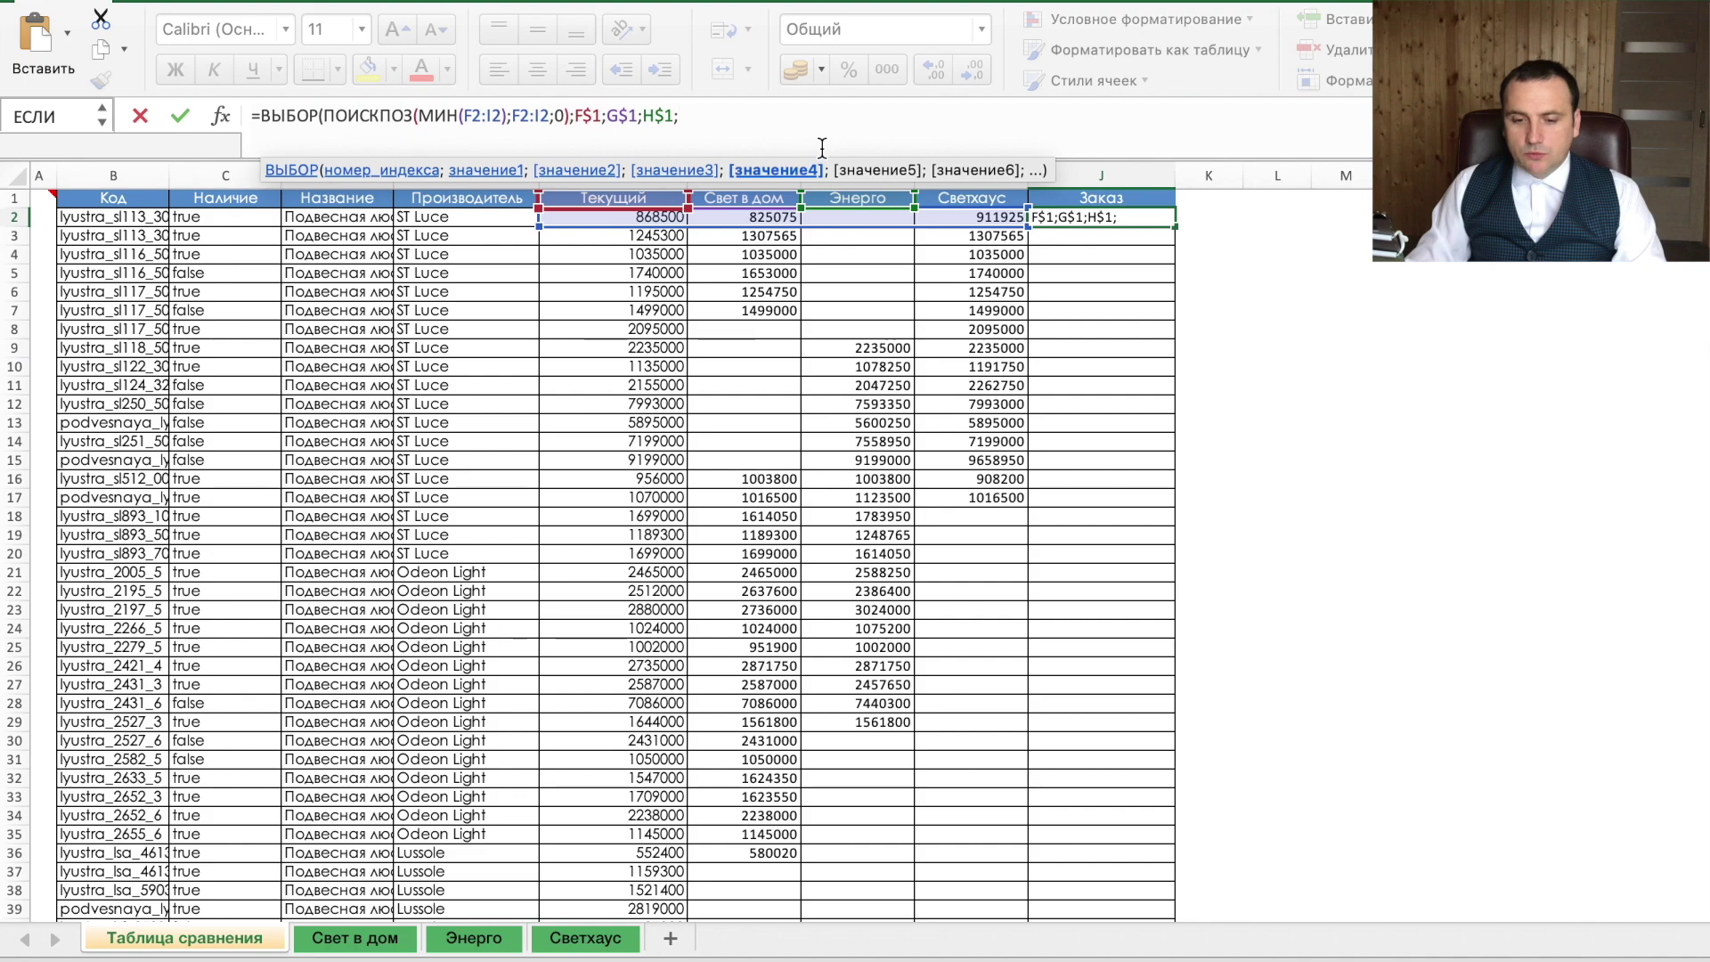
pyautogui.write('"Светх')
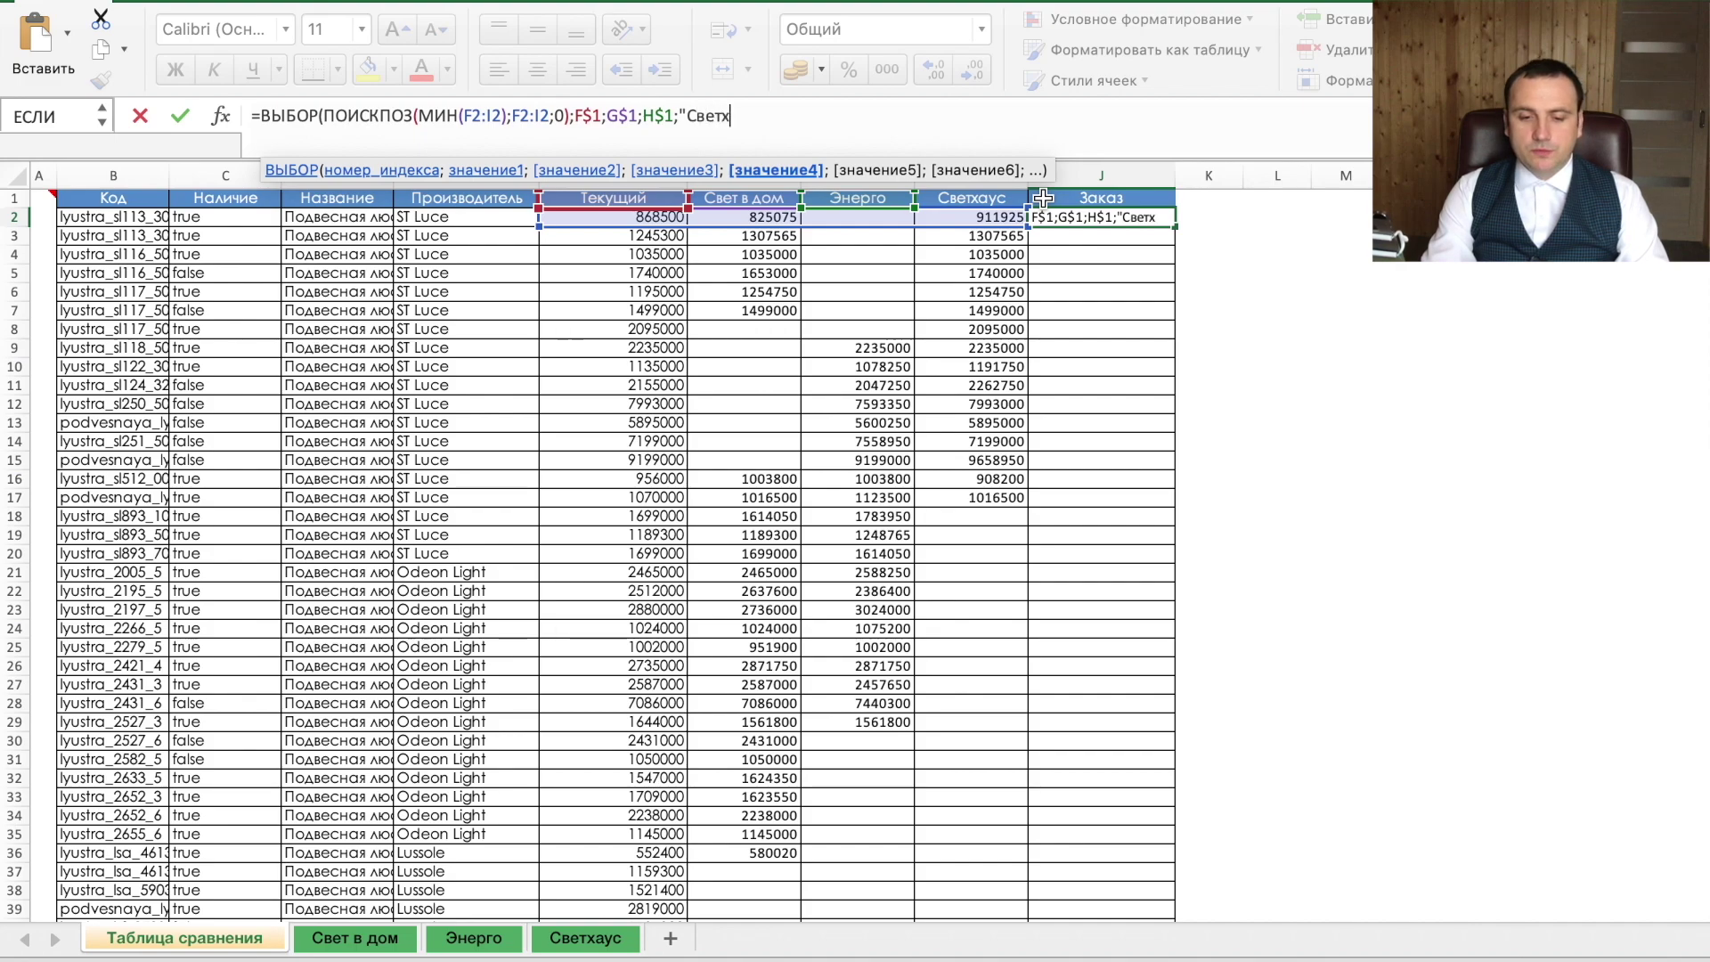
pyautogui.write('аус')
pyautogui.write(')')
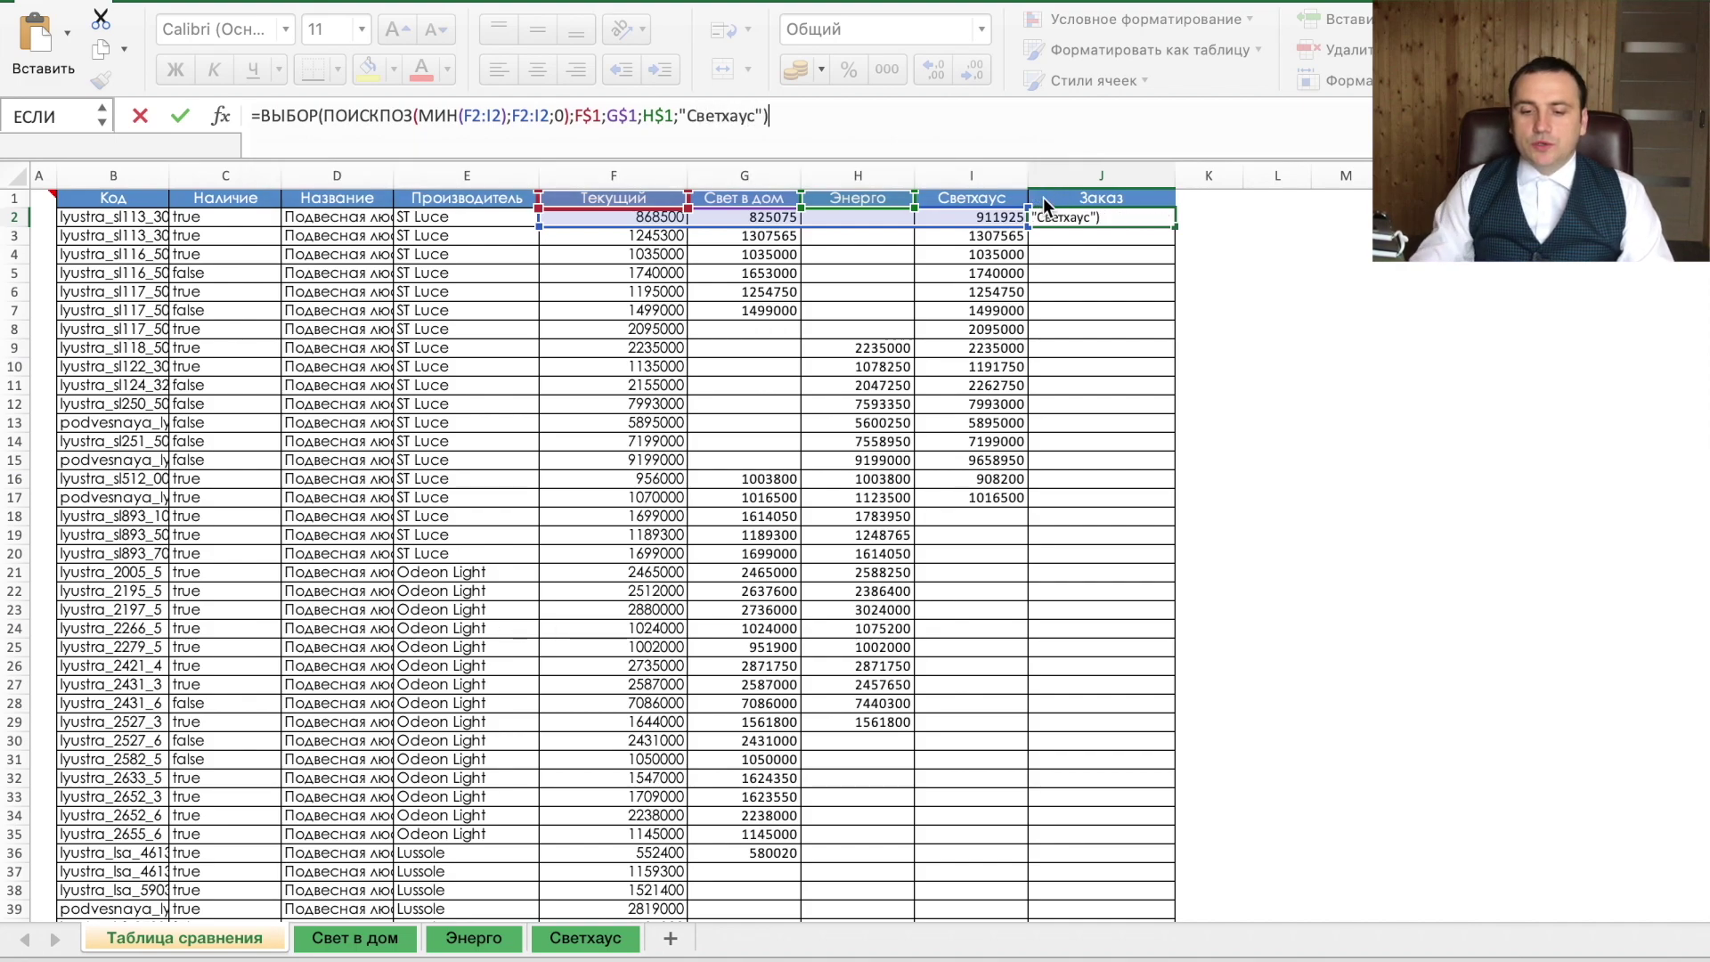
pyautogui.press('Return')
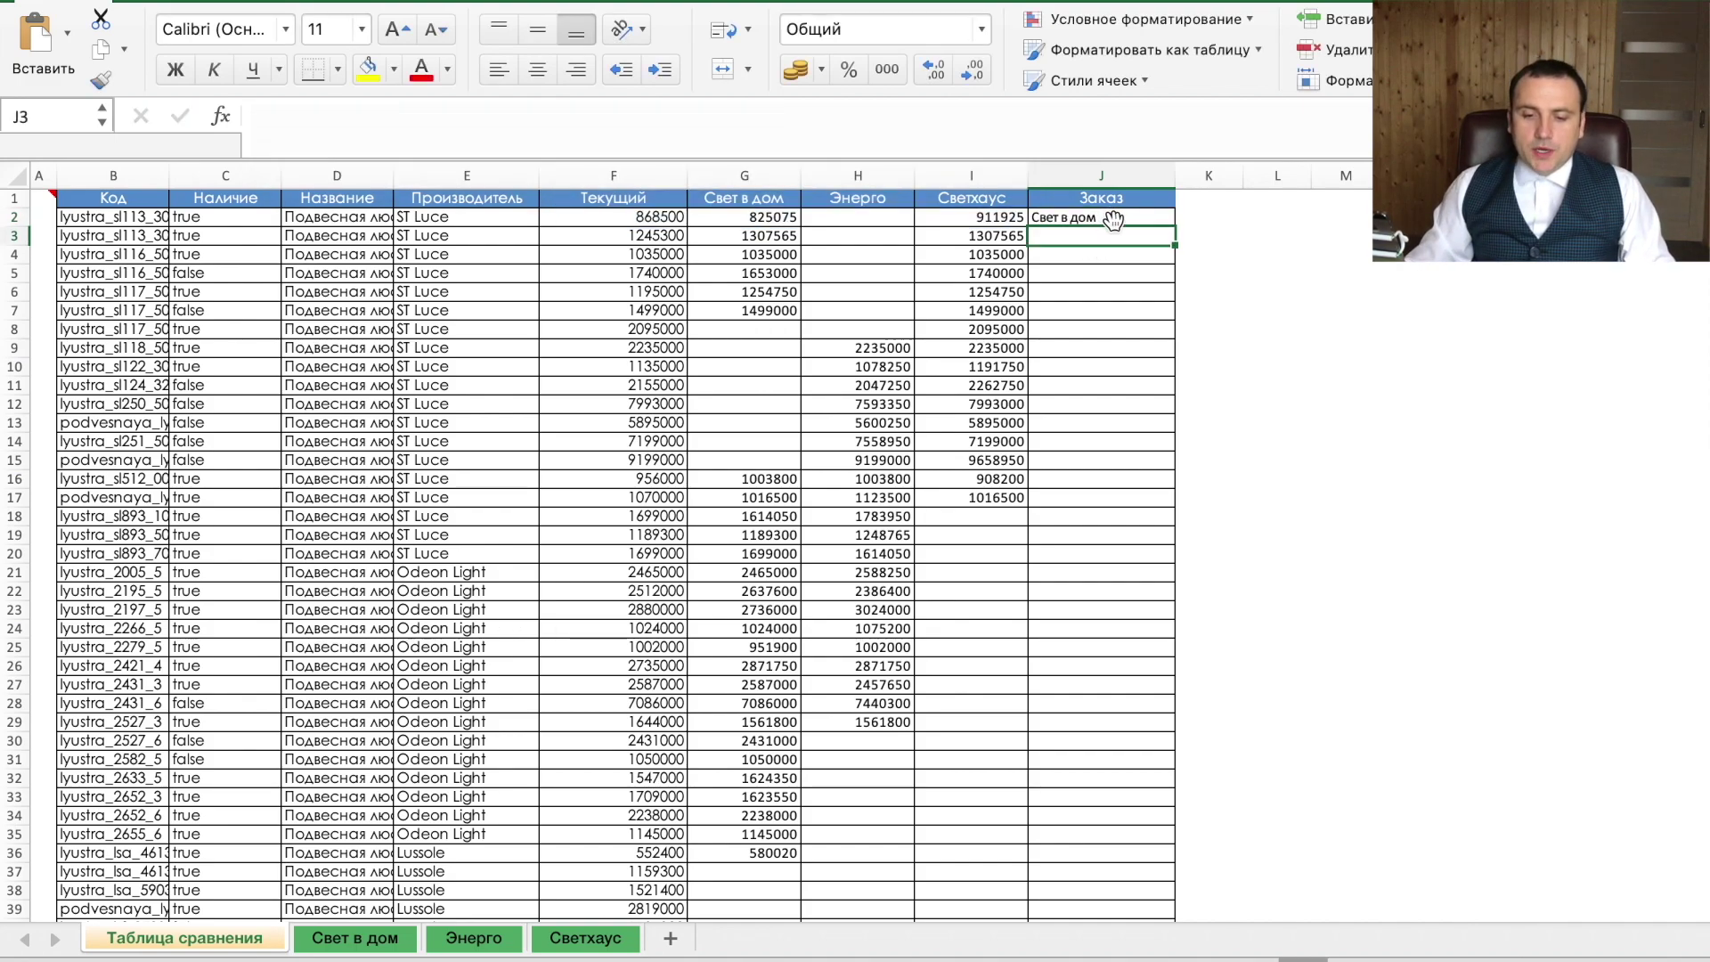
pyautogui.click(1113, 219)
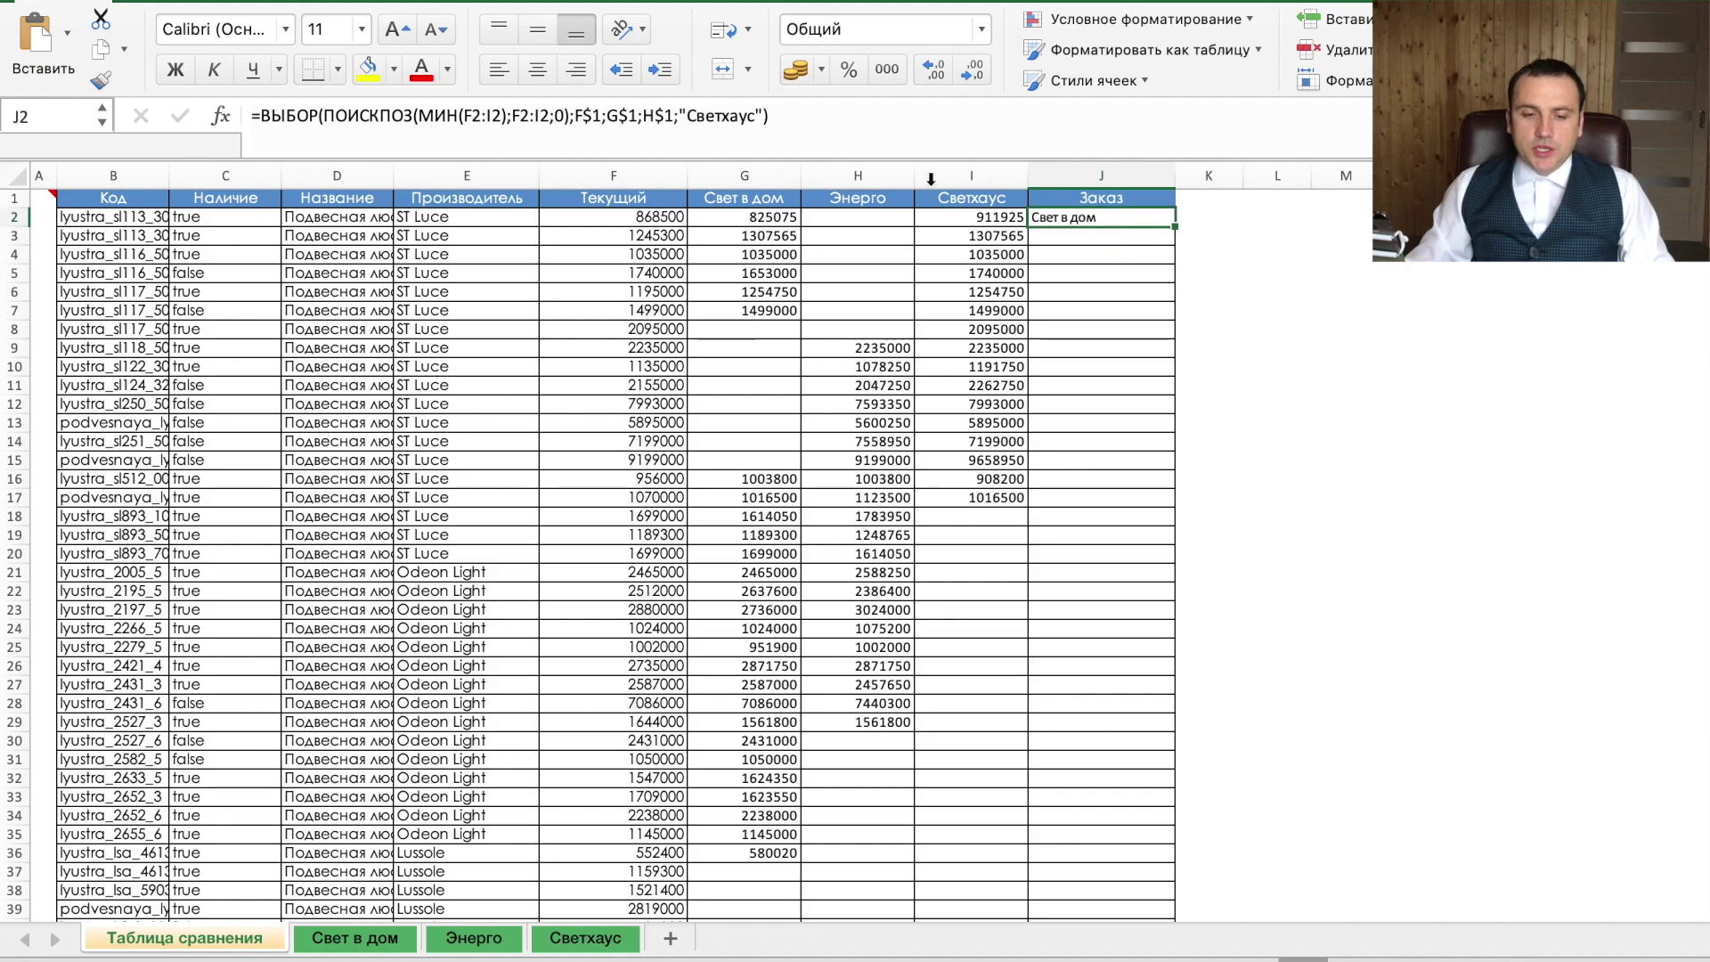
# Centre the supplier name in J2 and fill its formula down the whole Заказ column.
pyautogui.click(563, 72)
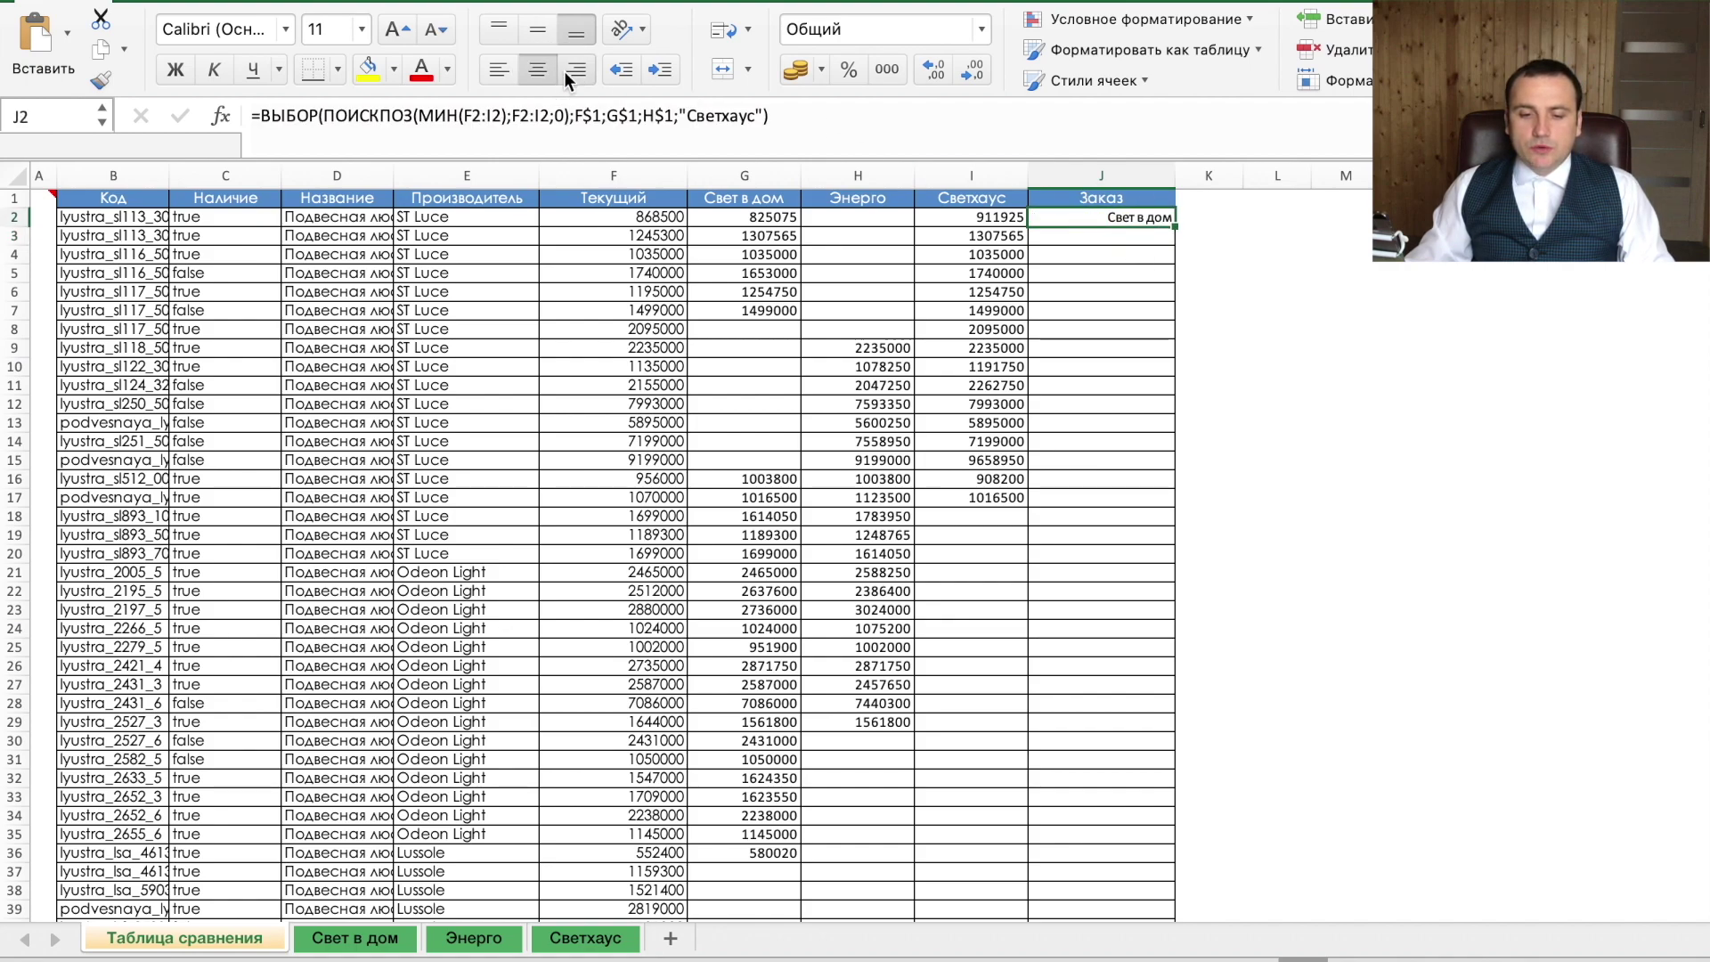
pyautogui.click(551, 69)
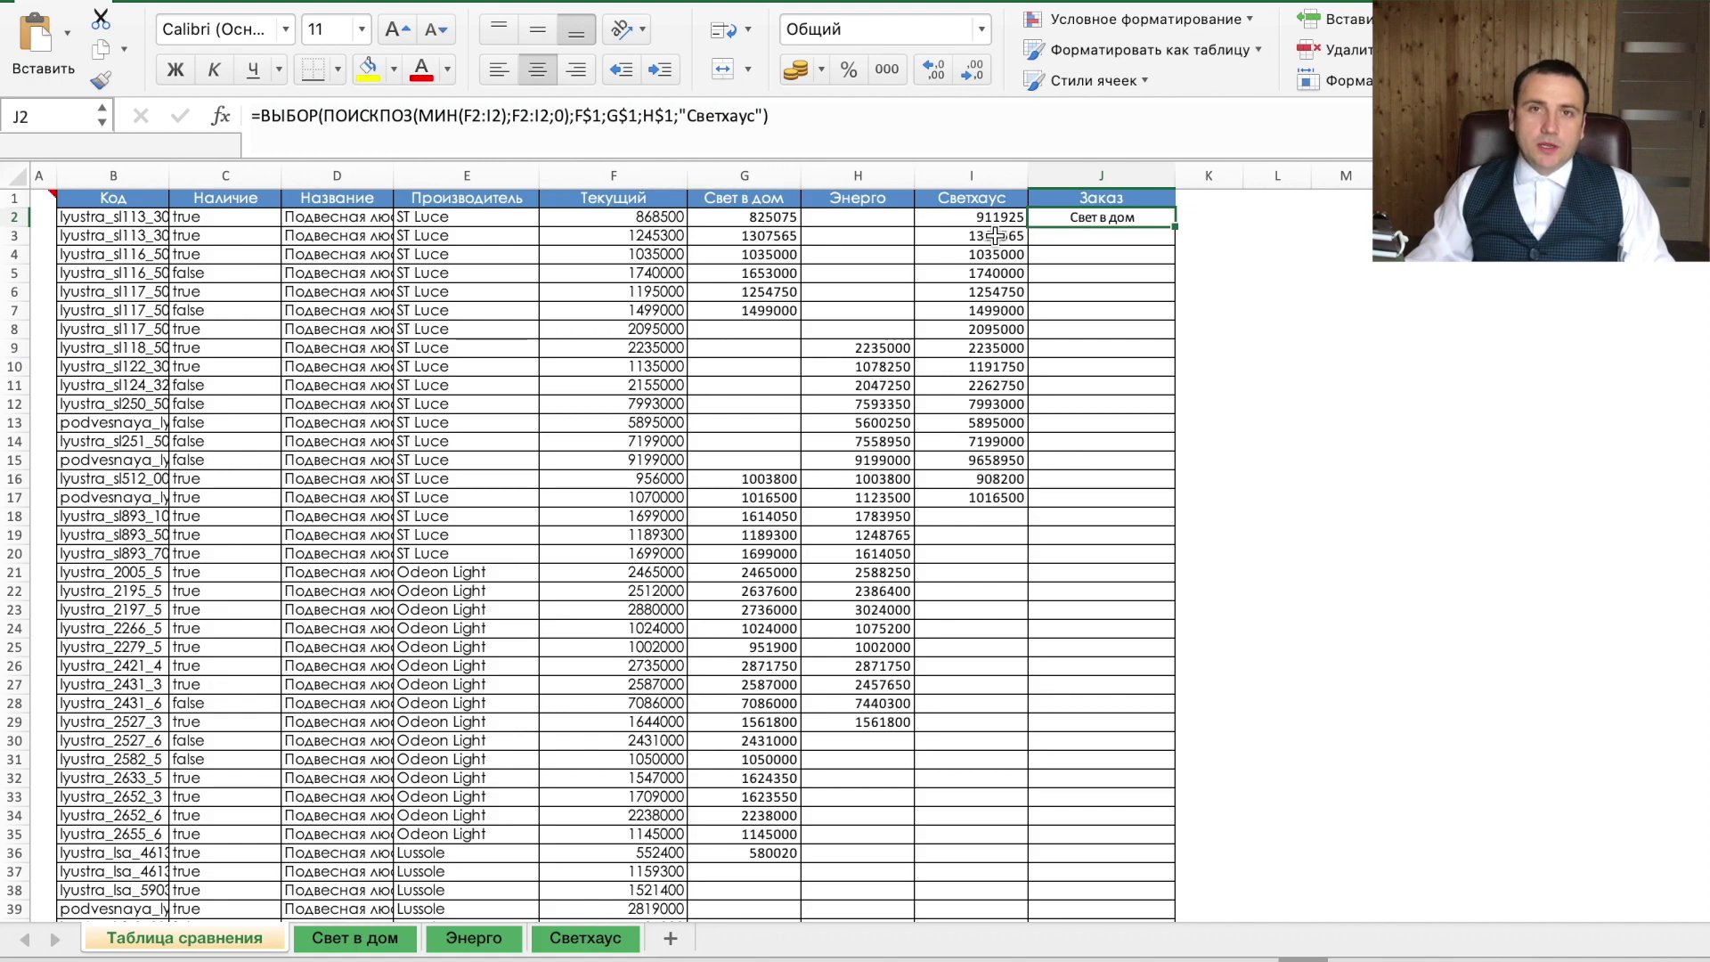
pyautogui.doubleClick(1178, 225)
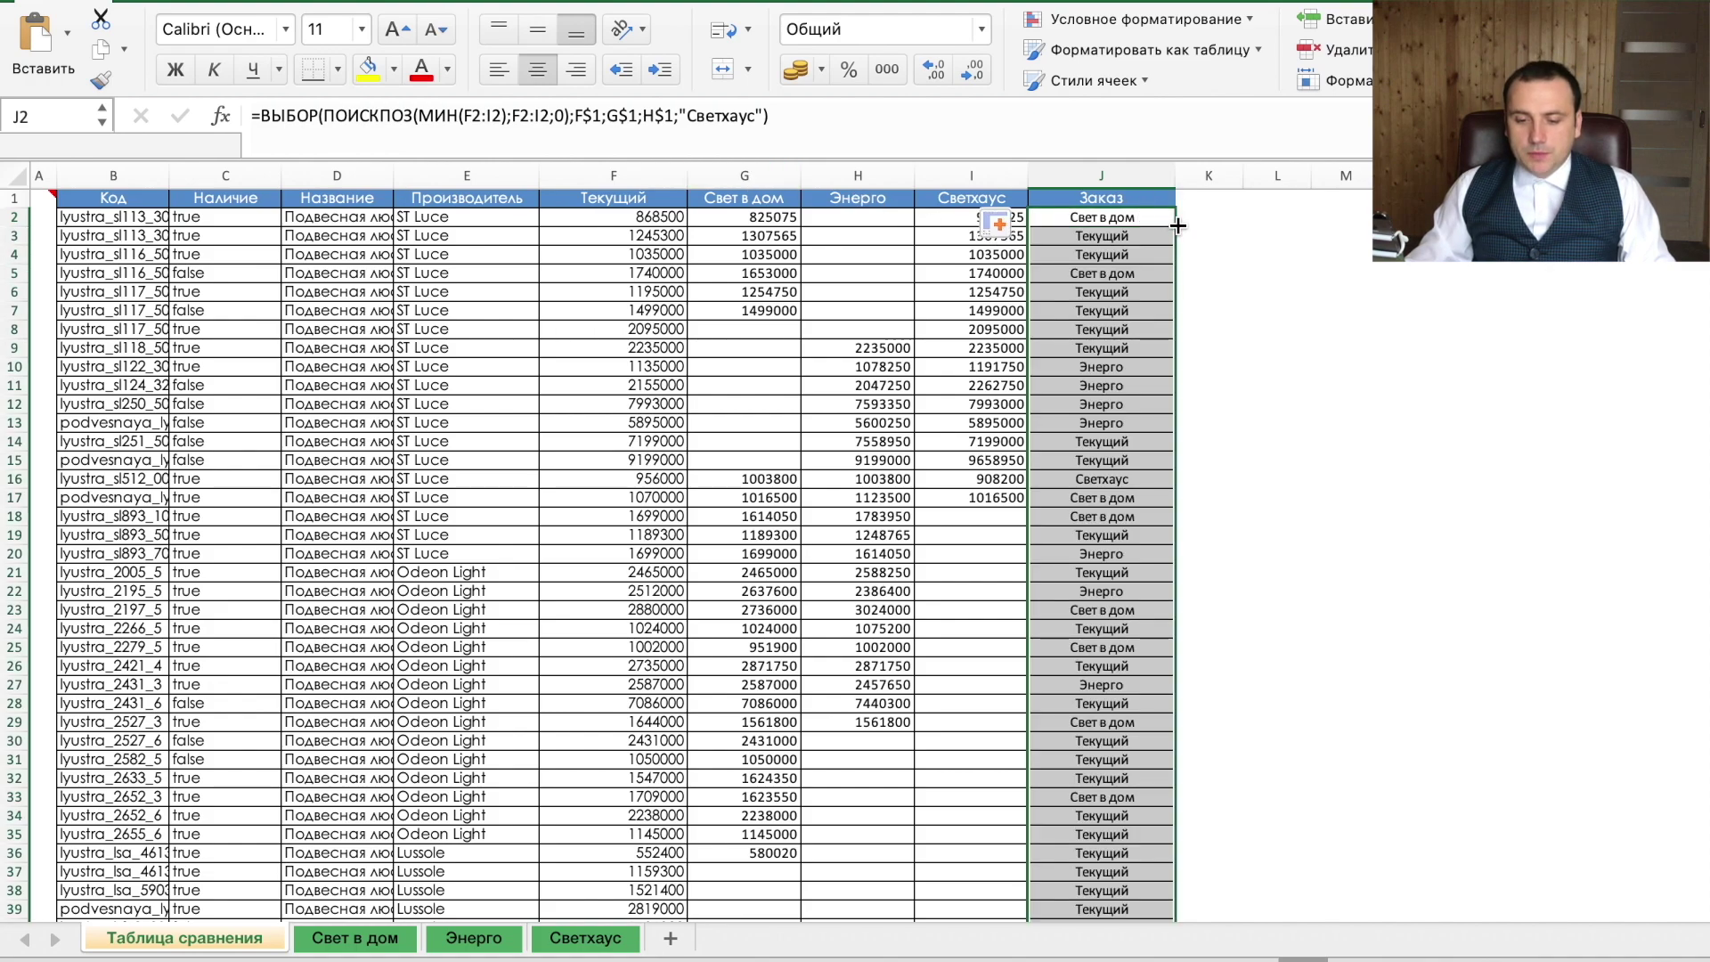
pyautogui.scroll(-10, 1132, 403)
pyautogui.scroll(-10, 1132, 404)
pyautogui.scroll(-10, 1131, 403)
pyautogui.scroll(10, 1132, 403)
pyautogui.scroll(10, 1132, 404)
pyautogui.scroll(10, 474, 467)
pyautogui.scroll(10, 474, 467)
pyautogui.click(113, 368)
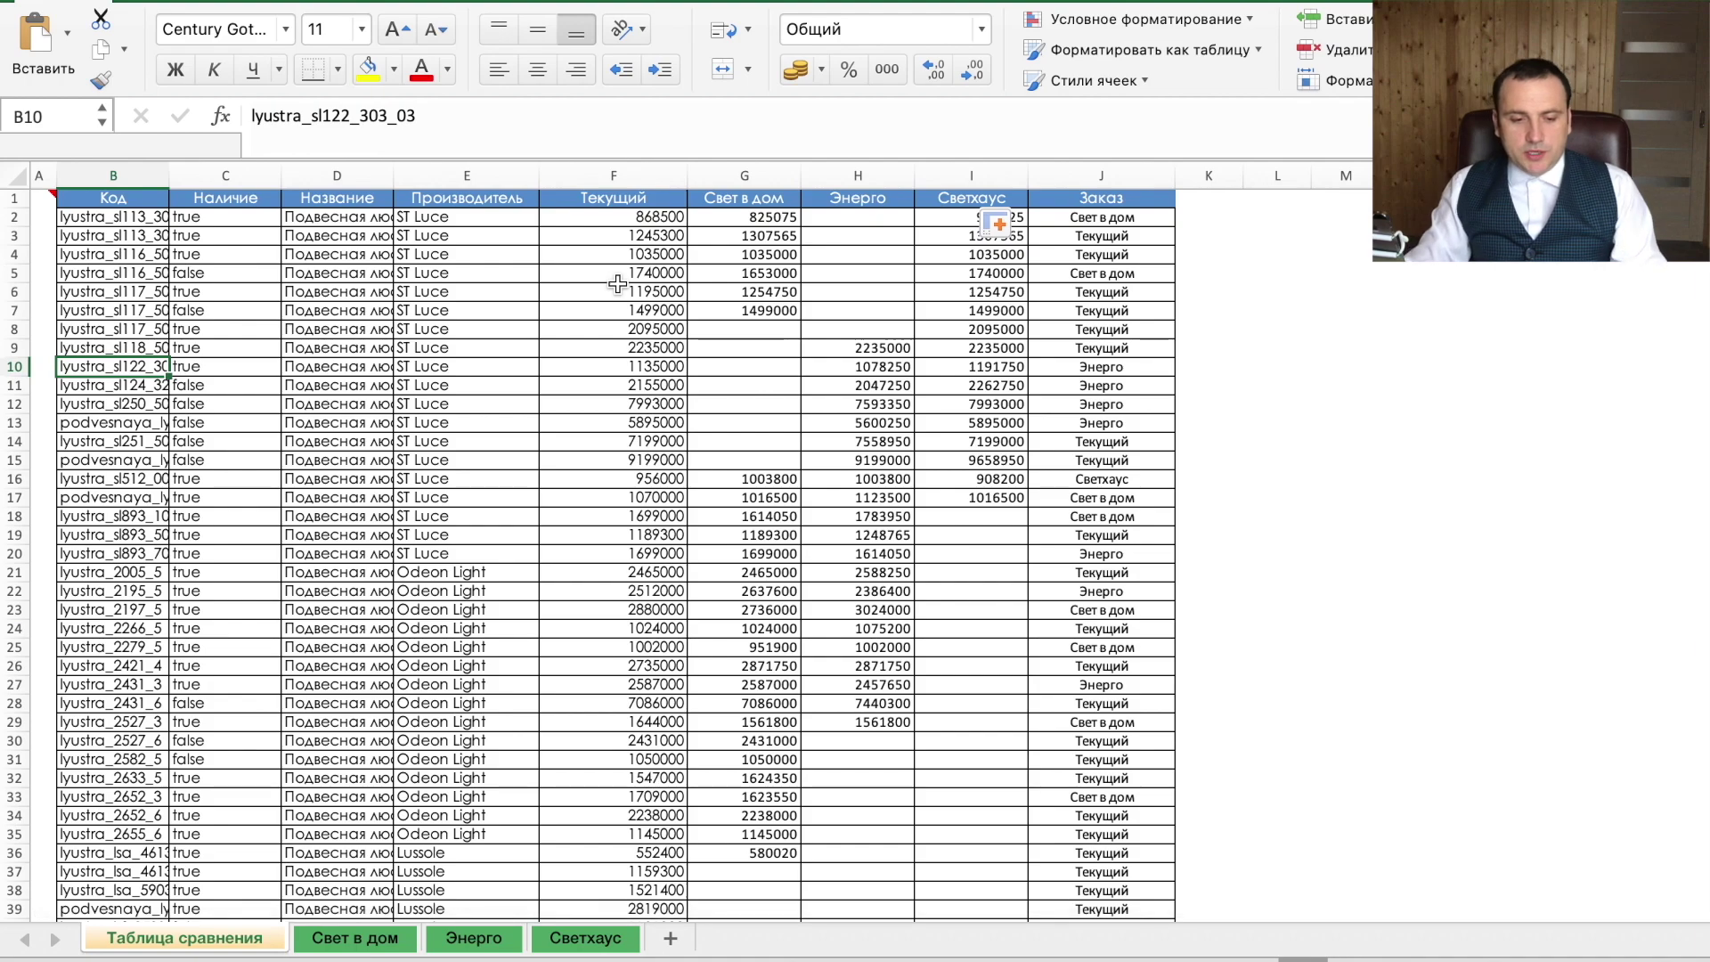
# Insert a pivot table of the whole comparison table on a new sheet.
pyautogui.hotkey('ctrl', 'a')
pyautogui.click(223, 5)
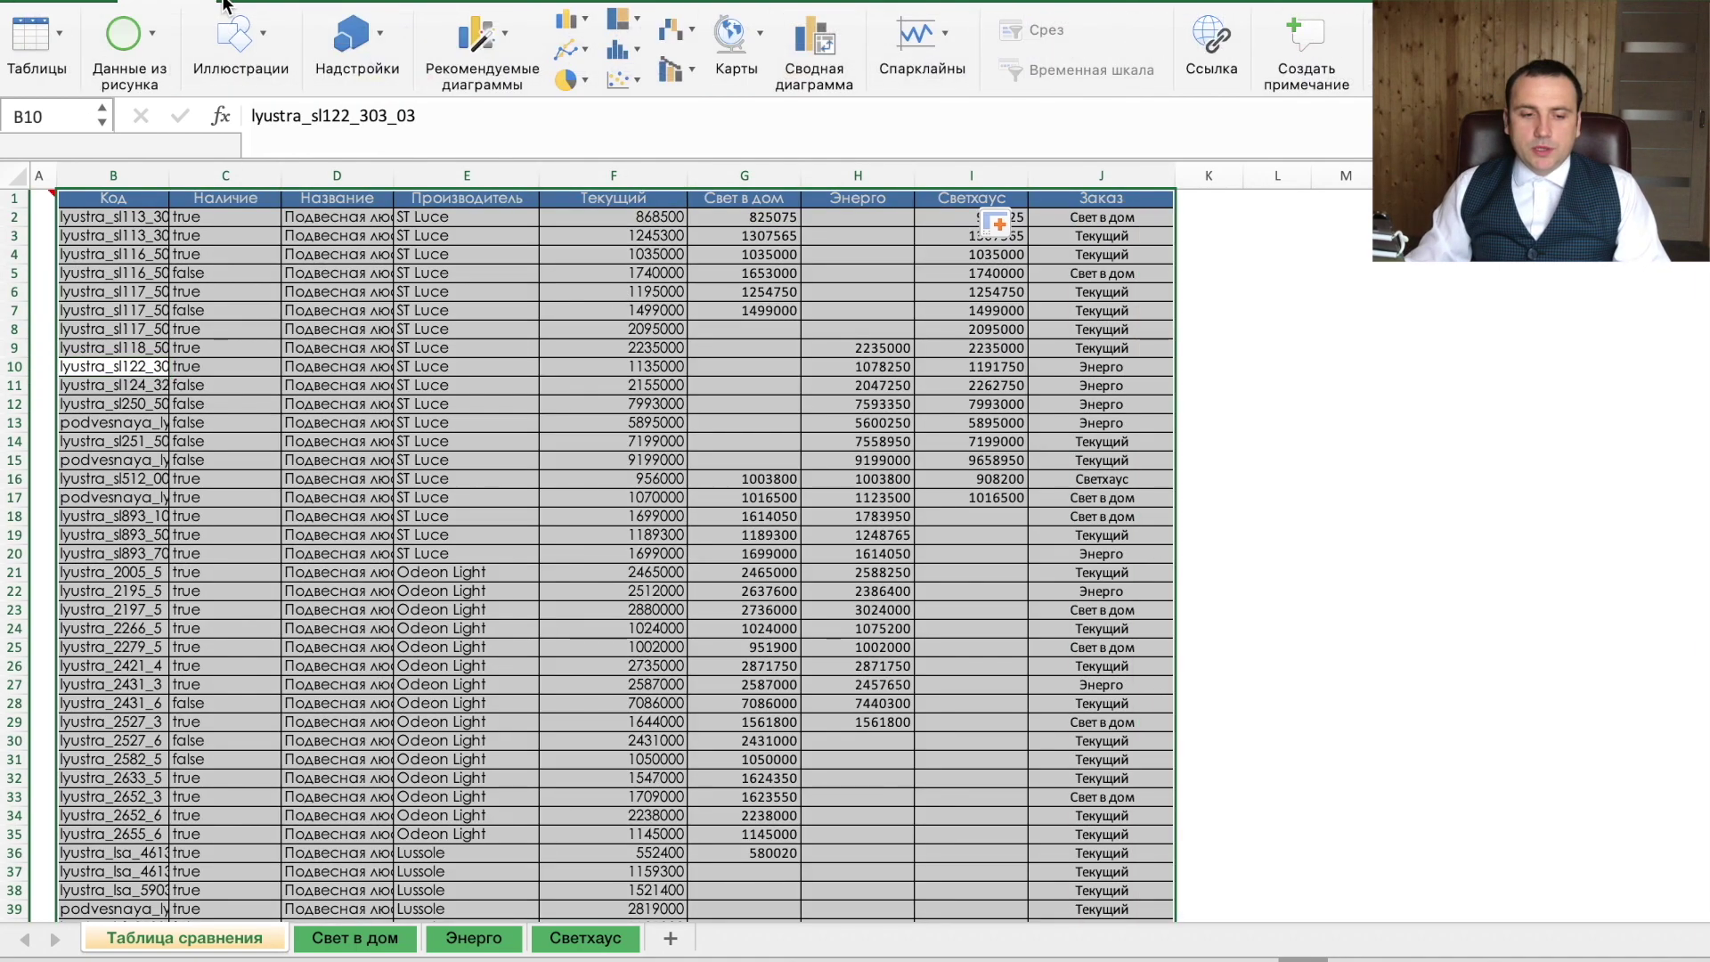
pyautogui.click(44, 49)
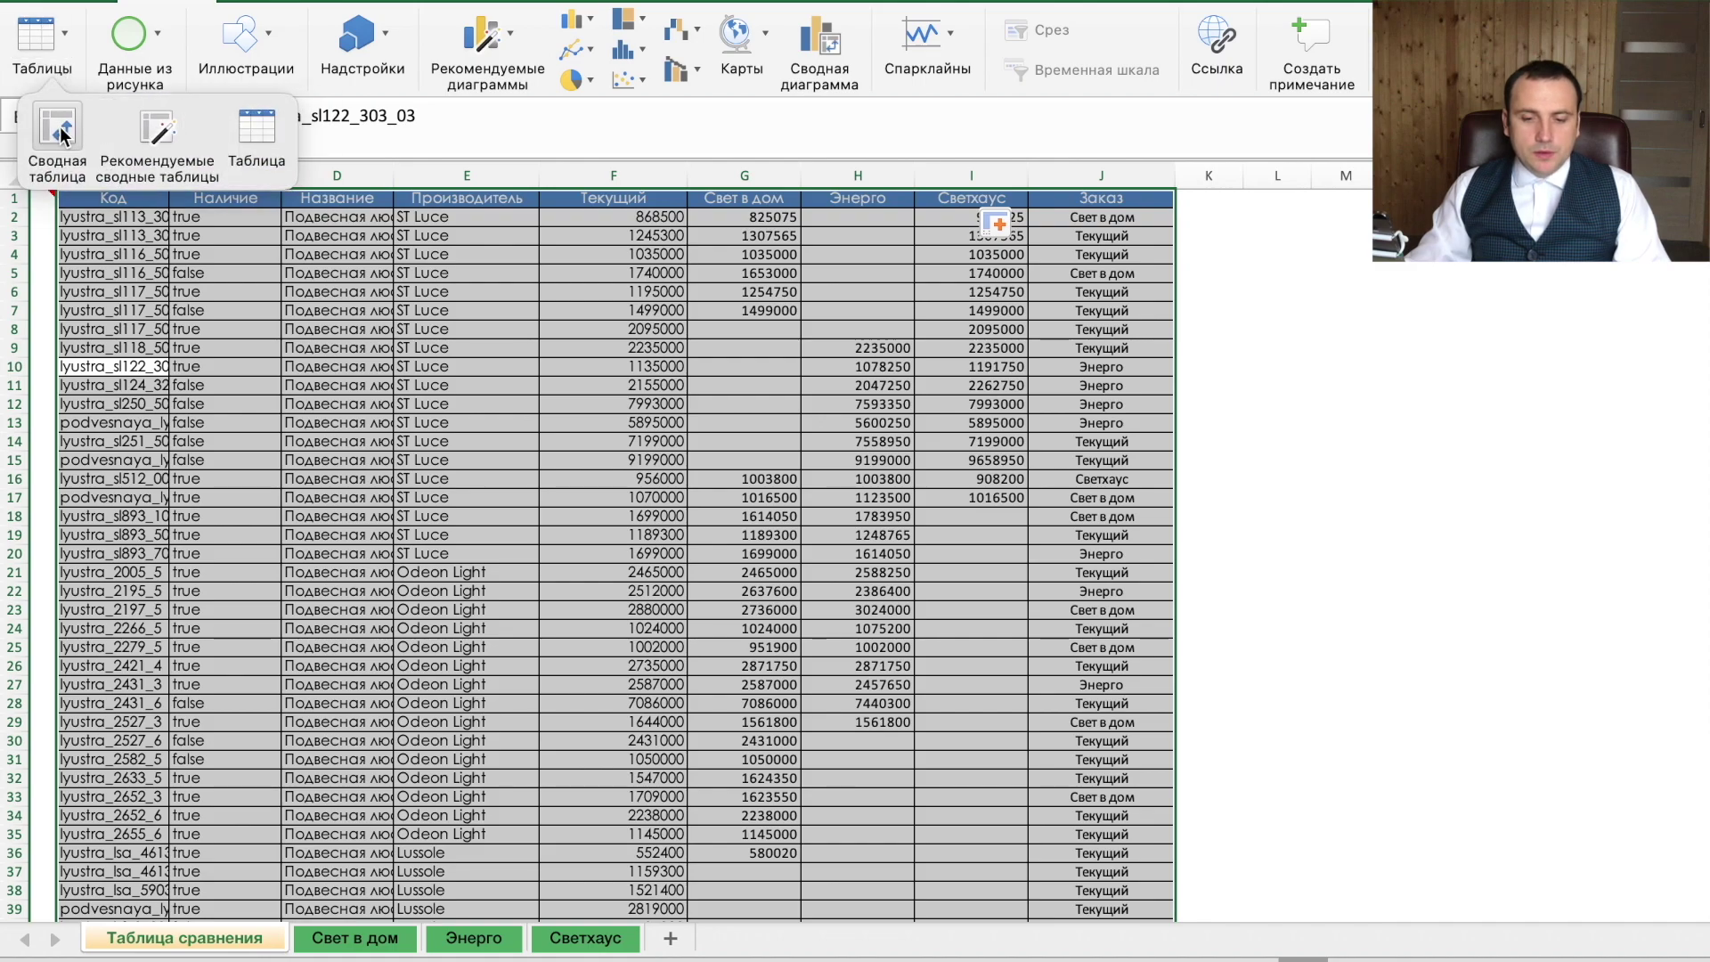
pyautogui.click(58, 131)
pyautogui.click(1107, 508)
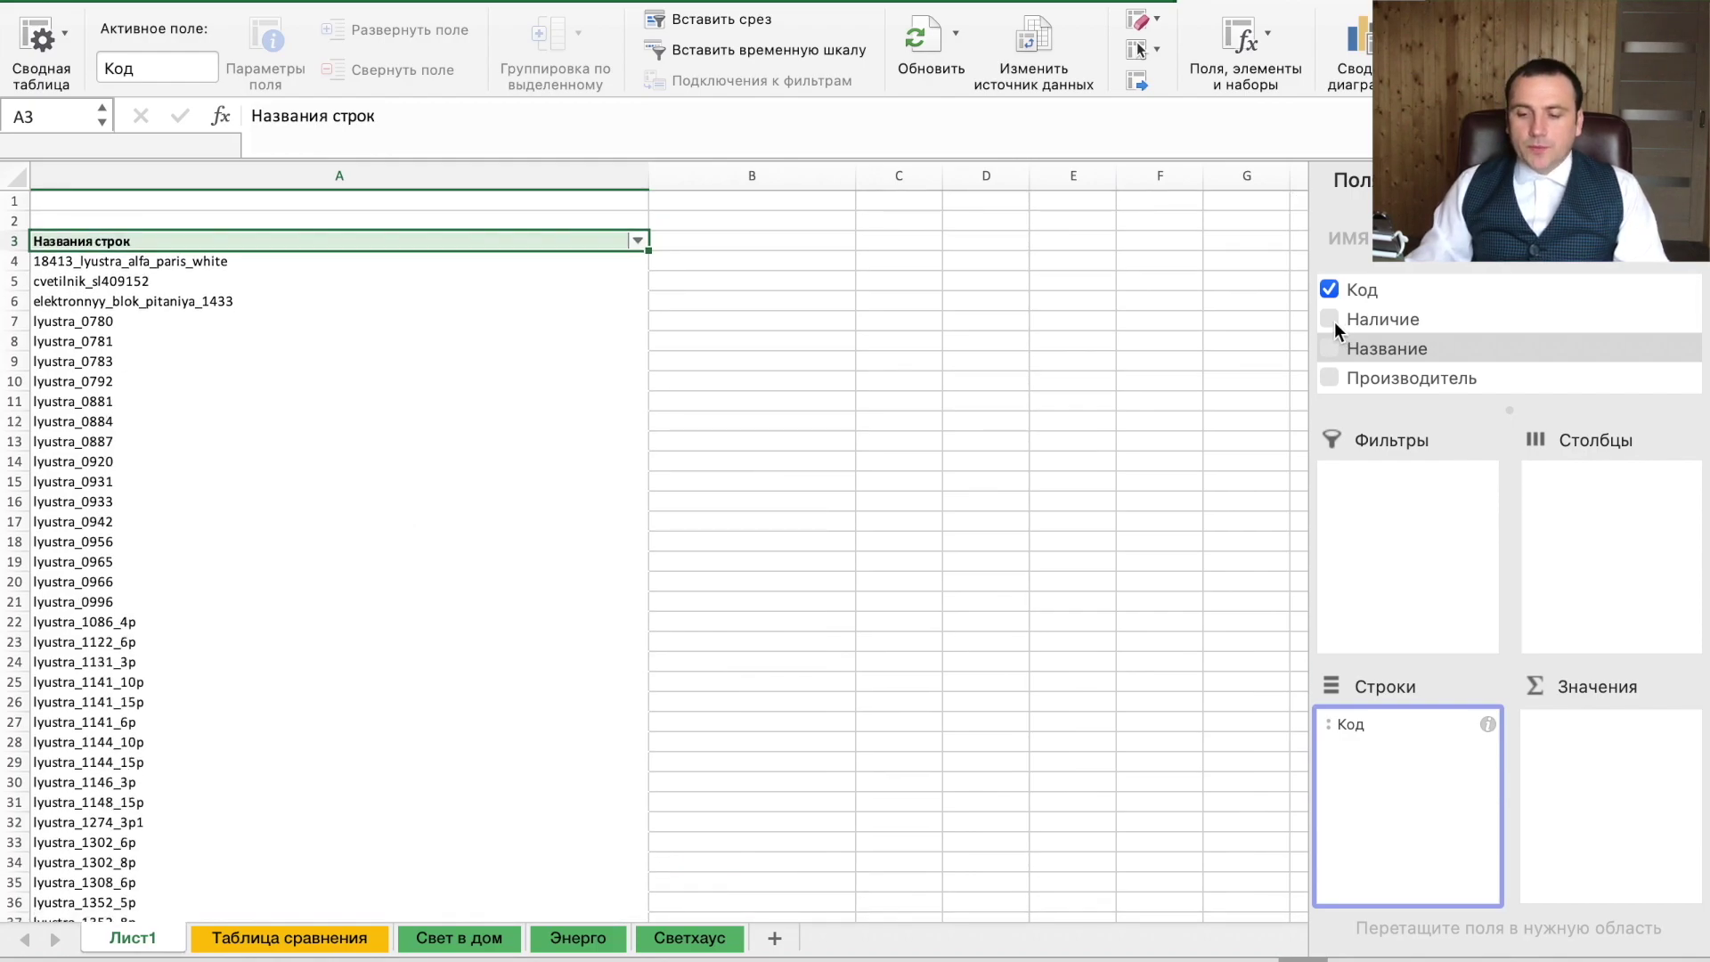
# Place the Заказ field in the pivot table's Фильтры area.
pyautogui.scroll(-1, 1371, 312)
pyautogui.scroll(-4, 1370, 311)
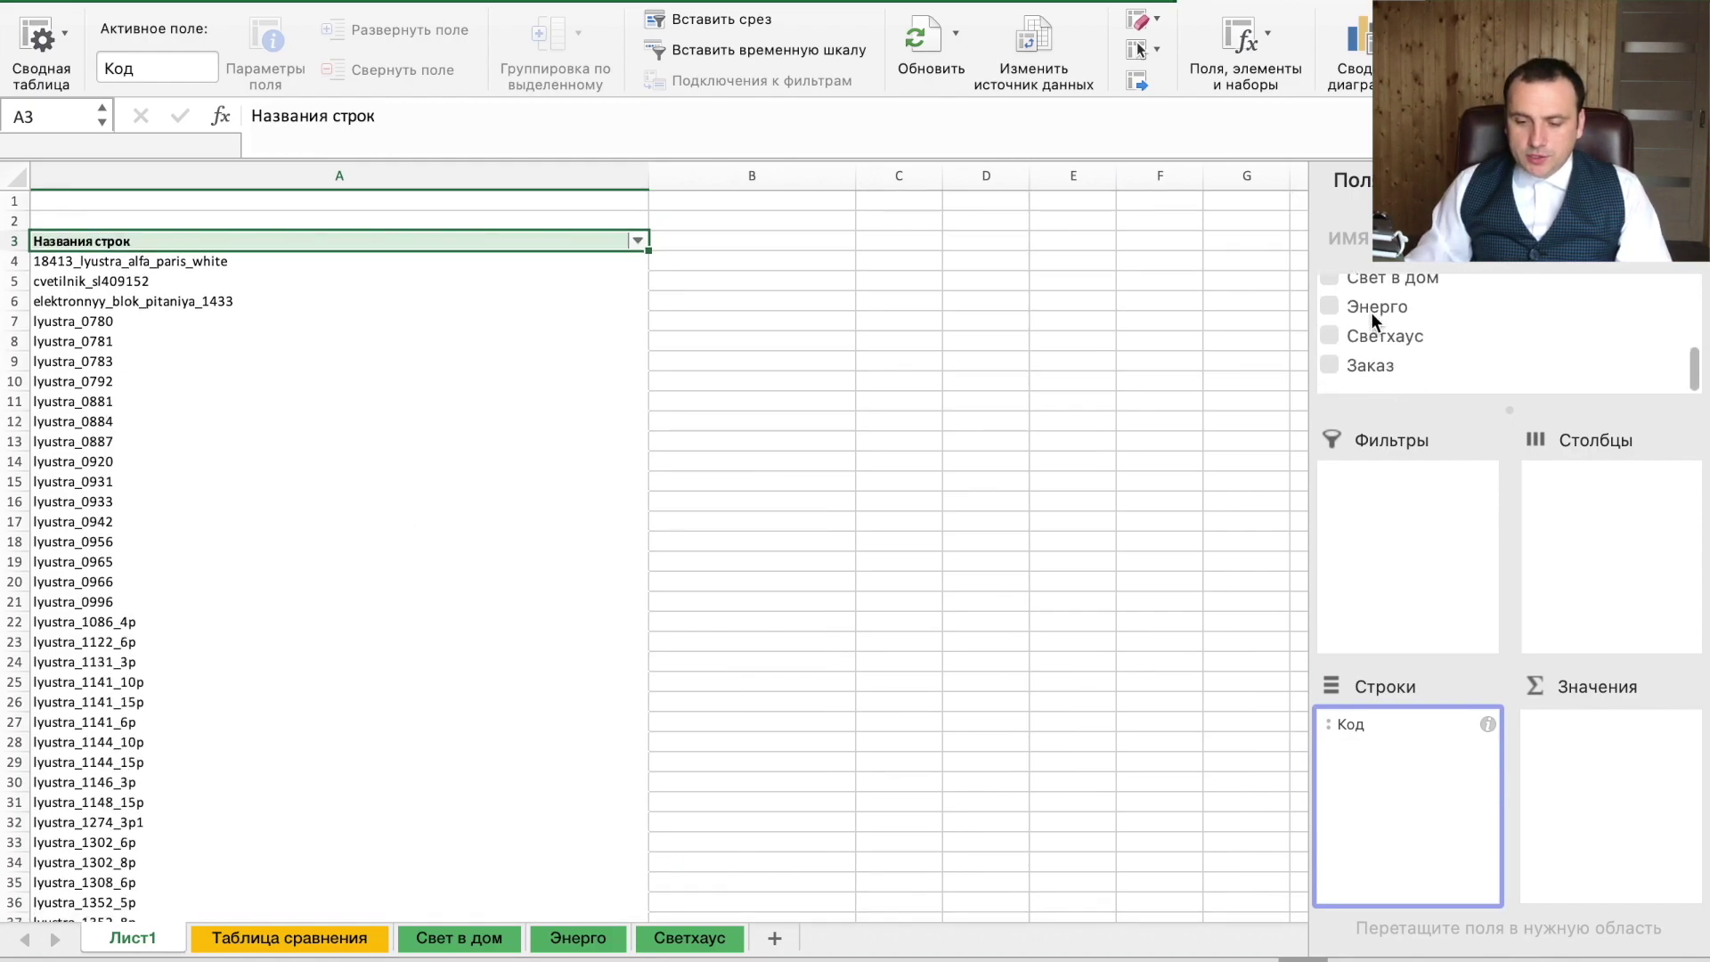
pyautogui.moveTo(1350, 380); pyautogui.dragTo(1385, 538)
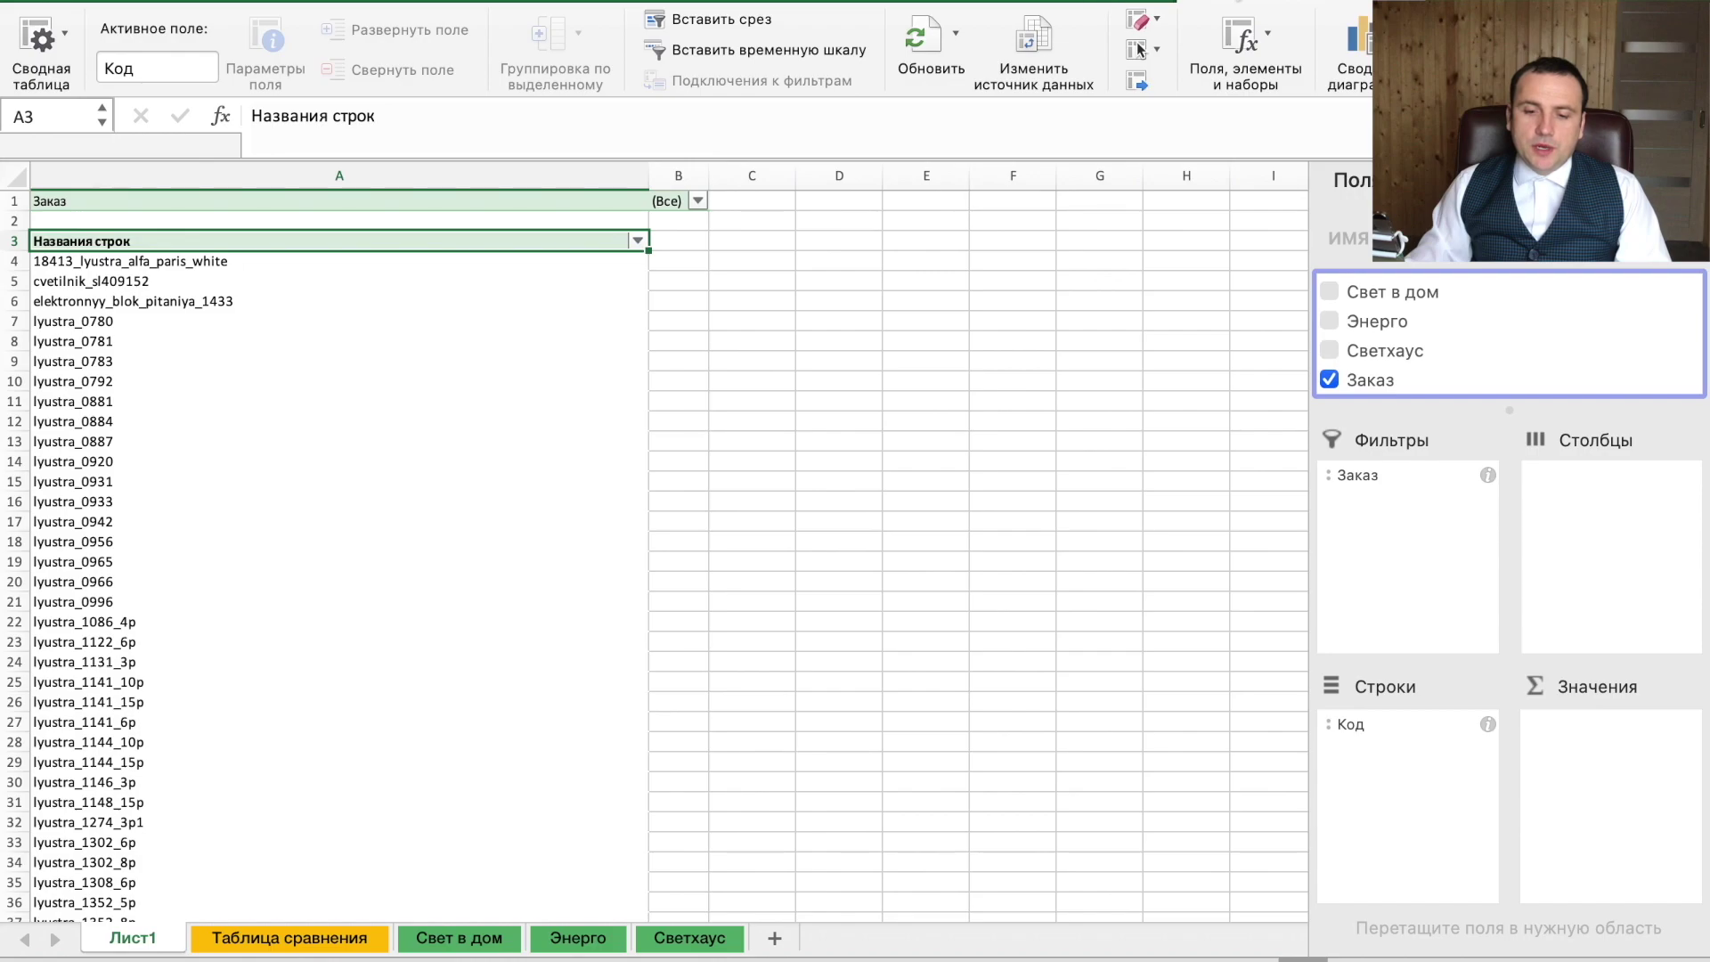
pyautogui.click(56, 35)
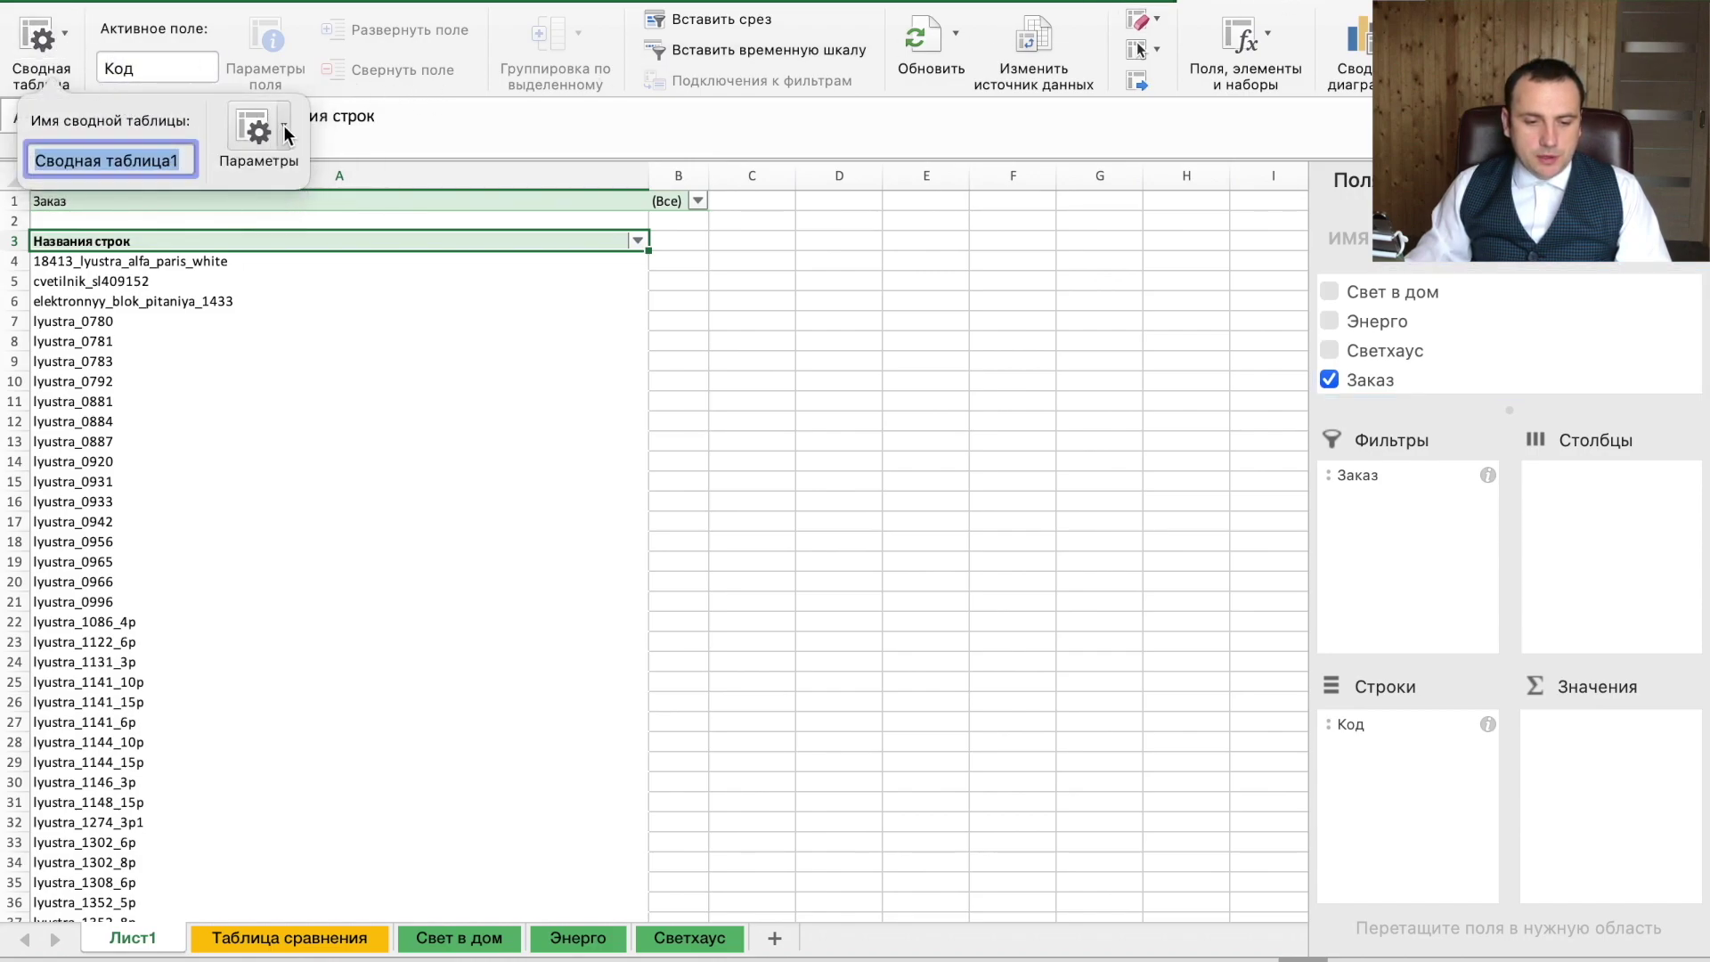
# Show the report filter pages for Заказ, creating one sheet per supplier.
pyautogui.click(284, 129)
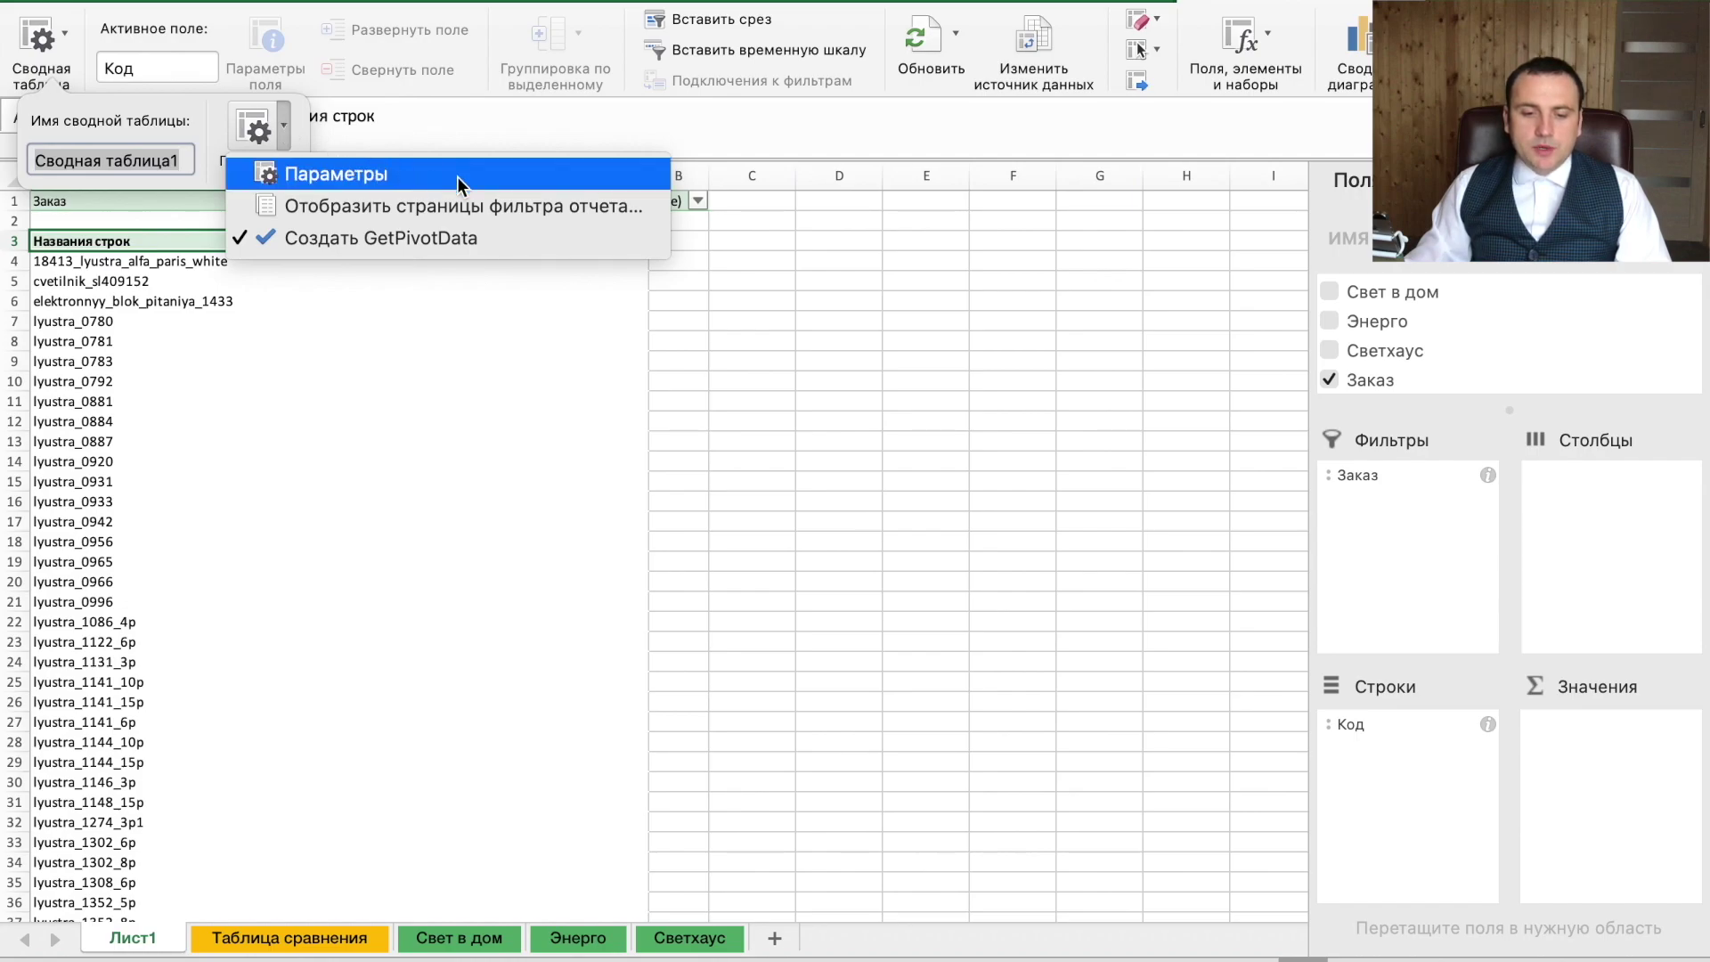
pyautogui.click(590, 202)
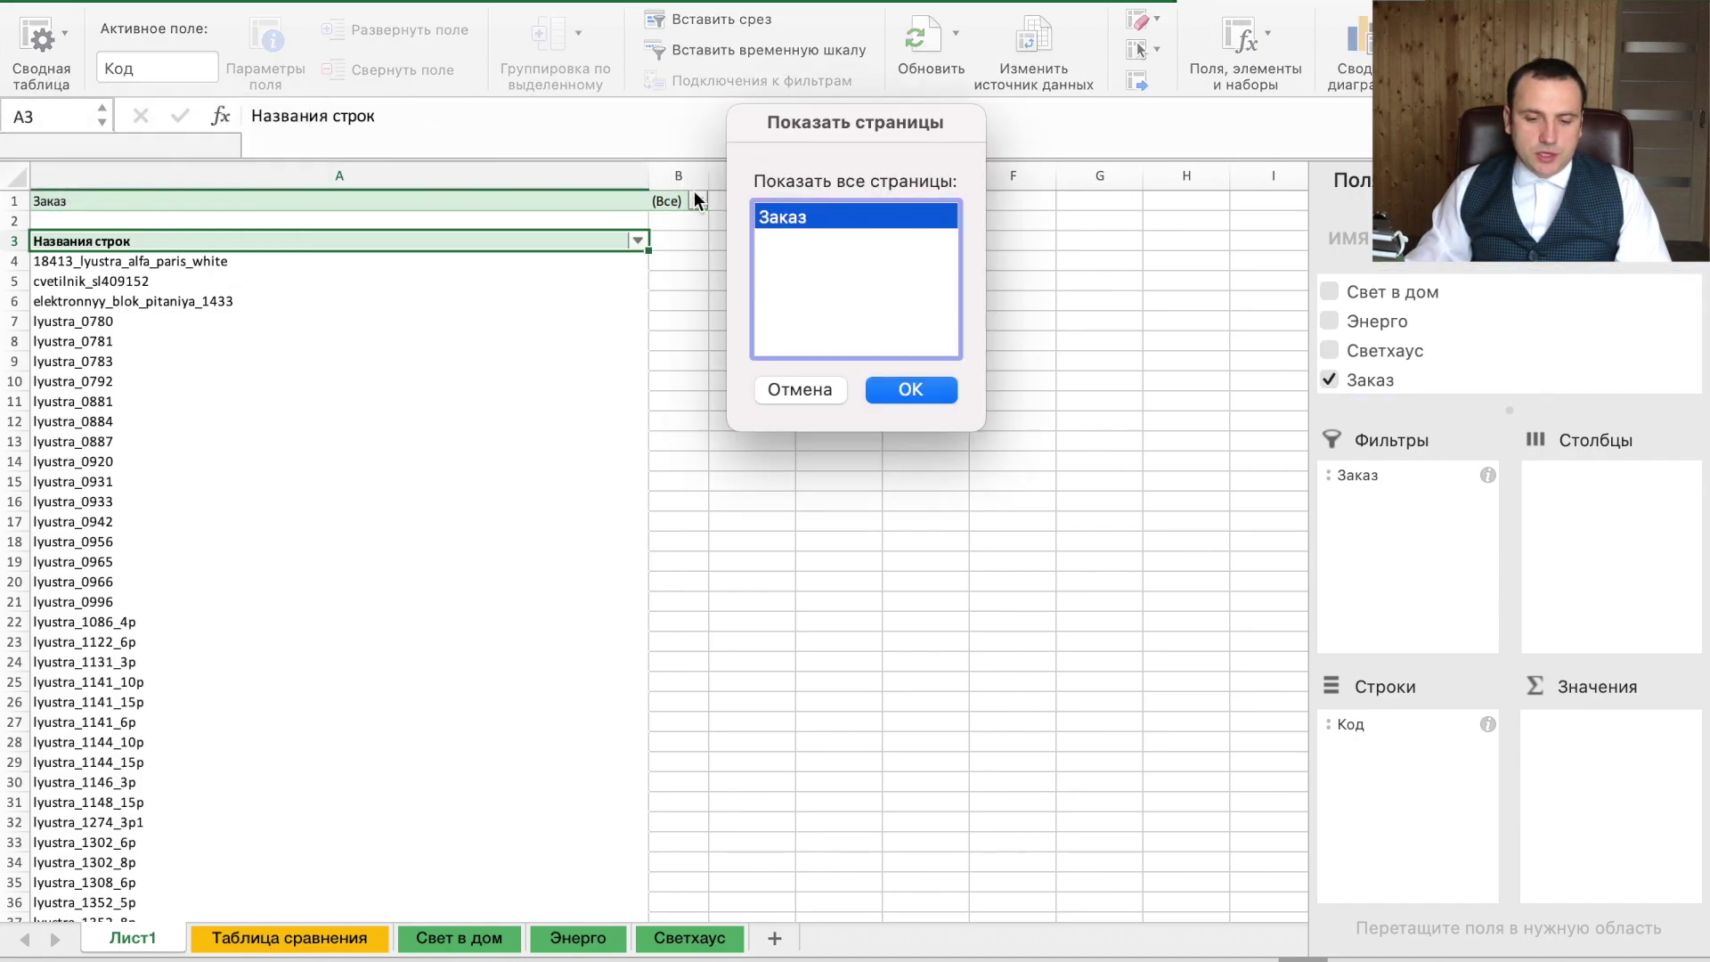
pyautogui.press('Return')
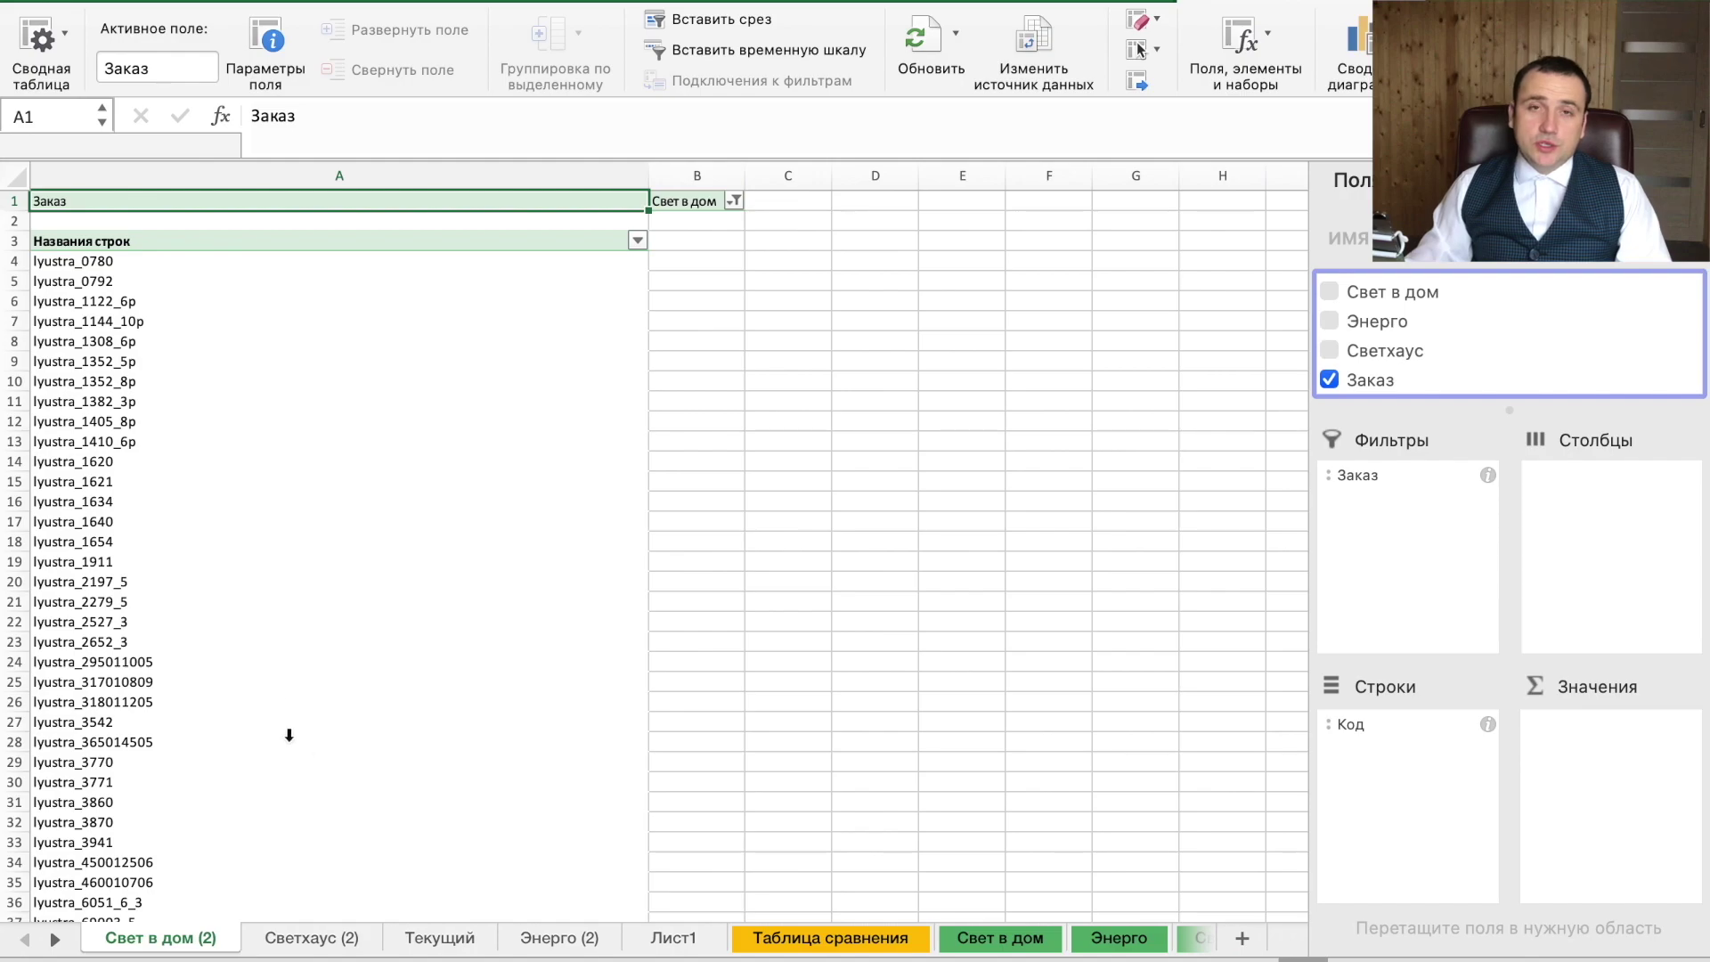
# Review the new Светхаус (2) and Свет в дом (2) report sheets.
pyautogui.scroll(-3, 267, 463)
pyautogui.scroll(-5, 270, 468)
pyautogui.scroll(-10, 270, 468)
pyautogui.scroll(-10, 270, 468)
pyautogui.scroll(-5, 270, 468)
pyautogui.scroll(-10, 285, 623)
pyautogui.scroll(-5, 311, 816)
pyautogui.click(334, 940)
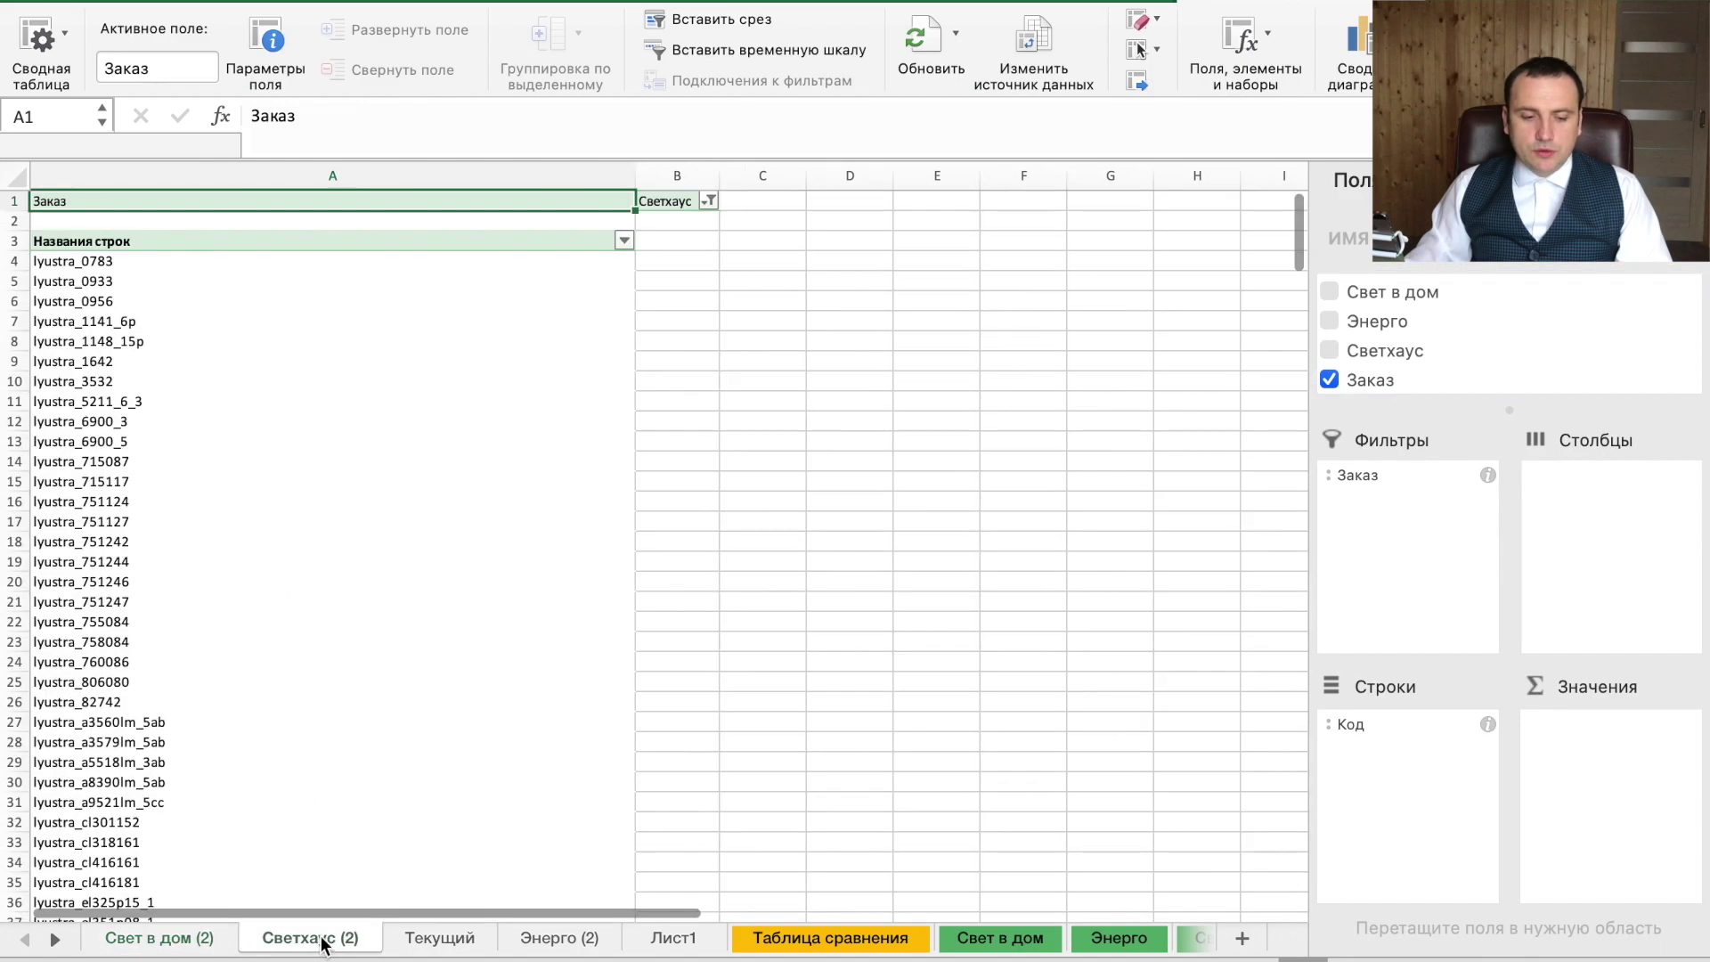
pyautogui.scroll(-10, 343, 763)
pyautogui.scroll(10, 271, 813)
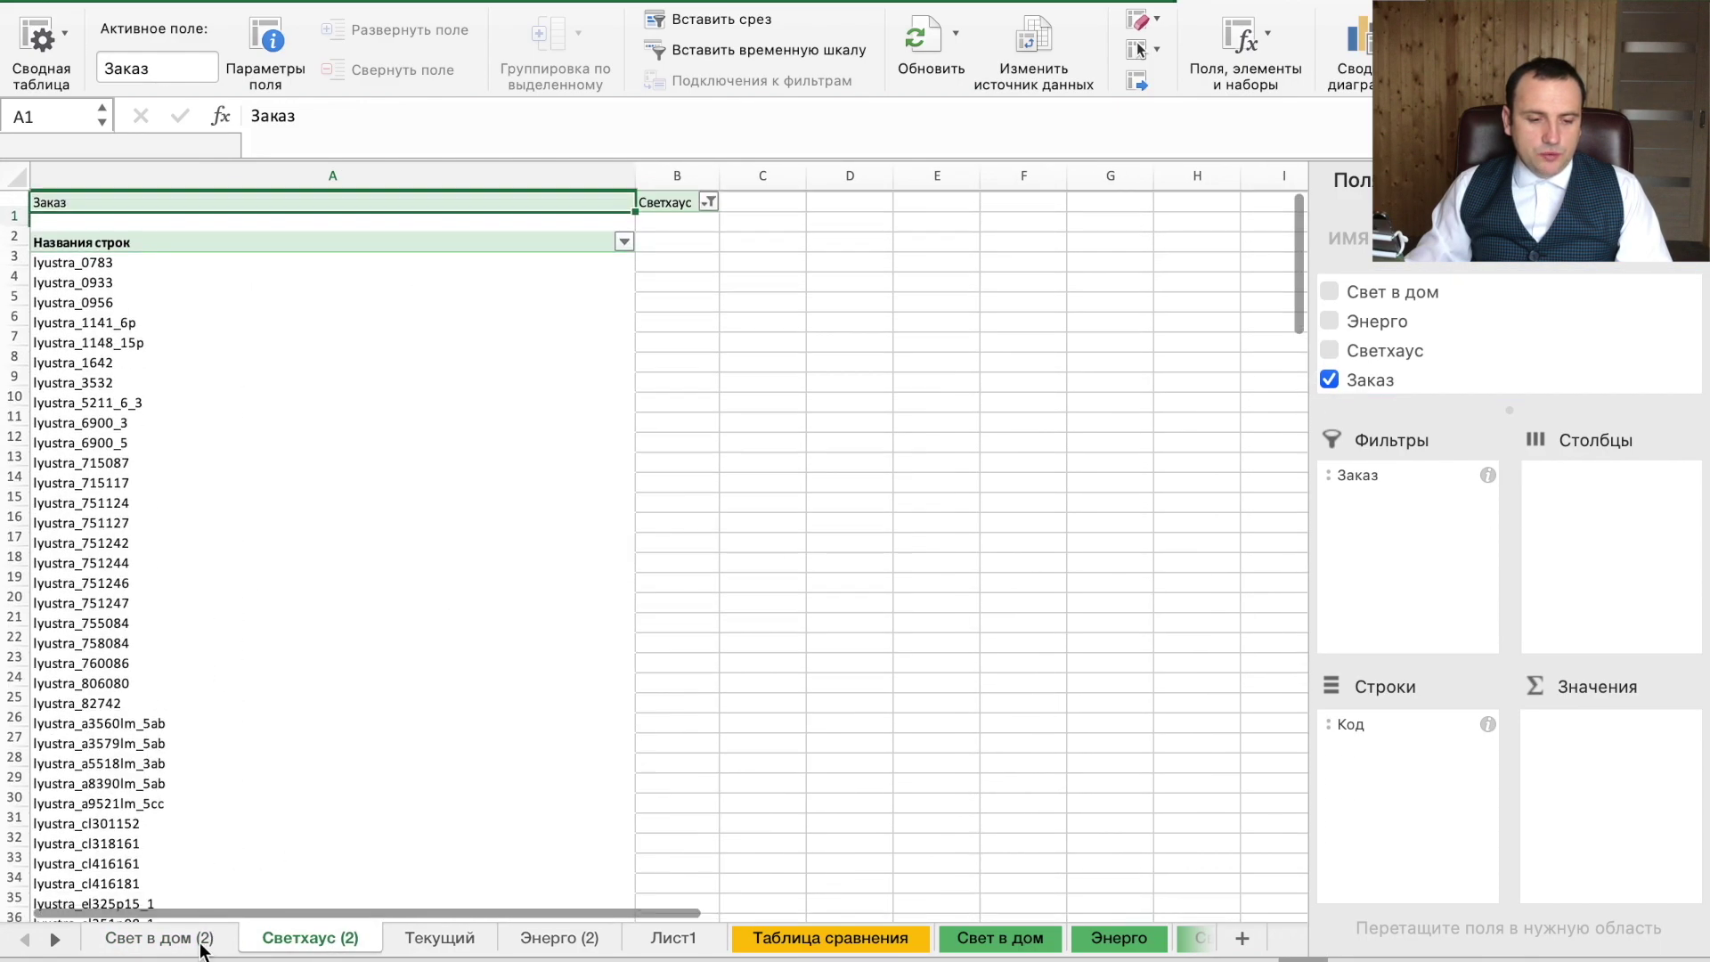
pyautogui.click(209, 939)
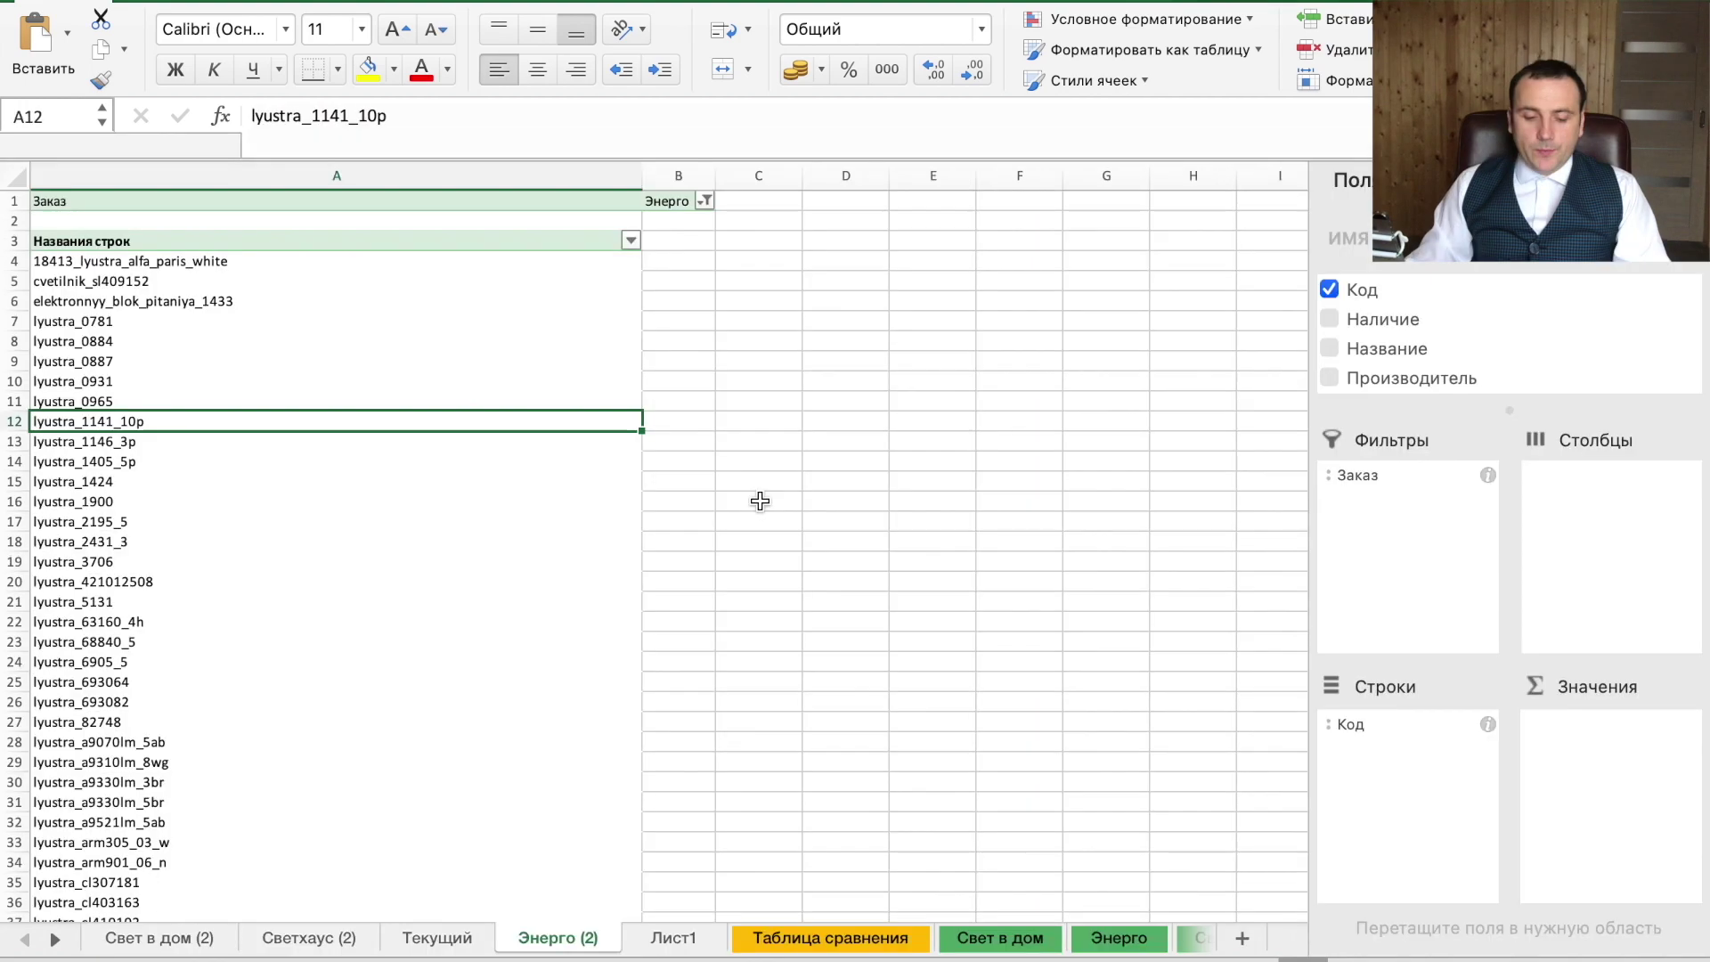
# Filter Таблица сравнения on Заказ so only Свет в дом rows remain.
pyautogui.click(839, 948)
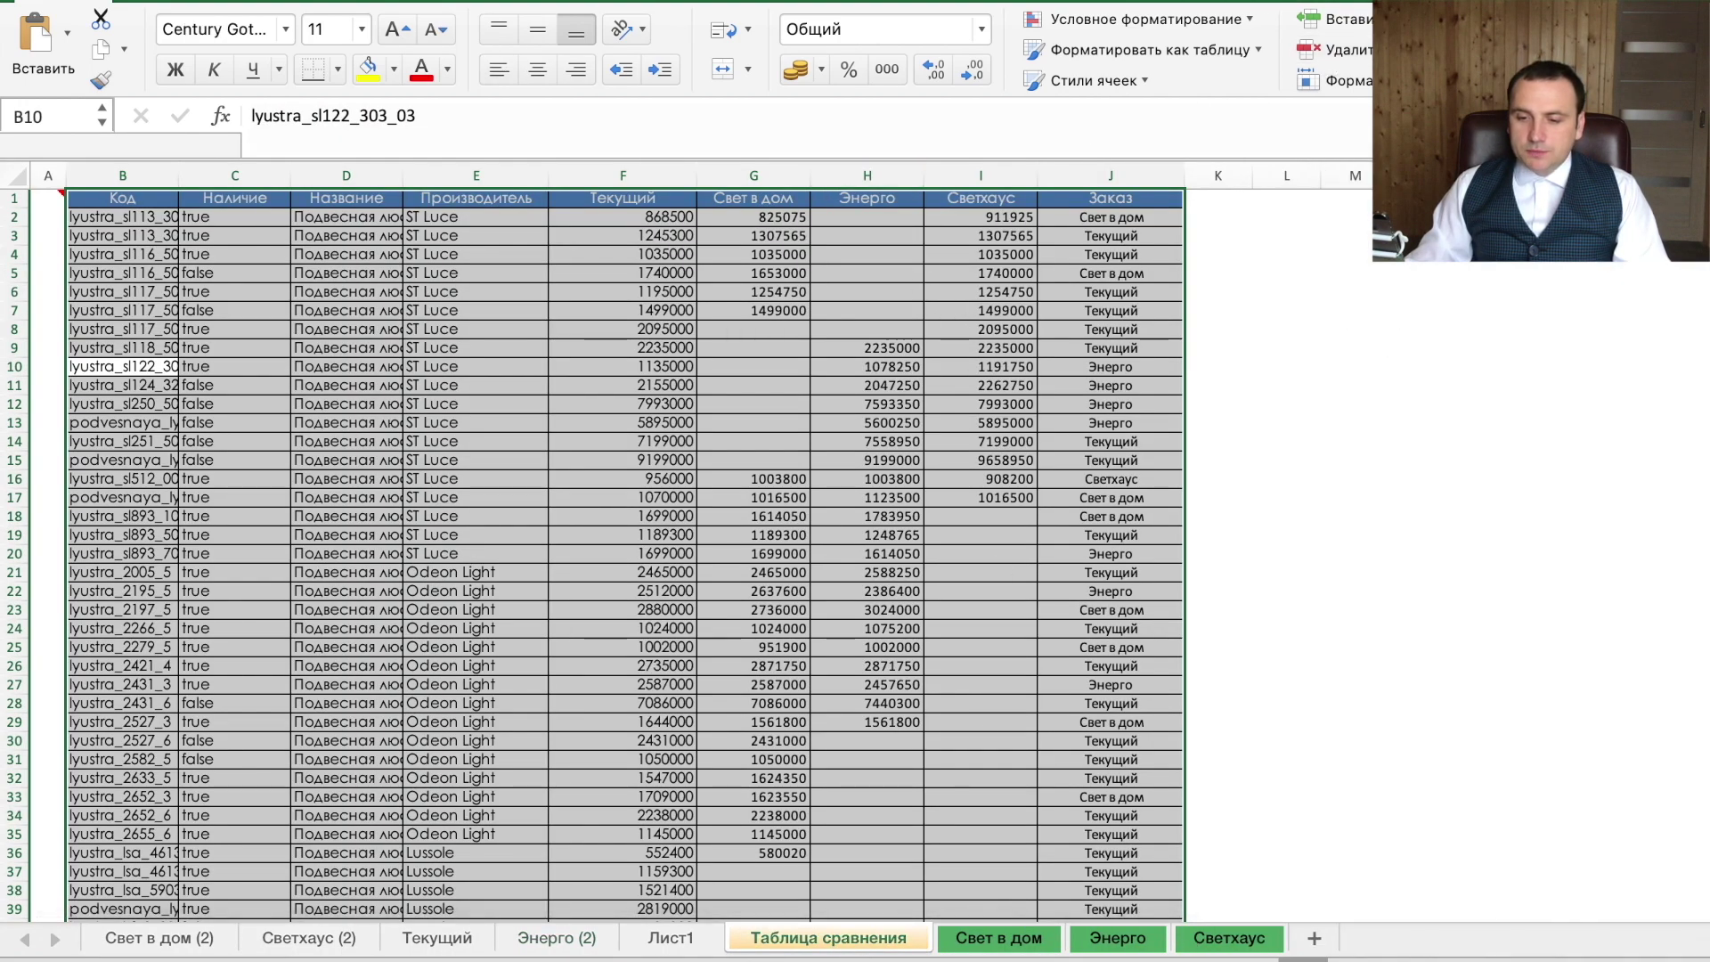
pyautogui.hotkey('ctrl', 'shift', 'l')
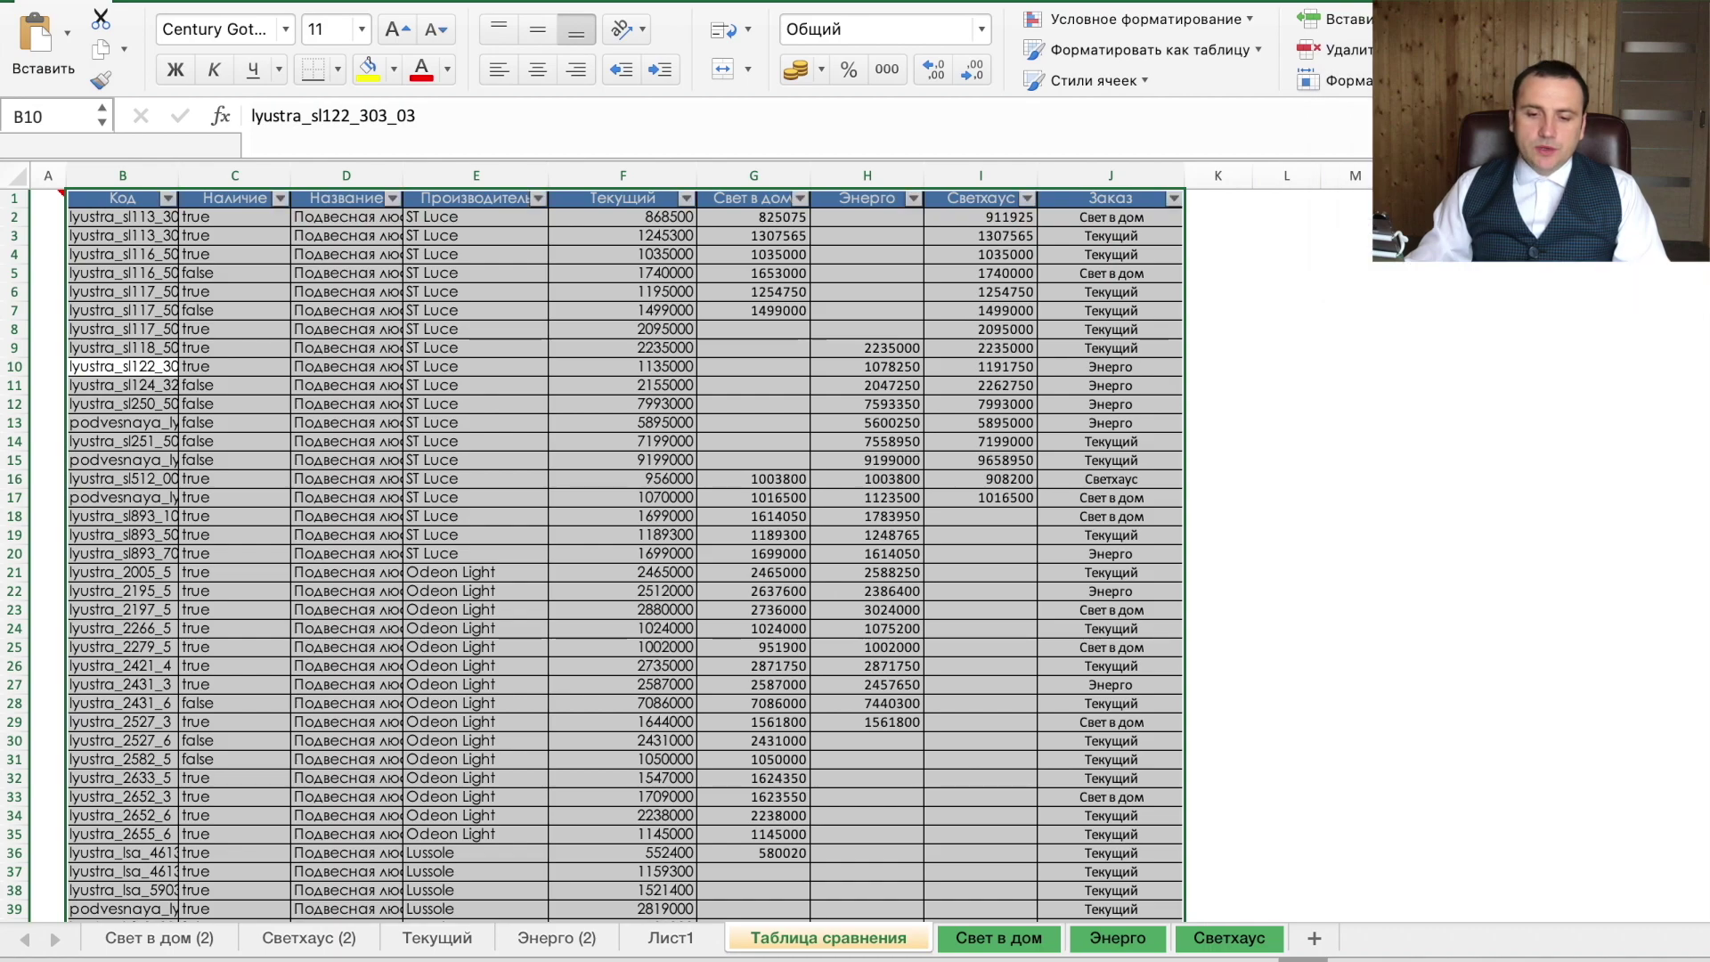
pyautogui.click(1174, 198)
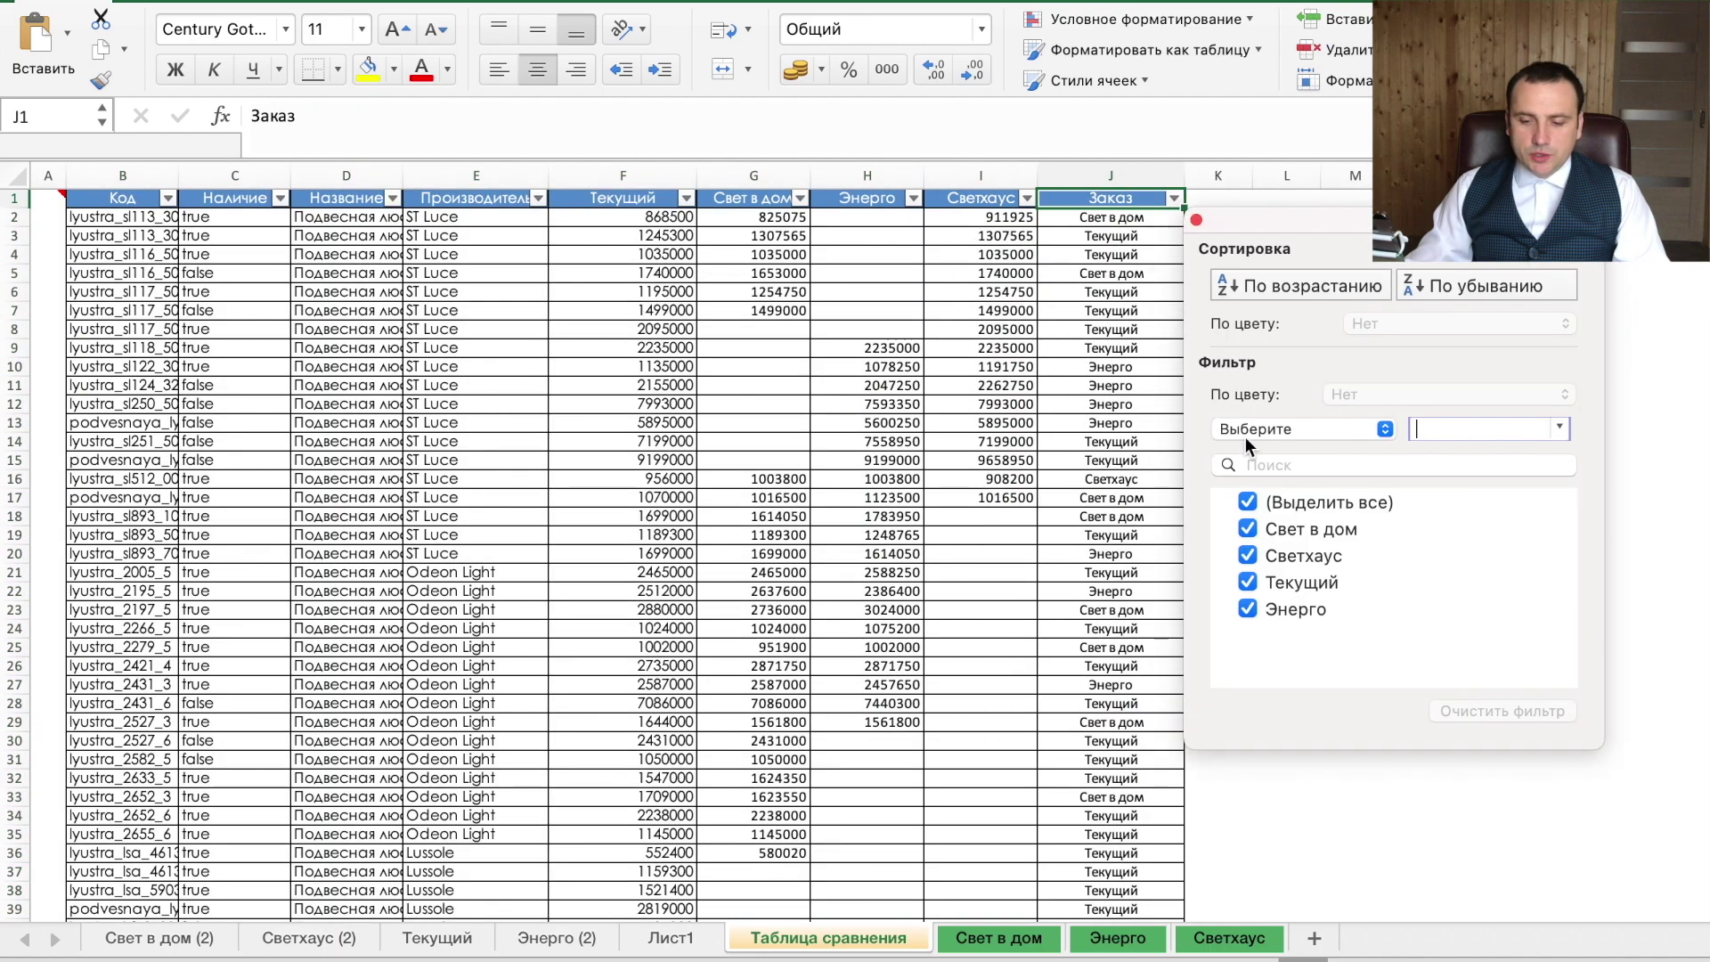
pyautogui.click(1247, 503)
pyautogui.click(1247, 529)
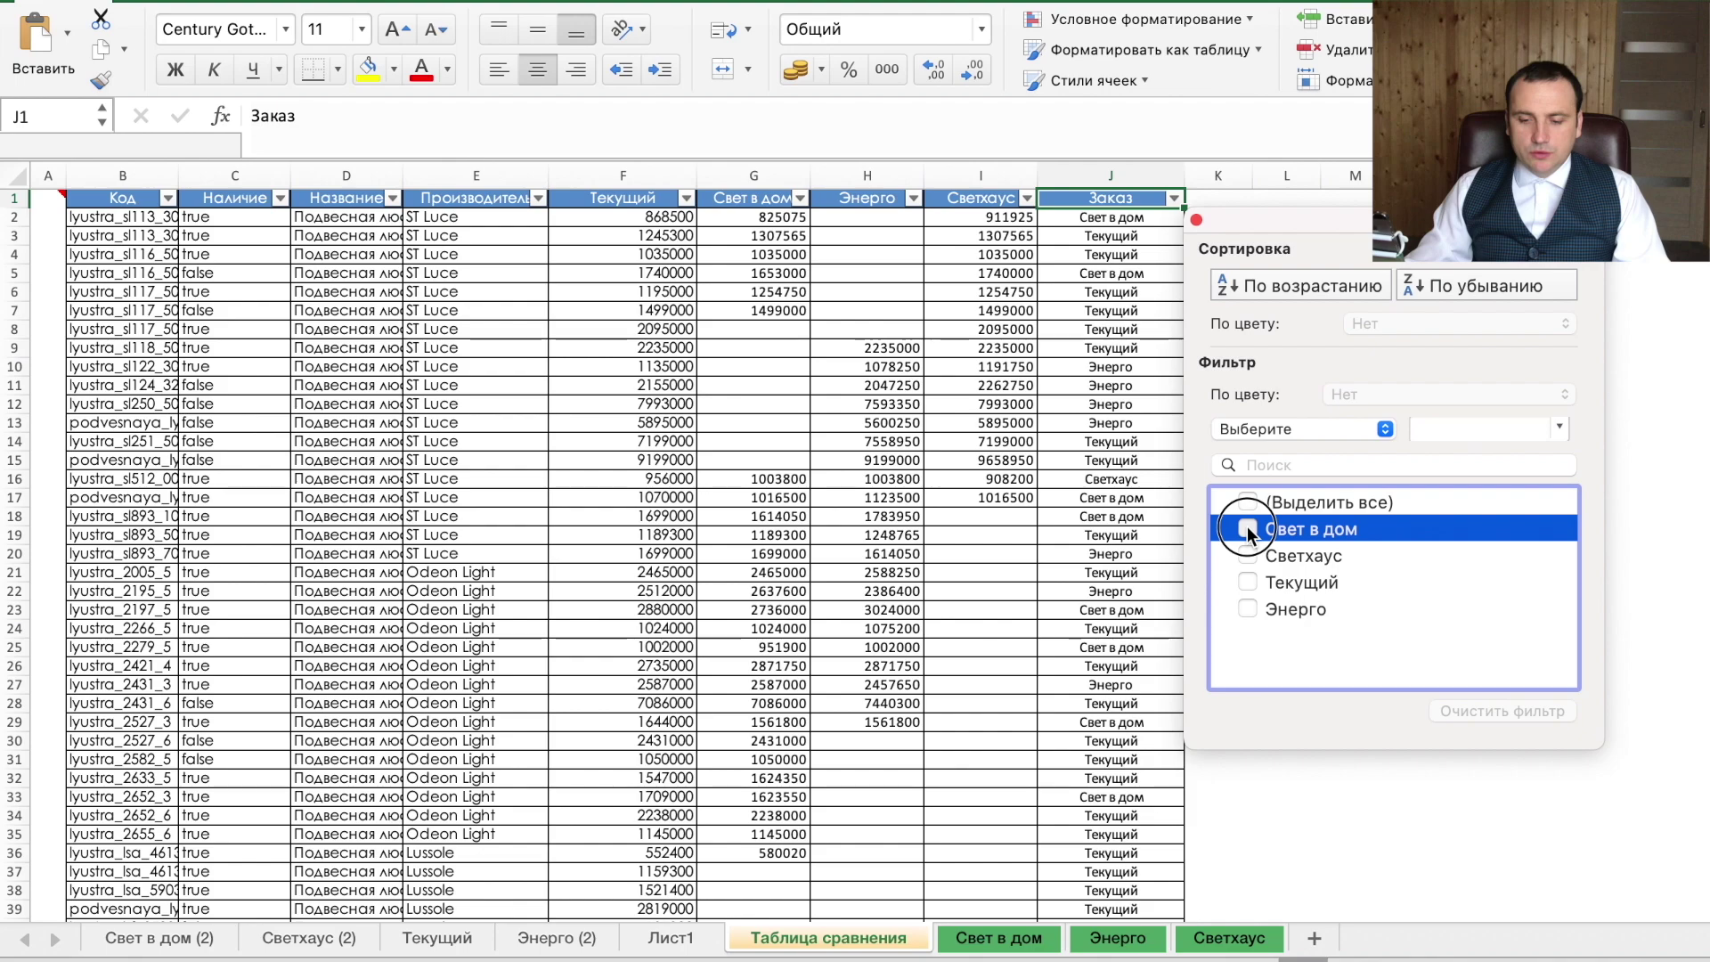
pyautogui.moveTo(623, 176); pyautogui.dragTo(980, 177)
pyautogui.rightClick(995, 392)
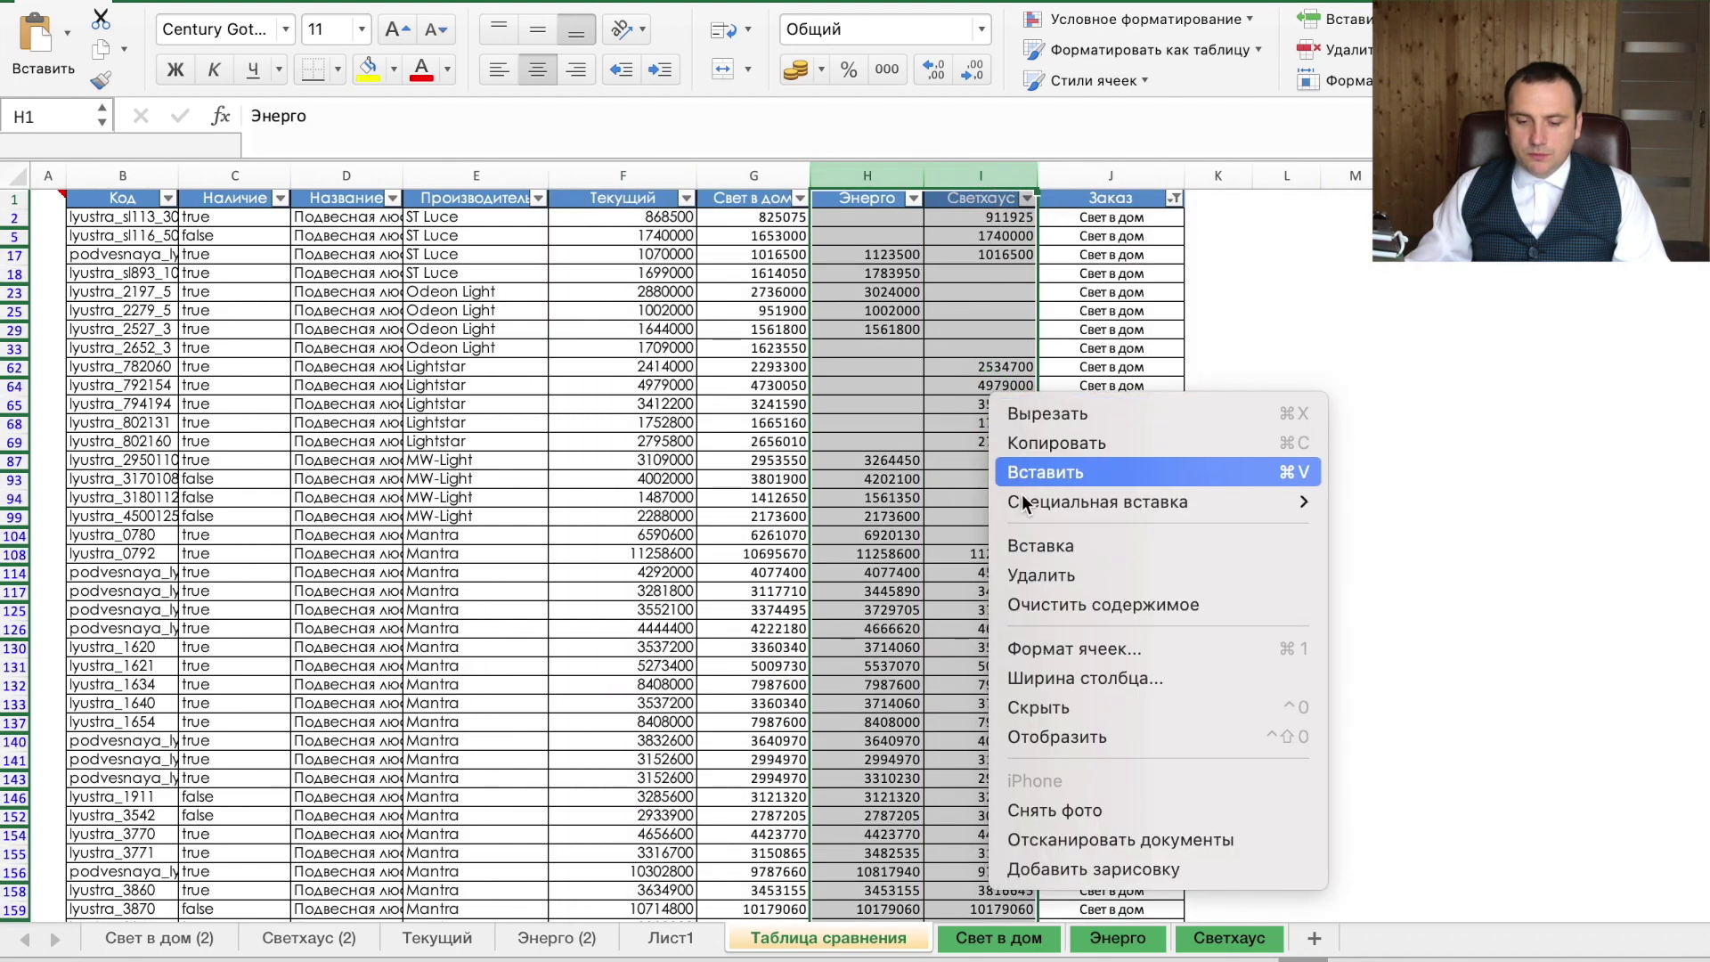
# Hide the Энерго and Светхаус columns, then the Текущий column.
pyautogui.click(1128, 707)
pyautogui.click(611, 176)
pyautogui.rightClick(640, 238)
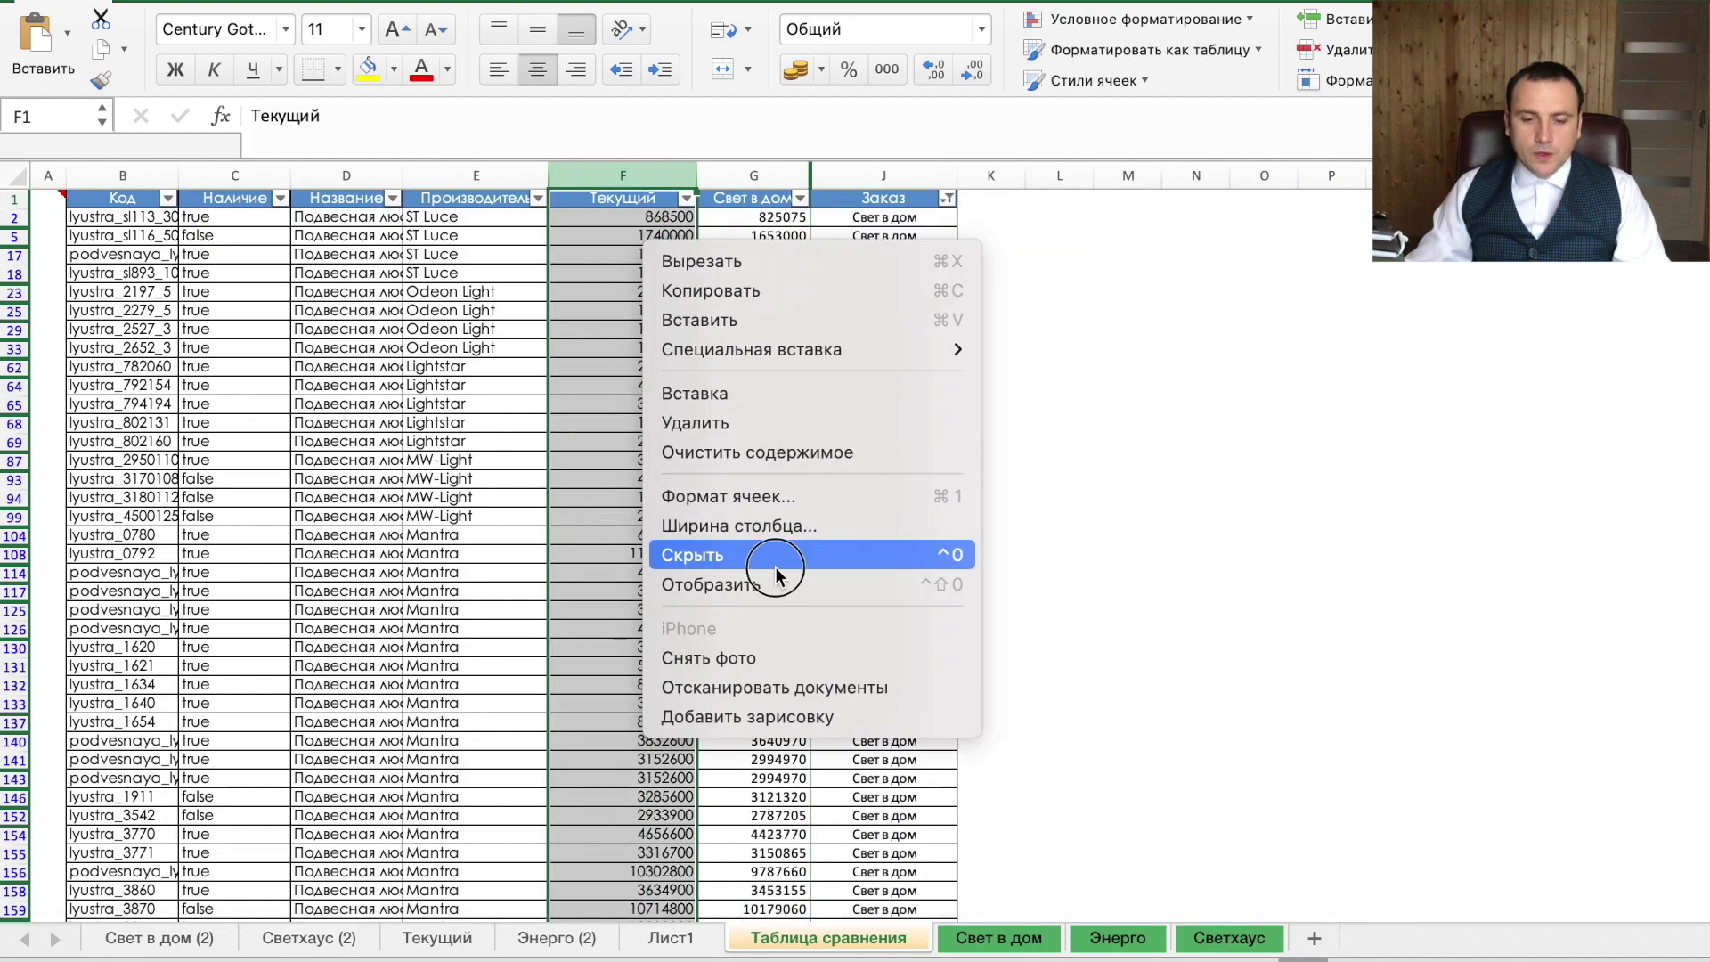
pyautogui.click(775, 555)
pyautogui.click(617, 366)
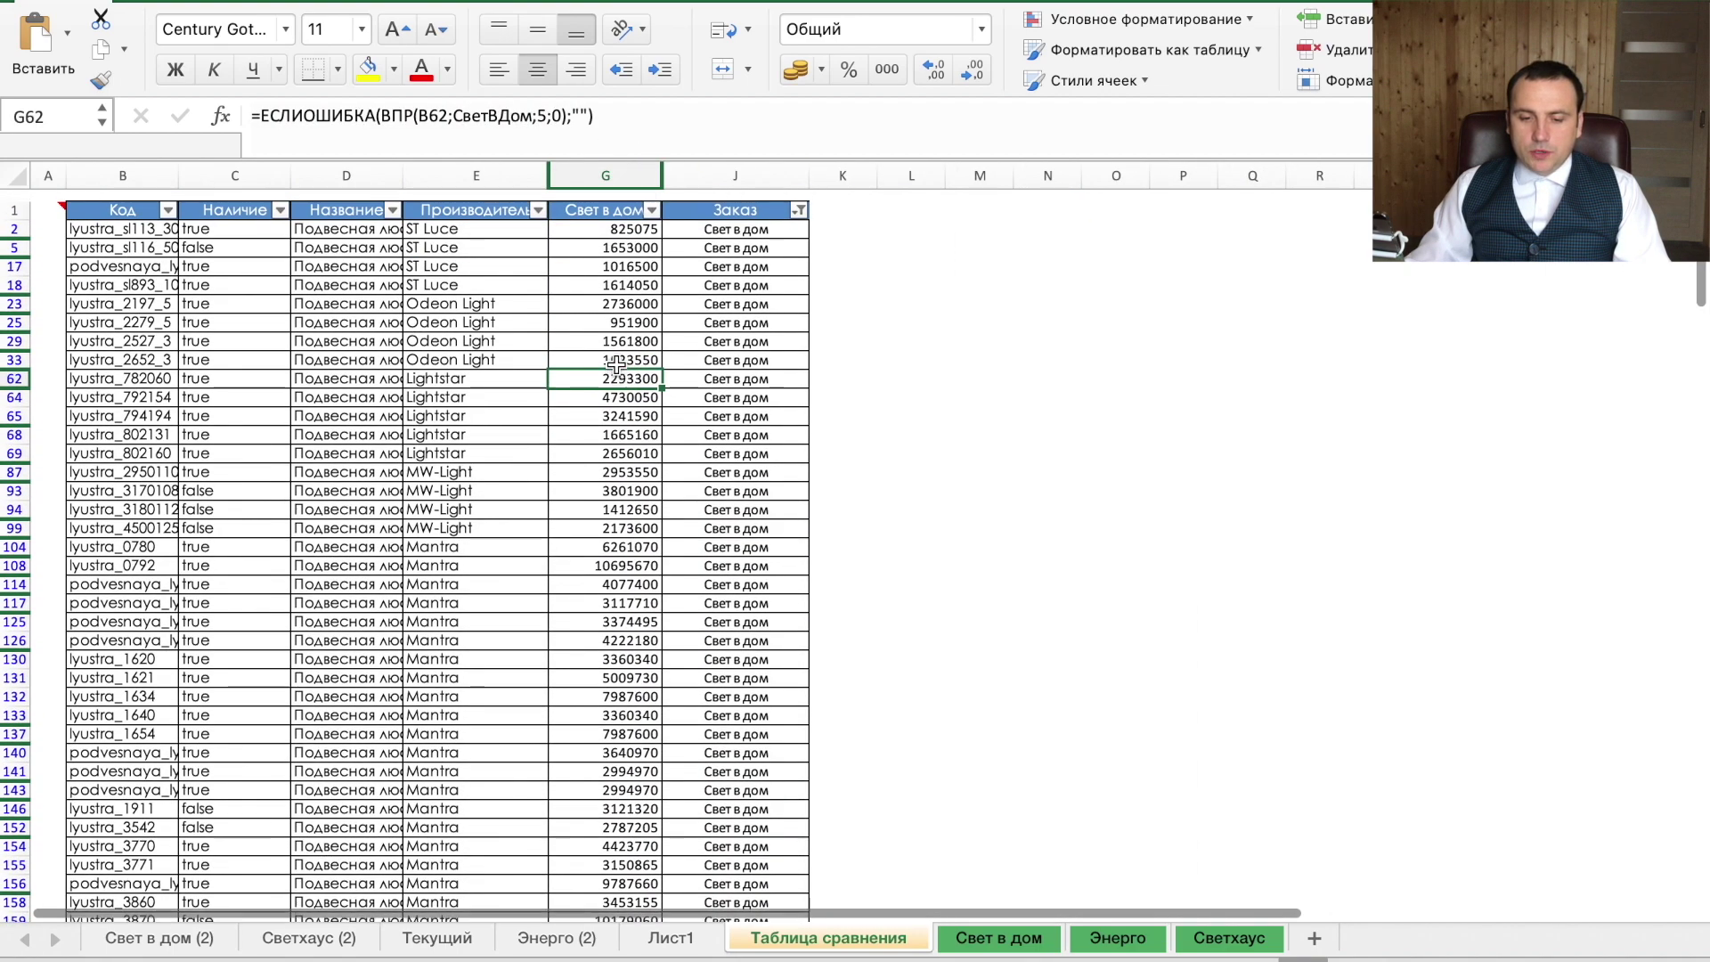
pyautogui.scroll(-10, 616, 366)
pyautogui.scroll(-15, 659, 361)
pyautogui.scroll(5, 672, 360)
pyautogui.scroll(5, 673, 360)
pyautogui.scroll(5, 673, 360)
pyautogui.scroll(2, 673, 359)
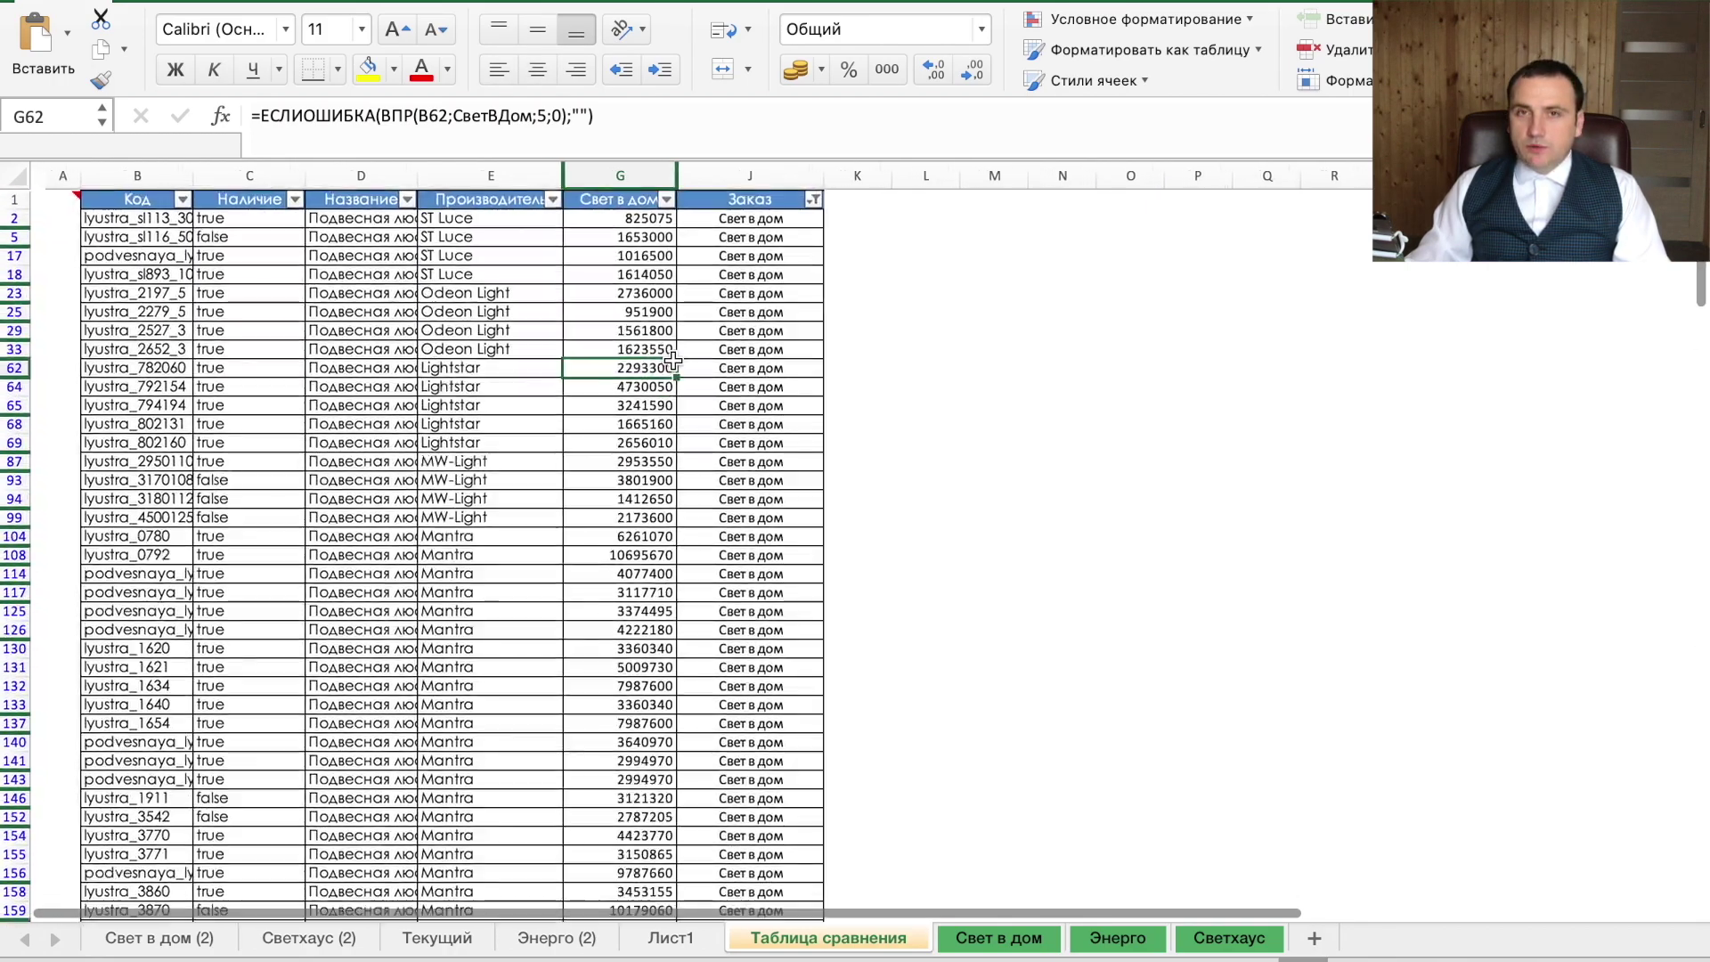